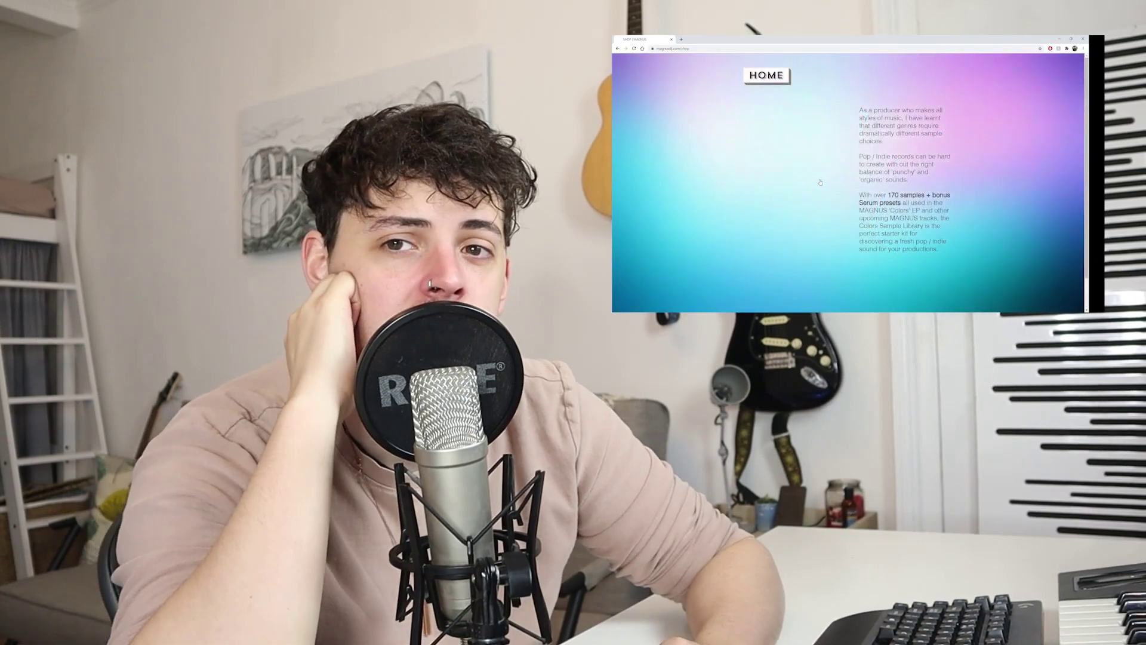
scroll(815, 161, up, 2)
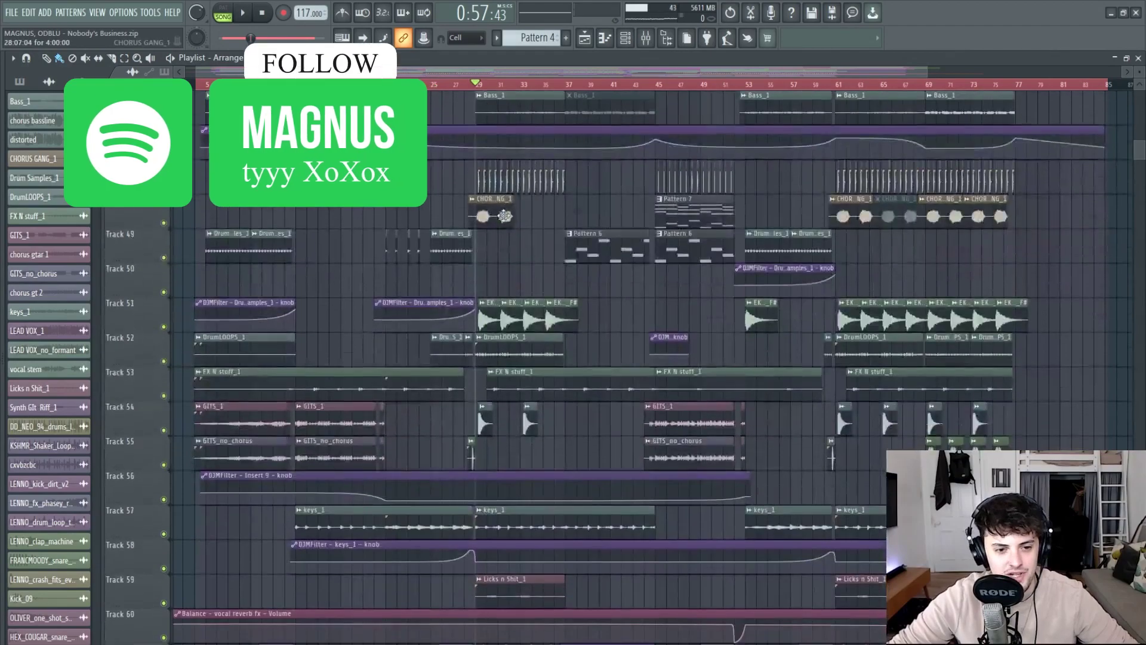
Look through the whole playlist arrangement, examining the vocal, guitar, bass, drum and effect tracks and which ones are muted.
scroll(197, 406, down, 5)
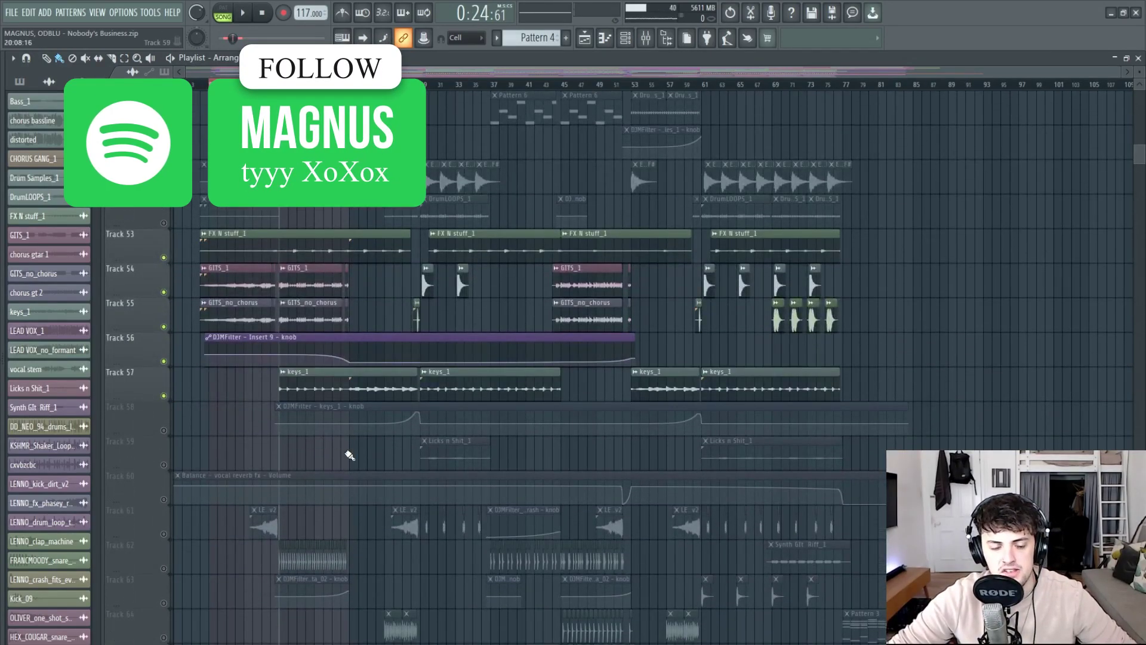
scroll(372, 454, down, 2)
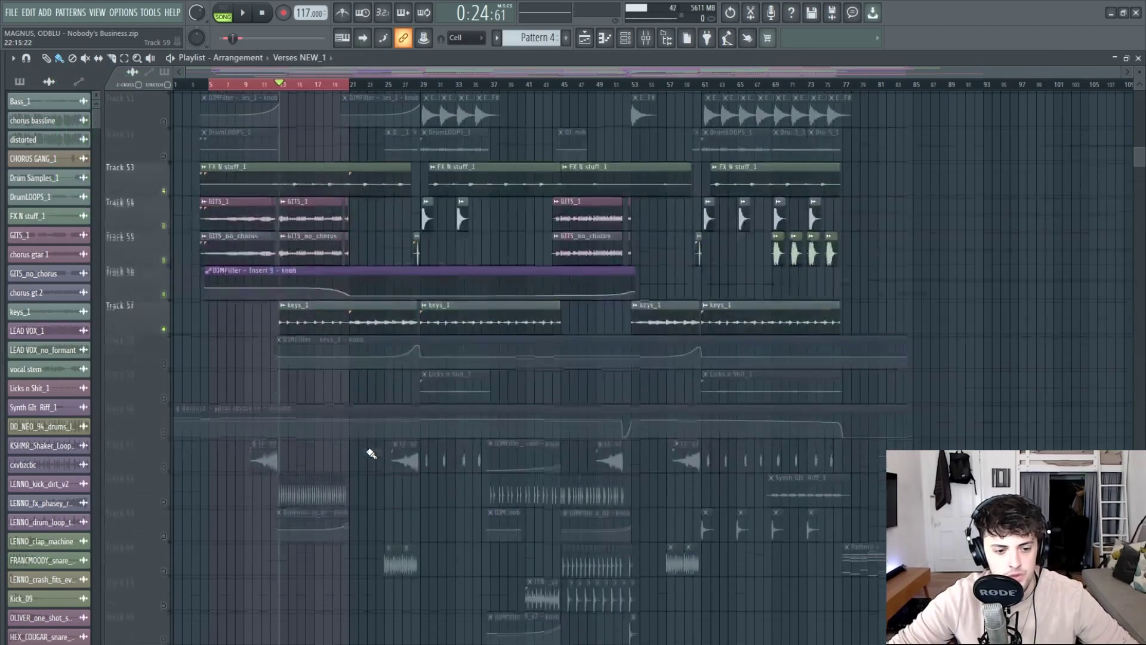
scroll(372, 453, up, 10)
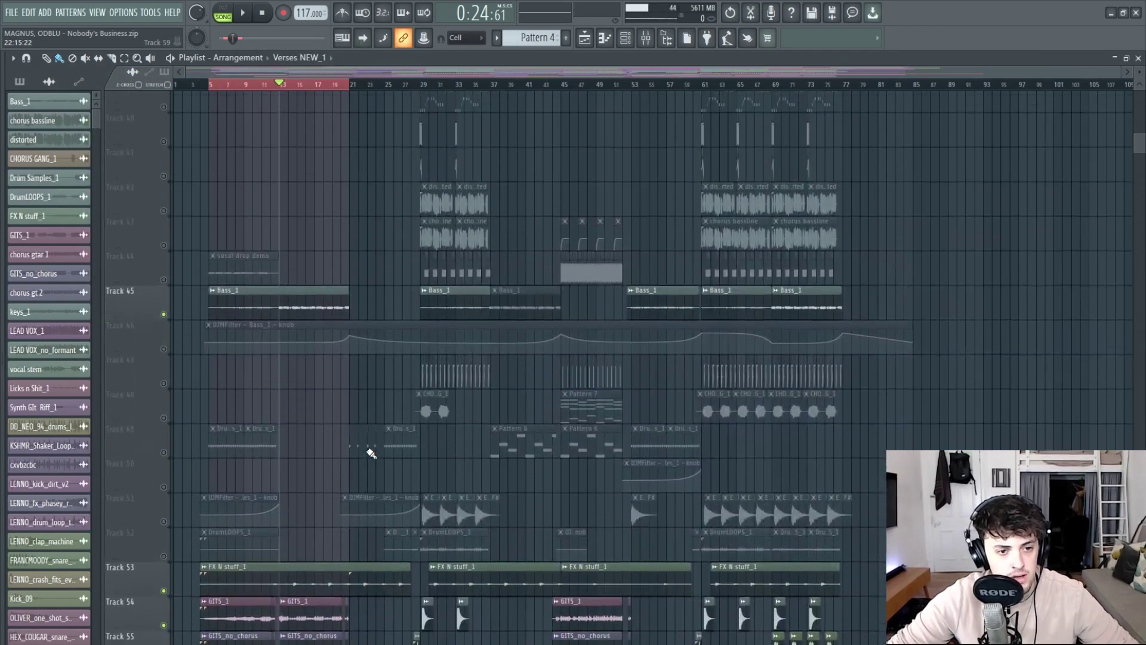
scroll(312, 450, up, 20)
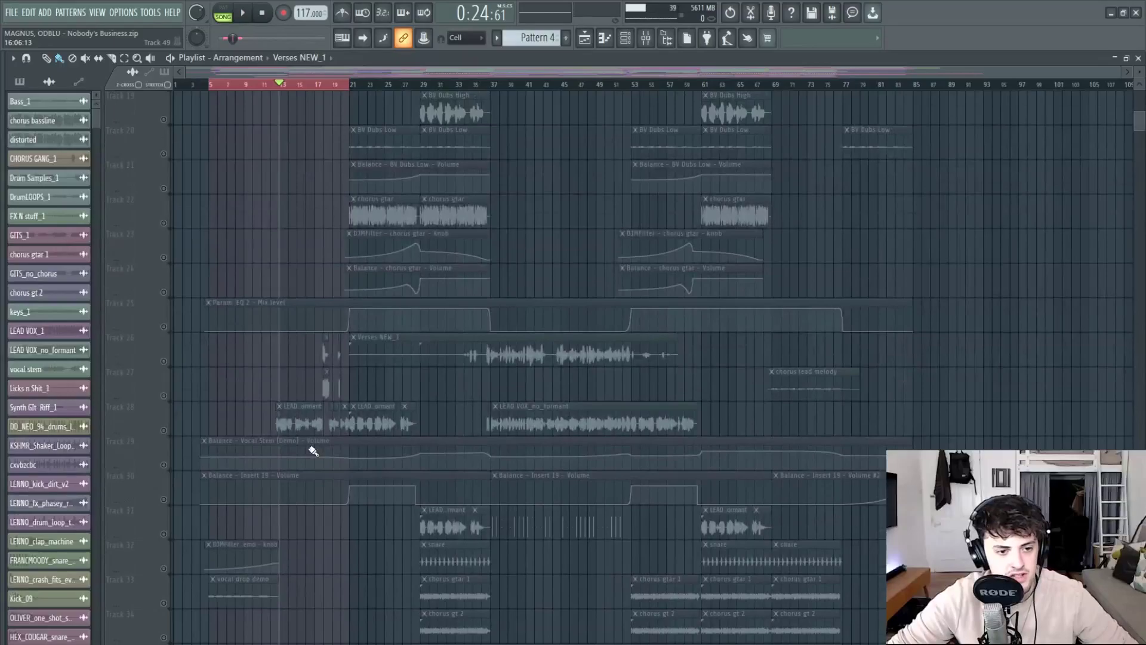
ctrl+scroll(349, 486, up, 3)
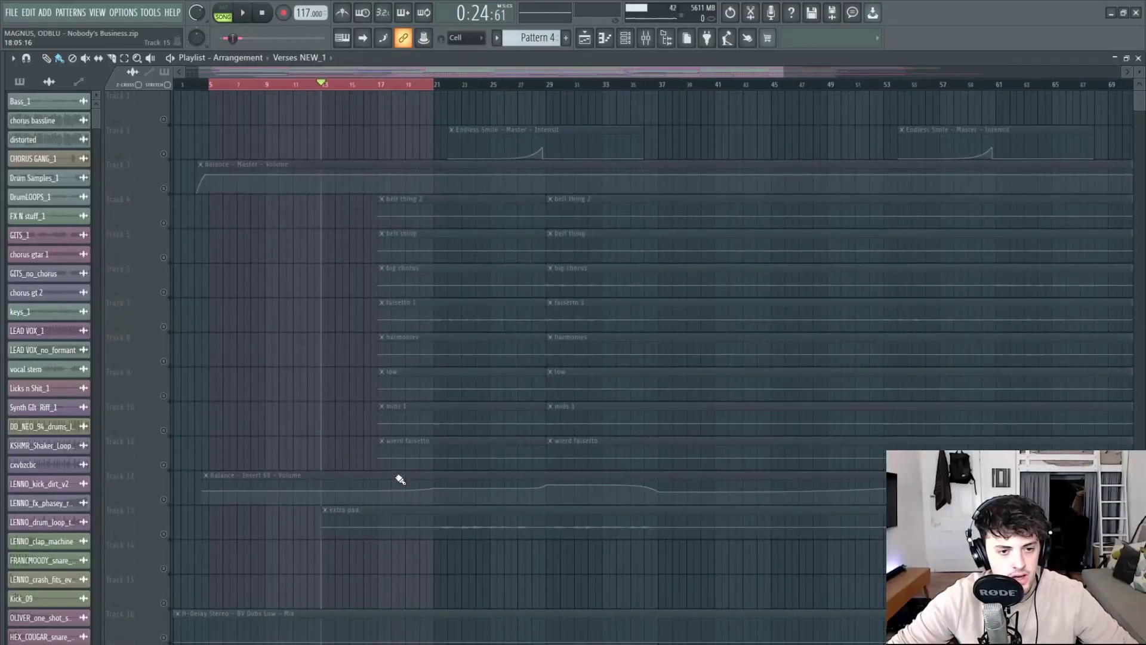
scroll(397, 476, down, 20)
ctrl+scroll(650, 420, down, 3)
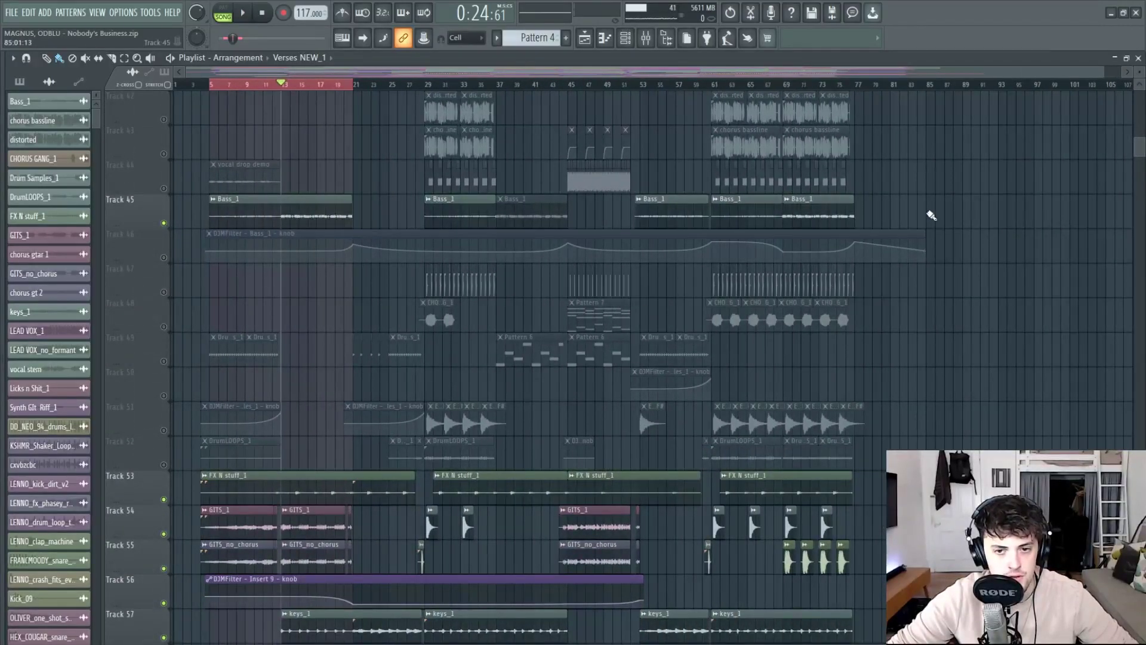
scroll(638, 132, down, 8)
scroll(638, 132, down, 12)
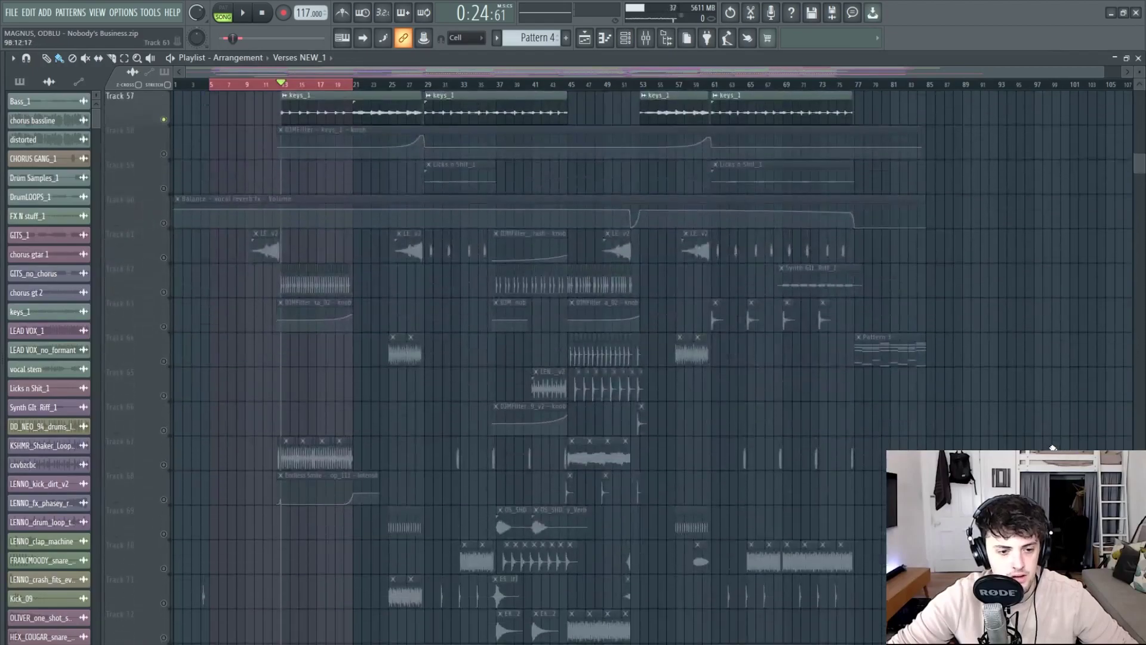
scroll(797, 436, down, 20)
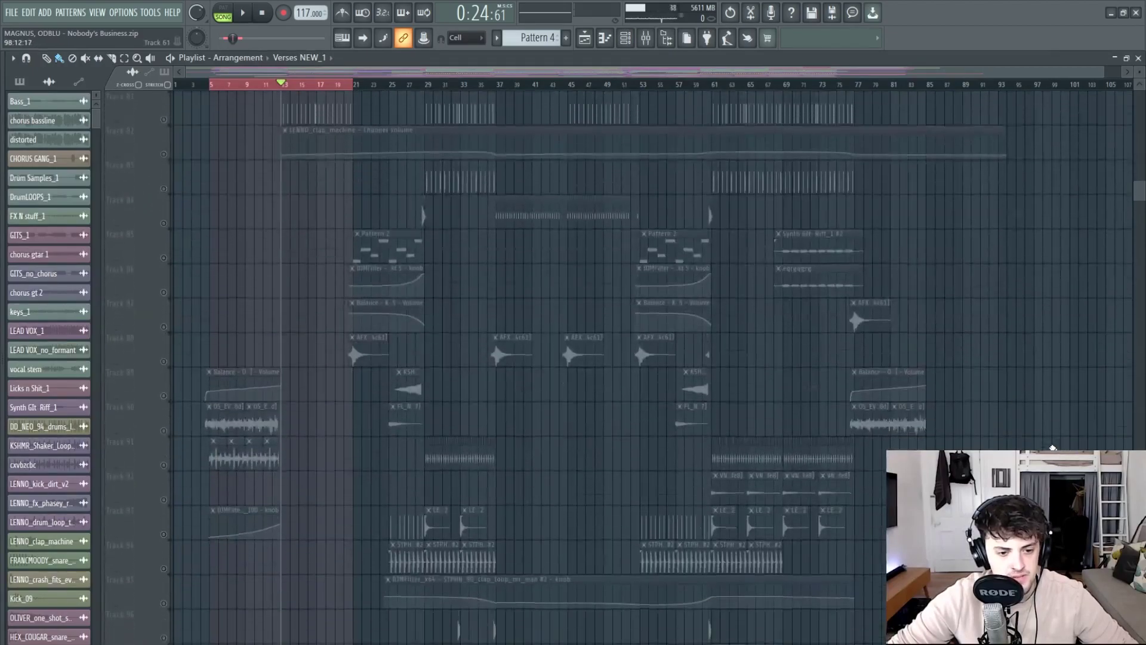
scroll(575, 423, down, 7)
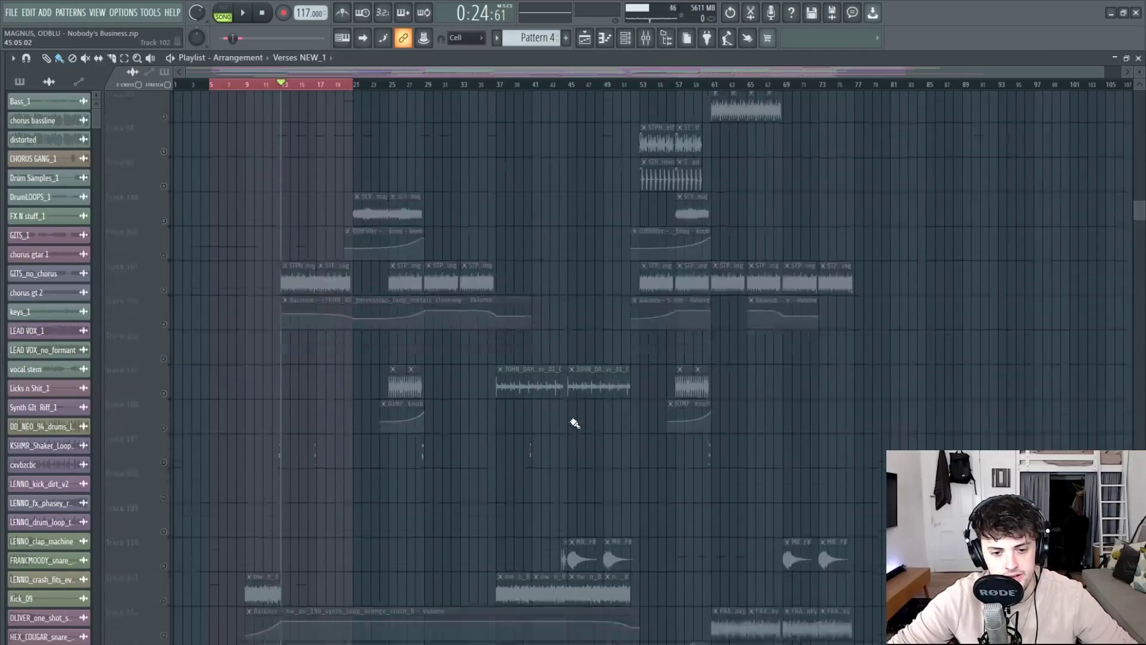
scroll(575, 423, down, 4)
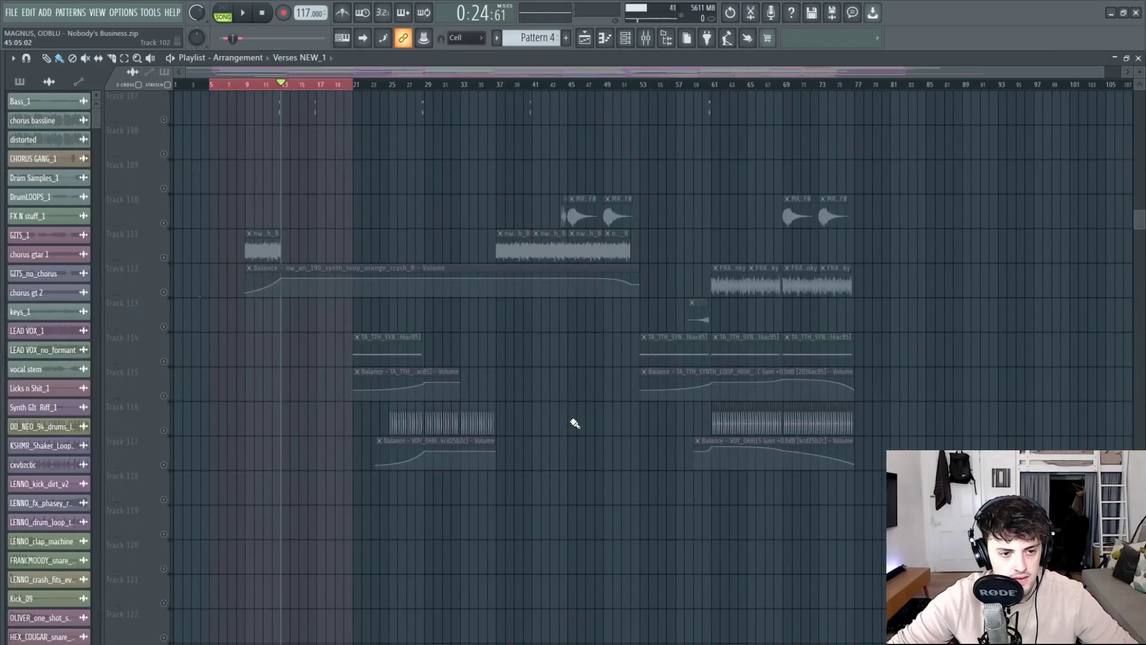
scroll(575, 422, up, 20)
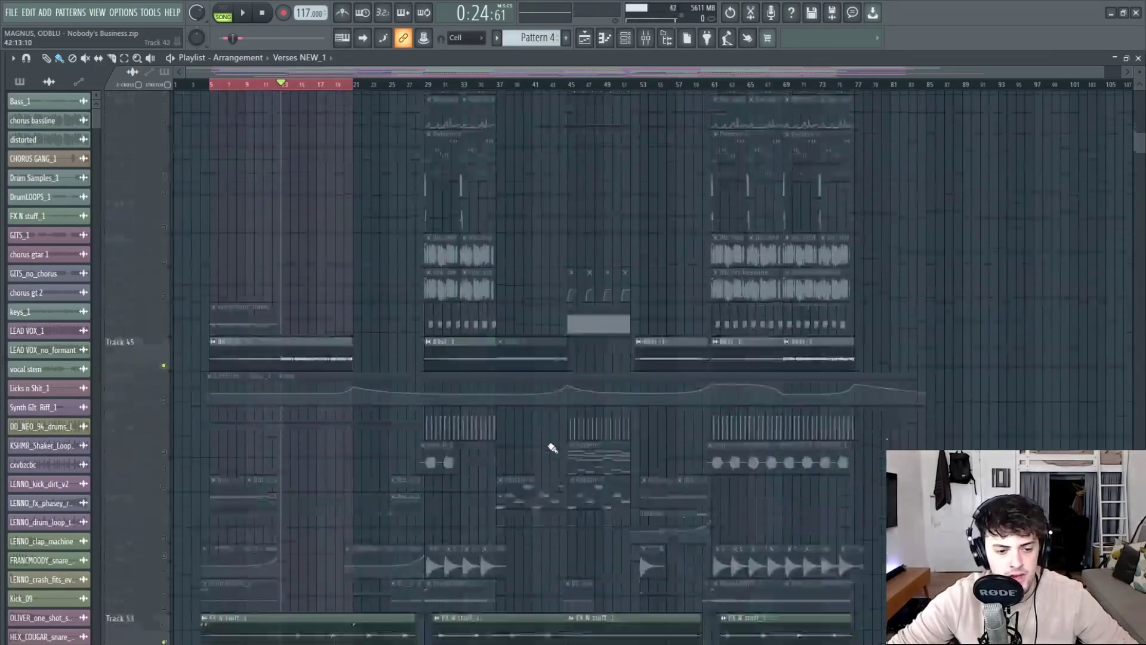
scroll(552, 448, down, 6)
scroll(269, 370, down, 4)
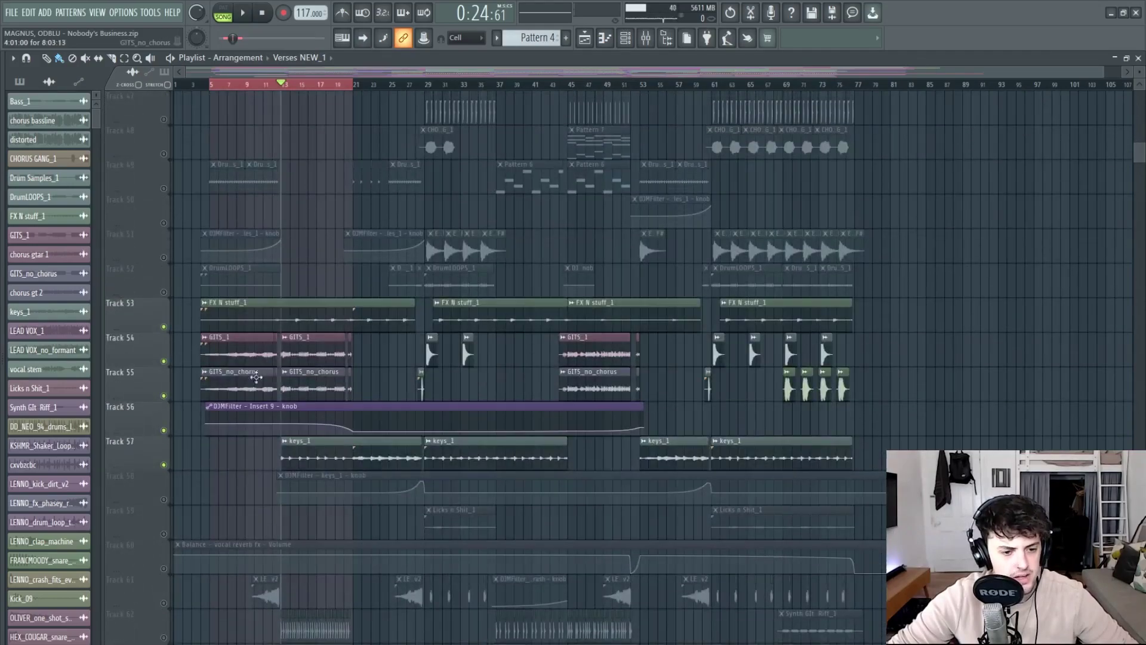
Play the song and open the mixer over the playlist, showing the first insert tracks from Bass_1 onwards.
key(space)
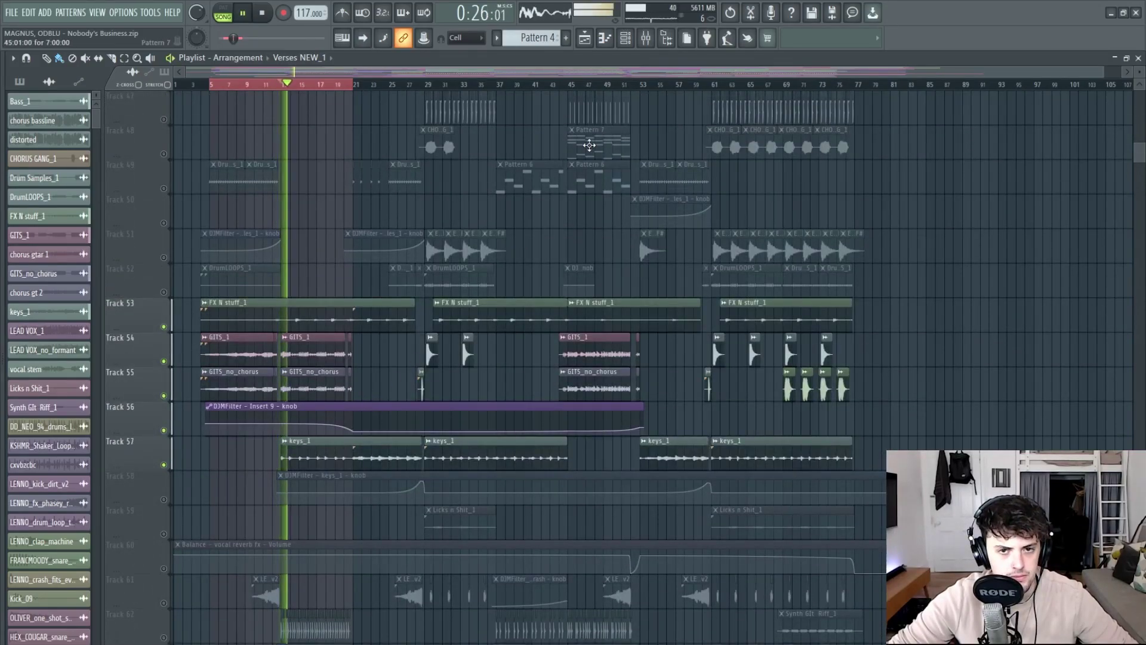
click(647, 40)
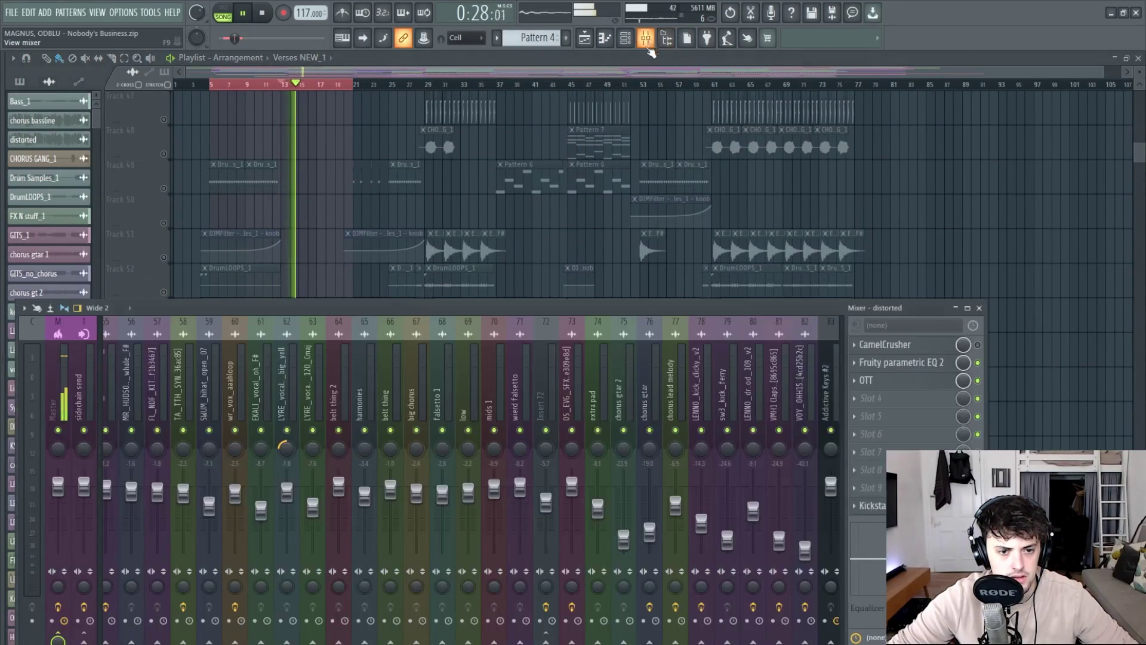
drag(435, 308, 550, 180)
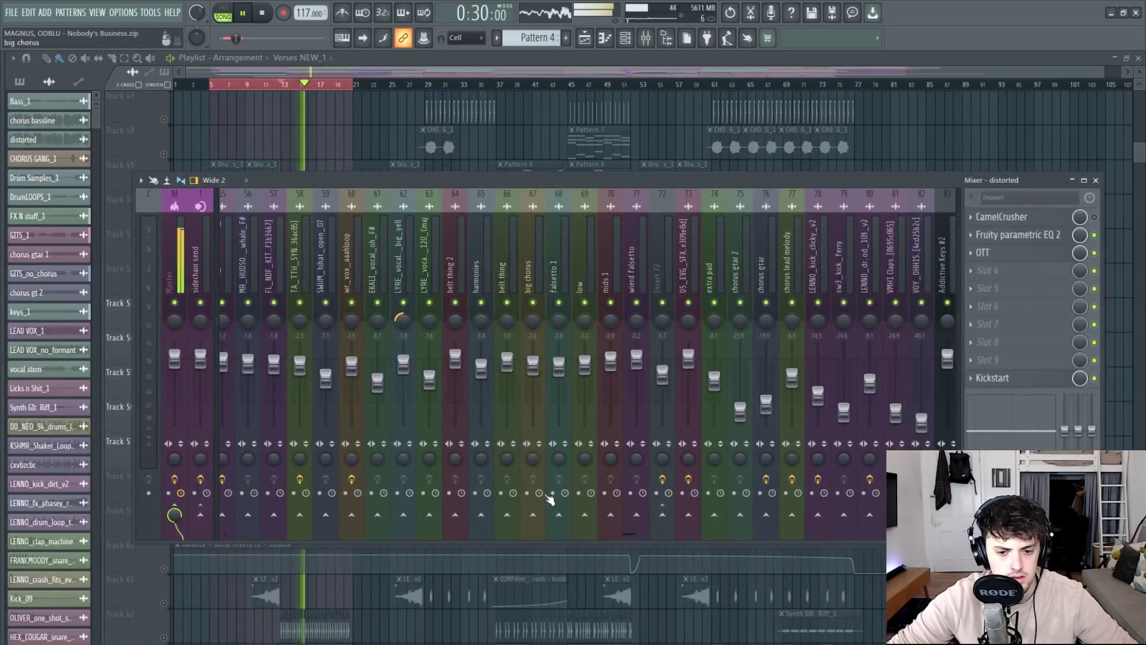
drag(639, 534, 240, 526)
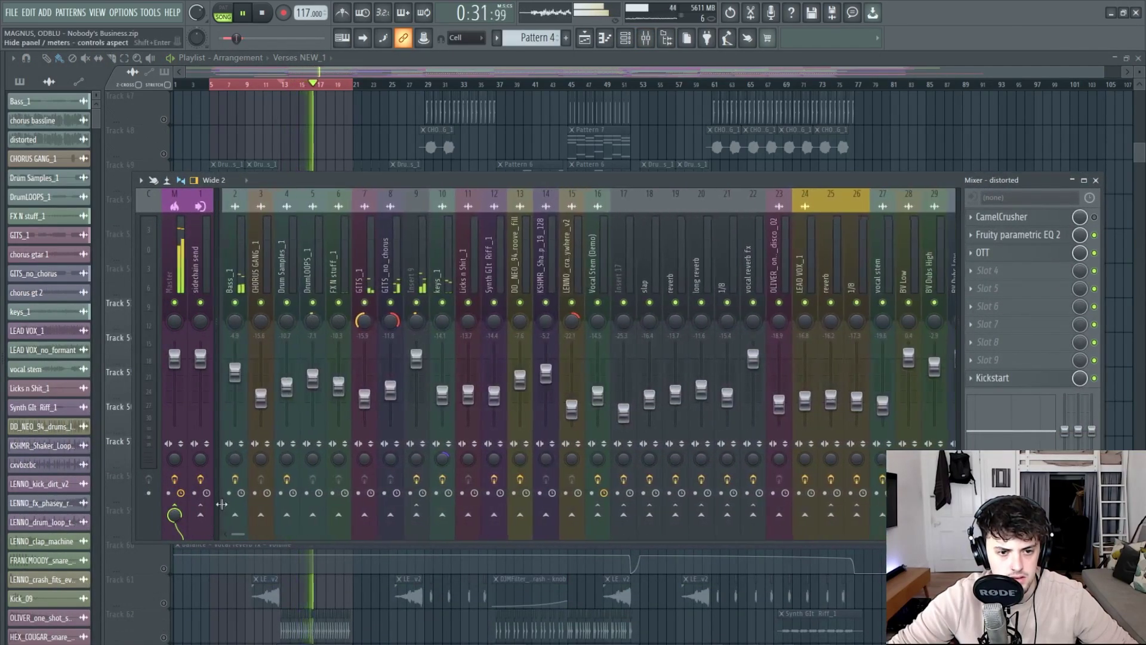
Inspect the panned GITS_1 and GITS_no_chorus mixer tracks and listen with GITS_1 temporarily muted.
click(360, 264)
key(space)
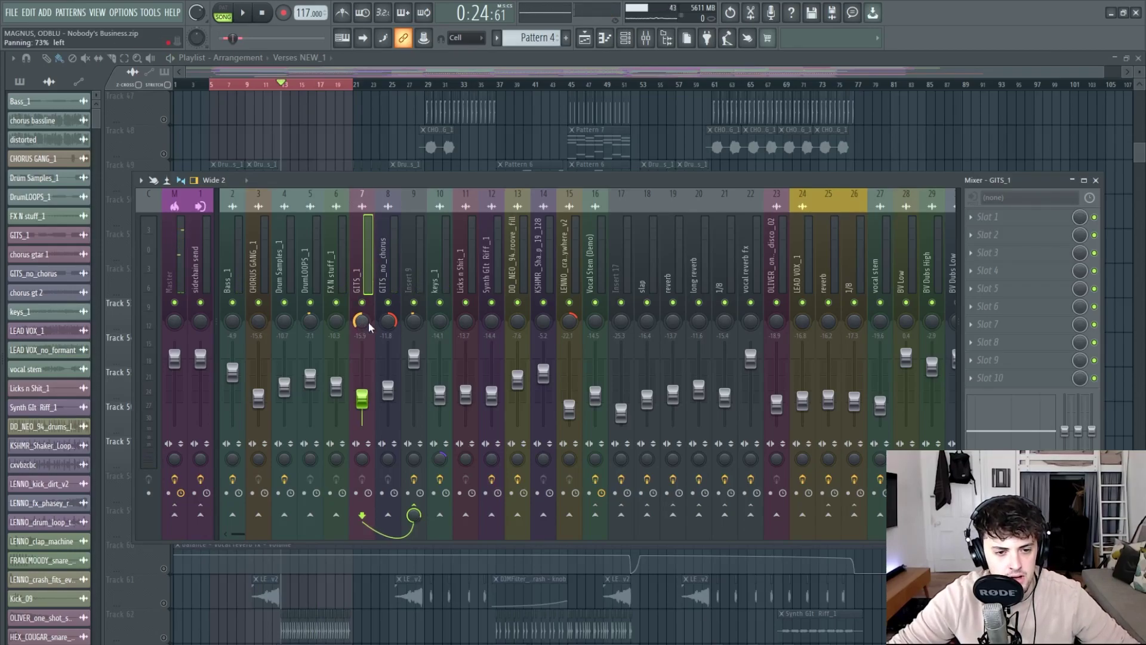
click(392, 261)
click(367, 285)
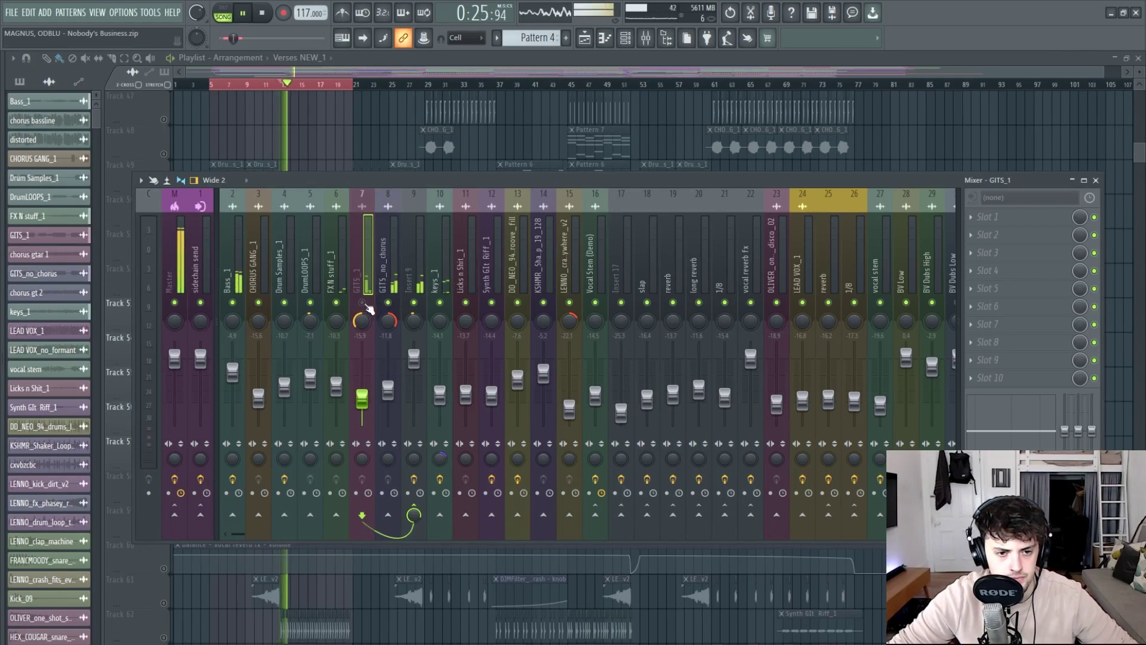
key(space)
Inspect the DJMFilter effect on the Insert 9 mixer track that receives the guitars.
click(413, 278)
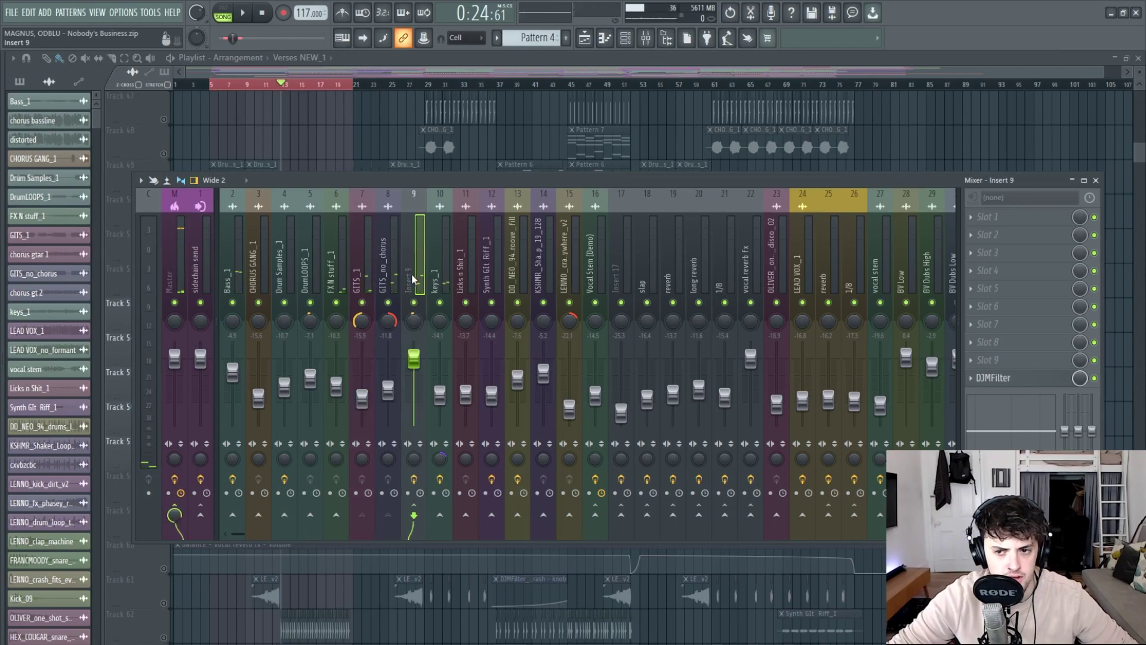
click(1028, 379)
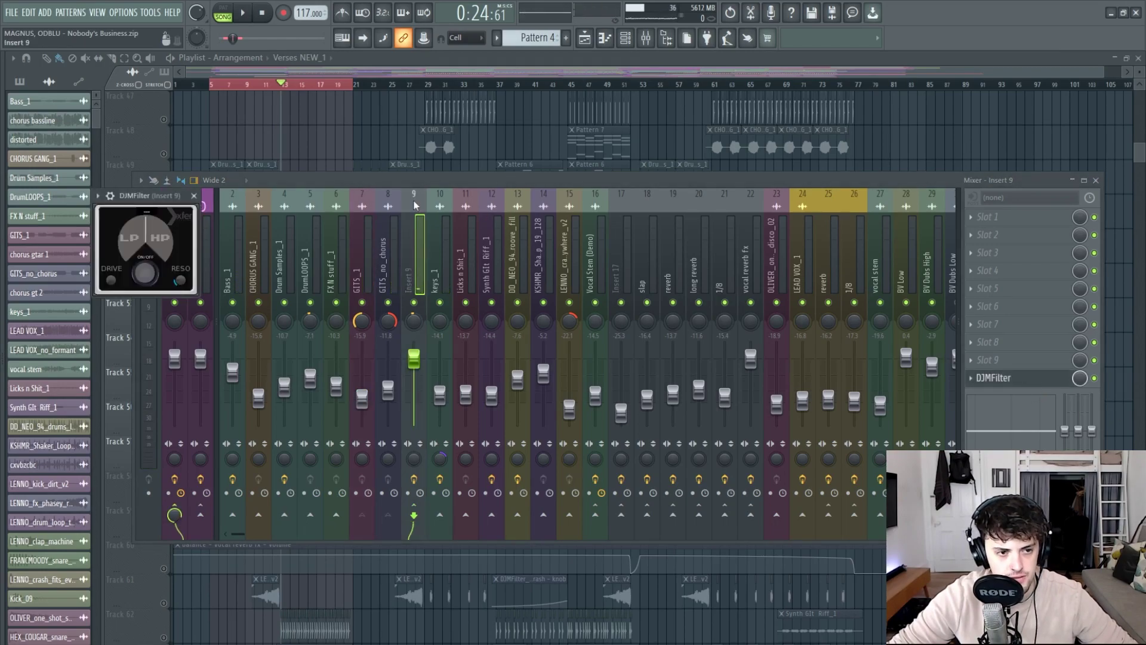
drag(150, 201, 287, 213)
click(540, 182)
Play the section and solo the keys_1 mixer track to hear the keys alone.
key(space)
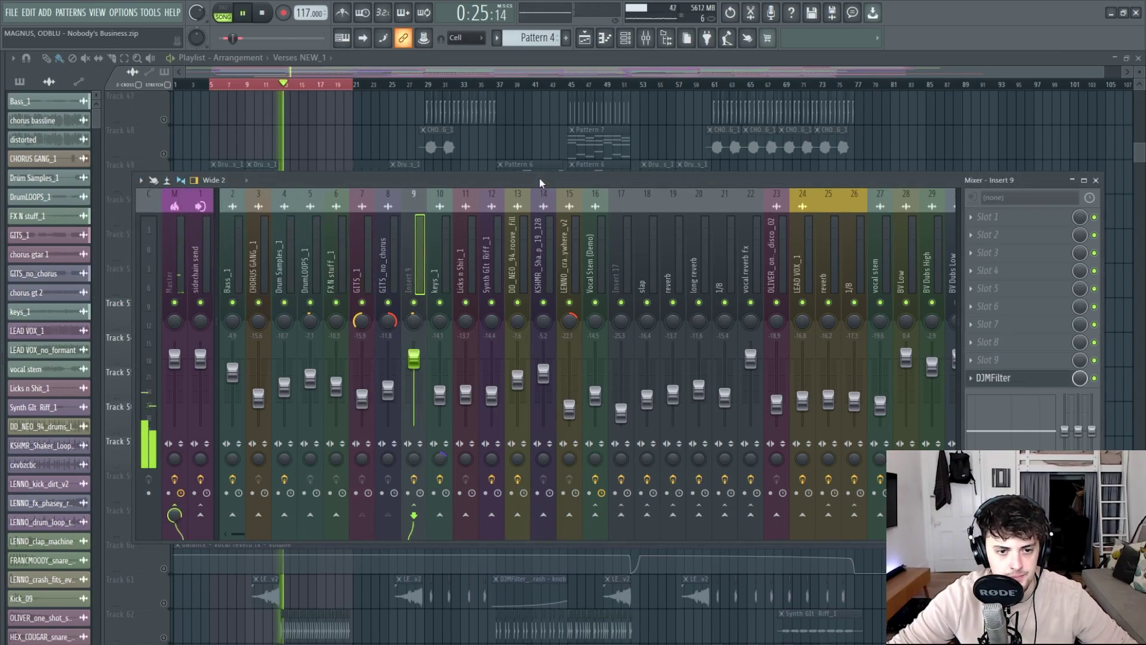
click(440, 394)
key(space)
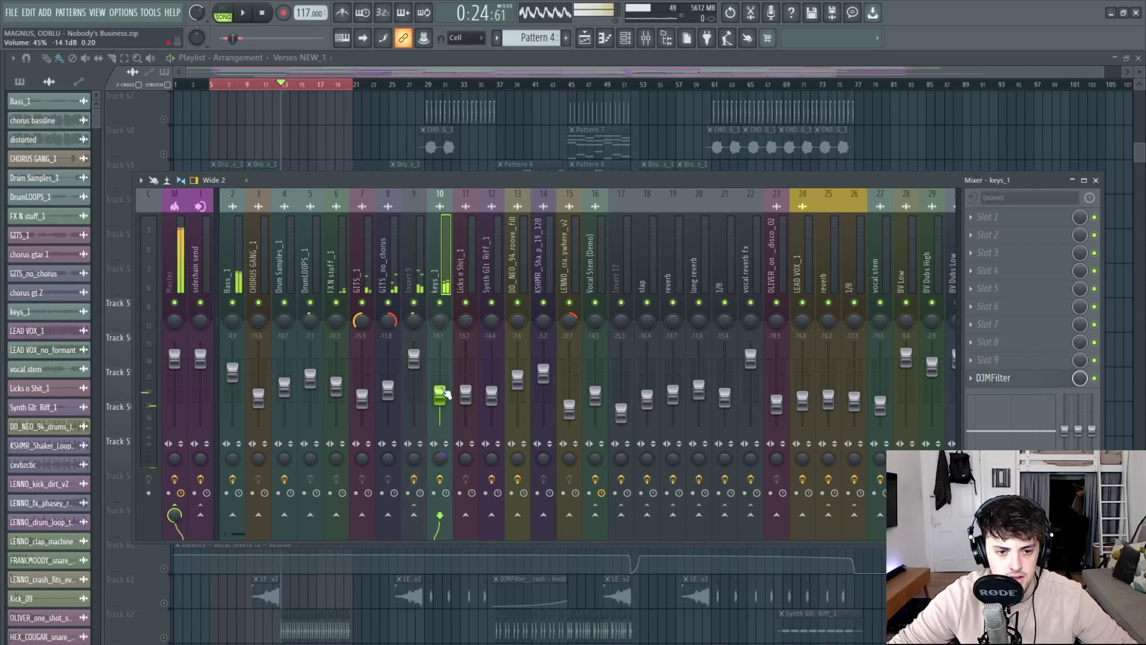
key(space)
right_click(440, 302)
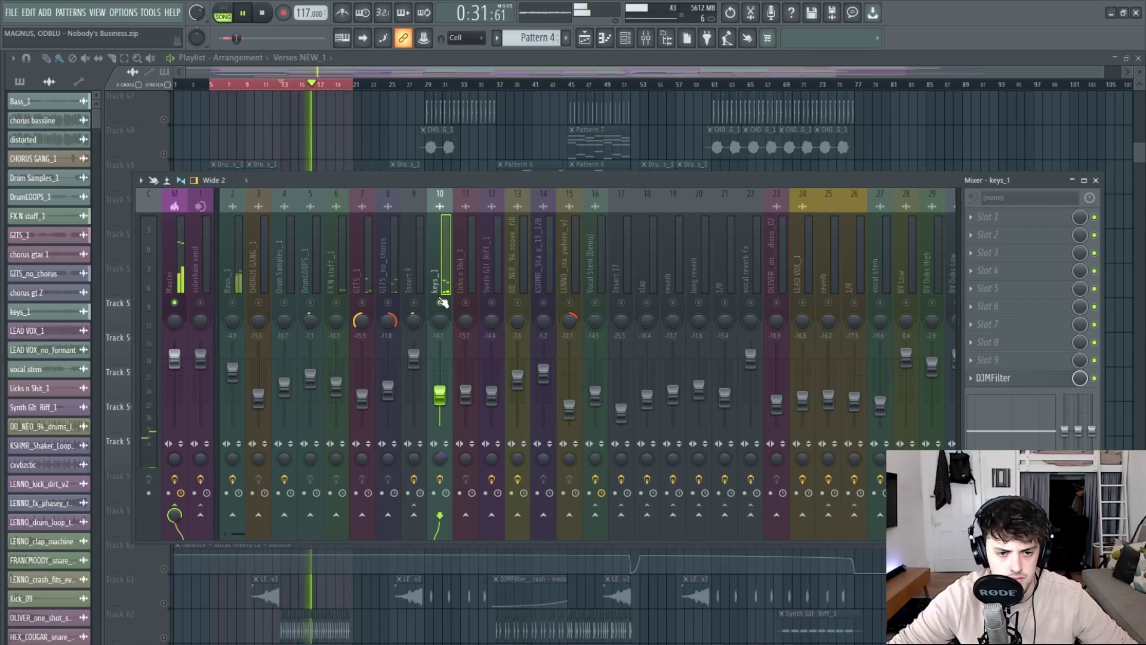
Listen to the Bass_1 mixer track together with the keys, and restore all other mixer tracks.
click(236, 272)
key(space)
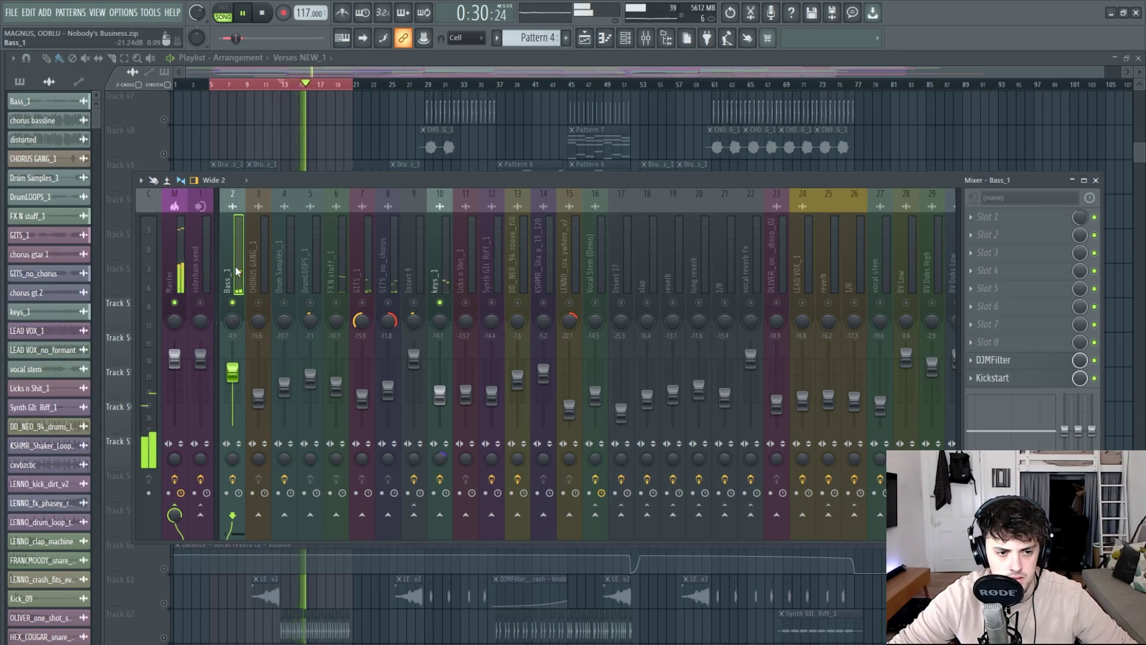
key(space)
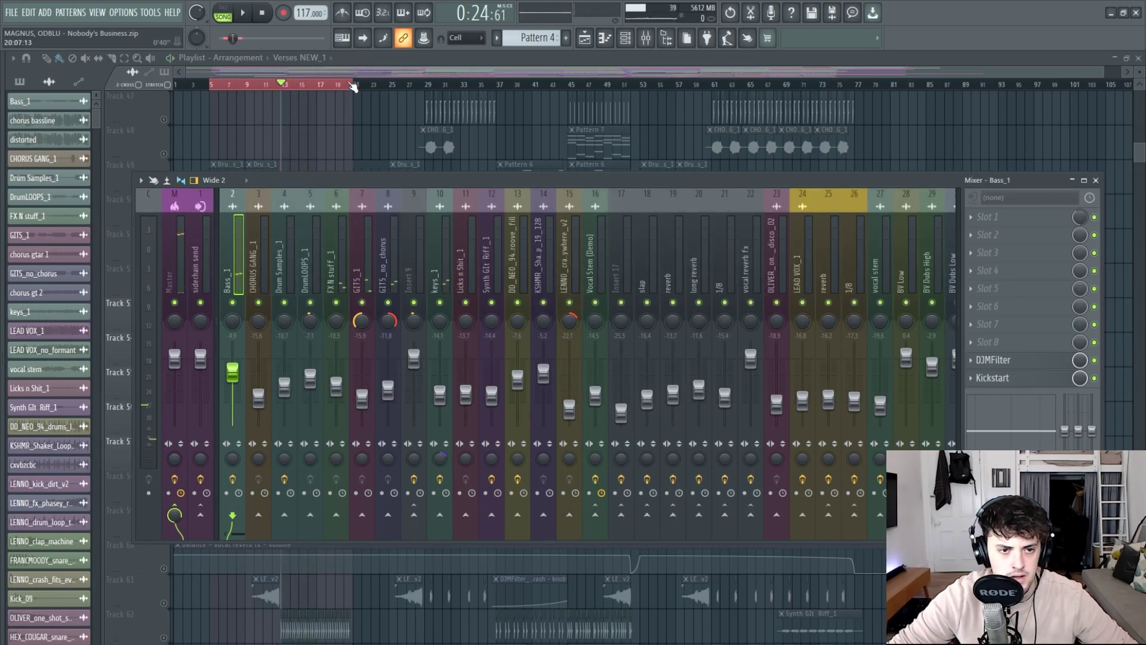
Close the mixer, enable the kick clips on track 62 and their DJMFilter automation on track 63, and play the section.
key(F9)
scroll(320, 237, down, 6)
scroll(400, 318, up, 1)
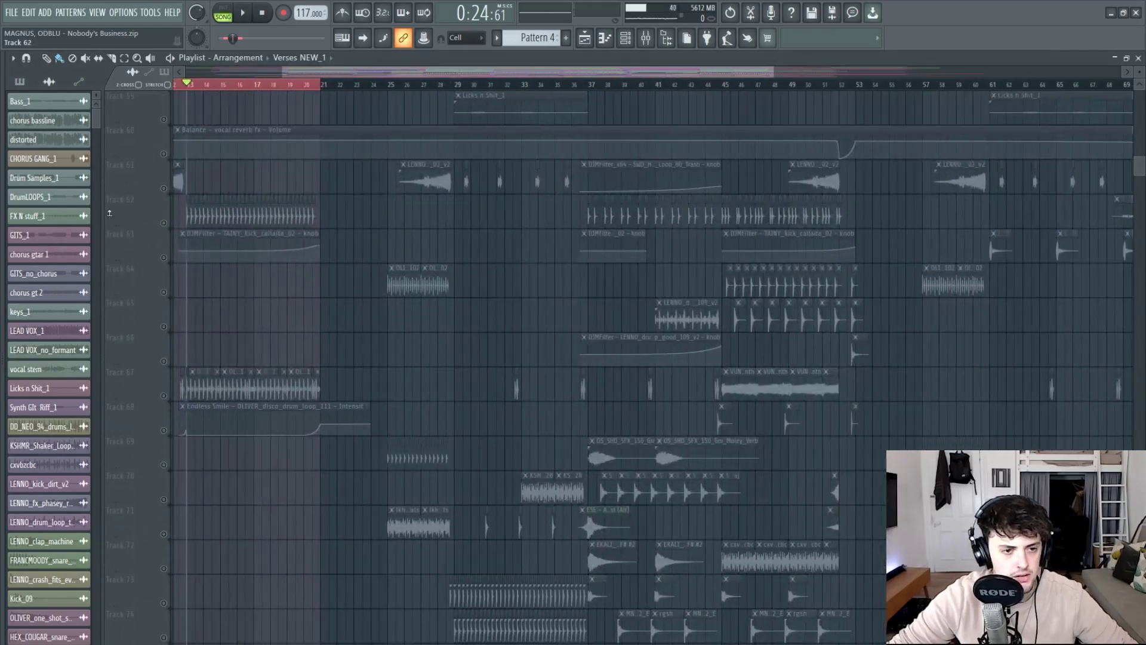
click(163, 223)
click(164, 258)
key(space)
scroll(173, 289, up, 1)
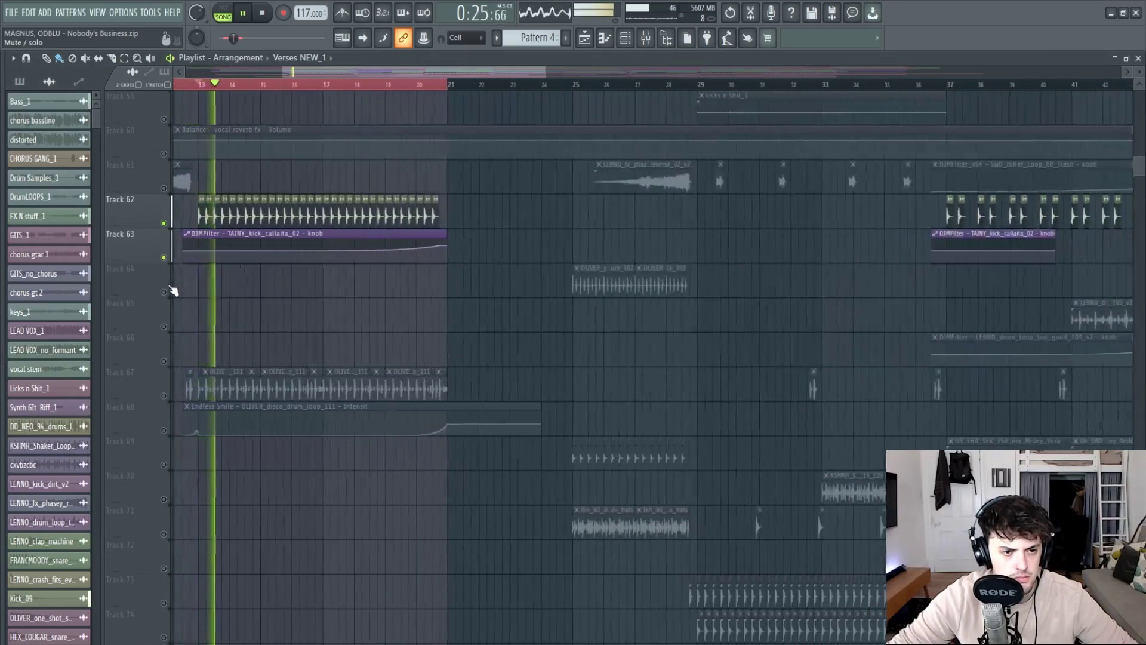
scroll(272, 215, up, 3)
key(space)
Re-enable the keys_1 playlist track and play it briefly together with the kick.
scroll(184, 339, up, 5)
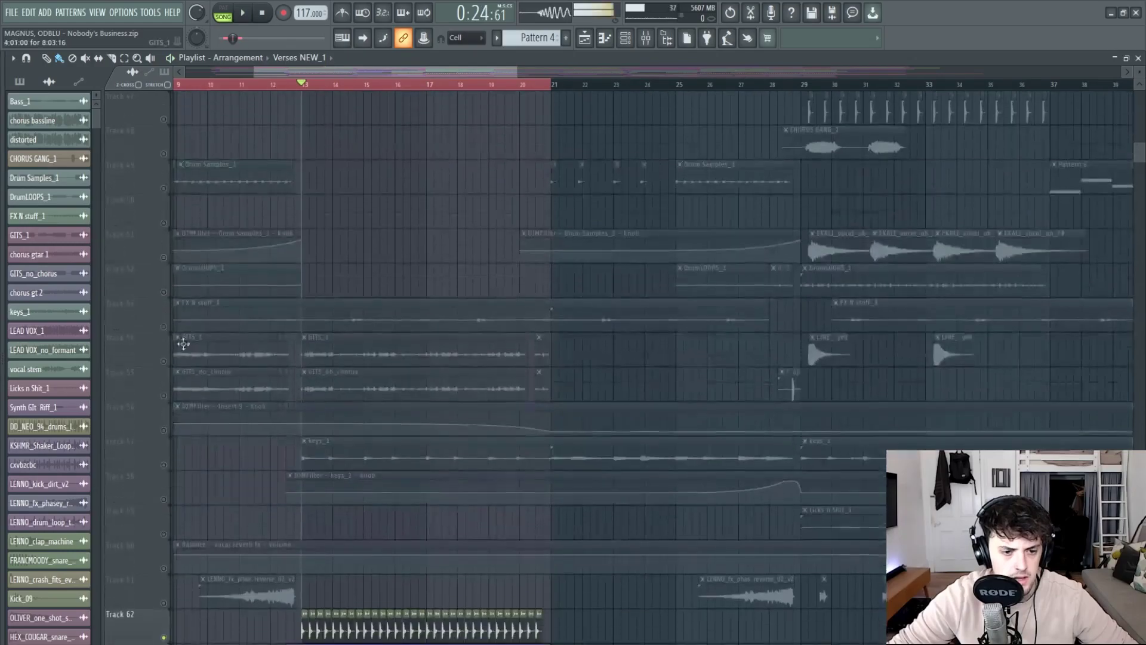
scroll(188, 341, down, 2)
click(155, 361)
scroll(555, 333, down, 6)
key(space)
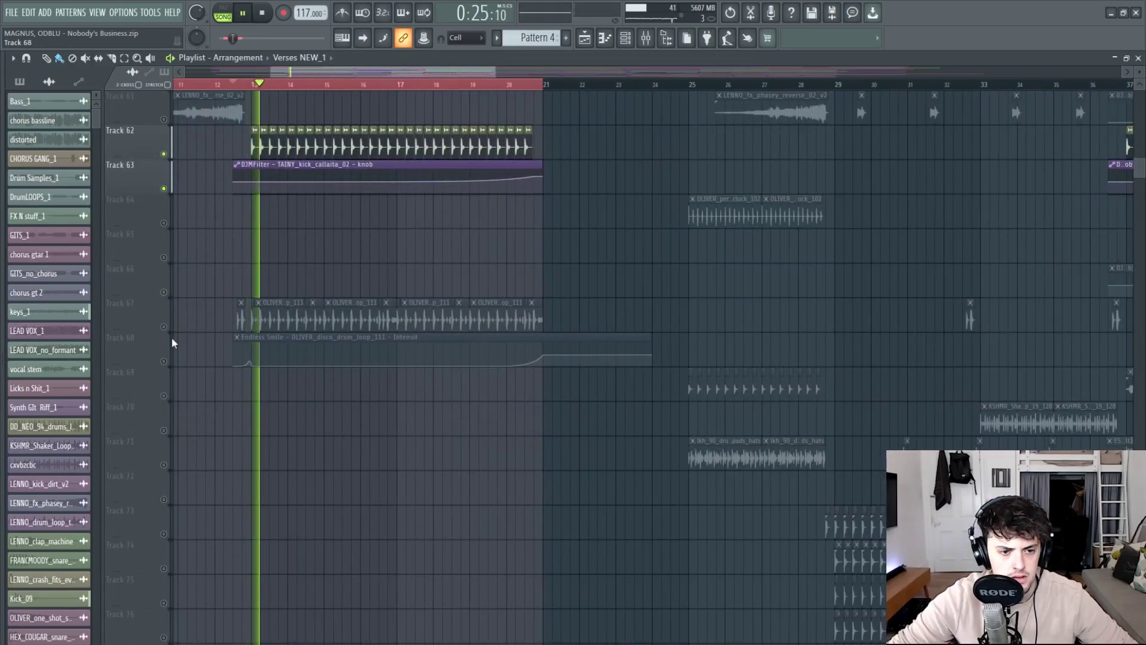
key(space)
Unmute the OLIVER_disco_drum_loop_111 clips on track 67 and their Endless Smile automation on track 68, and play them with the kick.
click(164, 361)
click(164, 326)
click(292, 312)
key(space)
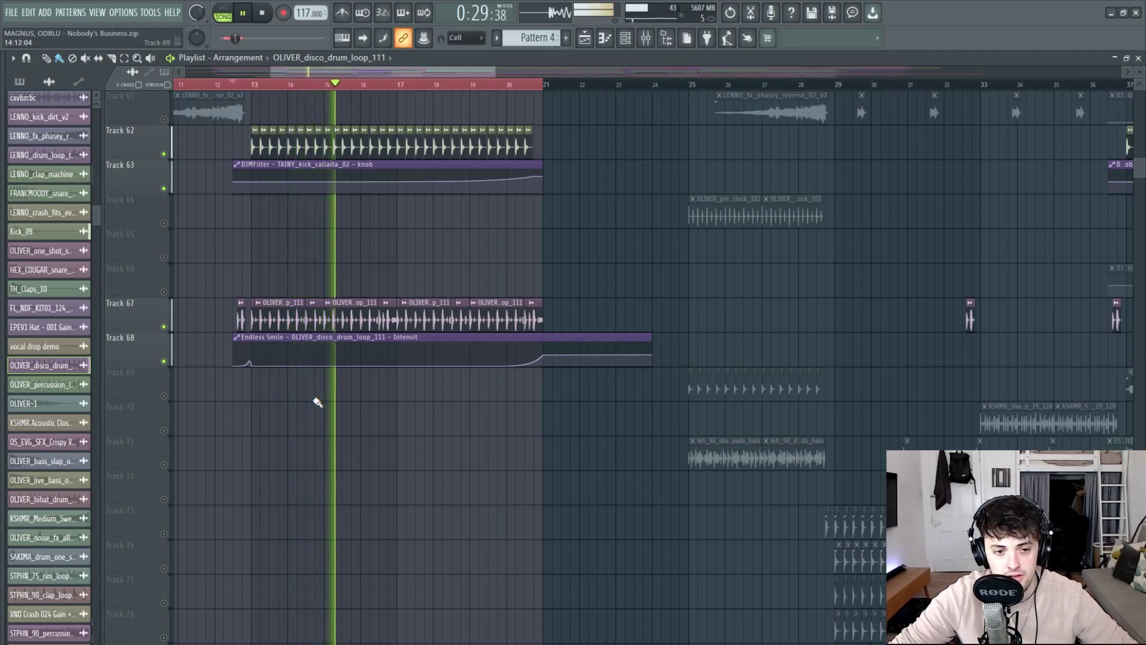
scroll(333, 294, up, 5)
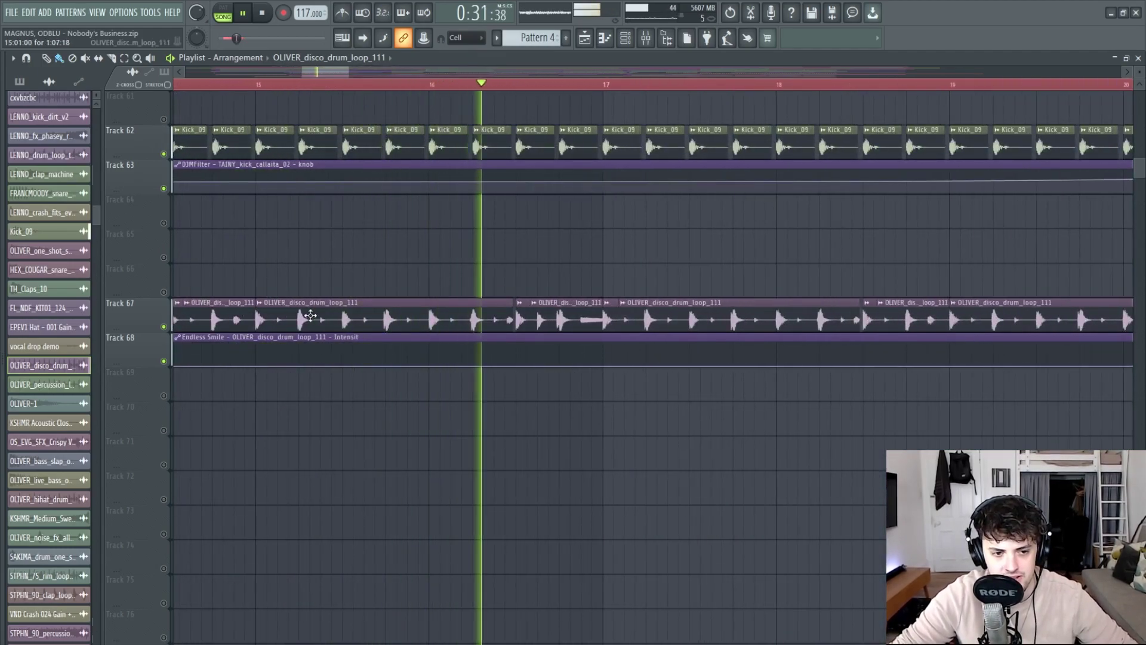
scroll(340, 294, down, 3)
scroll(342, 290, down, 2)
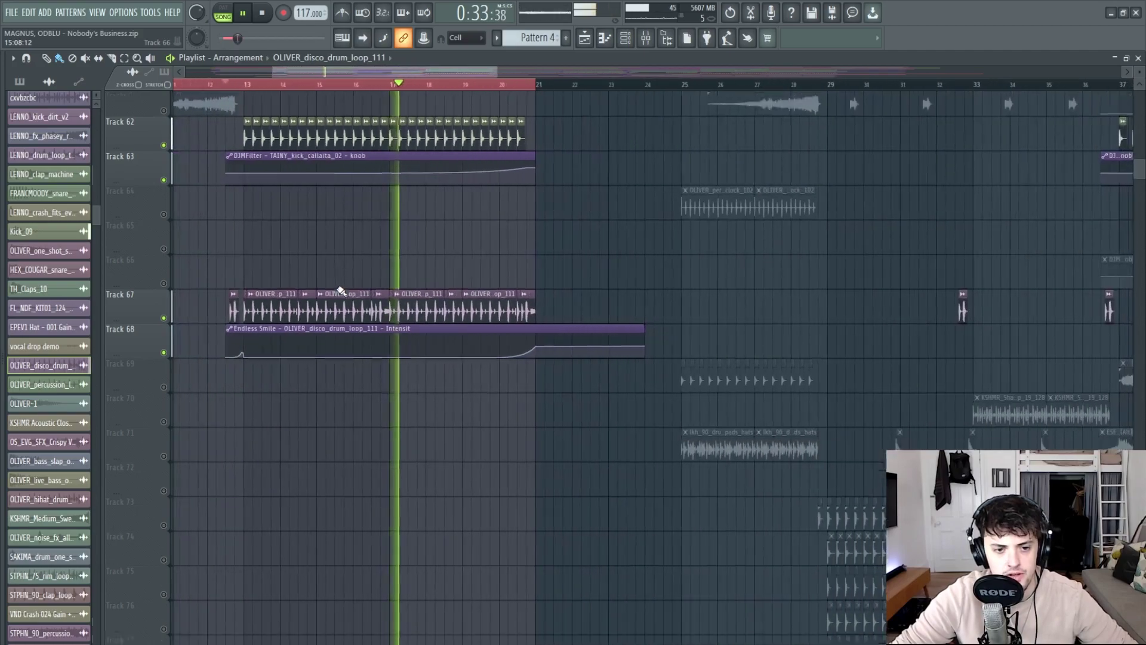
scroll(342, 291, down, 3)
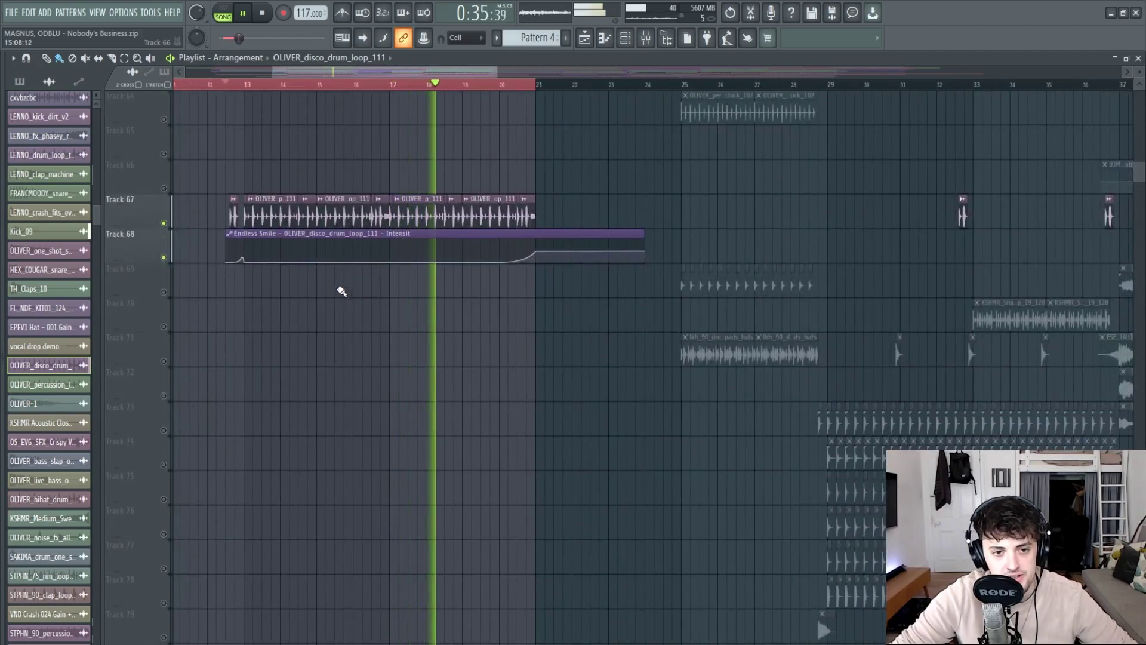
Stop playback and unmute the percussion hits on tracks 80 and 81 and the LENNO_clap_machine volume automation on track 82.
key(space)
scroll(341, 291, down, 6)
click(164, 533)
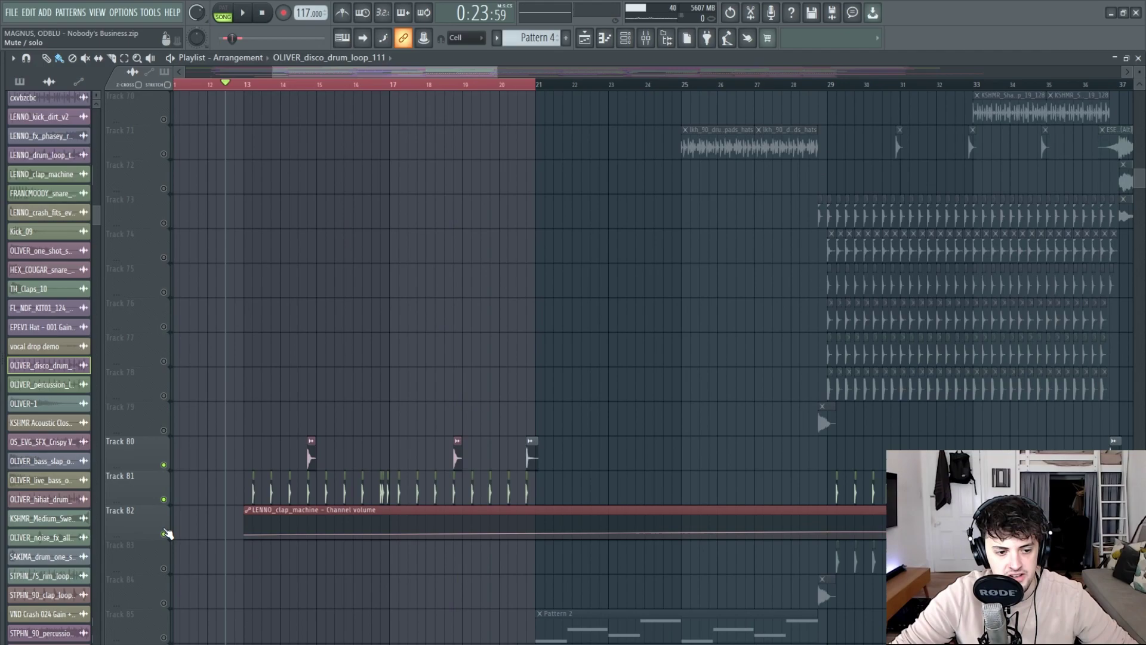
Audition the LENNO_clap_machine sample on track 81 and the HEX_COUGAR_snare_one_shot_crackle sample on track 80, closing each sample window.
double_click(254, 499)
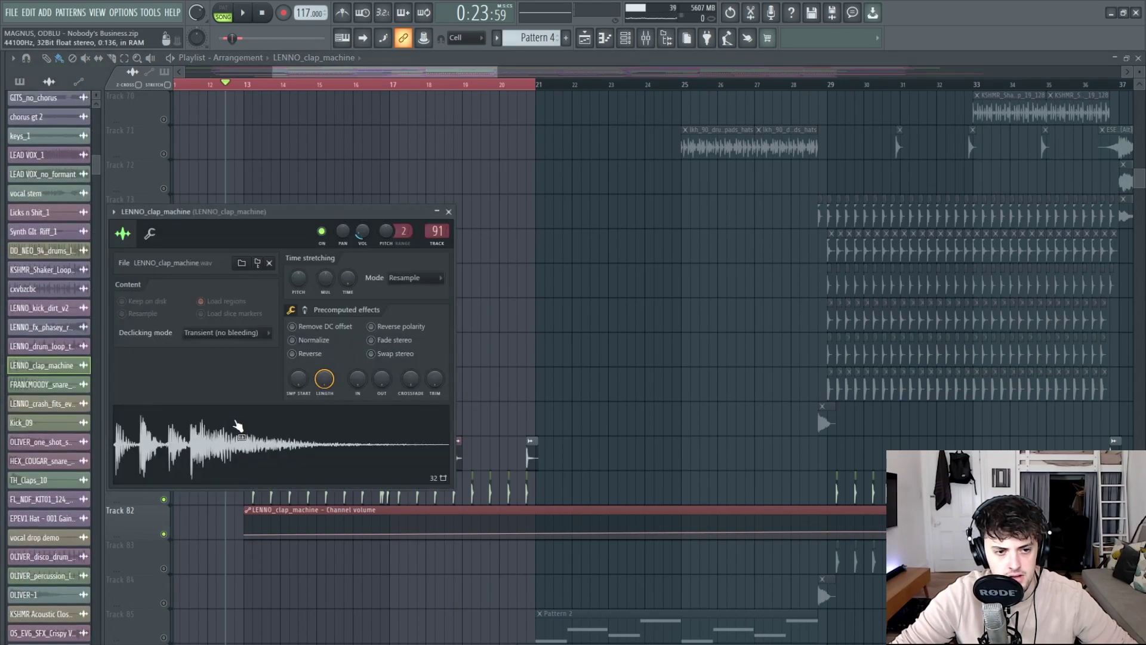
key(Escape)
double_click(458, 457)
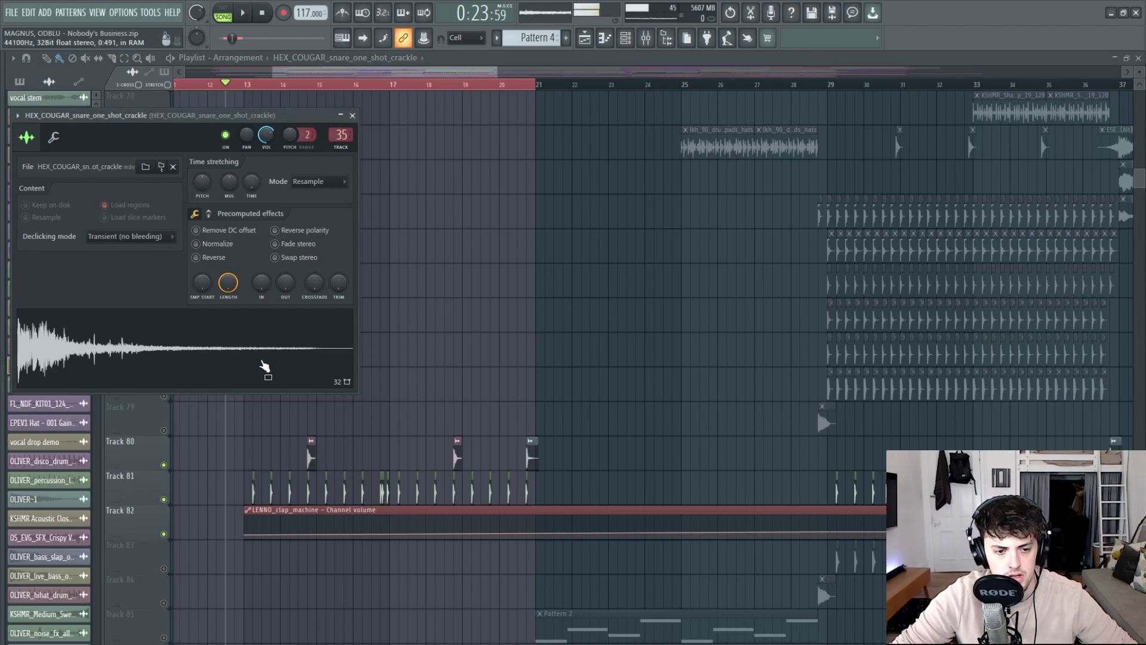
key(Escape)
Unmute the metals-clanking percussion loop on track 102, its volume automation on track 103 and the hits on track 107, and audition the loop.
double_click(289, 396)
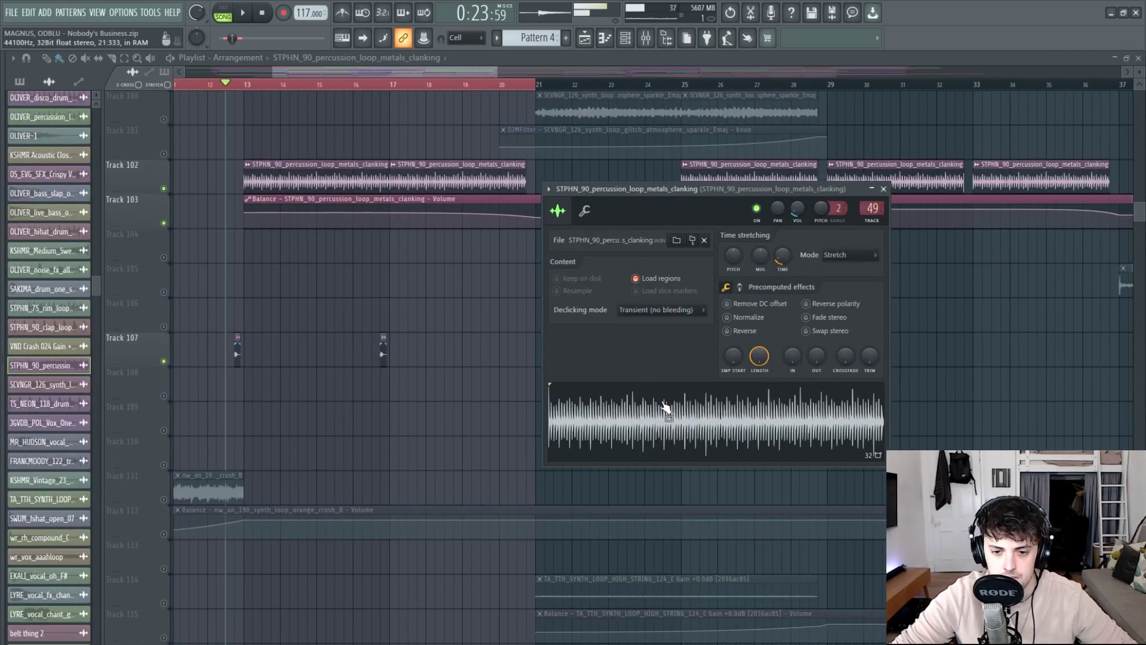
key(Escape)
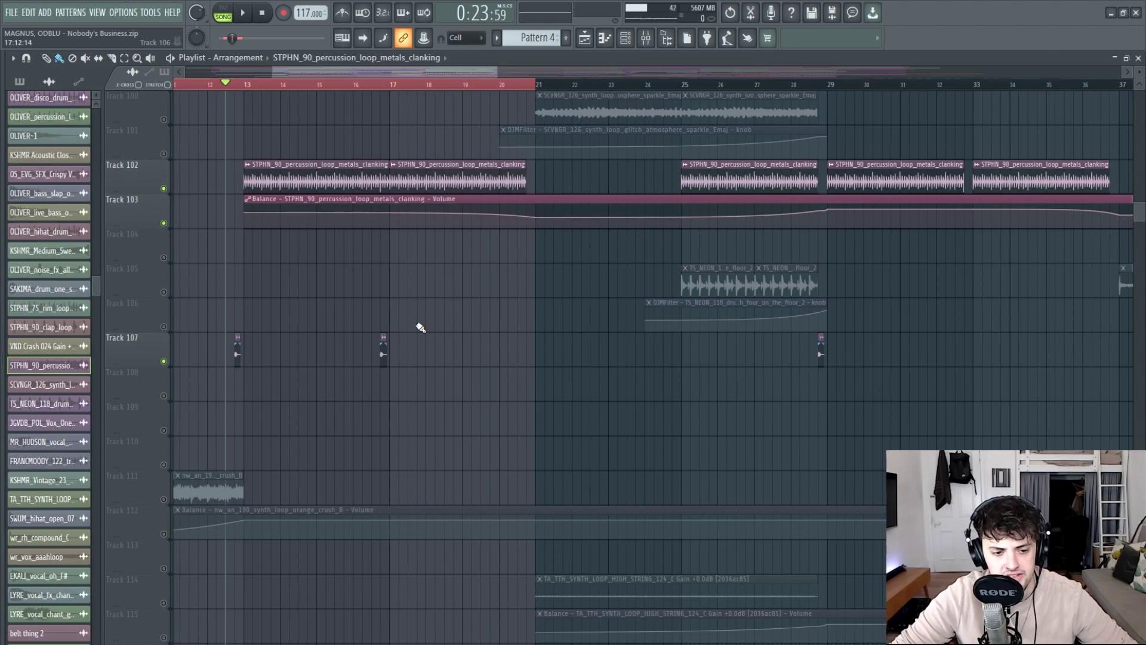
scroll(418, 328, up, 8)
key(space)
scroll(382, 328, up, 2)
scroll(359, 333, up, 6)
scroll(358, 332, up, 1)
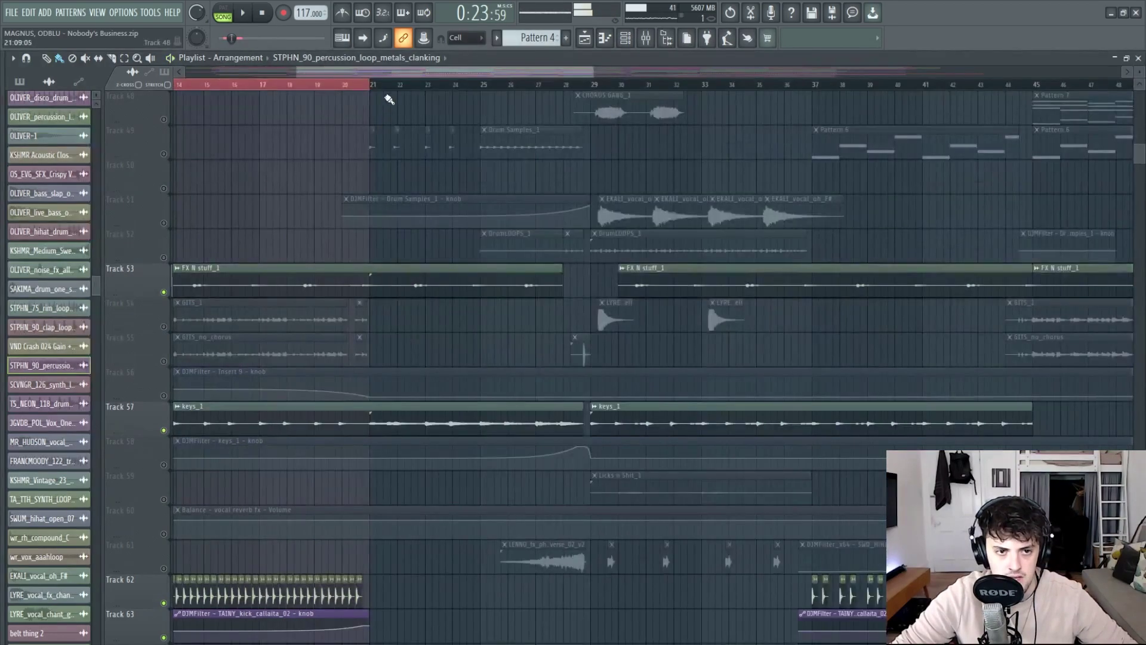
Extend the playlist time selection to bar 29, clear the clip selection, and play the active tracks from bar 21 to about bar 25.
drag(385, 88, 594, 88)
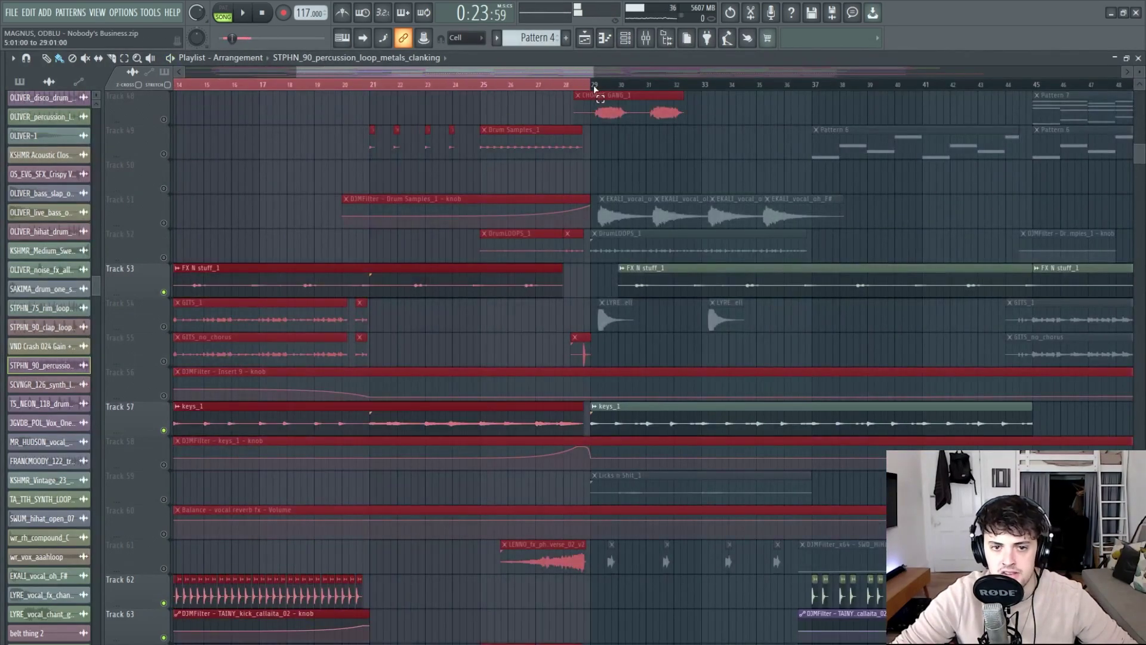
key(ctrl+d)
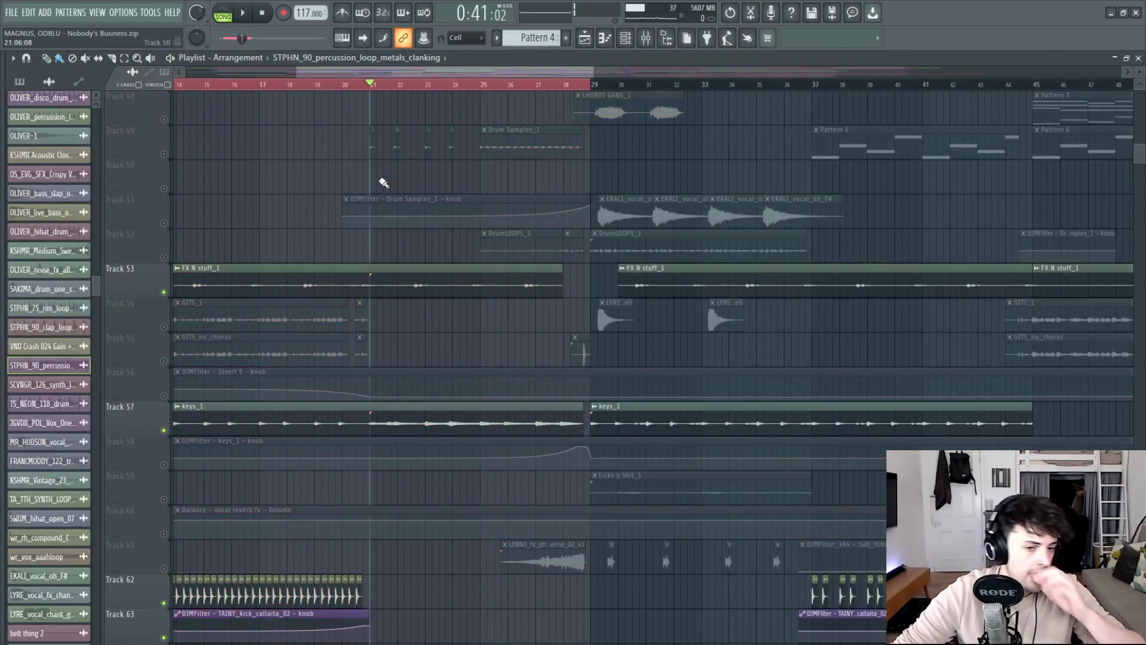
scroll(429, 318, down, 4)
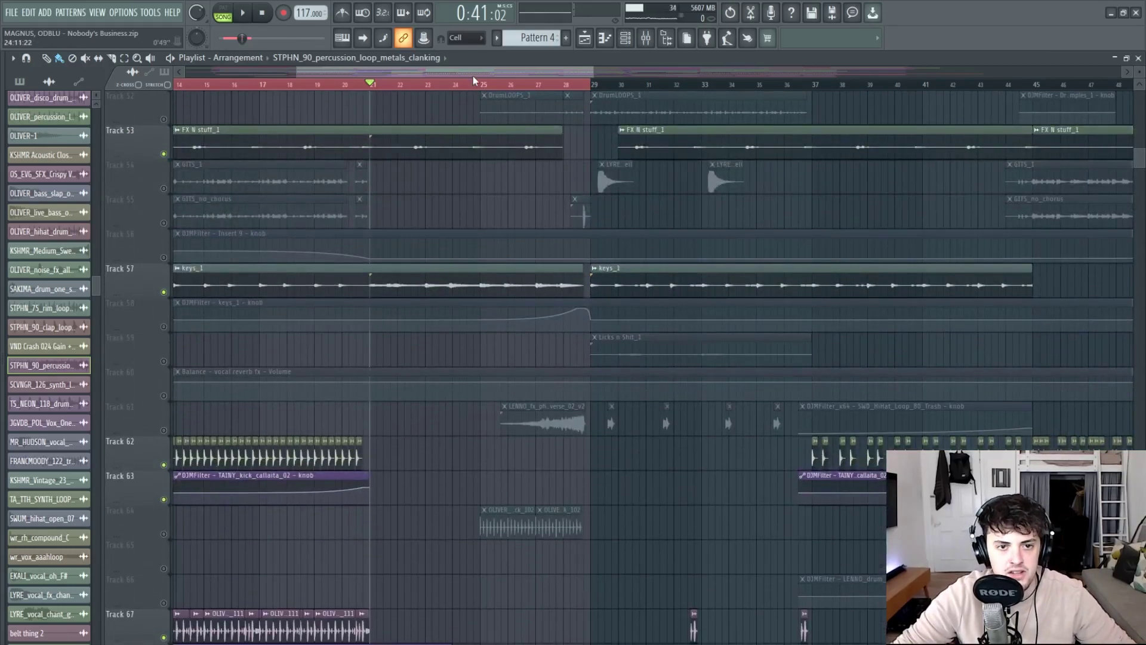
scroll(473, 80, right, 2)
key(space)
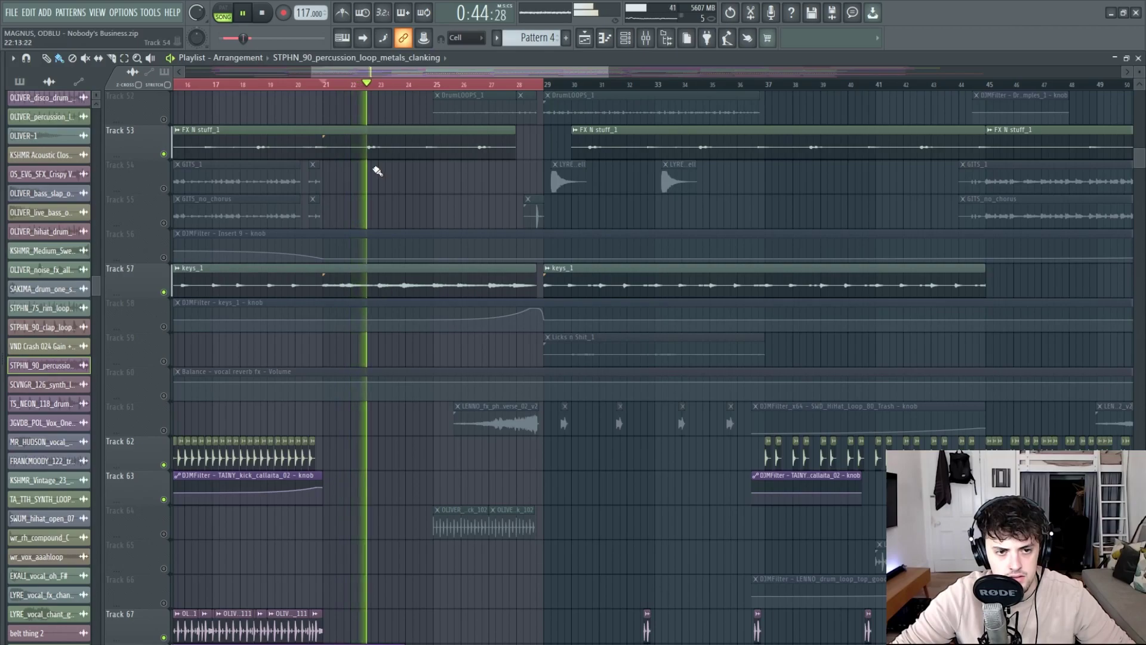
key(p)
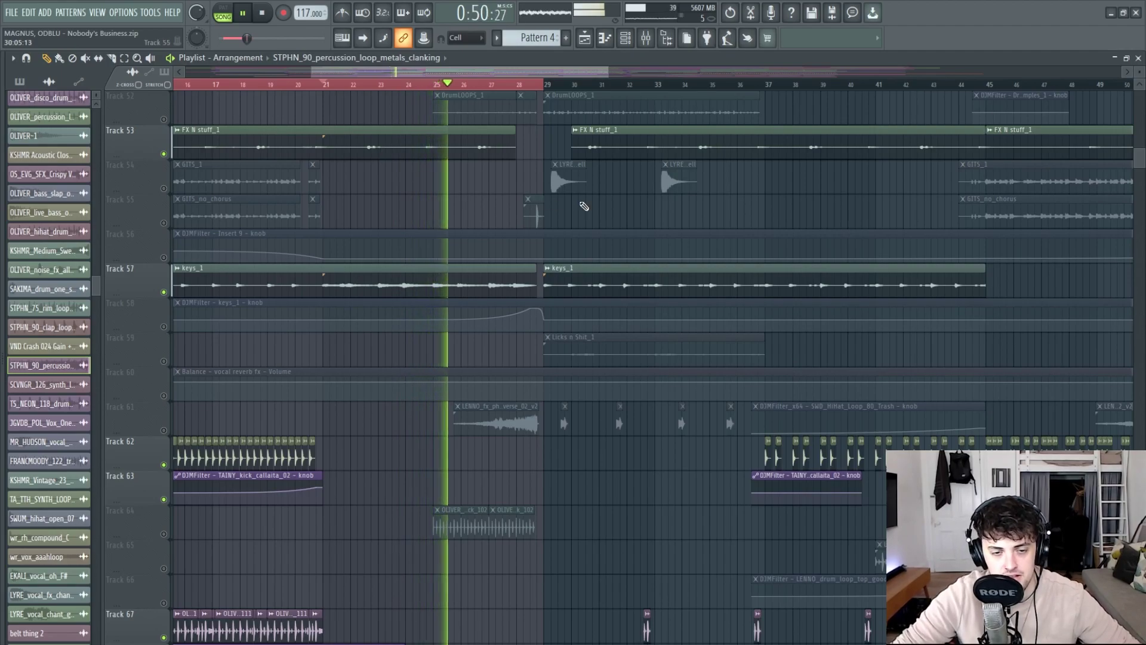
scroll(597, 264, down, 5)
scroll(626, 340, up, 1)
key(space)
Unmute Pattern 2 on track 85, the Kontakt 5 automation on tracks 86 and 87, and the AFX1 reverse impact on track 88, auditioning the impact.
scroll(626, 340, down, 20)
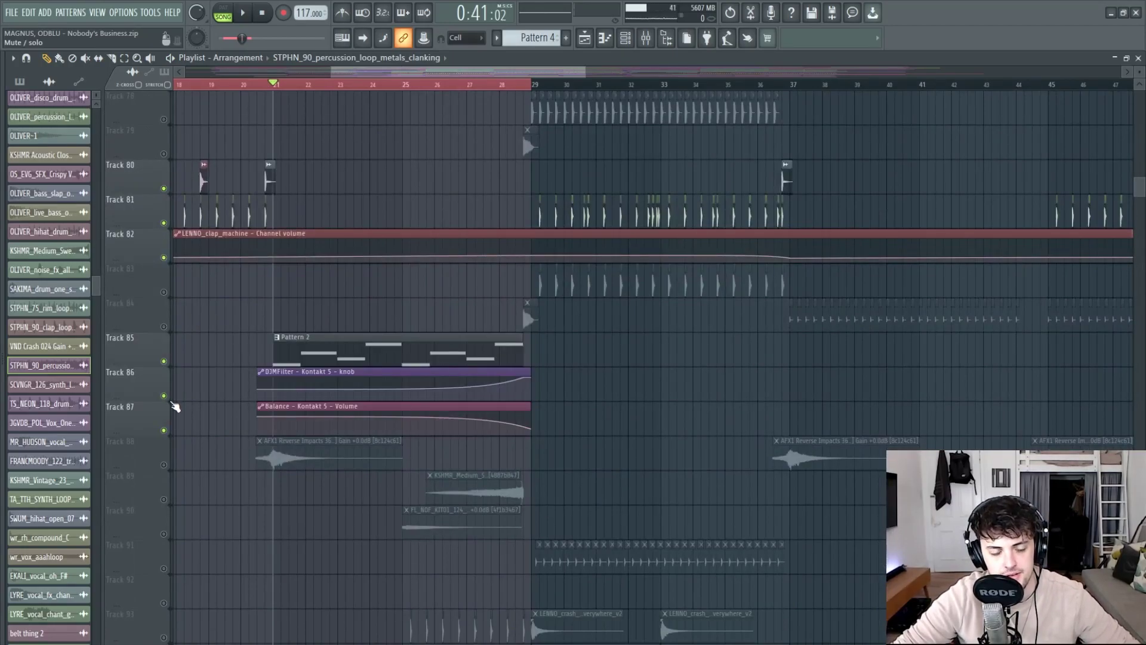
click(164, 465)
double_click(272, 459)
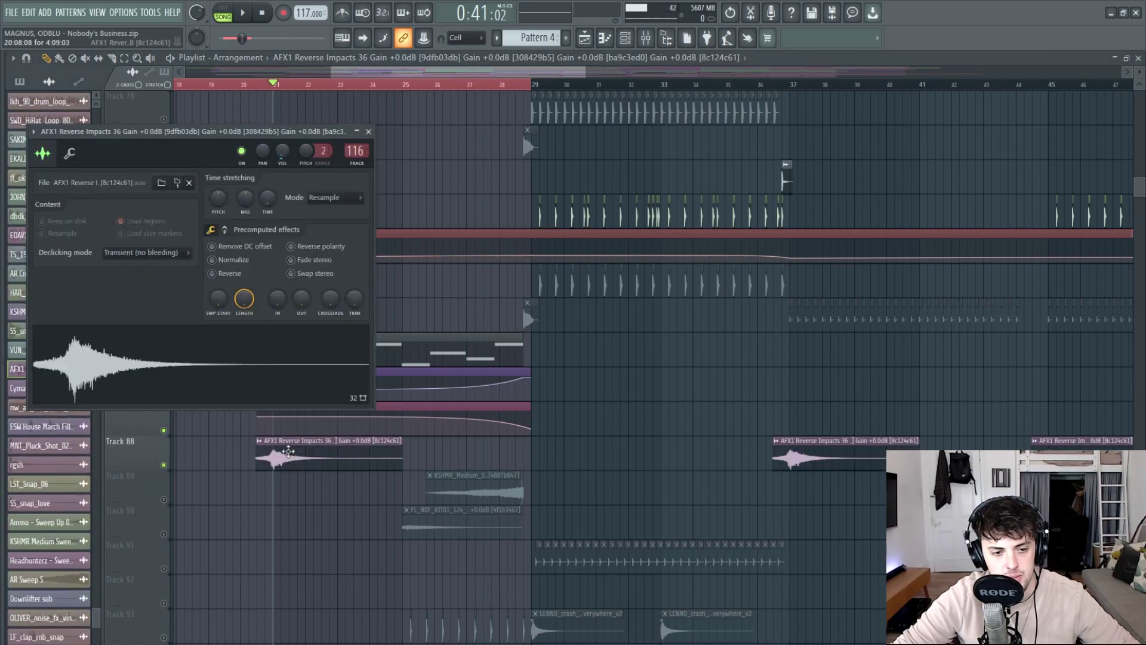
key(Escape)
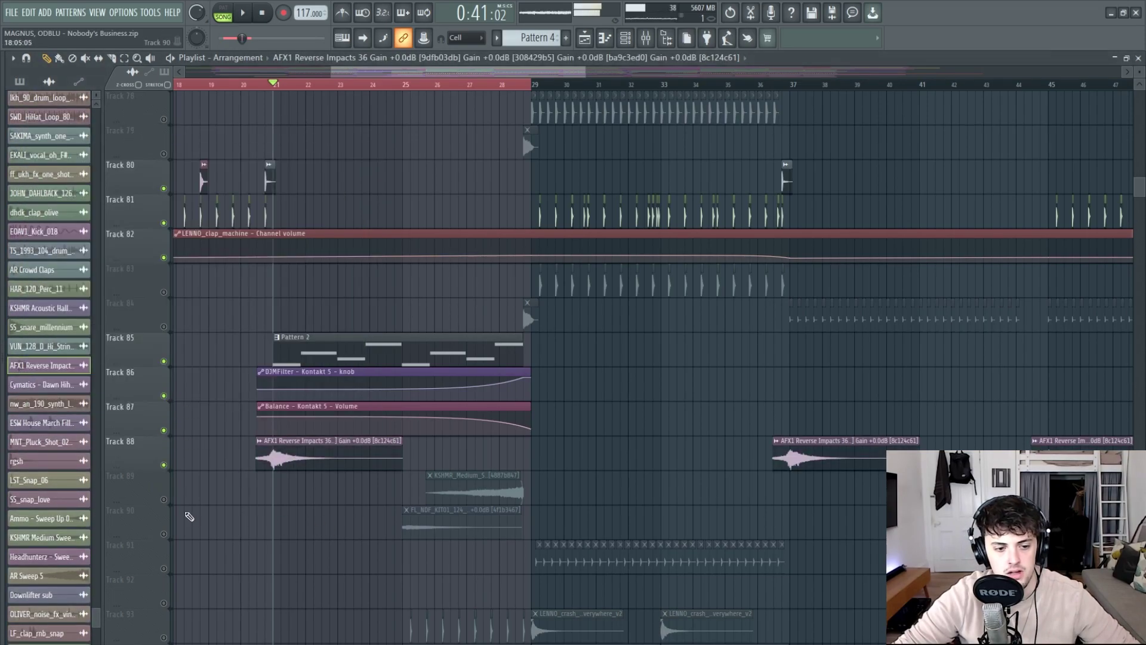
Play the section from just before bar 21 to hear Pattern 2 with the reverse impact, and stop playback around bar 25.
click(264, 86)
key(space)
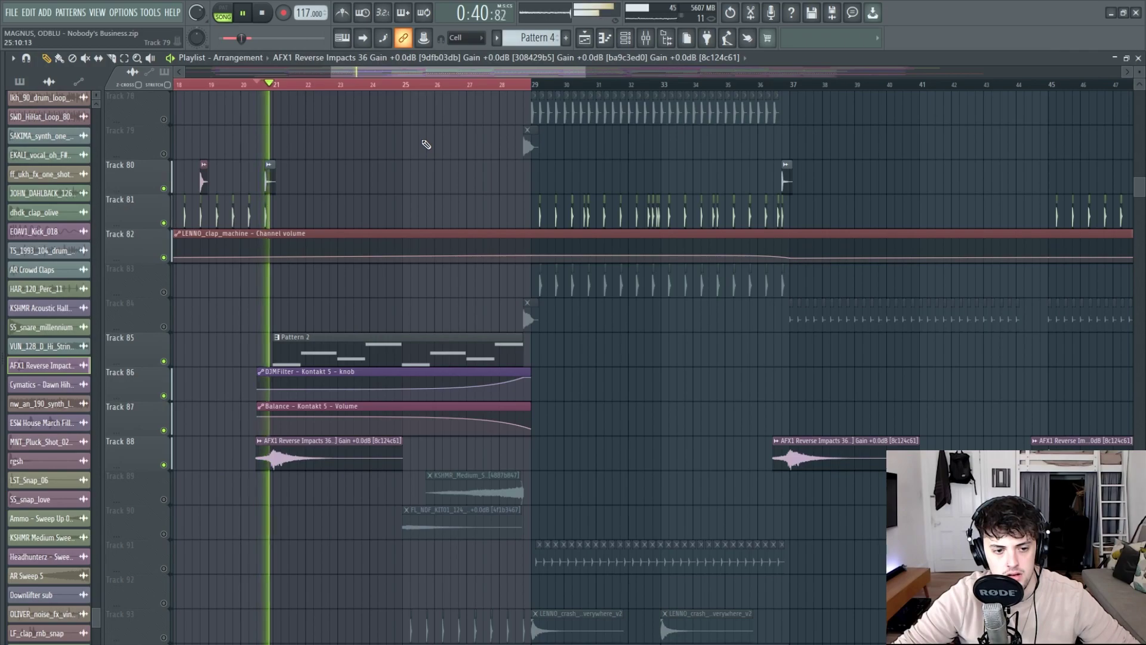
scroll(425, 144, down, 5)
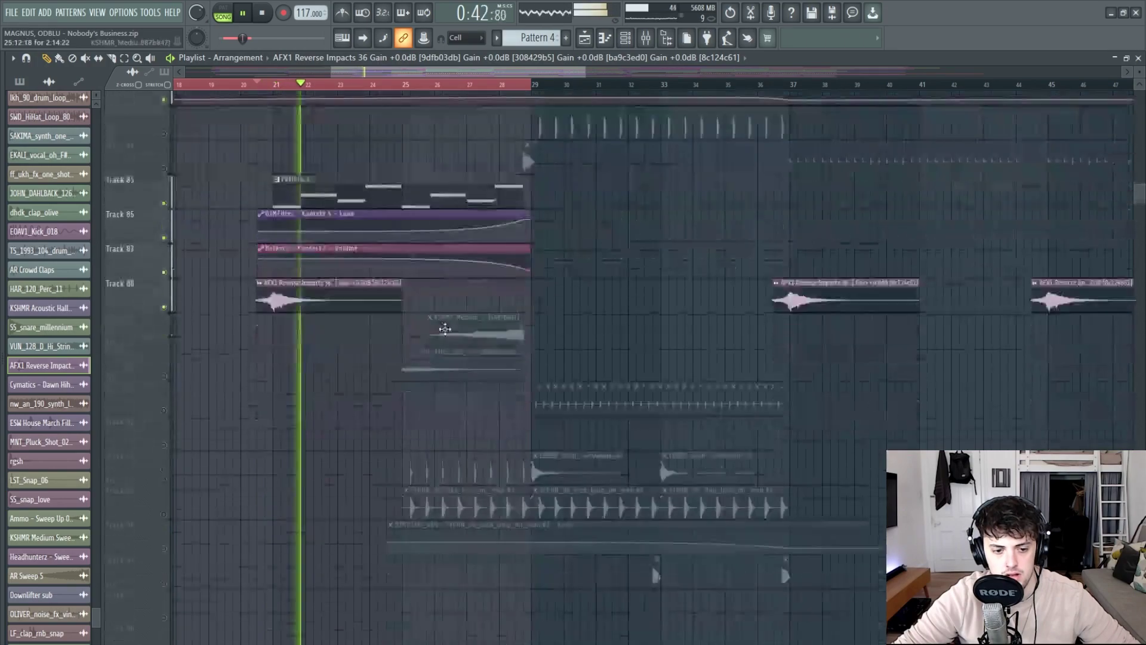
scroll(479, 360, up, 3)
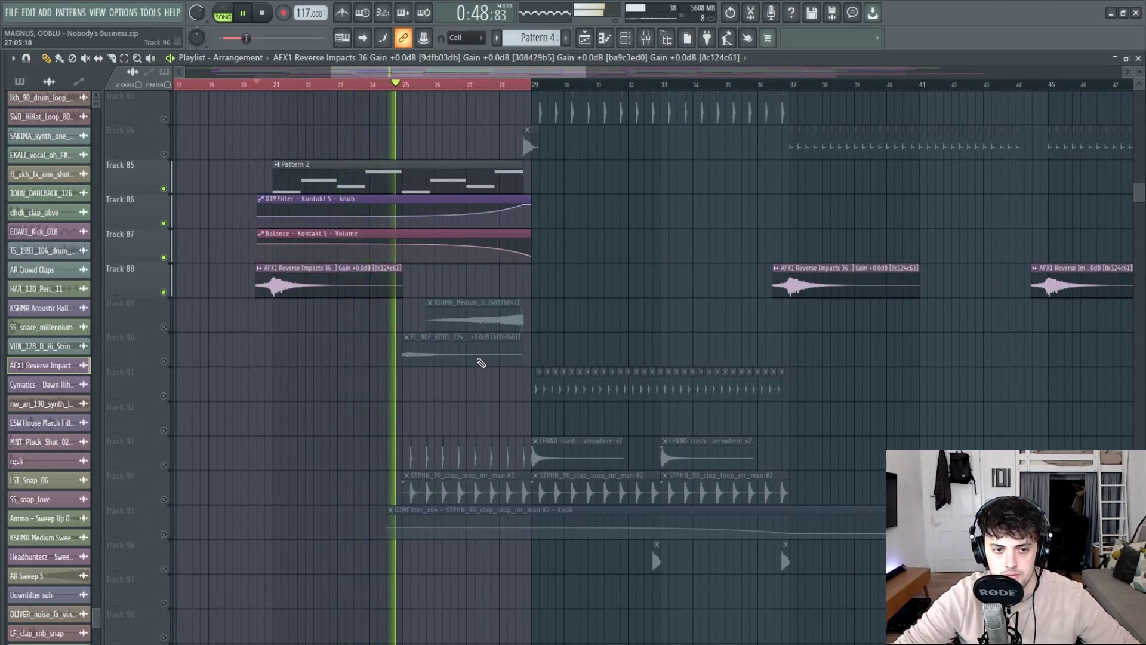
key(space)
Unmute the SCVNGR glitch atmosphere synth loop on track 100 and its DJMFilter automation on track 101, and audition the loop.
scroll(383, 328, down, 7)
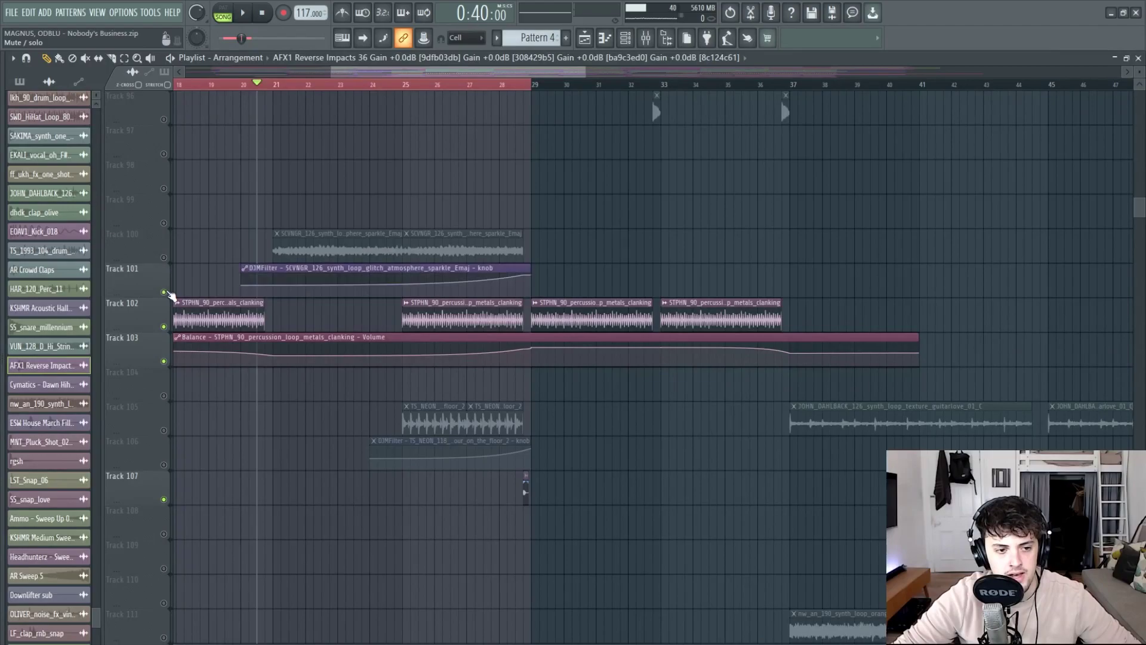
double_click(345, 248)
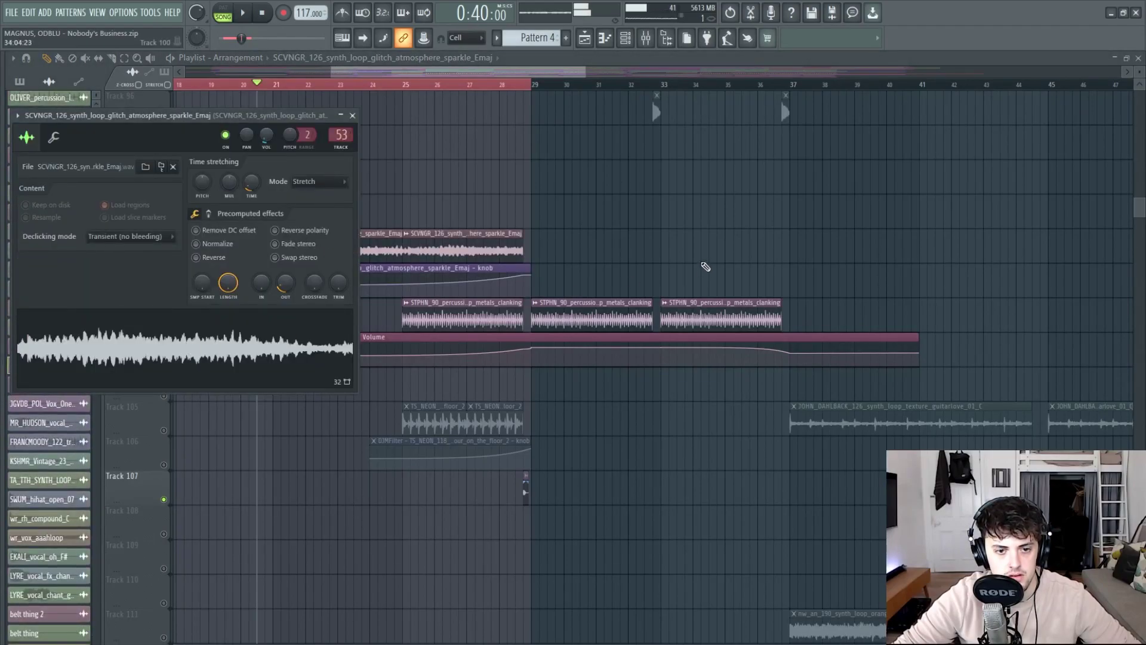
key(Escape)
Unmute the TA_TTH high string synth loop on track 114 and its volume automation on track 115, and audition the loop.
scroll(617, 276, down, 5)
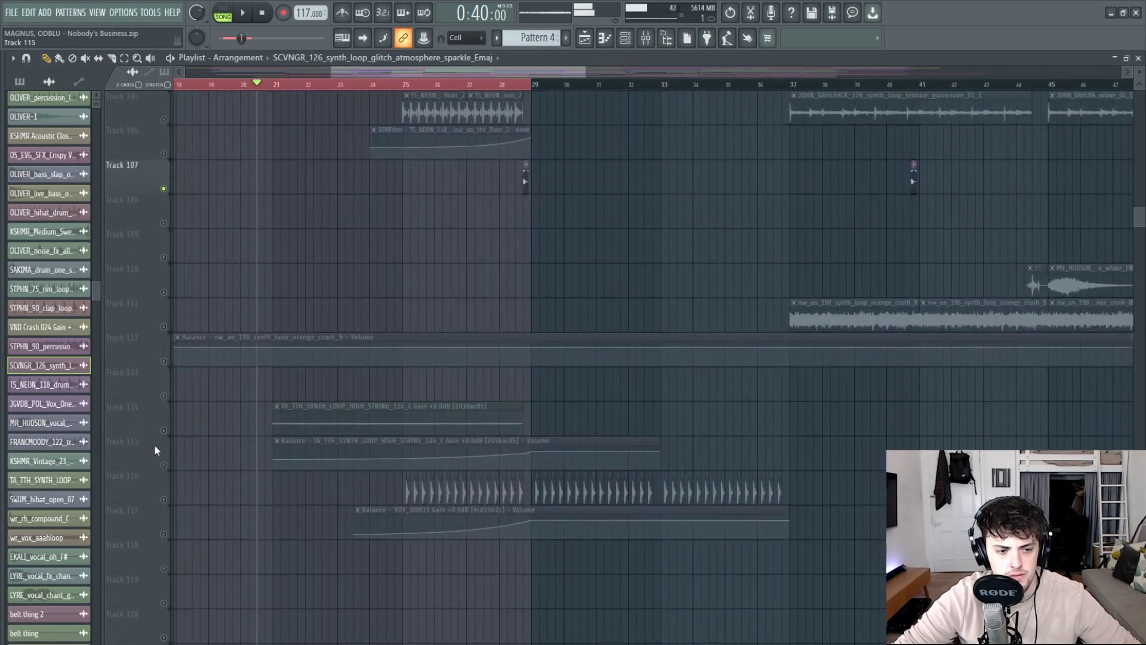
double_click(327, 421)
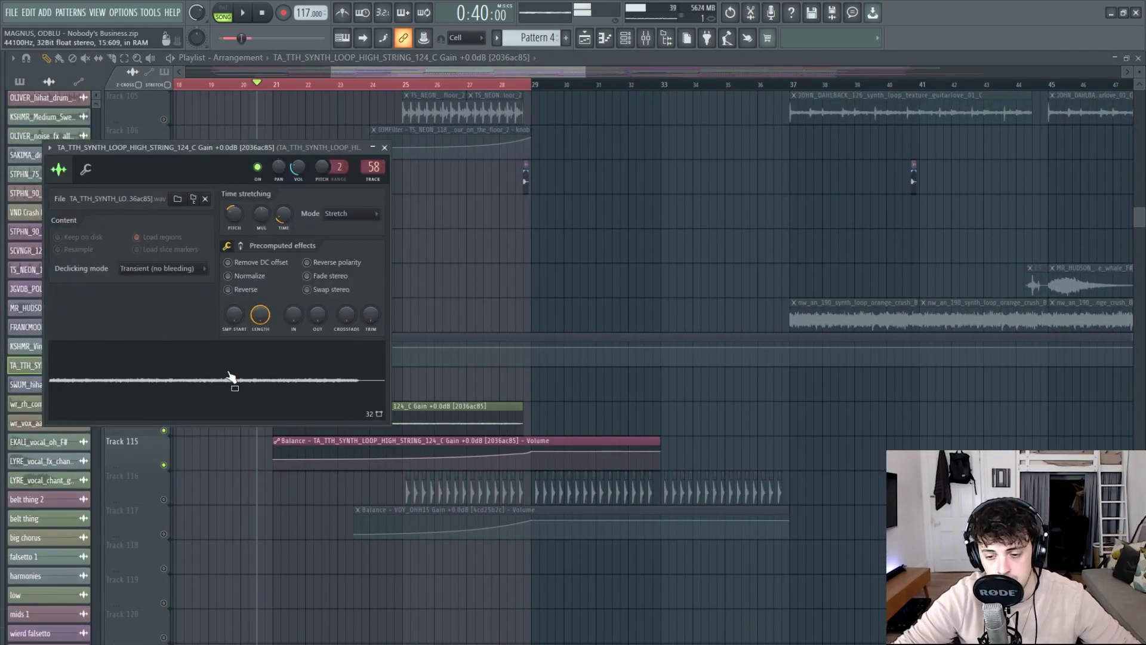
key(Escape)
Unmute the TS_NEON four-on-the-floor drum loop on track 105 and its DJMFilter automation on track 106, and audition the loop.
scroll(478, 374, down, 4)
scroll(335, 286, up, 4)
ctrl+scroll(533, 358, up, 2)
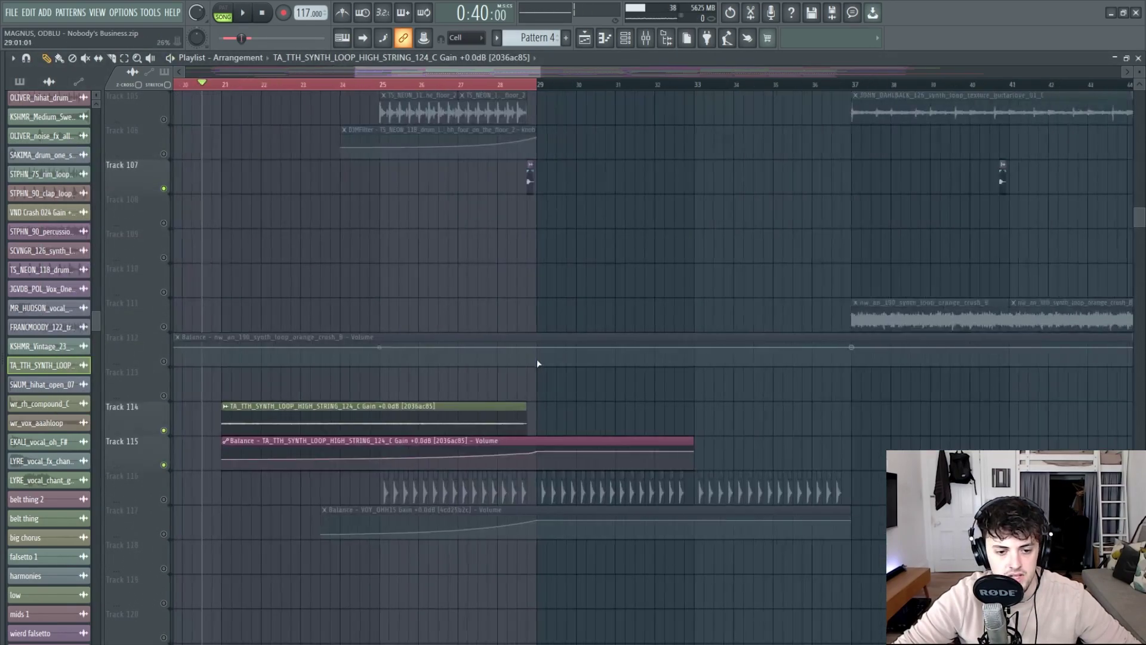
click(163, 154)
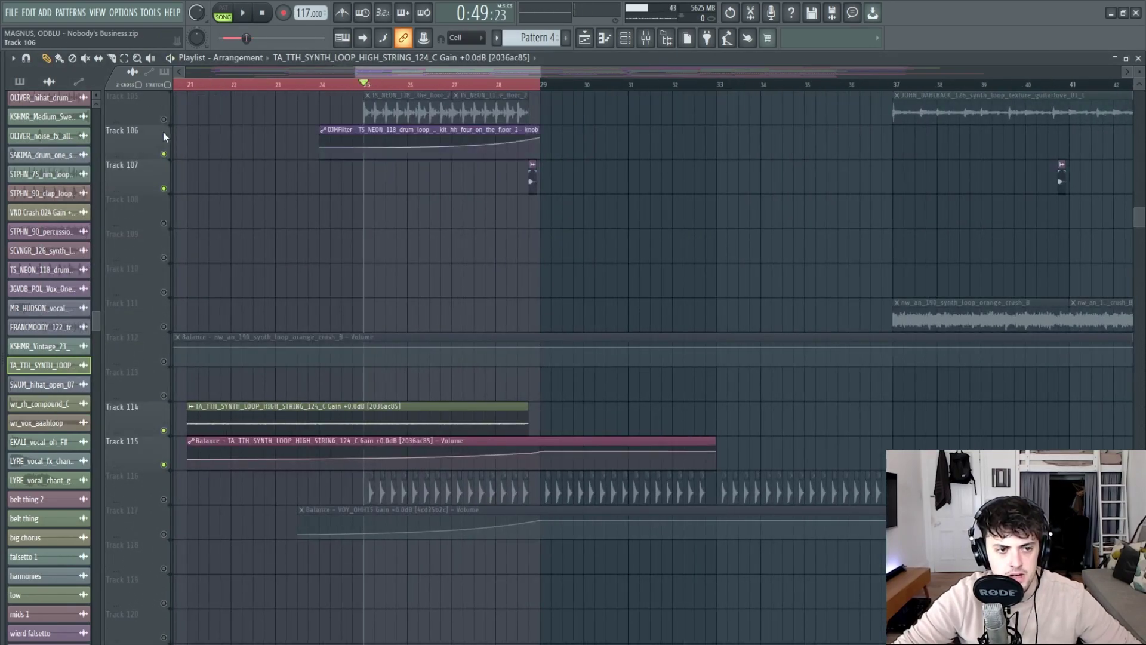
click(163, 119)
double_click(401, 113)
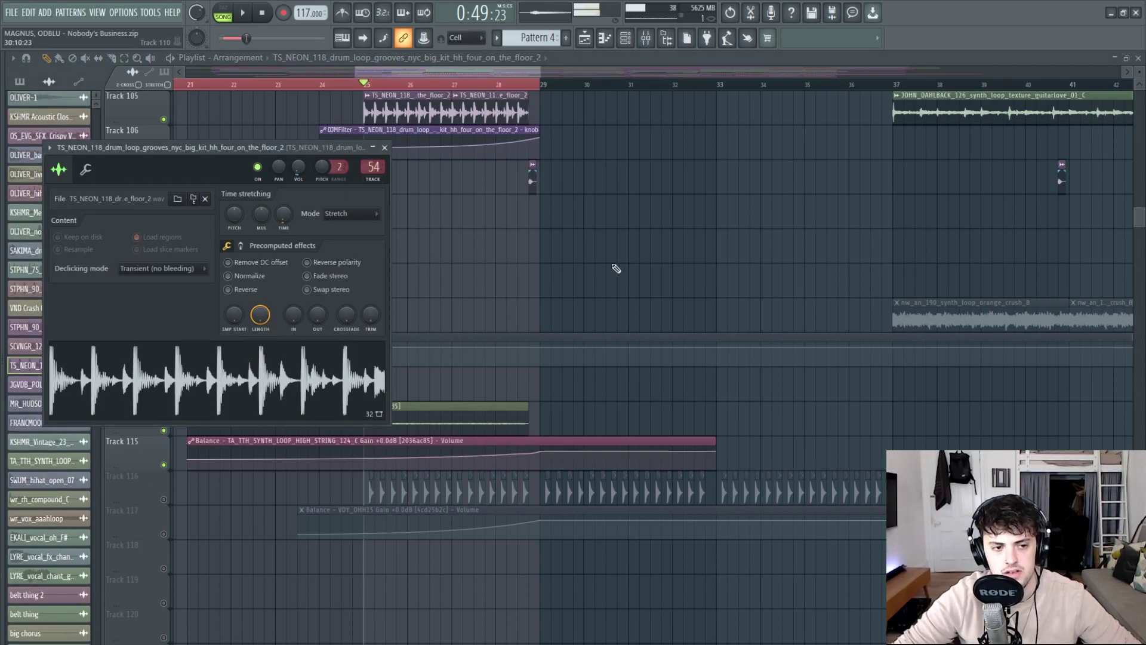
key(Escape)
Unmute the hi-hat hits on track 116 and their volume automation on track 117, and play them briefly from bar 25.
click(164, 499)
click(163, 533)
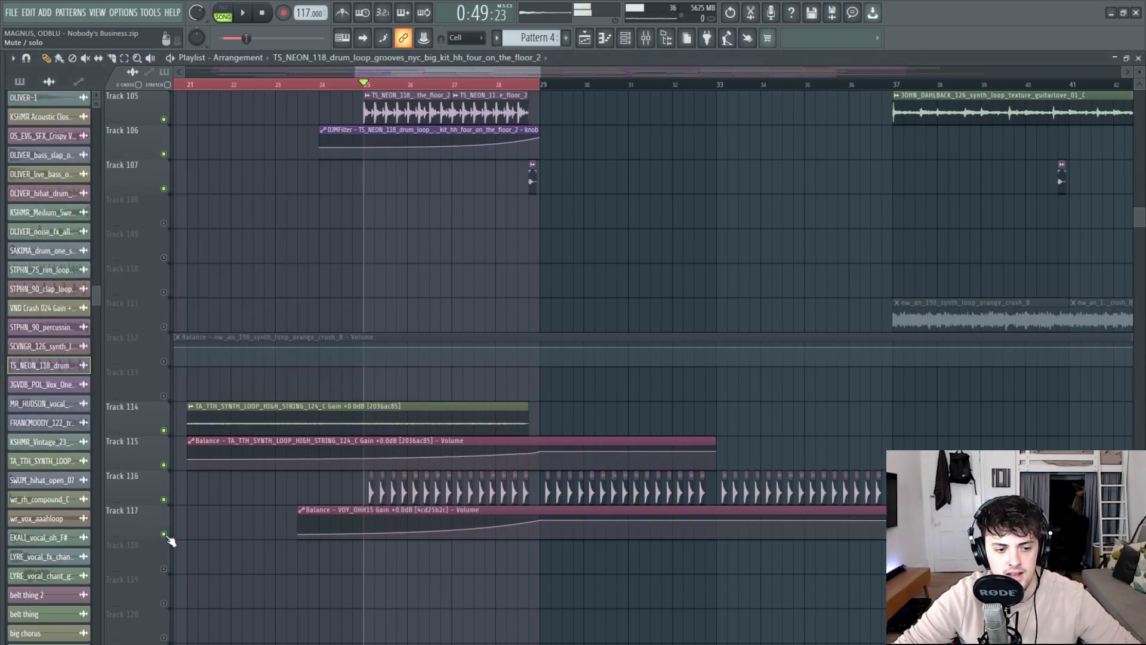
key(space)
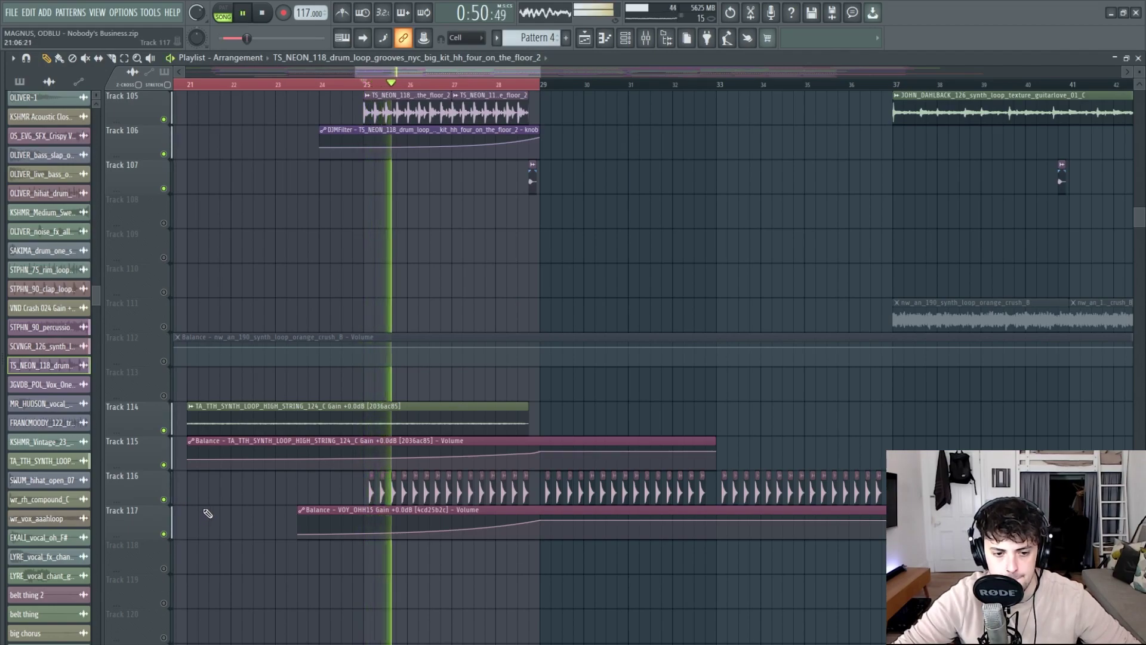
key(space)
Audition the VDUB1 OP Hihat sample on track 116, select its clips after bar 29 with their automation, and clear the selection.
double_click(373, 493)
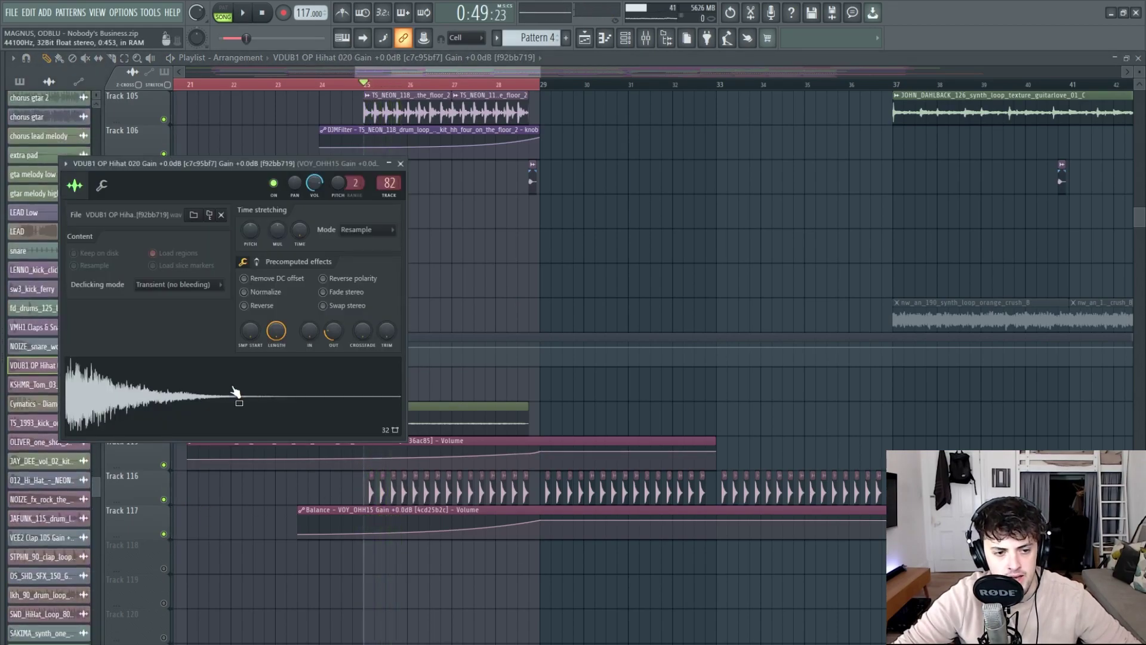
click(487, 85)
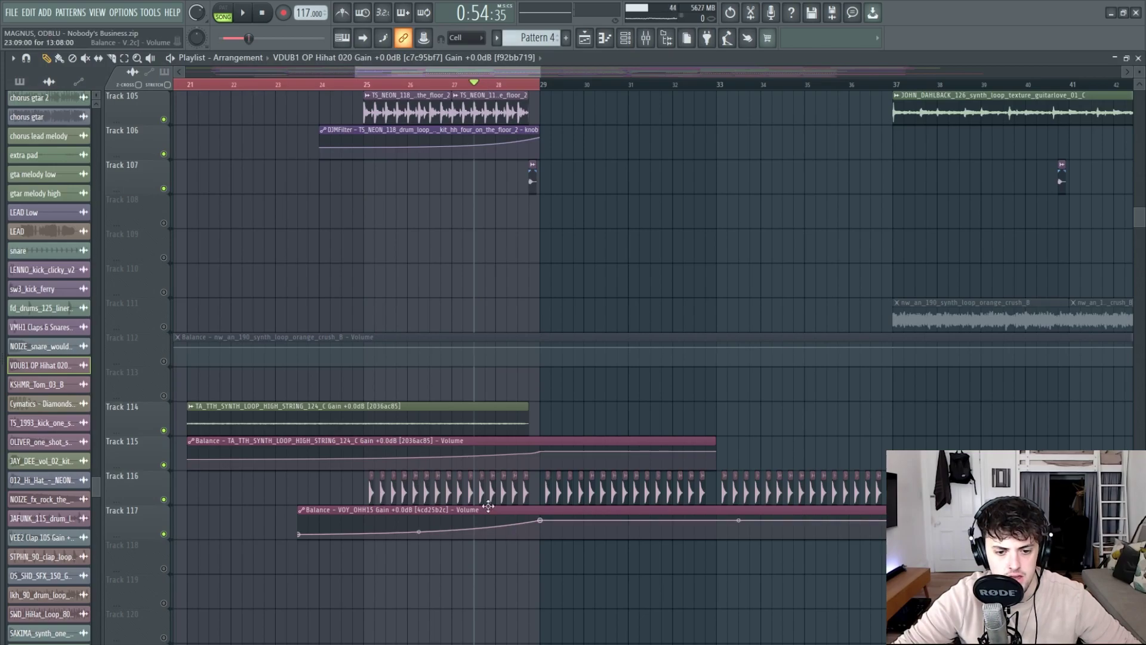
double_click(515, 487)
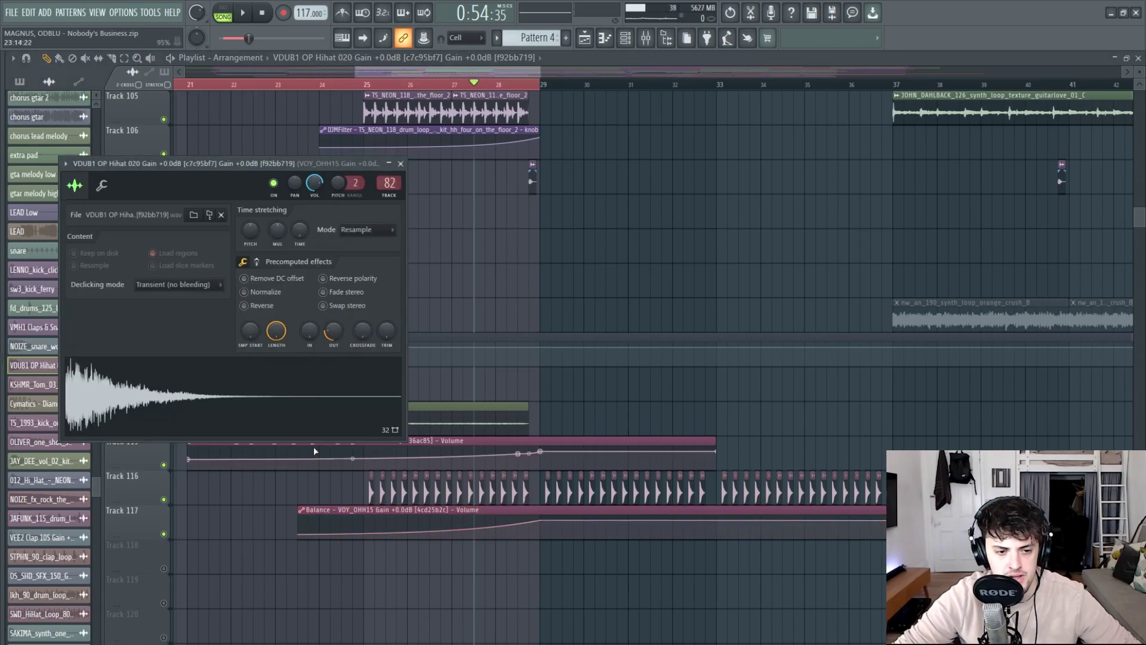
drag(910, 527, 529, 487)
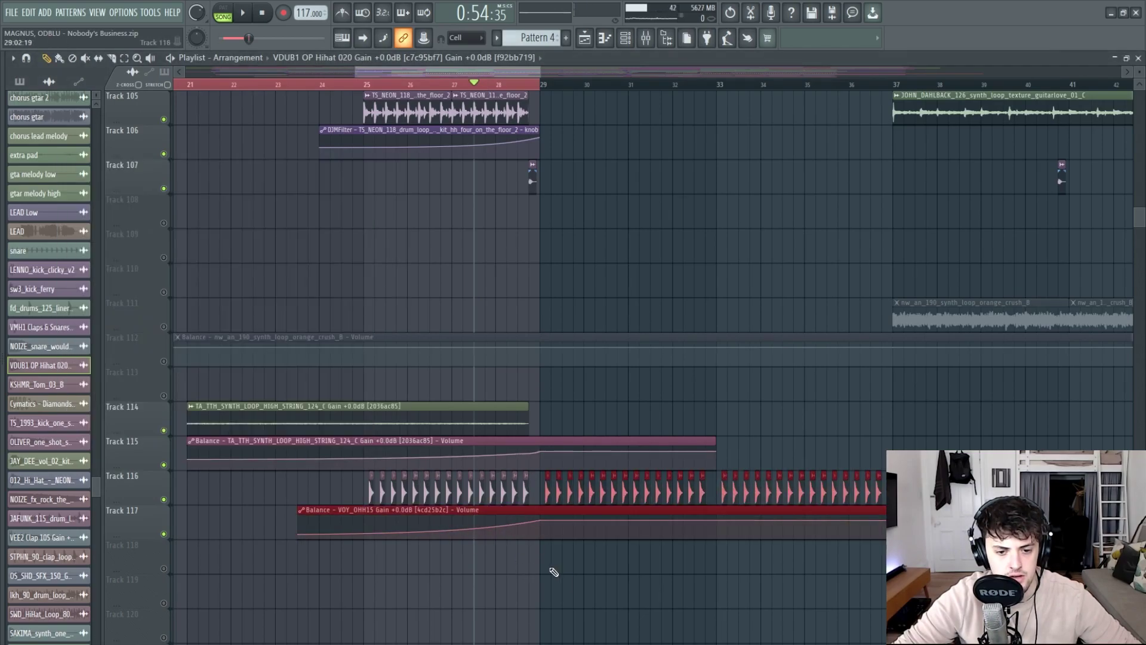
ctrl+click(543, 559)
Unmute track 93, the STPHN_90_clap_loop_mr_man clips on track 94 and their DJMFilter automation on track 95, and audition the clap loop.
scroll(531, 532, up, 4)
scroll(470, 462, down, 2)
scroll(472, 465, up, 5)
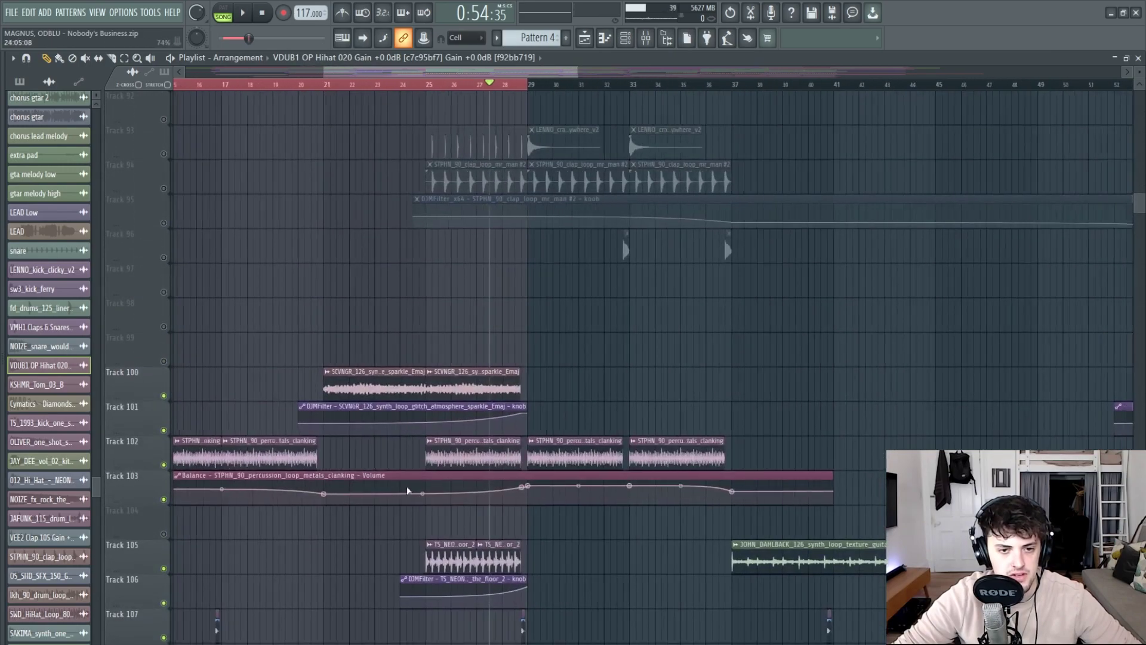
scroll(396, 382, up, 4)
ctrl+scroll(397, 382, up, 3)
click(163, 292)
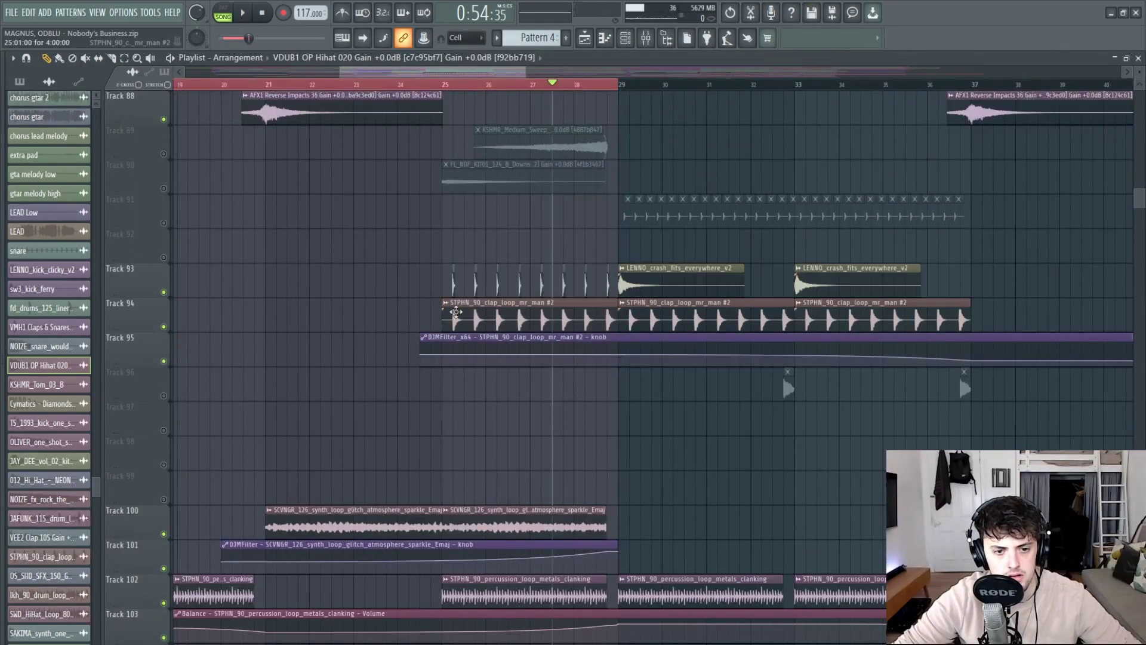
double_click(455, 311)
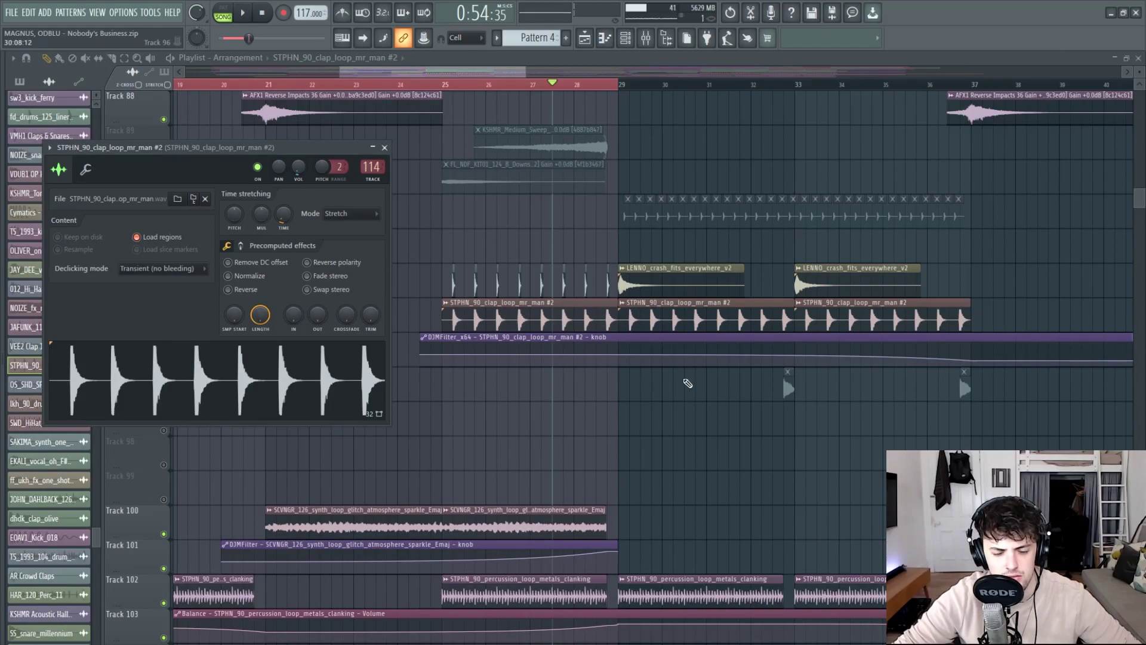
ctrl+scroll(687, 383, up, 2)
key(Escape)
Unmute the downsample effect on track 90 and the KSHMR medium sweep on track 89, and audition the downsample sample.
click(163, 189)
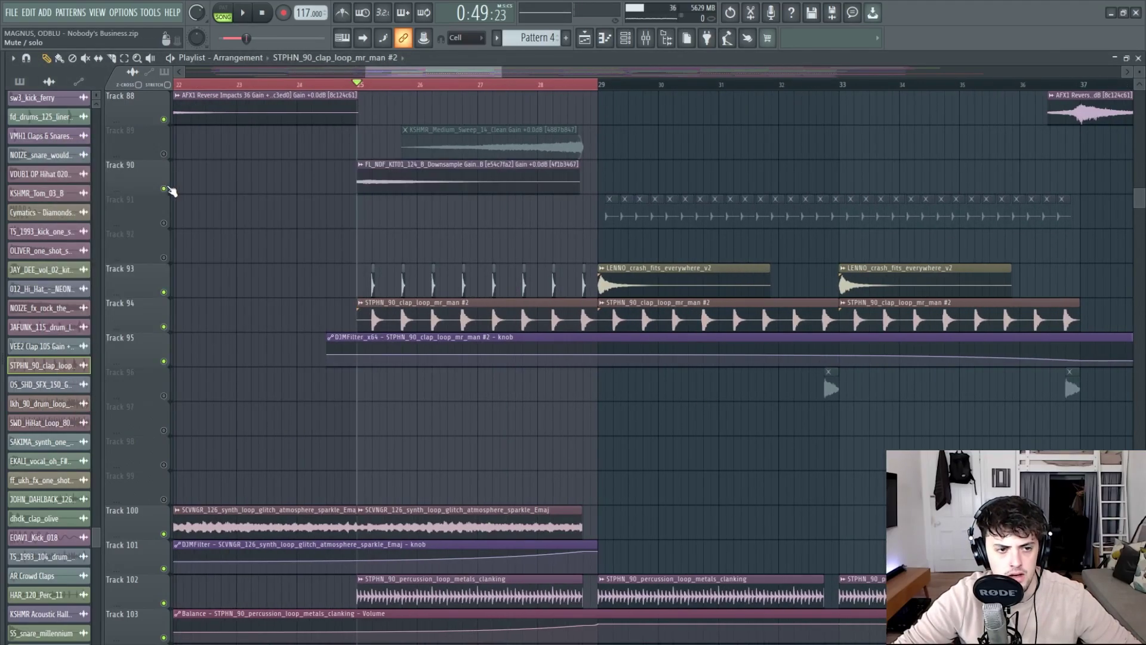
click(163, 154)
double_click(373, 179)
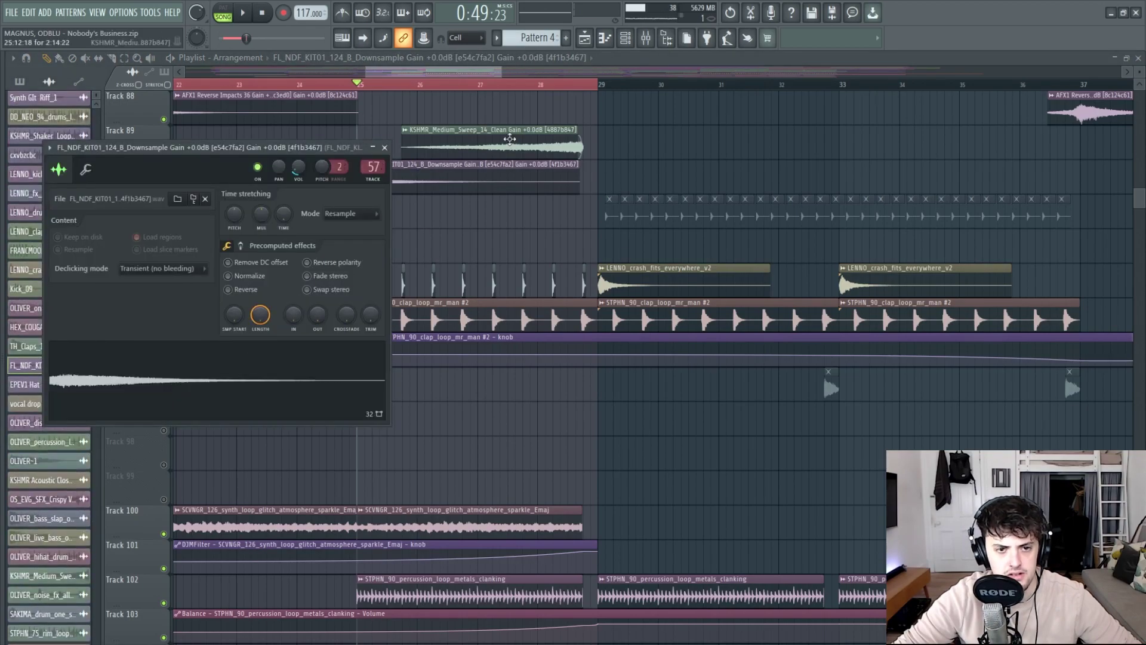
key(Escape)
click(509, 139)
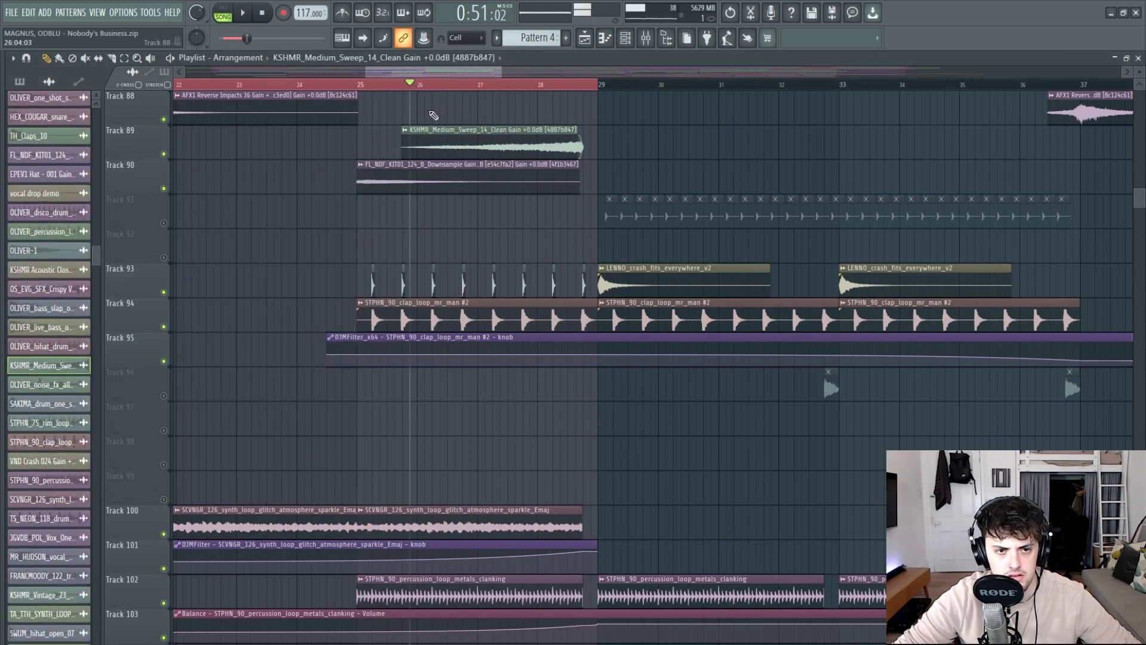
Audition the KSHMR_Medium_Sweep_14 sample on track 89.
double_click(478, 145)
scroll(657, 204, up, 3)
key(Escape)
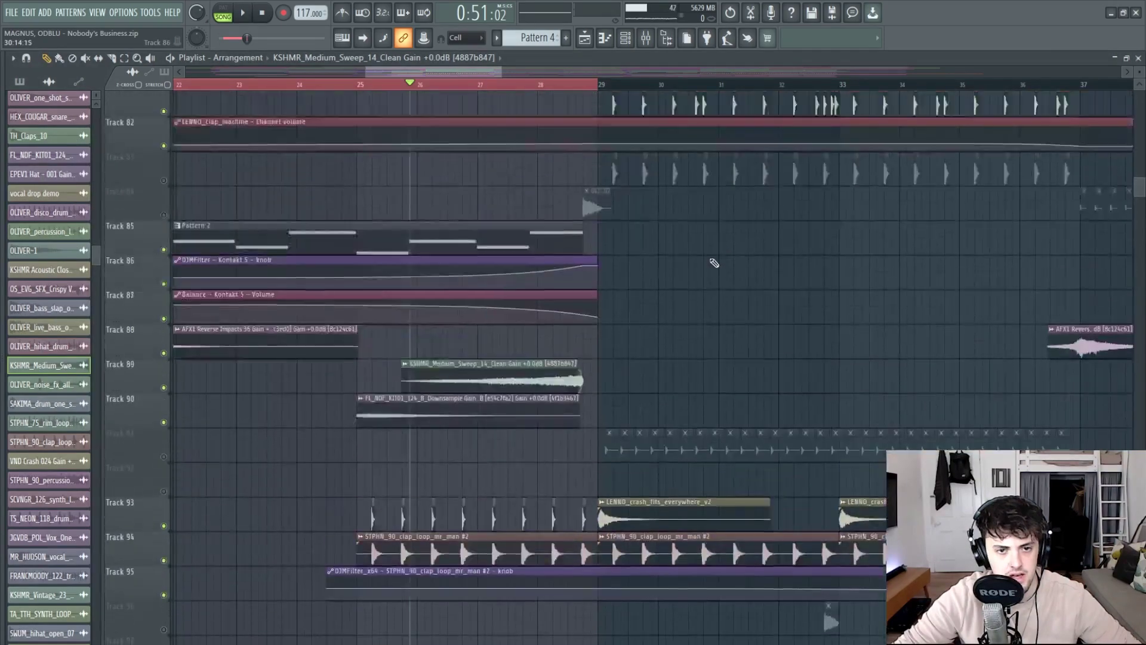
Unmute the hits on track 69 and the lkh_90_drum_loop_pads_hats clips on track 71, and audition the drum loop.
scroll(714, 260, up, 2)
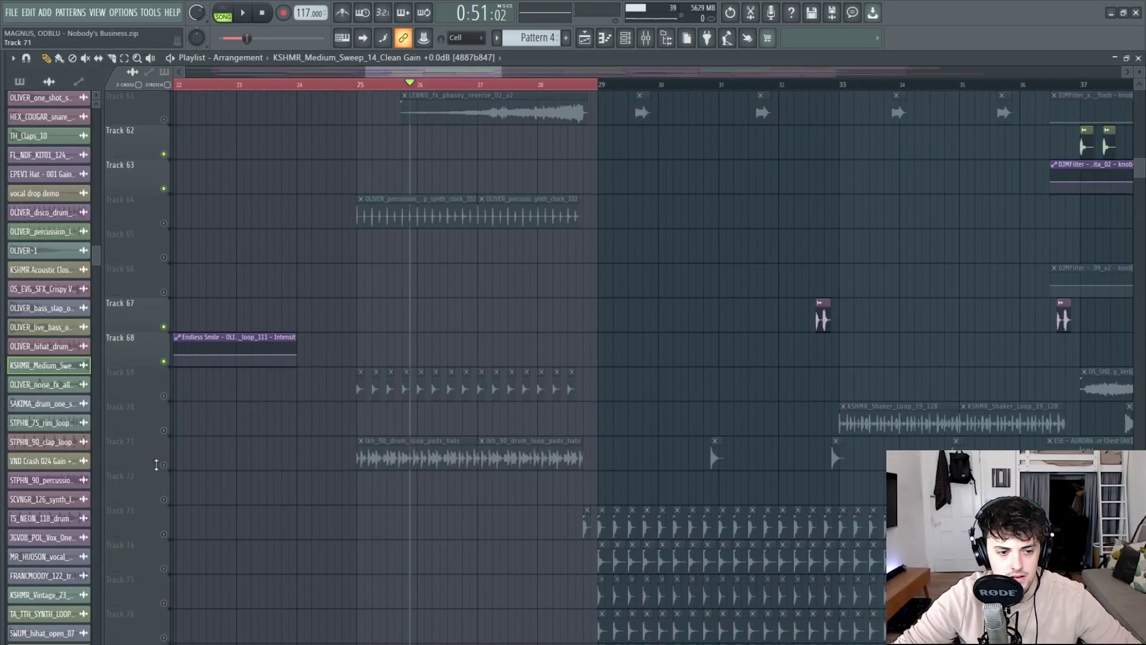
click(162, 464)
click(164, 396)
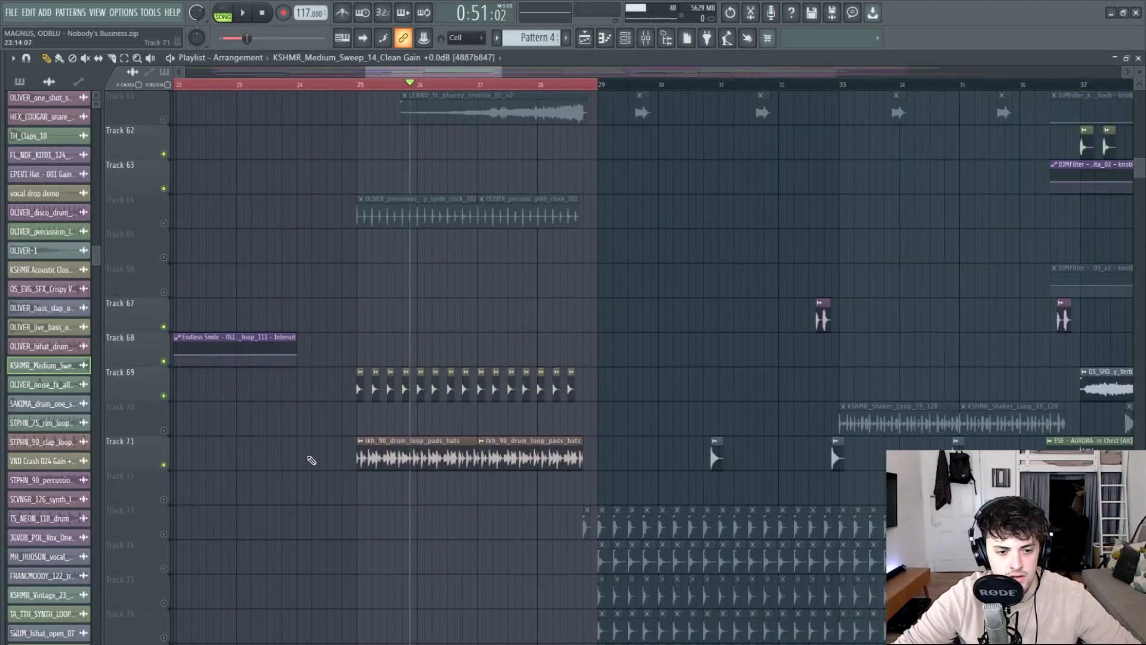
double_click(432, 457)
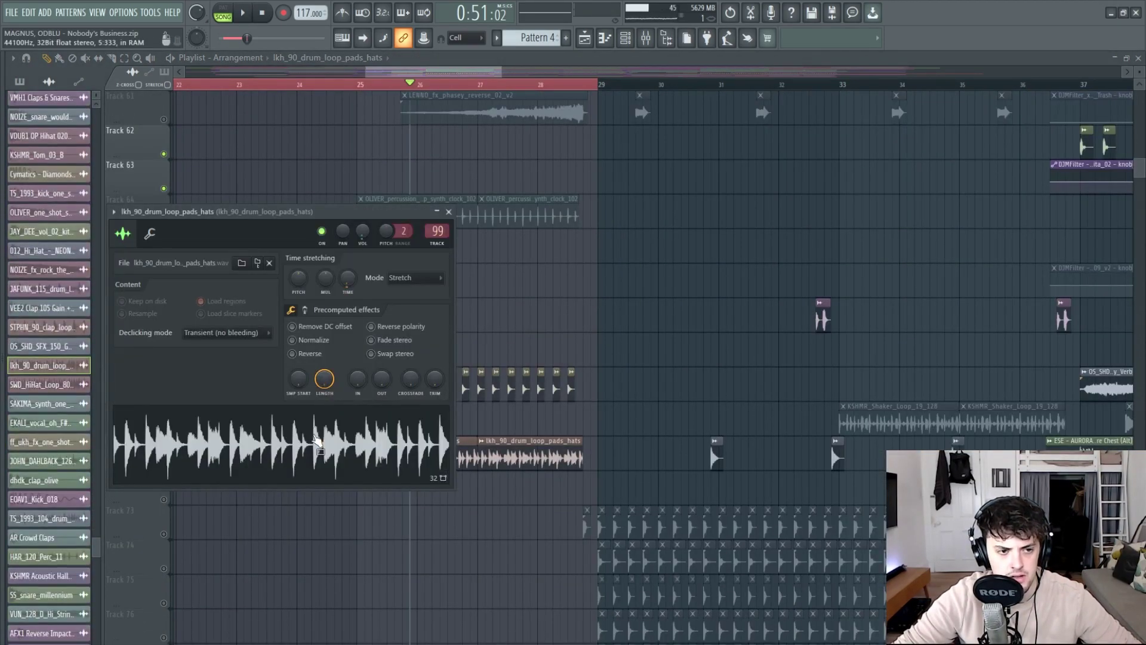
key(Escape)
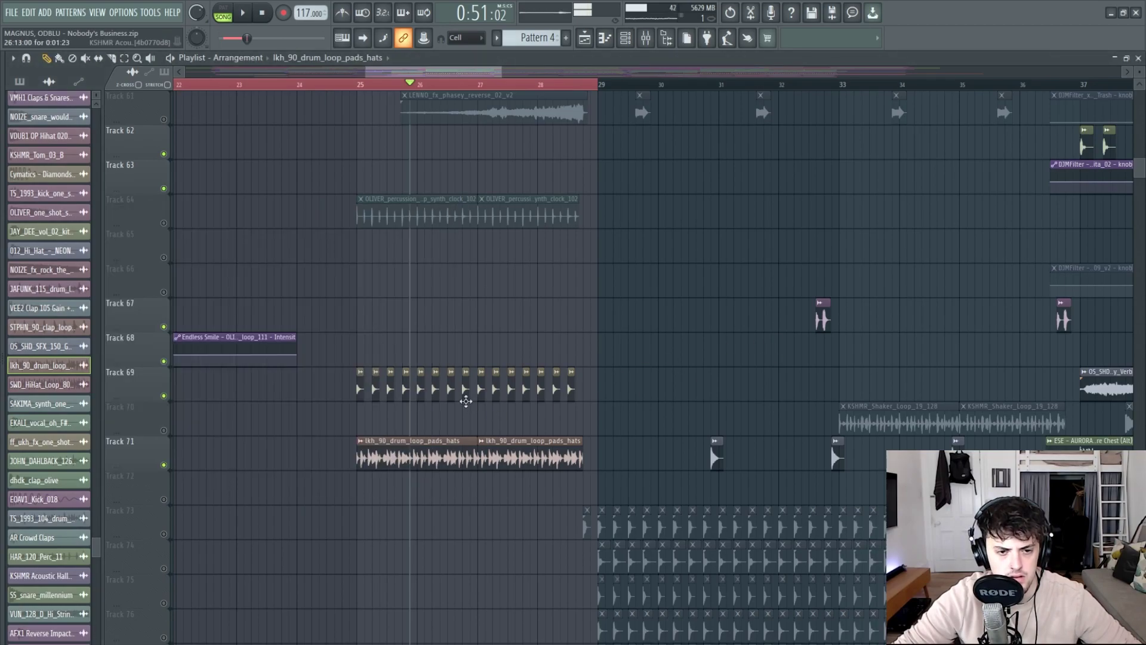
key(space)
Audition OLIVER_percussion_loop_synth_clock_102 on track 64, and unmute and audition LENNO_fx_phasey_reverse_02_v2 on track 61.
double_click(385, 211)
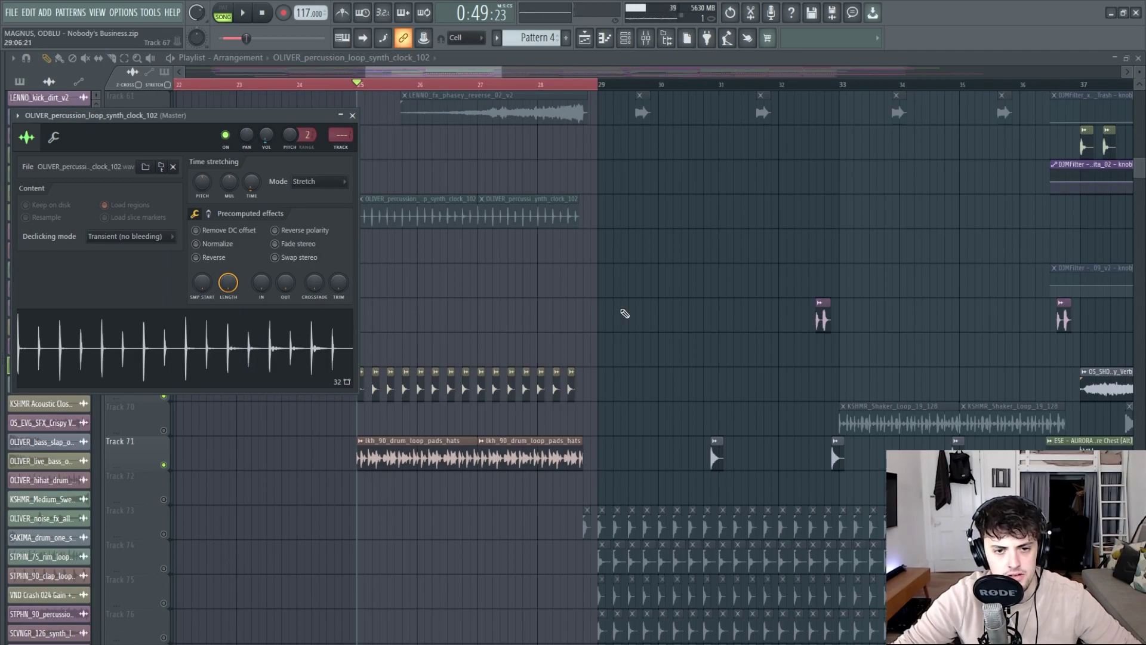
scroll(625, 313, up, 3)
key(Escape)
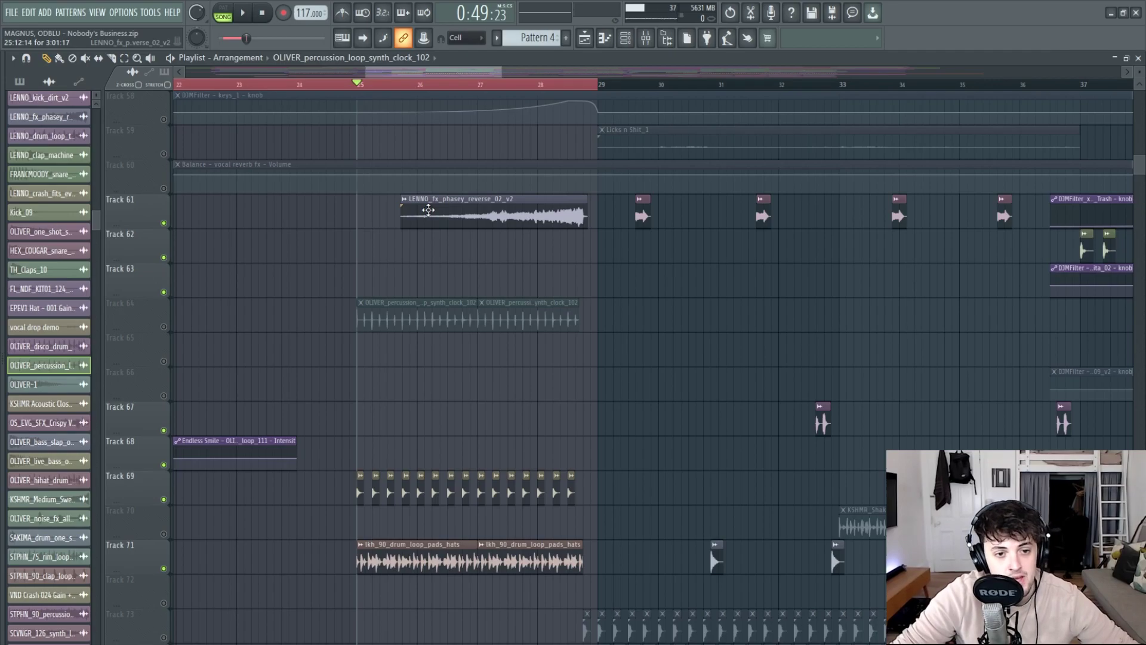
double_click(466, 214)
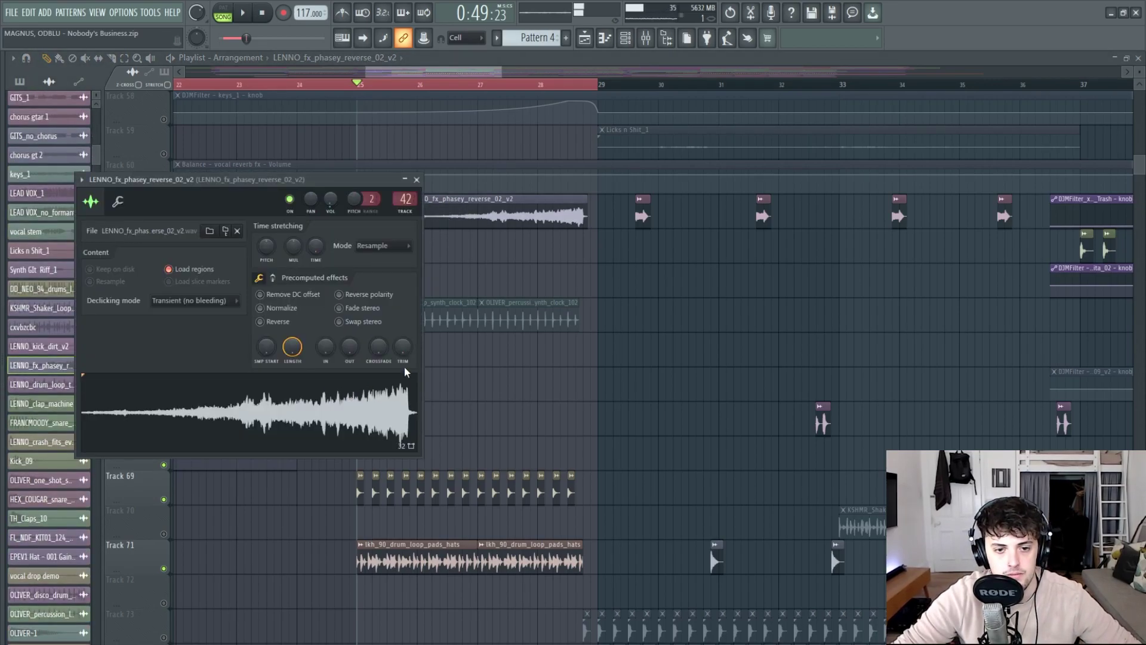
key(Escape)
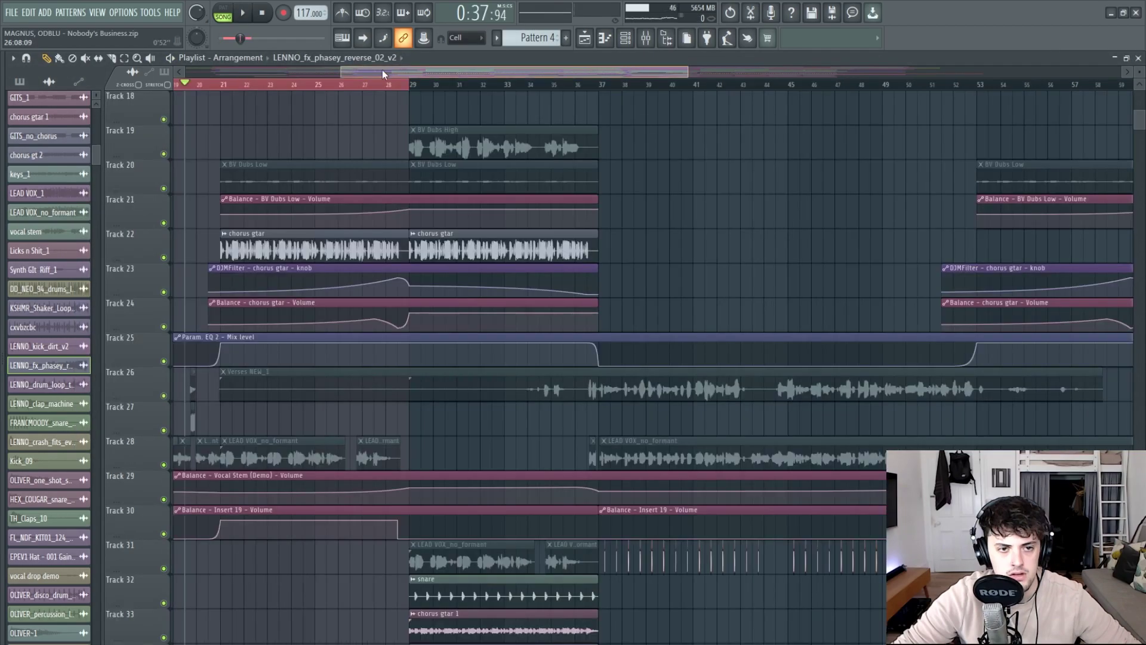
Play the build-up from about bar 19 towards bar 29 with the layers unmuted, reviewing the tracks from 18 to 119.
drag(382, 70, 352, 71)
key(space)
scroll(388, 360, down, 3)
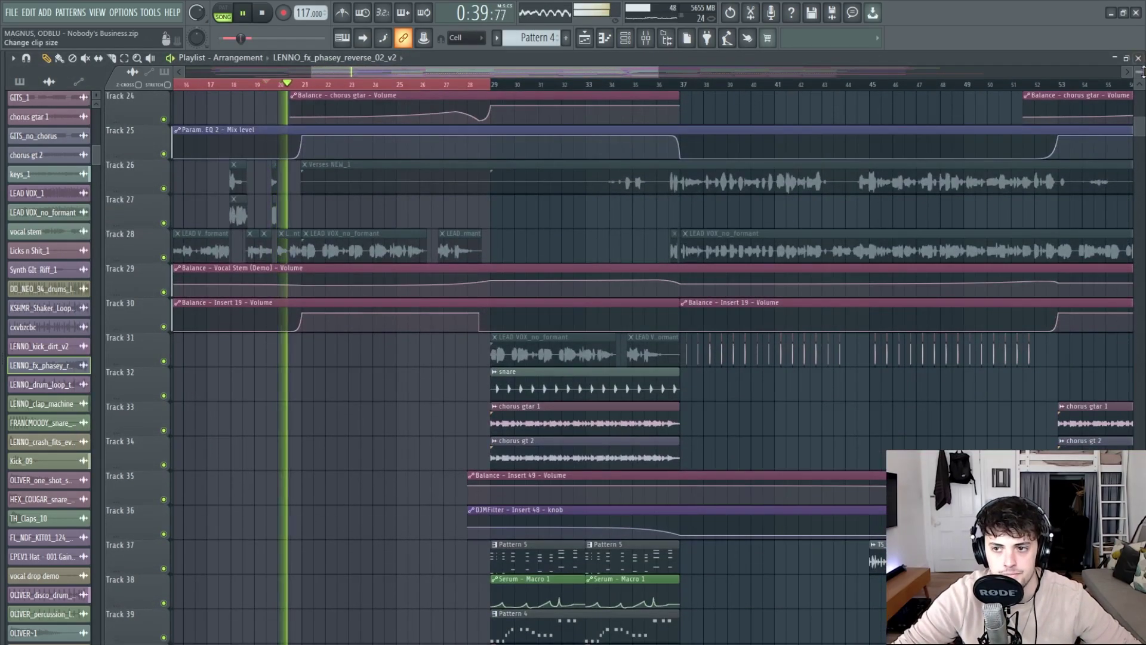
scroll(442, 408, down, 4)
scroll(442, 408, down, 10)
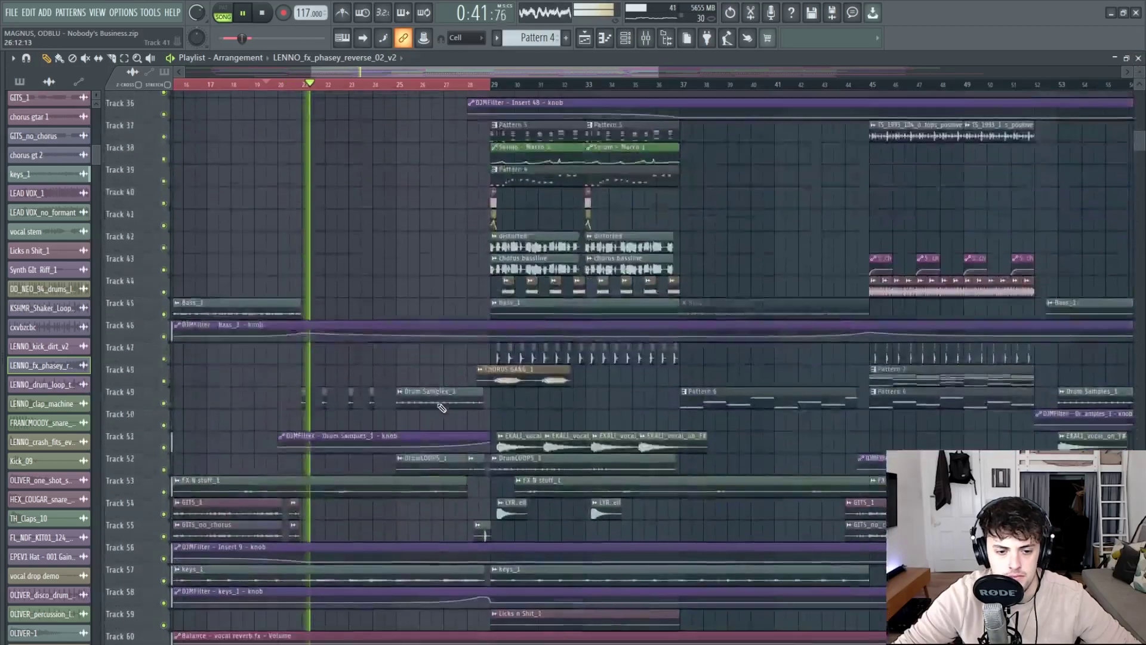
scroll(442, 407, down, 6)
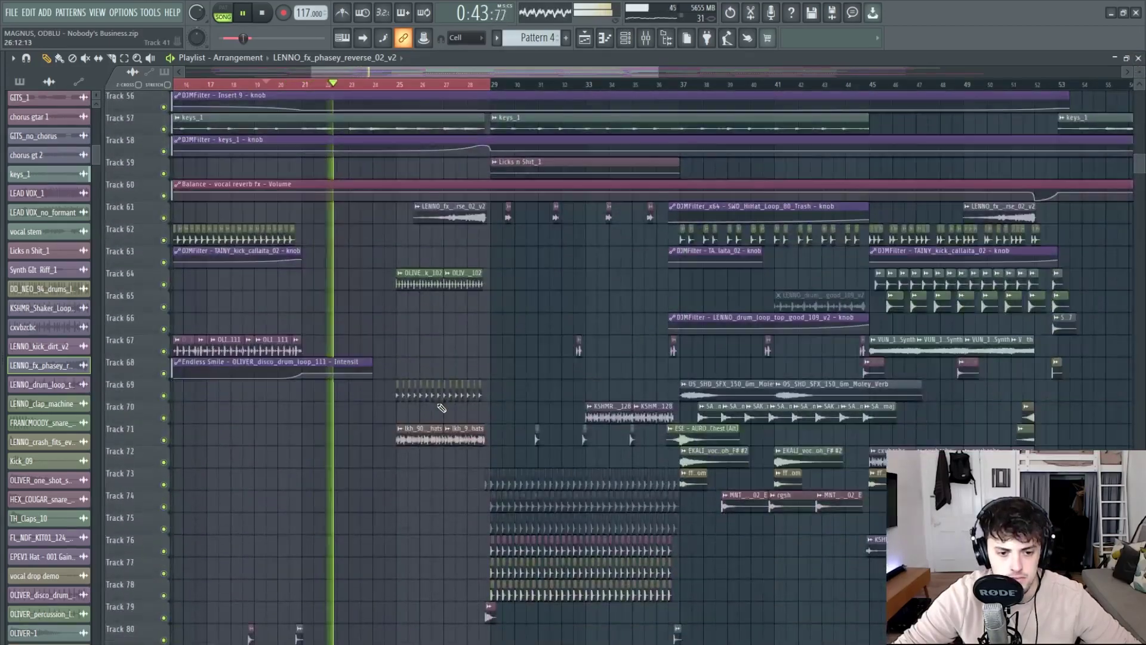
scroll(442, 408, down, 5)
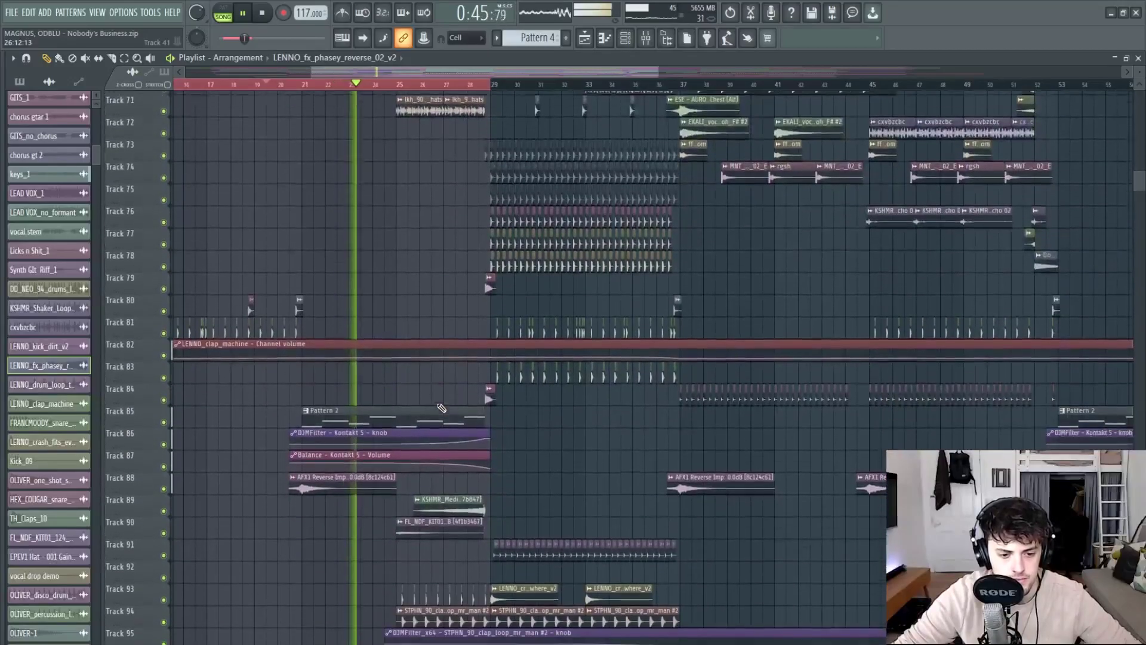
scroll(442, 407, down, 4)
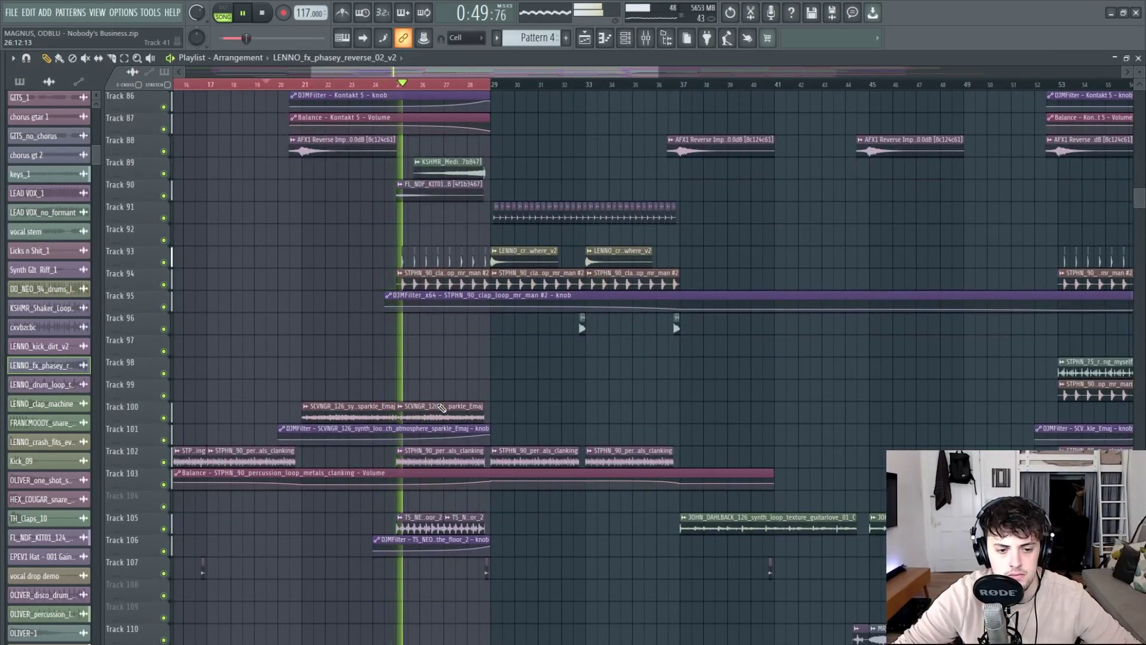
scroll(594, 418, down, 3)
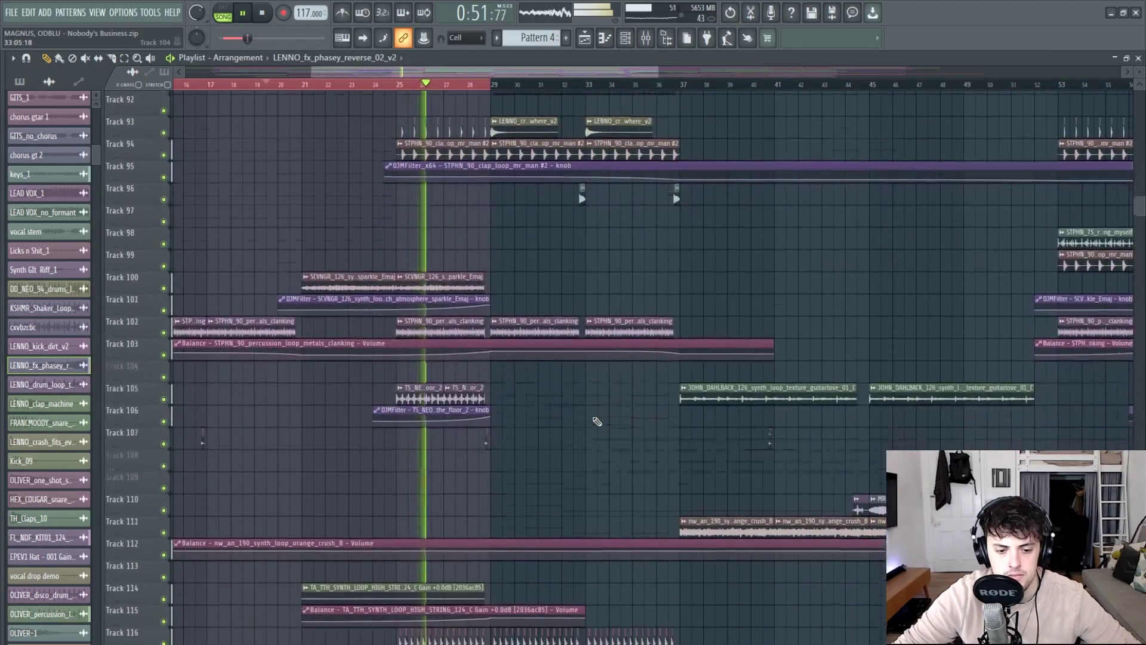
scroll(597, 421, down, 1)
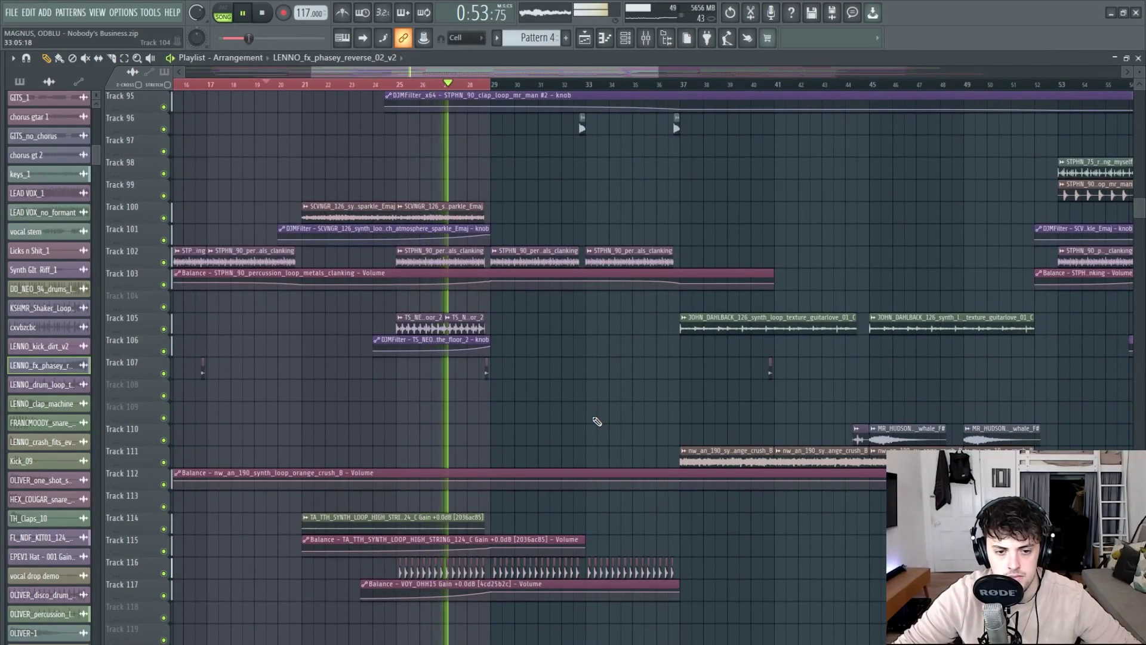
ctrl+scroll(692, 408, up, 2)
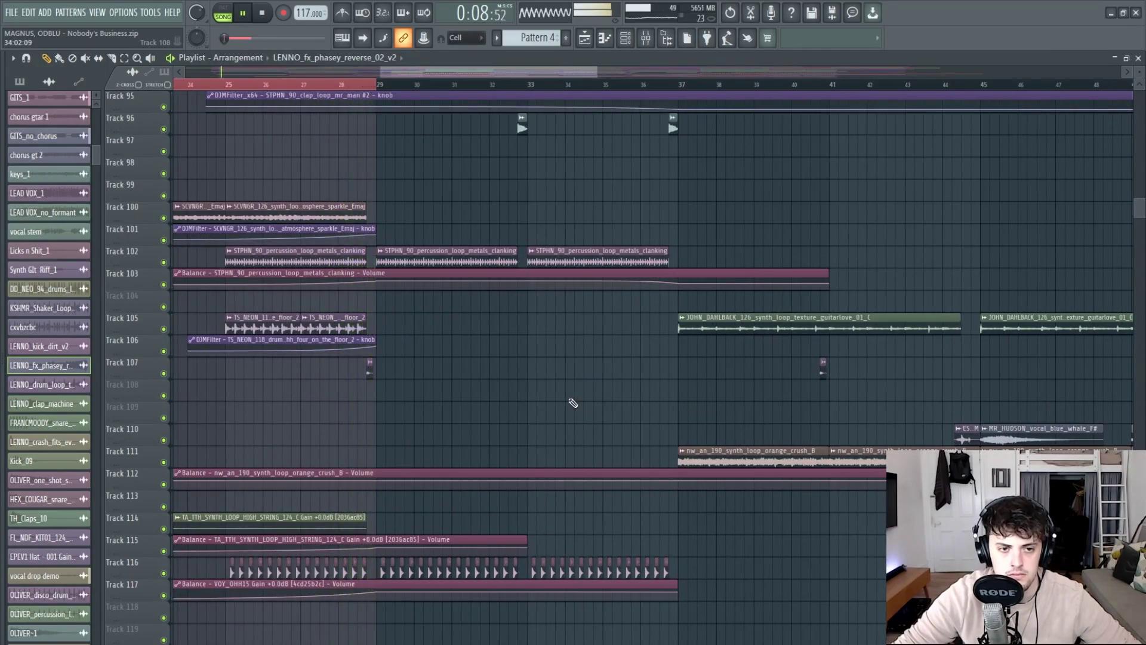
Audition the OLIVER_one_shot_snare_disco_02 sample on track 84 and the fd_drums_125_liner_clap sample on track 55, just before bar 29.
scroll(501, 418, up, 5)
ctrl+scroll(430, 454, up, 6)
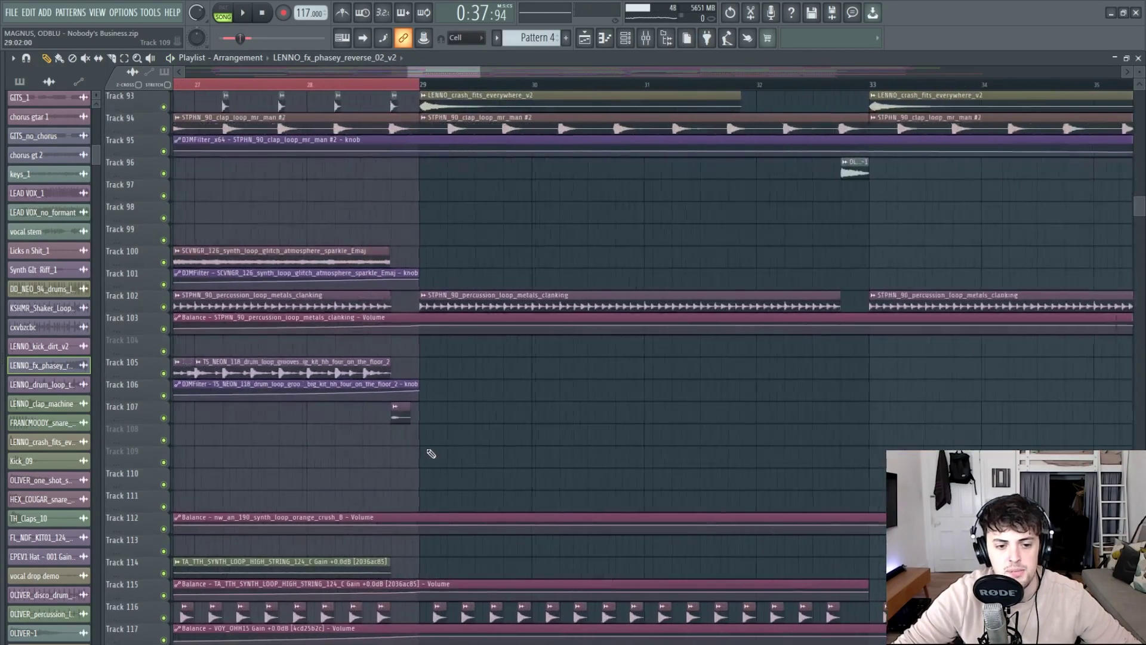
scroll(430, 441, up, 8)
scroll(509, 380, up, 2)
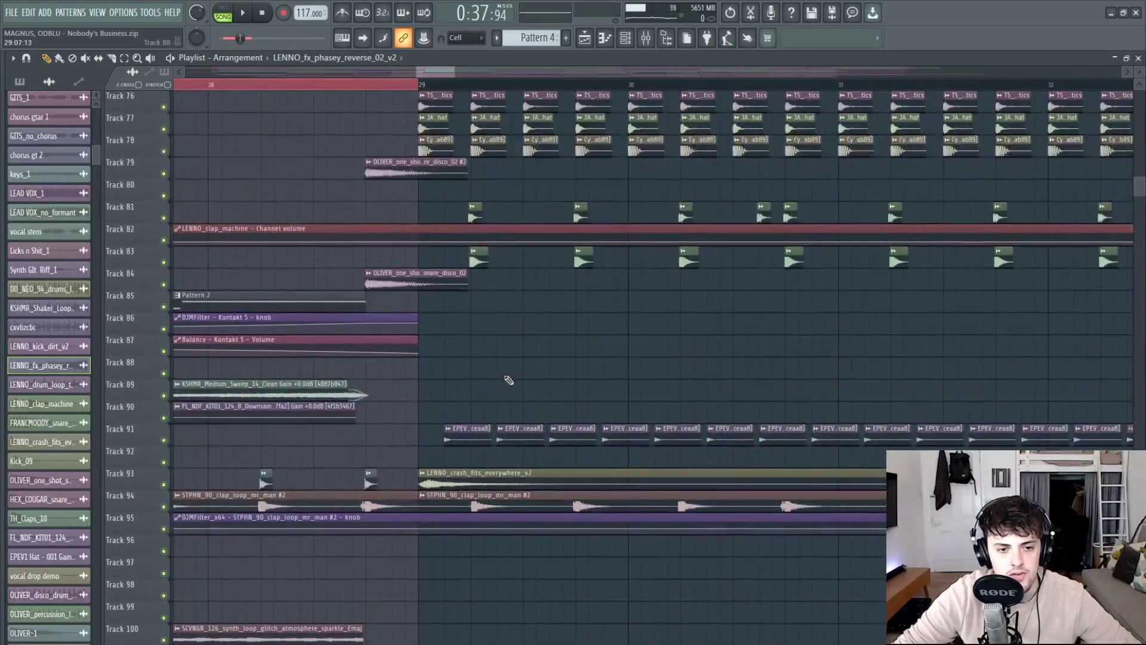
double_click(409, 277)
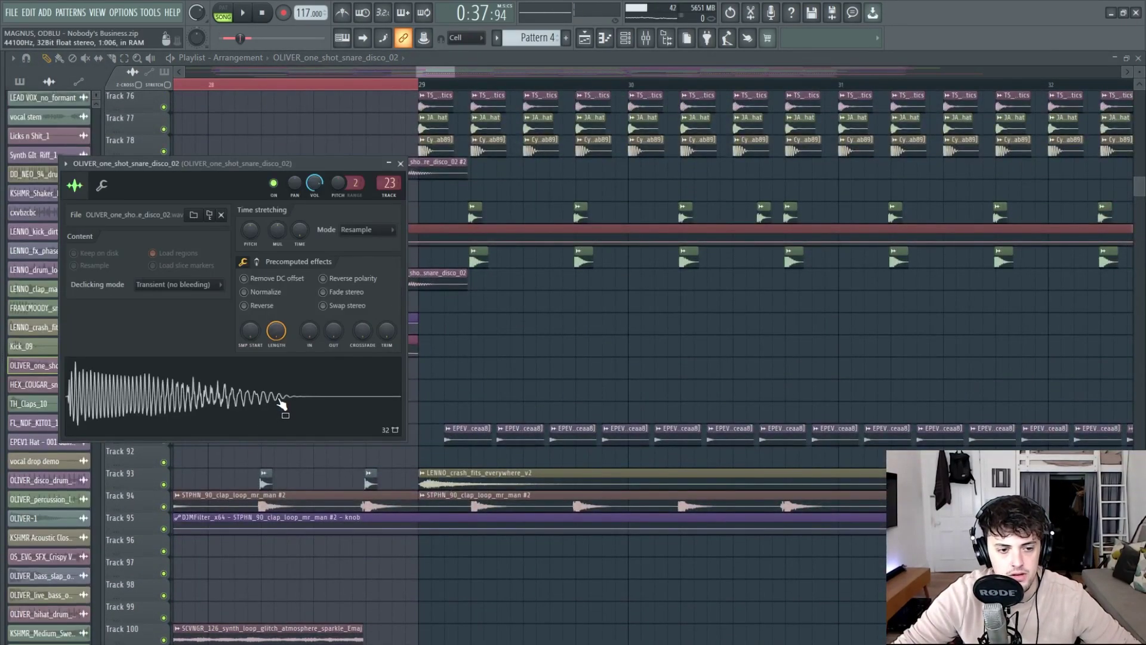
key(Escape)
scroll(418, 328, up, 10)
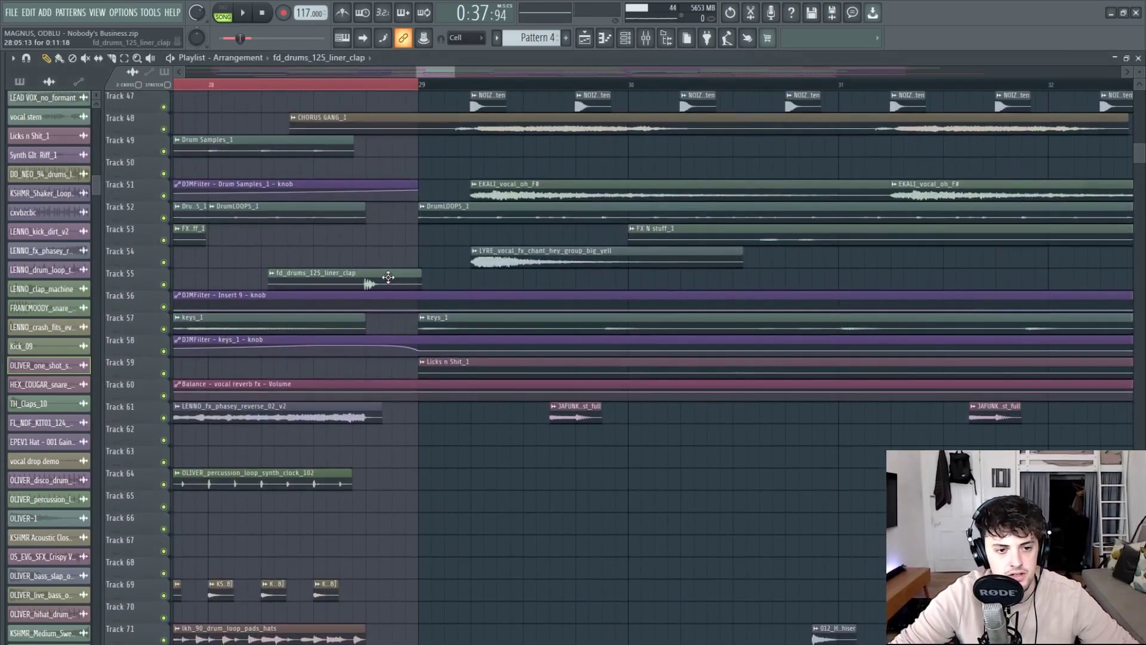
double_click(388, 277)
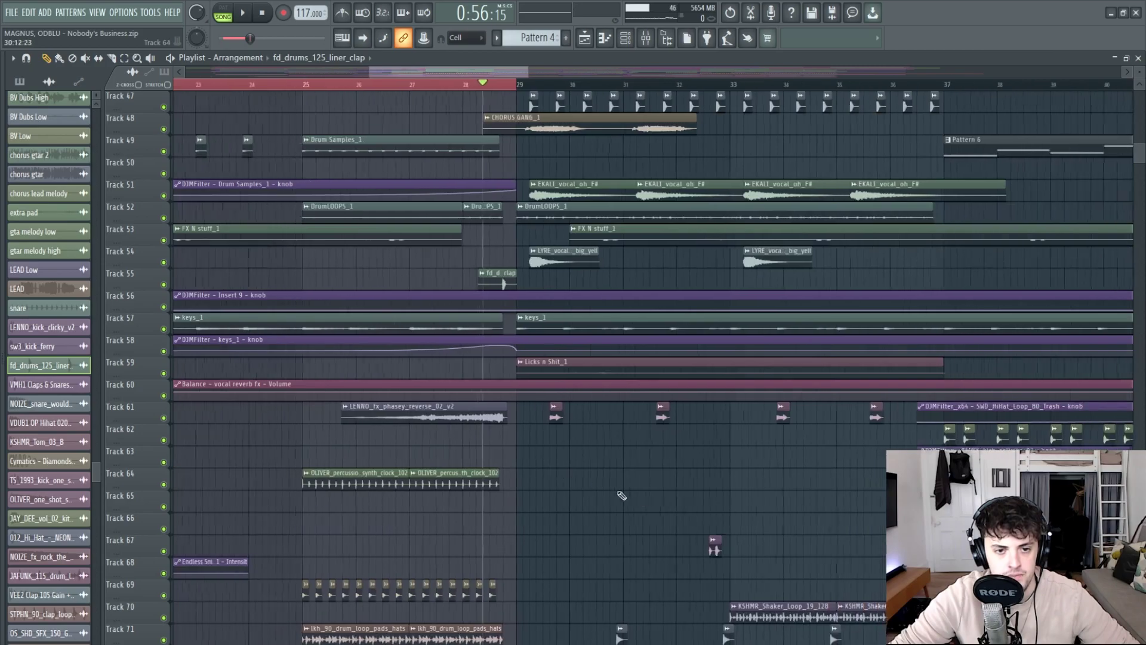
Clear the playlist's time selection and place the playback position at the start of bar 29.
scroll(657, 496, down, 4)
scroll(714, 495, down, 3)
scroll(737, 471, down, 2)
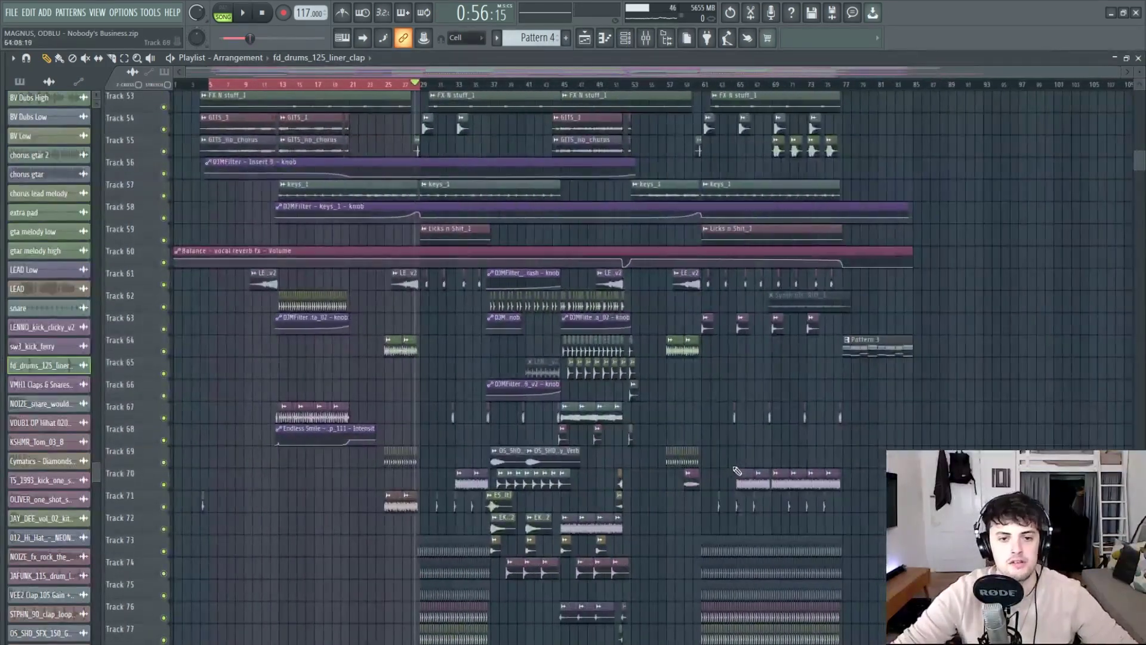
scroll(657, 388, up, 3)
click(425, 88)
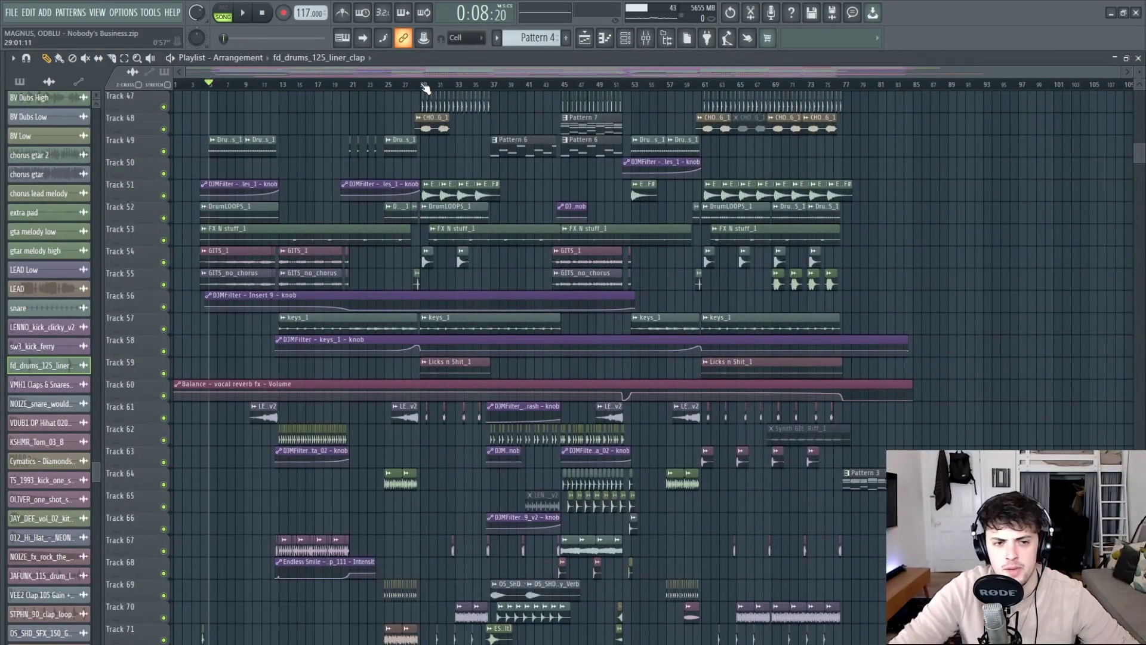
click(424, 86)
scroll(424, 85, up, 2)
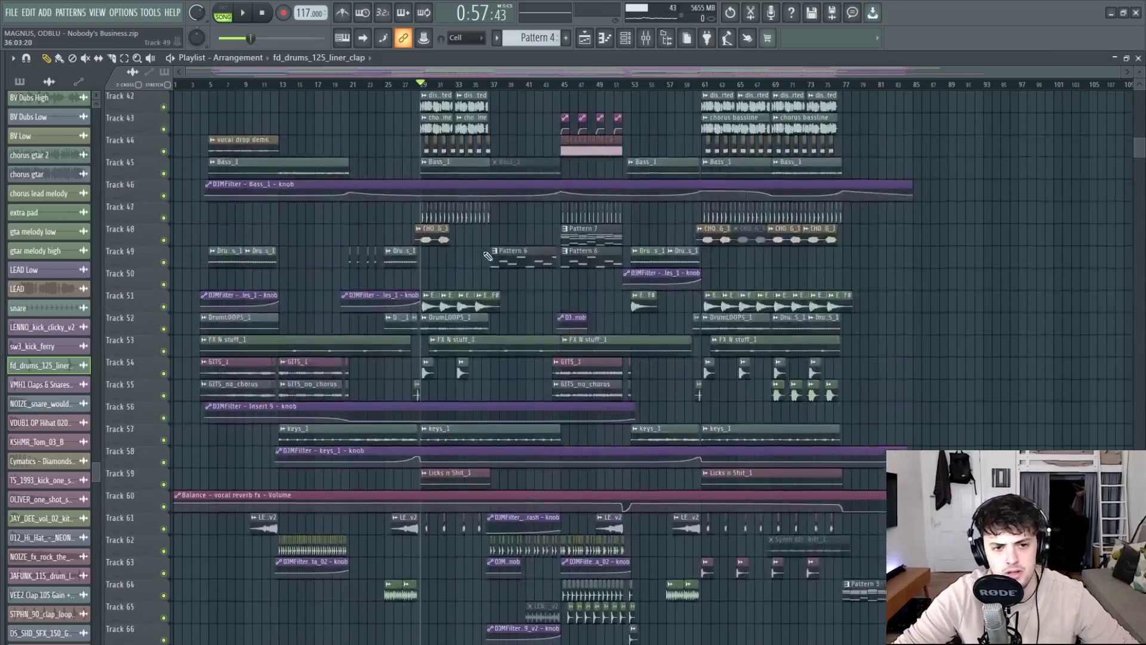
Play bars 29 to 37 with the LEAD VOX_no_formant clips on track 31 unmuted, and mute those clips again.
scroll(491, 256, up, 10)
scroll(563, 328, up, 3)
scroll(277, 347, down, 2)
scroll(204, 364, up, 5)
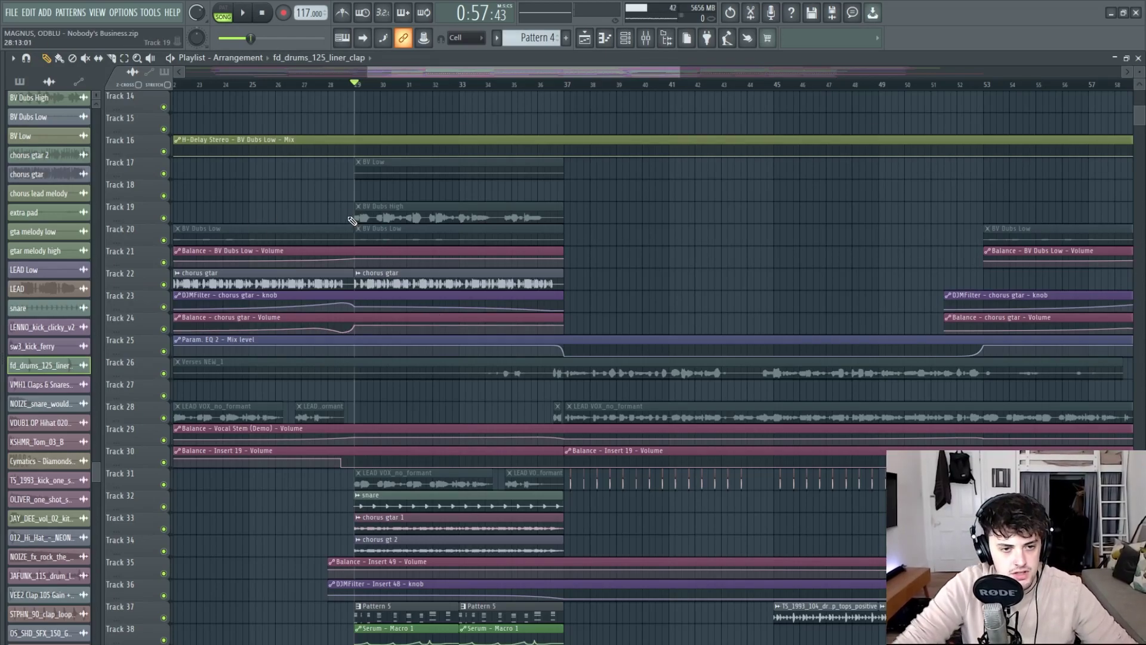
scroll(392, 241, down, 3)
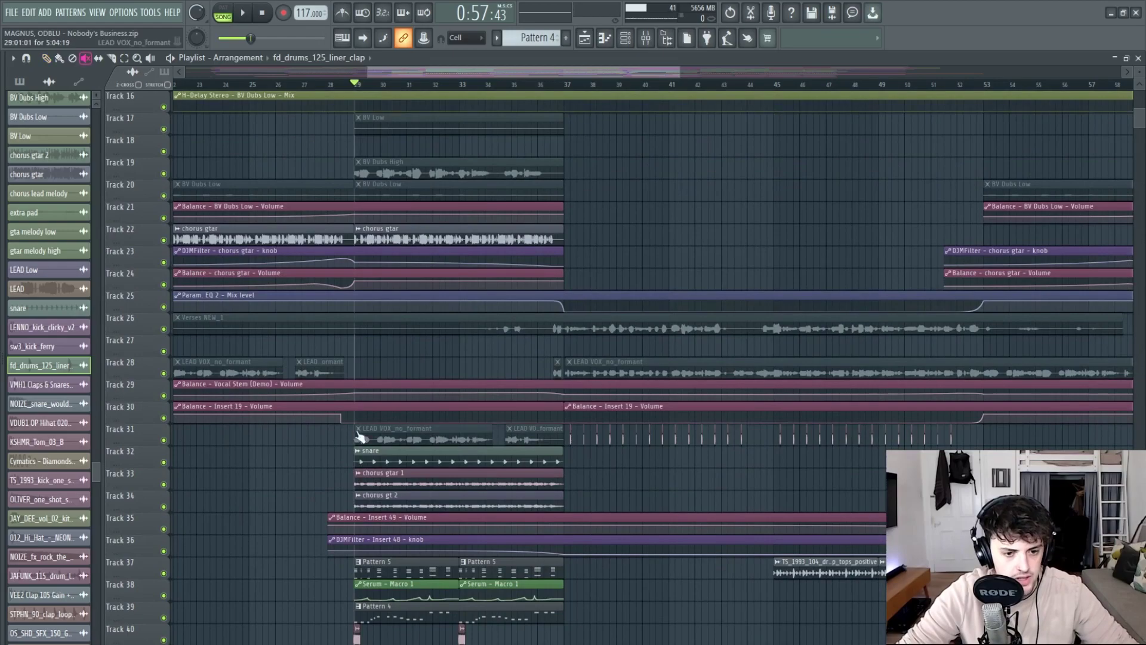
click(513, 435)
key(space)
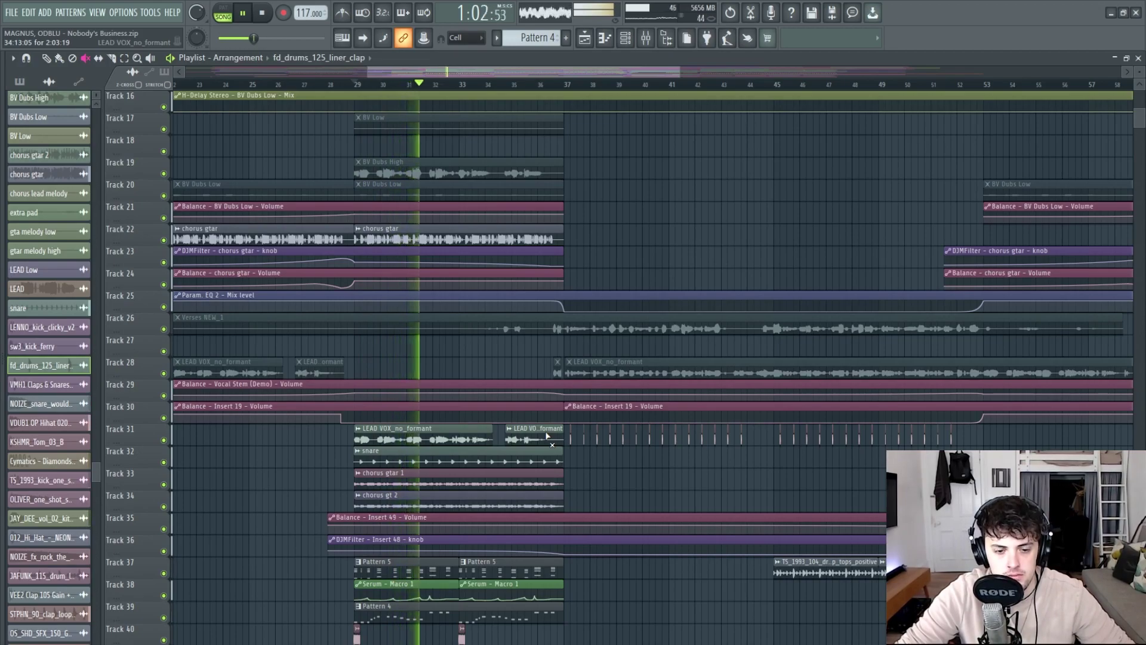
scroll(549, 436, down, 3)
scroll(549, 433, down, 2)
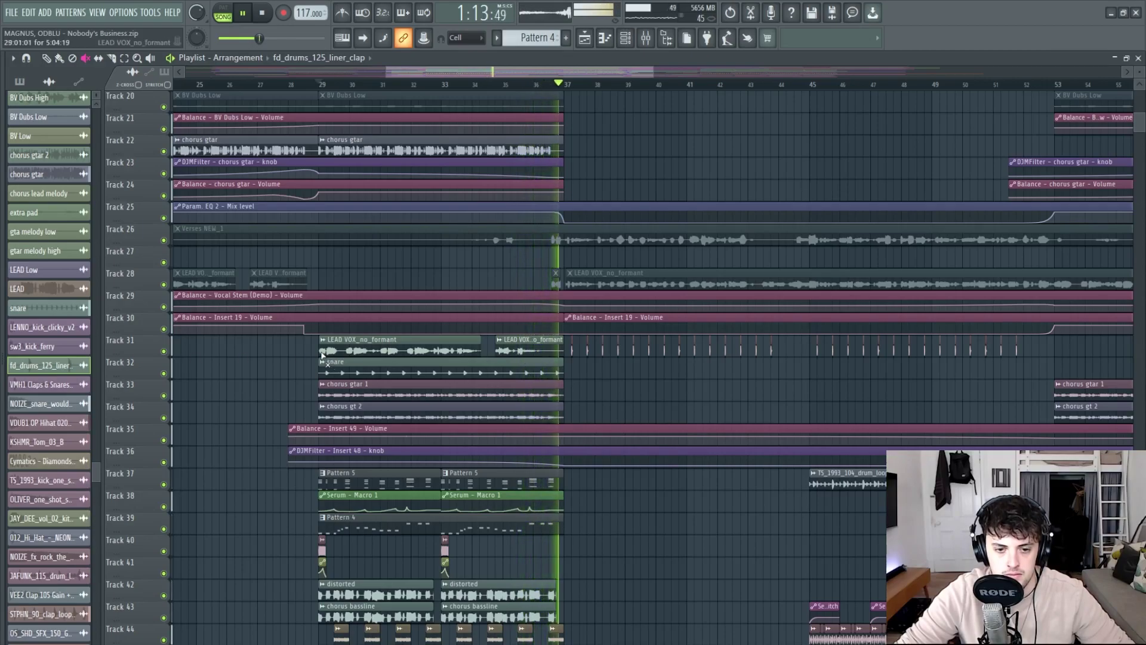
key(space)
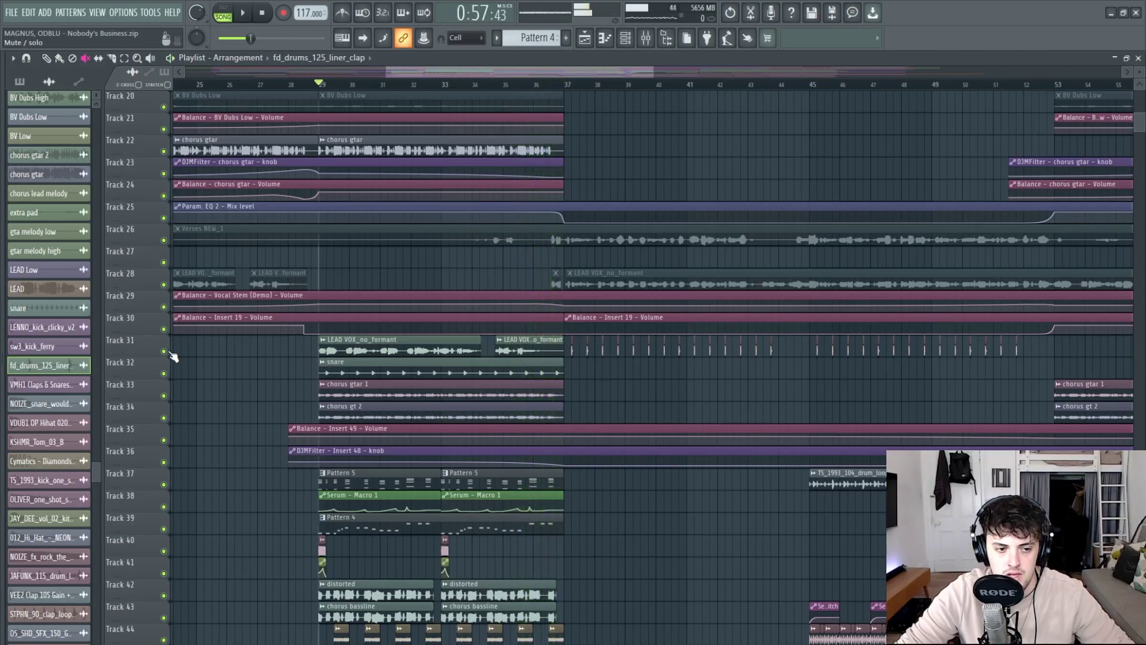
click(412, 350)
Look through the chorus arrangement around bars 29 to 37, from the vocal tracks at track 1 down to the drum layers around track 78.
scroll(525, 341, up, 10)
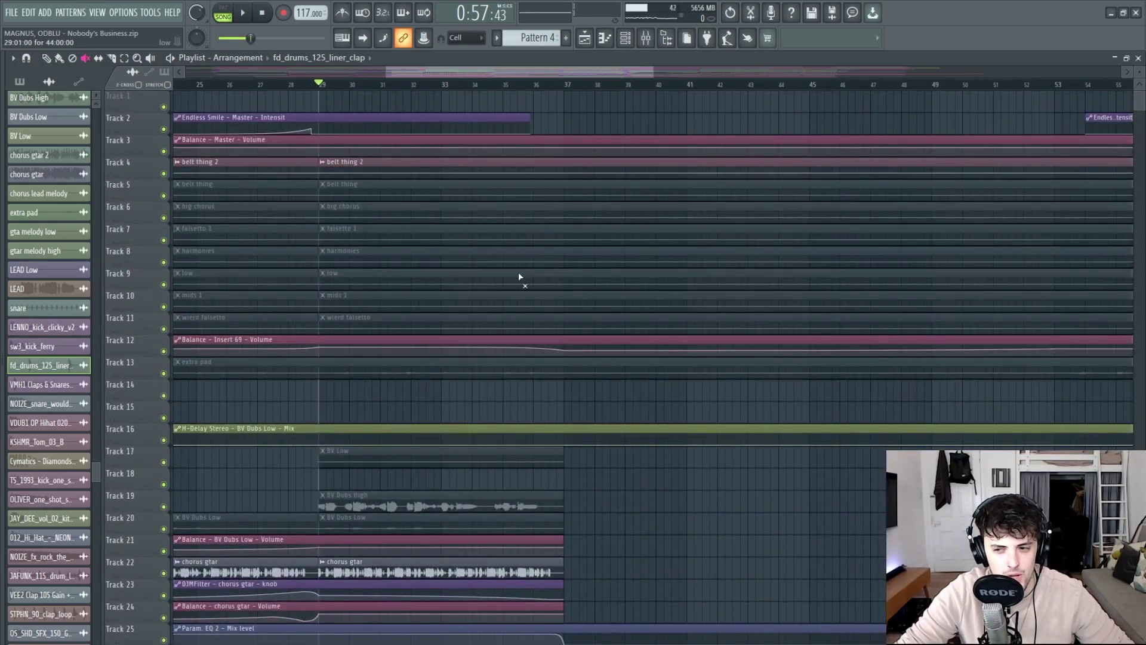
scroll(519, 274, down, 8)
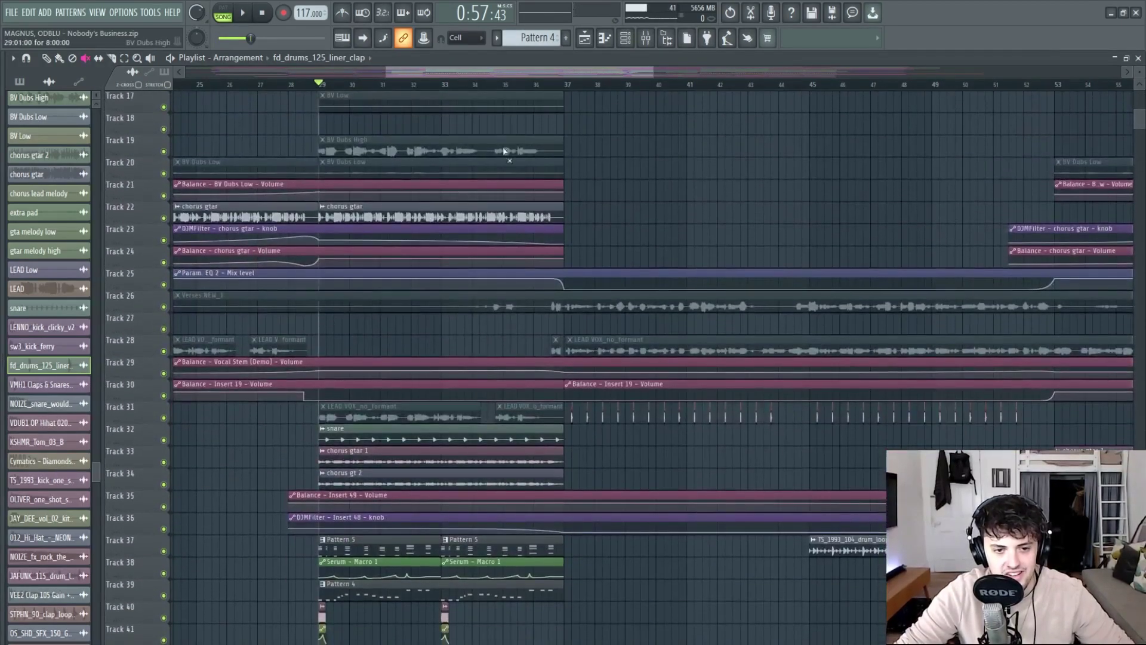
scroll(448, 240, up, 7)
scroll(448, 239, down, 4)
scroll(443, 345, down, 7)
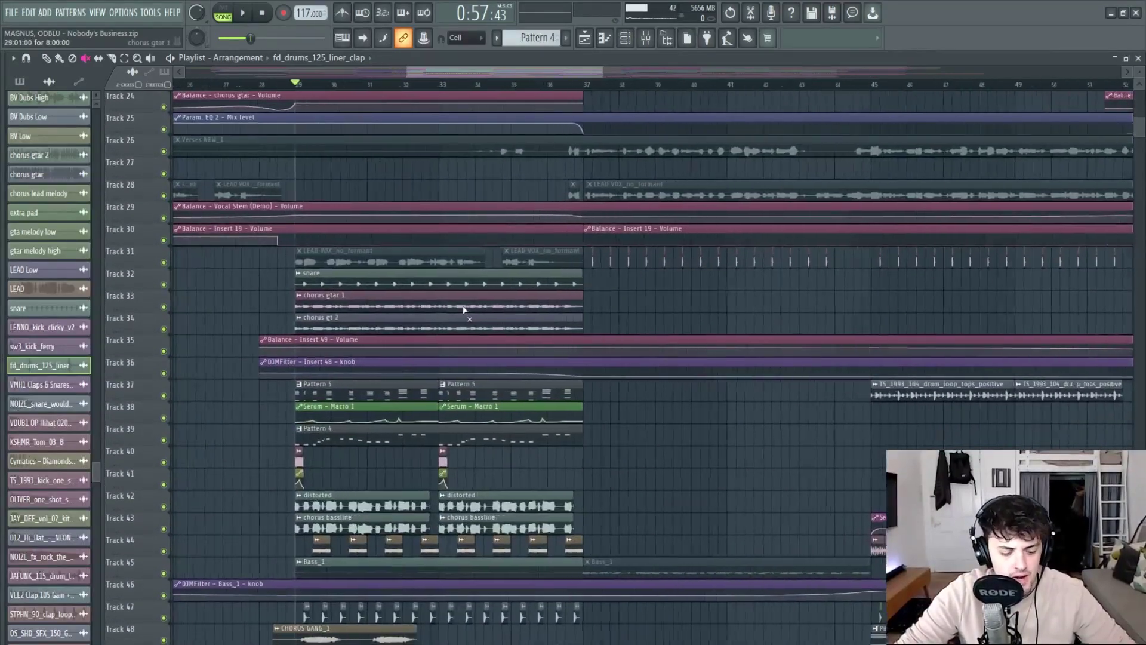
scroll(352, 345, down, 2)
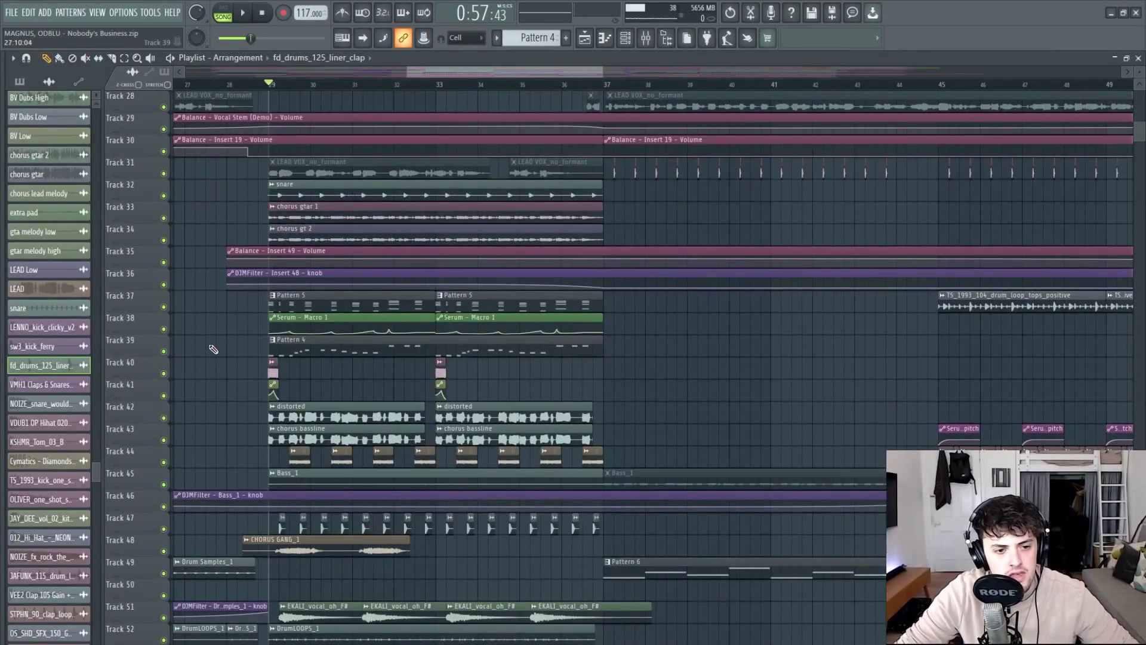
scroll(204, 357, down, 9)
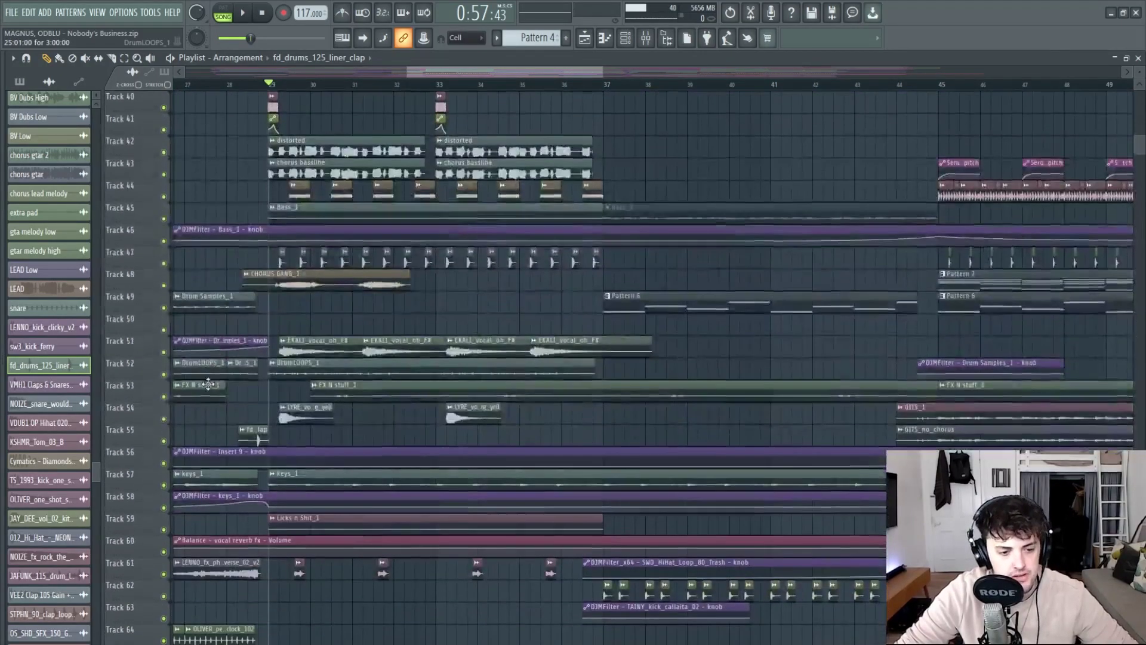
scroll(204, 471, down, 7)
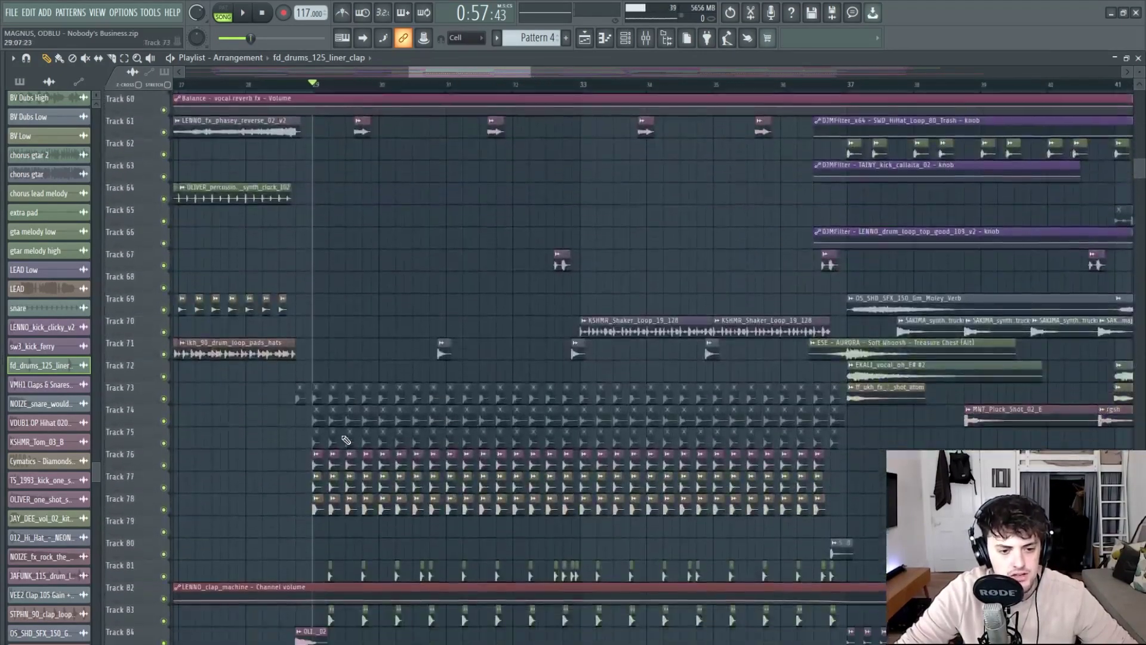
Solo the kick layers on tracks 76, 77 and 78 and play them from bar 29.
scroll(203, 373, down, 3)
right_click(164, 374)
click(164, 351)
click(163, 328)
key(space)
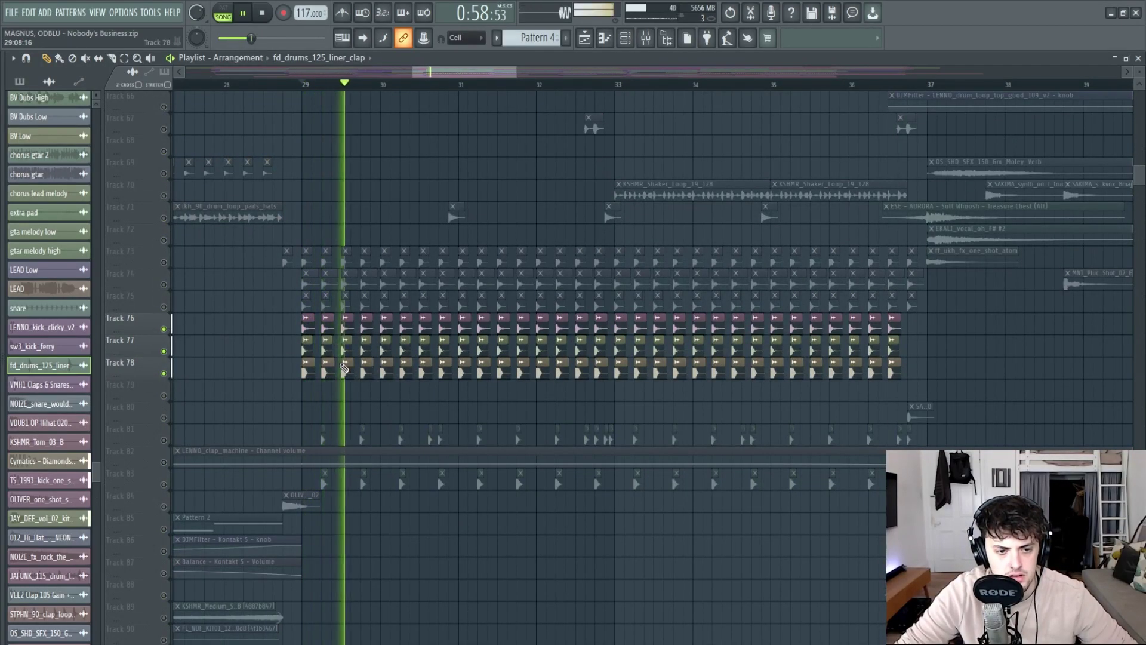
Mute tracks 76 and 77, audition the kick layer on track 78 alone from bar 29, and stop playback.
key(space)
click(163, 351)
click(164, 329)
key(space)
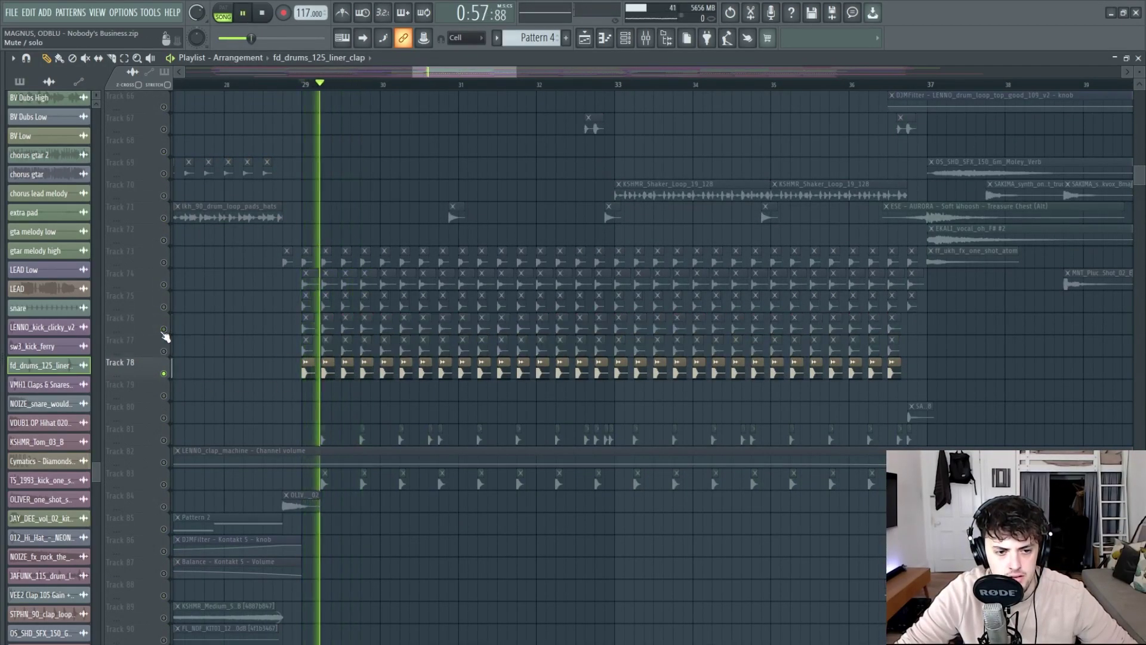
key(space)
Audition the kick layer on track 77 alone and the one on track 76 alone, from bar 29.
click(164, 351)
click(164, 373)
key(space)
key(space)
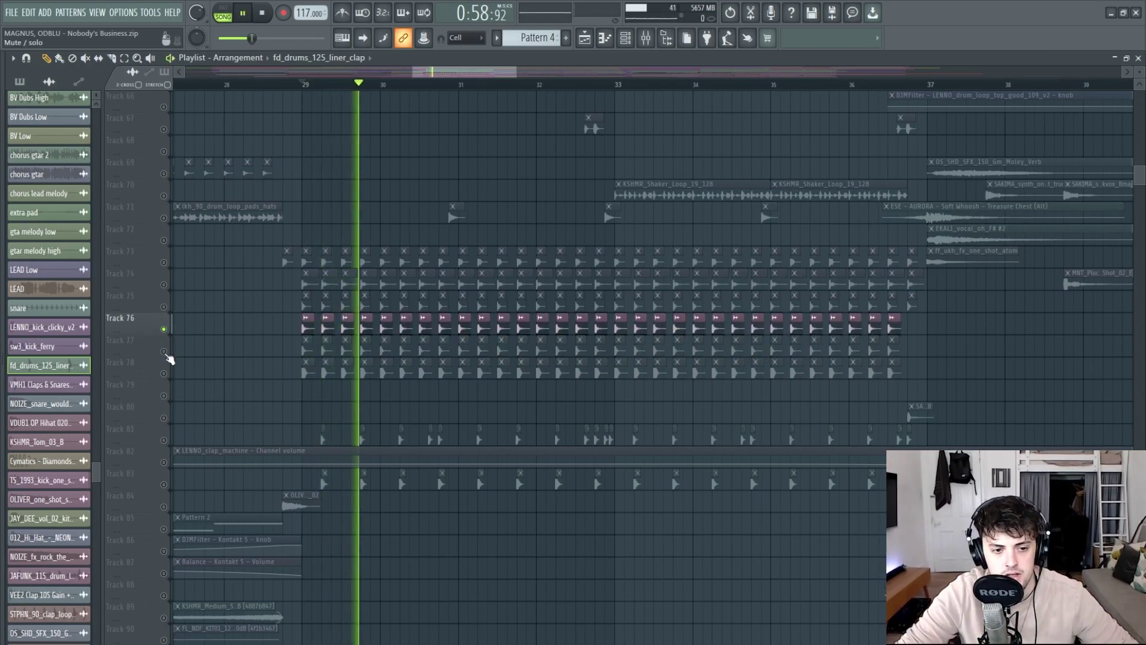
key(space)
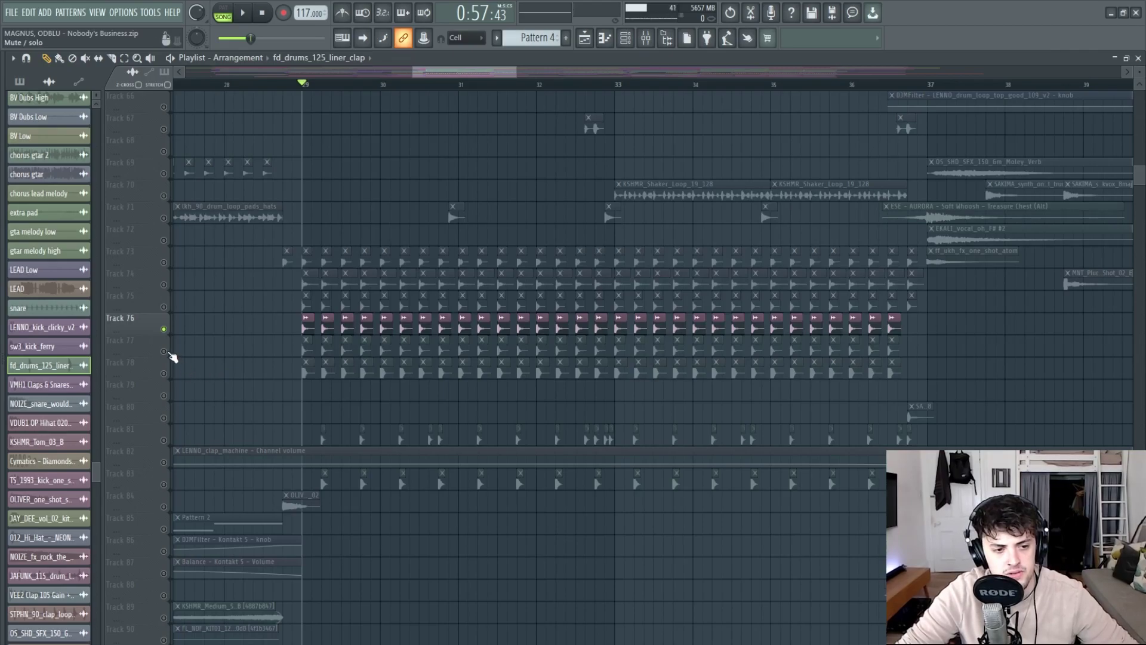
Unmute tracks 77 and 78 as well as tracks 73 to 75, and play the combined kick layers from bar 29.
drag(164, 352, 164, 374)
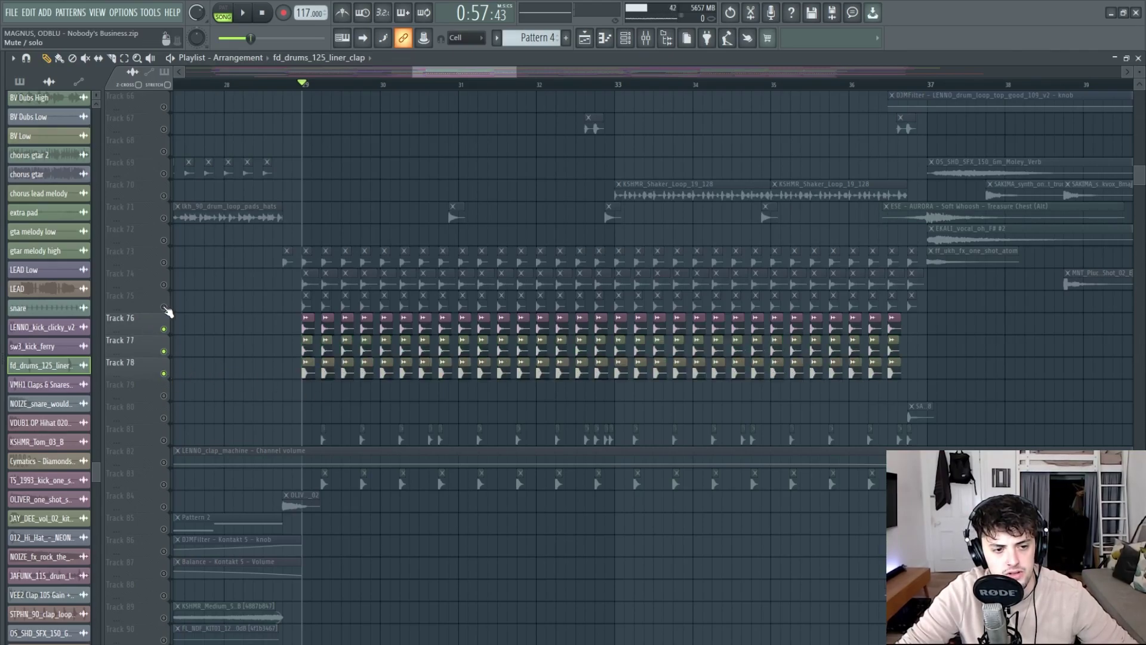
drag(163, 284, 163, 263)
drag(331, 247, 472, 306)
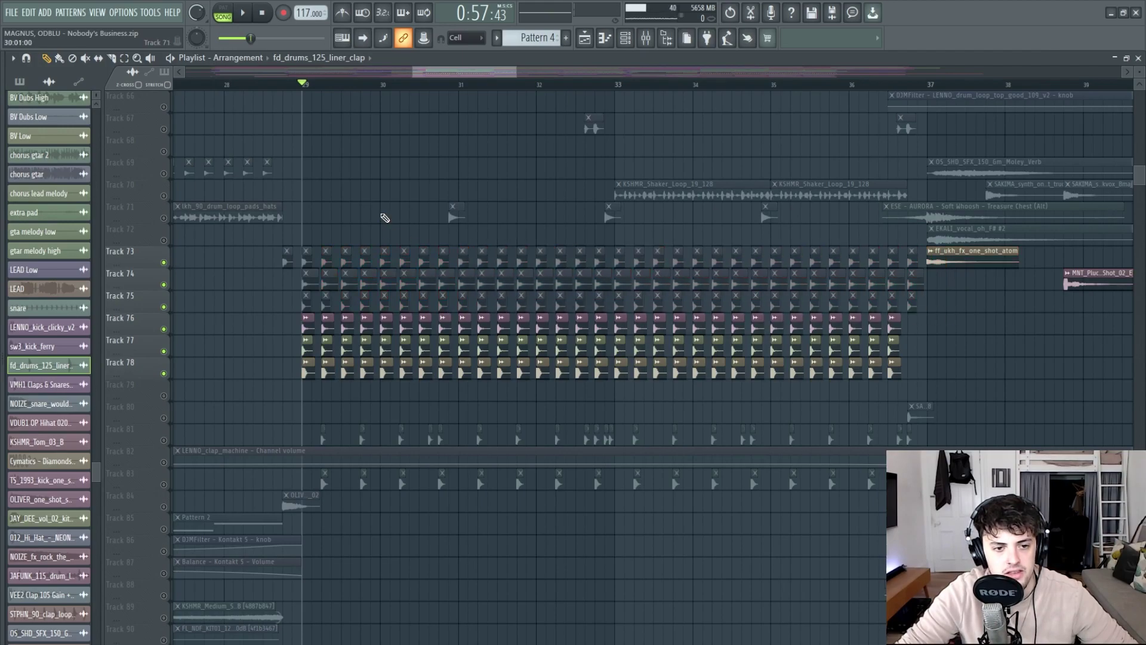
key(space)
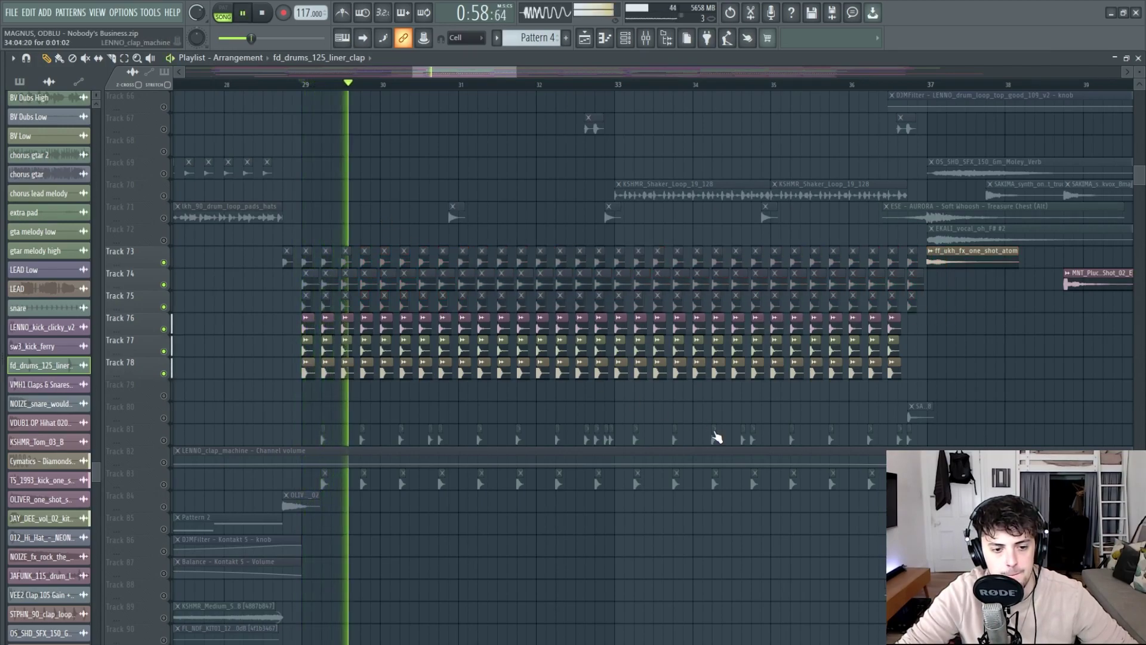
scroll(376, 442, down, 1)
key(space)
Unmute the snare on track 83 and the clap on track 81, and play them with the kicks from bar 29.
click(164, 463)
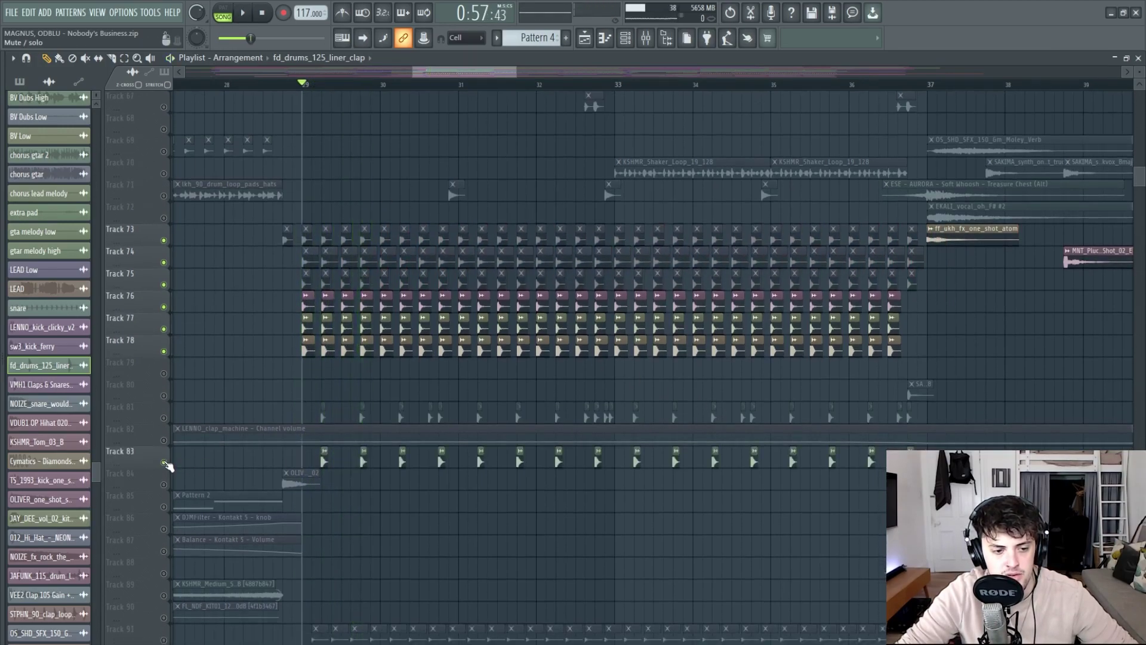
click(164, 417)
key(space)
scroll(468, 450, down, 7)
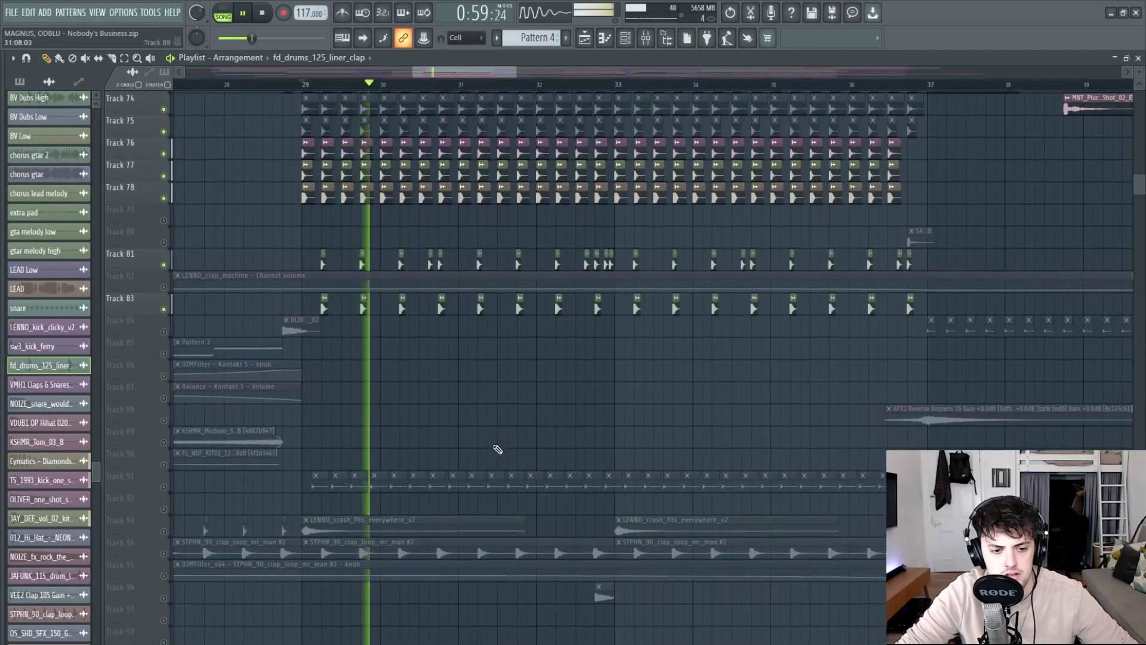
scroll(719, 421, up, 2)
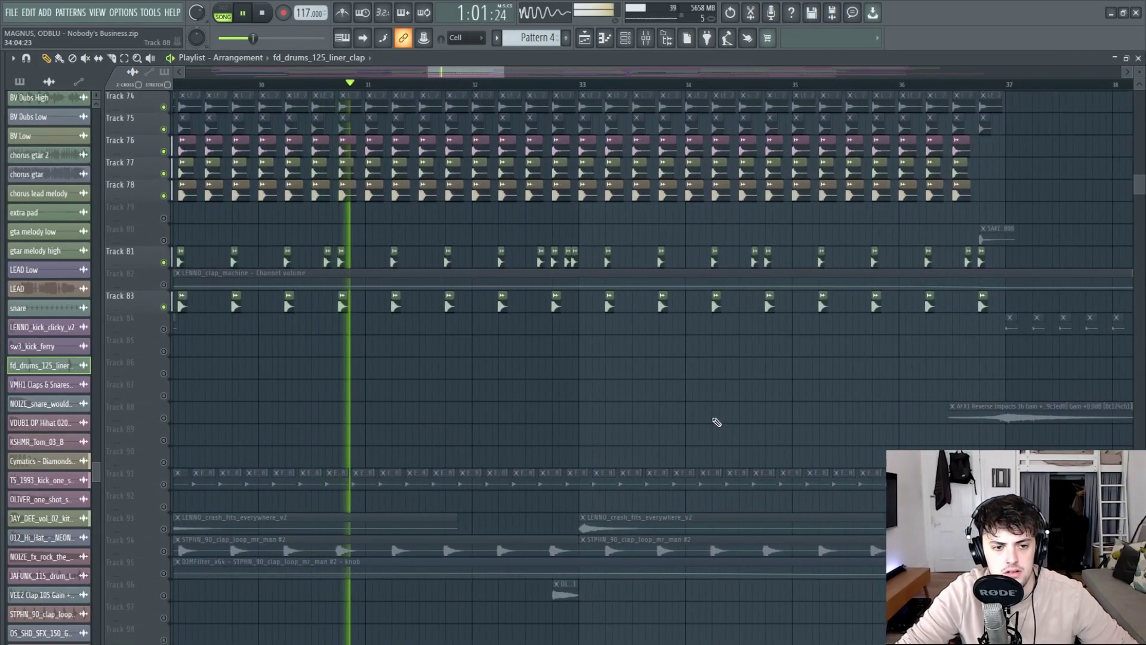
key(space)
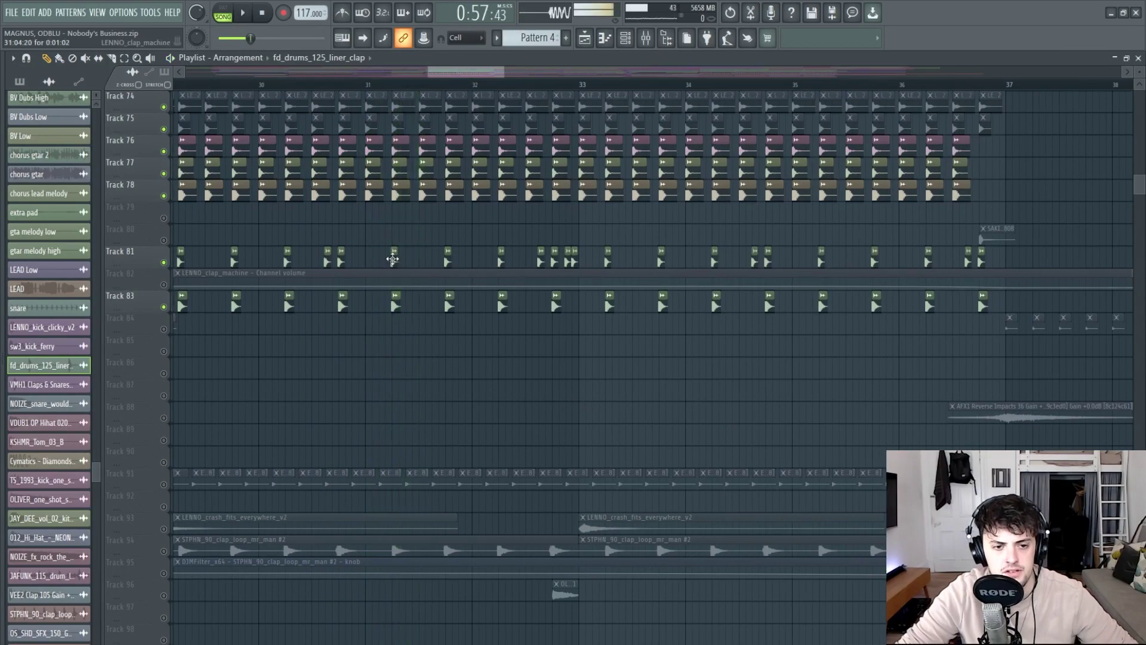
Mark the extra off-beat claps on track 81 before bars 31 and 33 and play the drums from bar 29 up to them.
click(395, 303)
drag(1035, 257, 465, 263)
ctrl+click(521, 236)
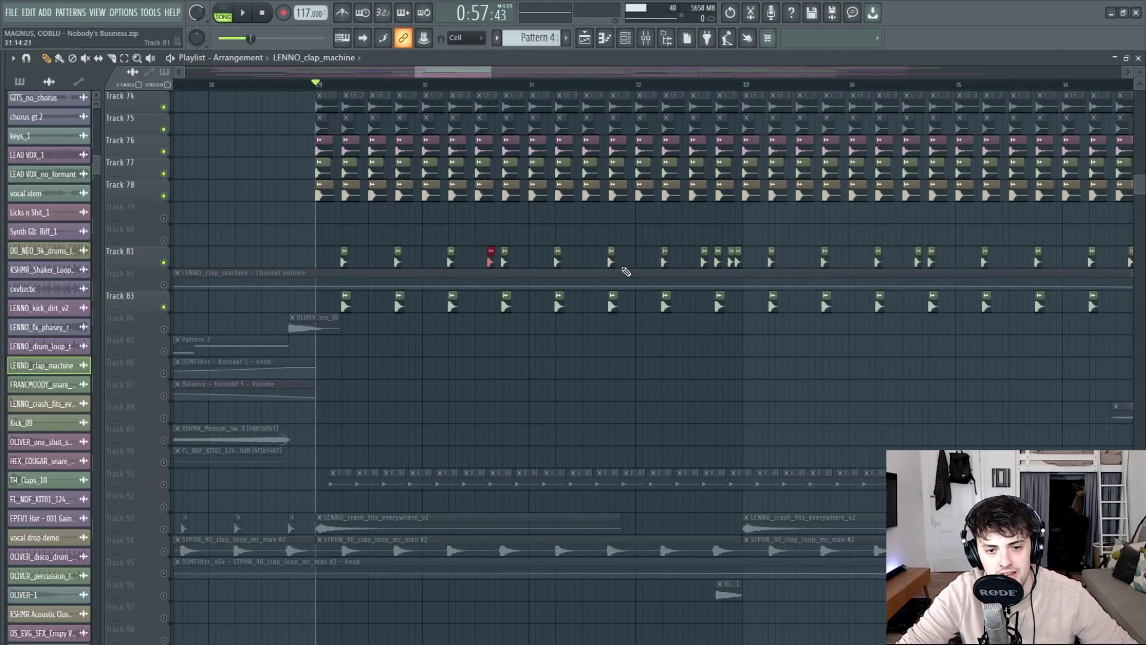
key(space)
key(space)
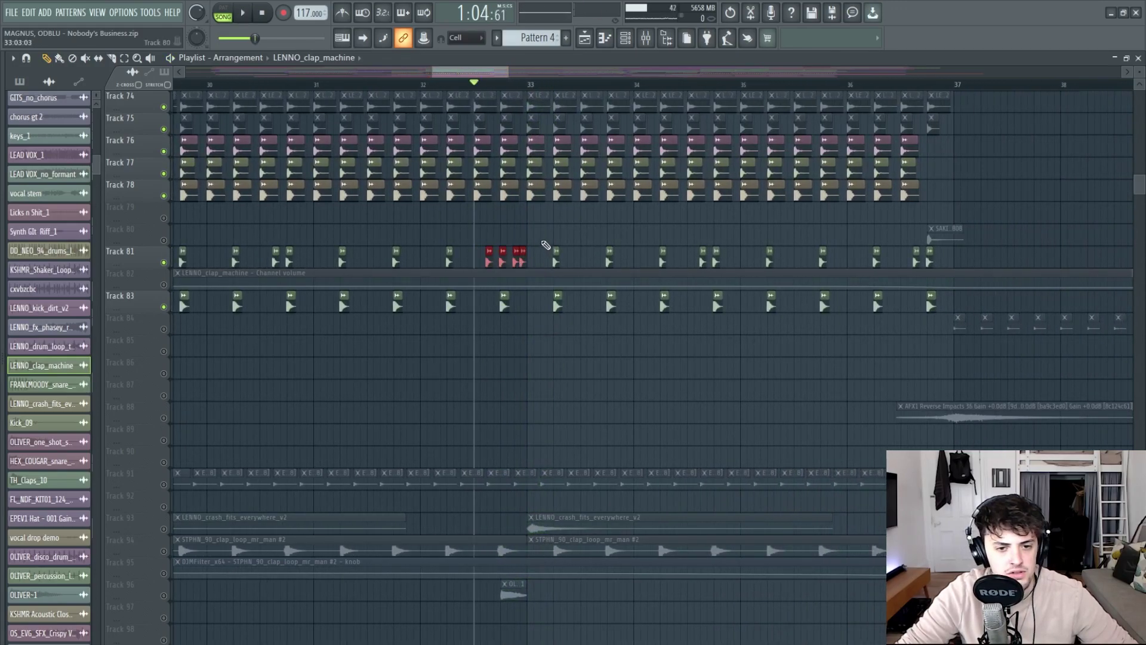
Inspect the sample settings of FRANCMOODY_snare_fat_linn_layered on track 83 and LENNO_clap_machine on track 81, and close them.
drag(955, 262, 242, 264)
click(619, 295)
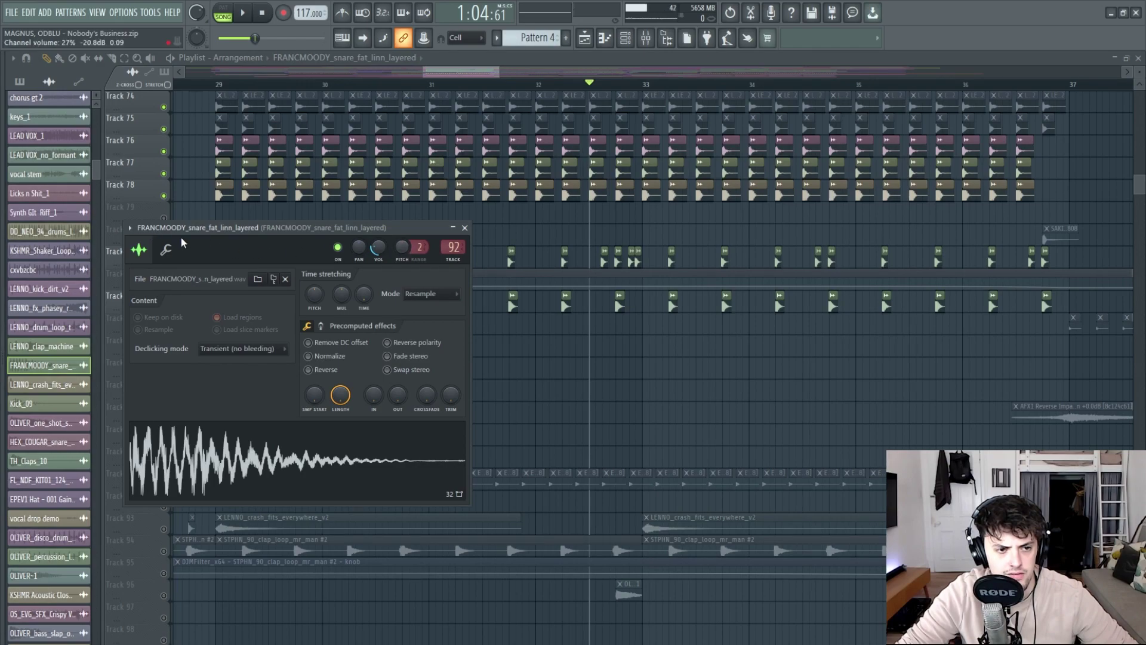
click(618, 261)
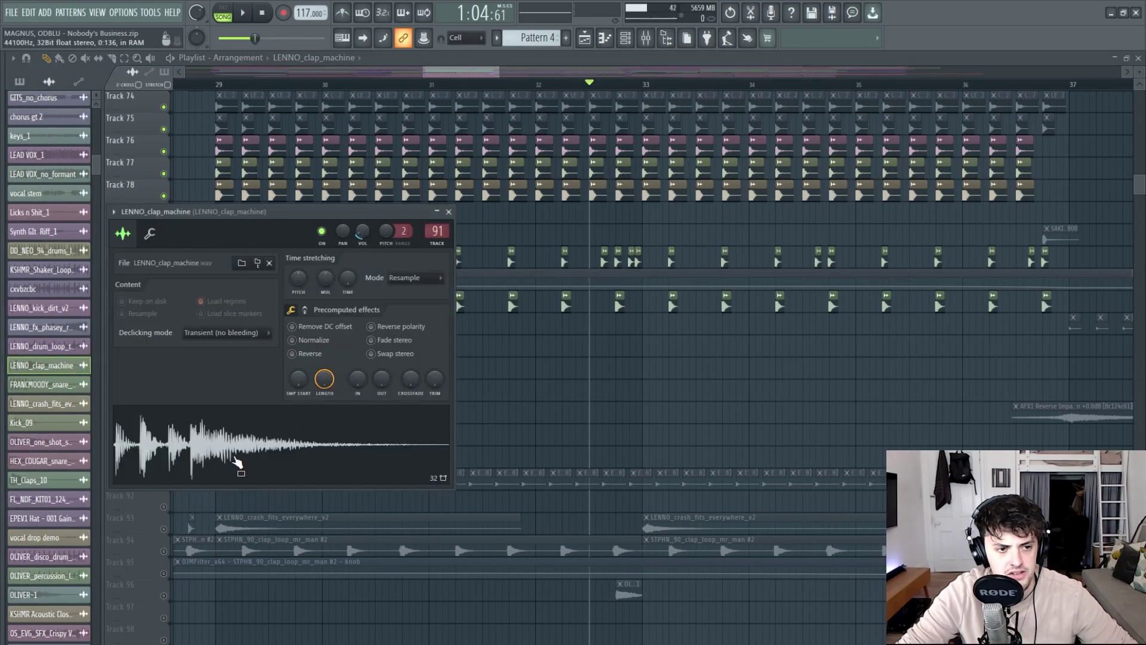
key(Escape)
Return the playback position to bar 29, unmute track 91, and play it with the kicks, claps and snares.
scroll(637, 397, down, 4)
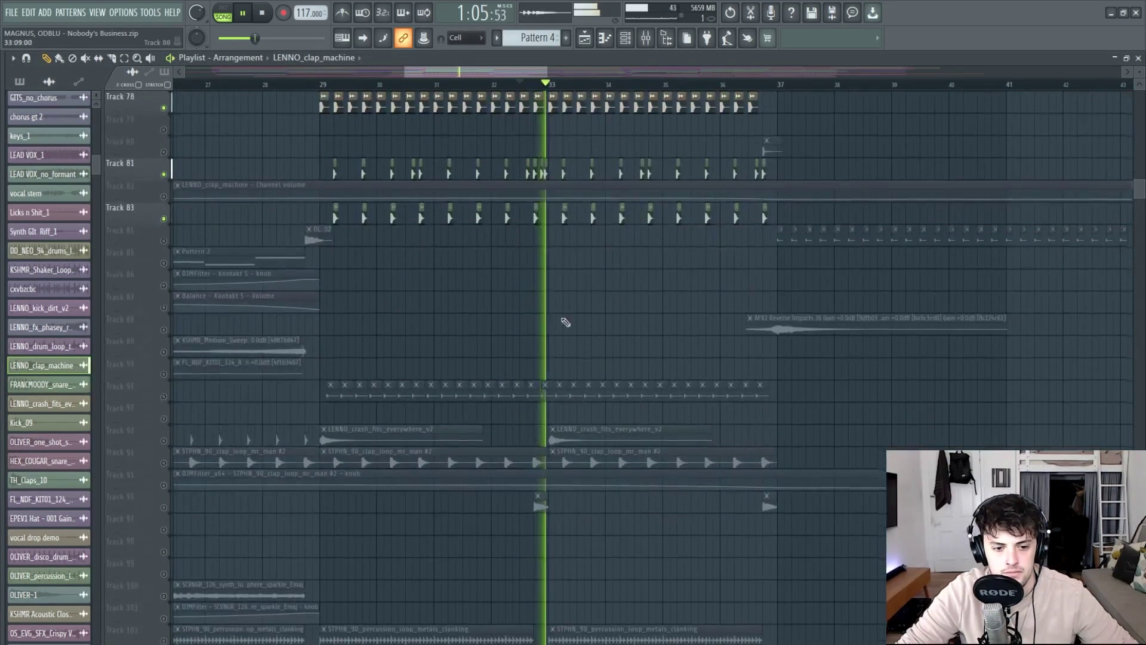
click(323, 85)
scroll(324, 87, up, 3)
click(164, 396)
key(space)
scroll(491, 75, down, 5)
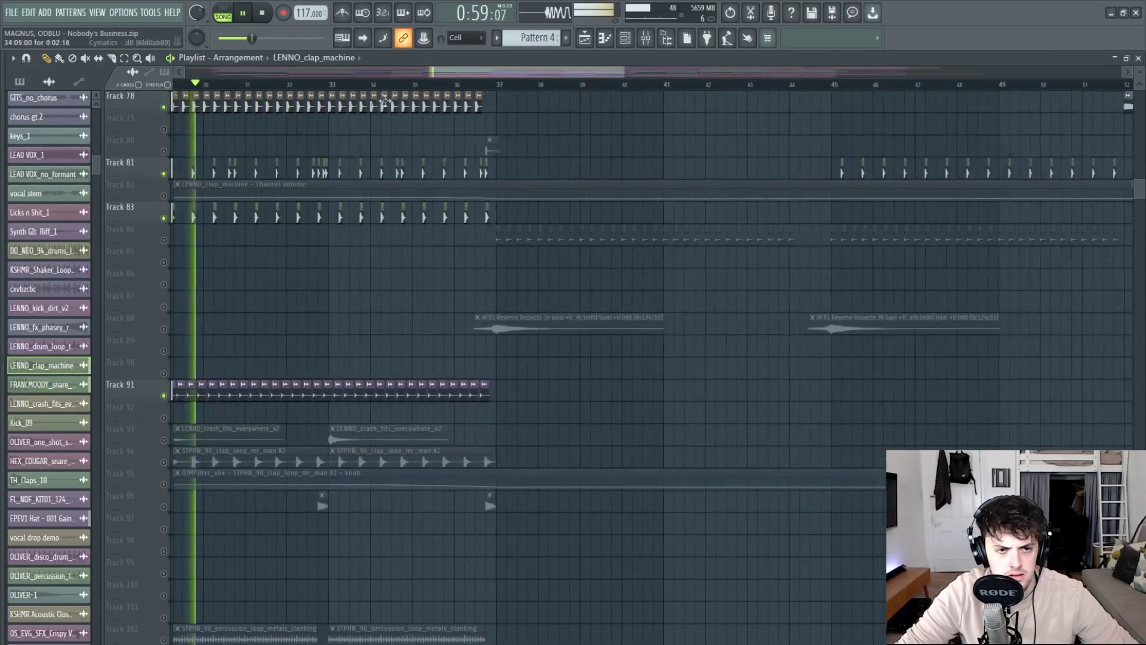
drag(491, 75, 461, 74)
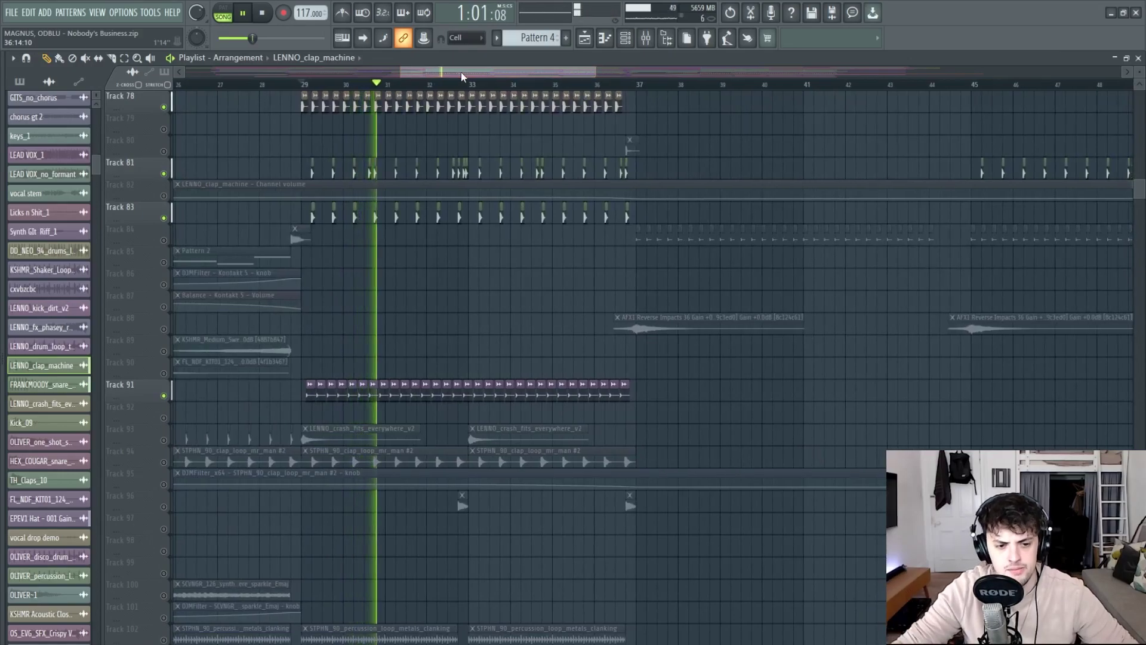
key(space)
Unmute the crash, clap loop and metal percussion loop on tracks 93, 94, 102 and 103, and play them from bar 29.
scroll(546, 75, up, 2)
click(163, 440)
key(space)
scroll(233, 477, down, 2)
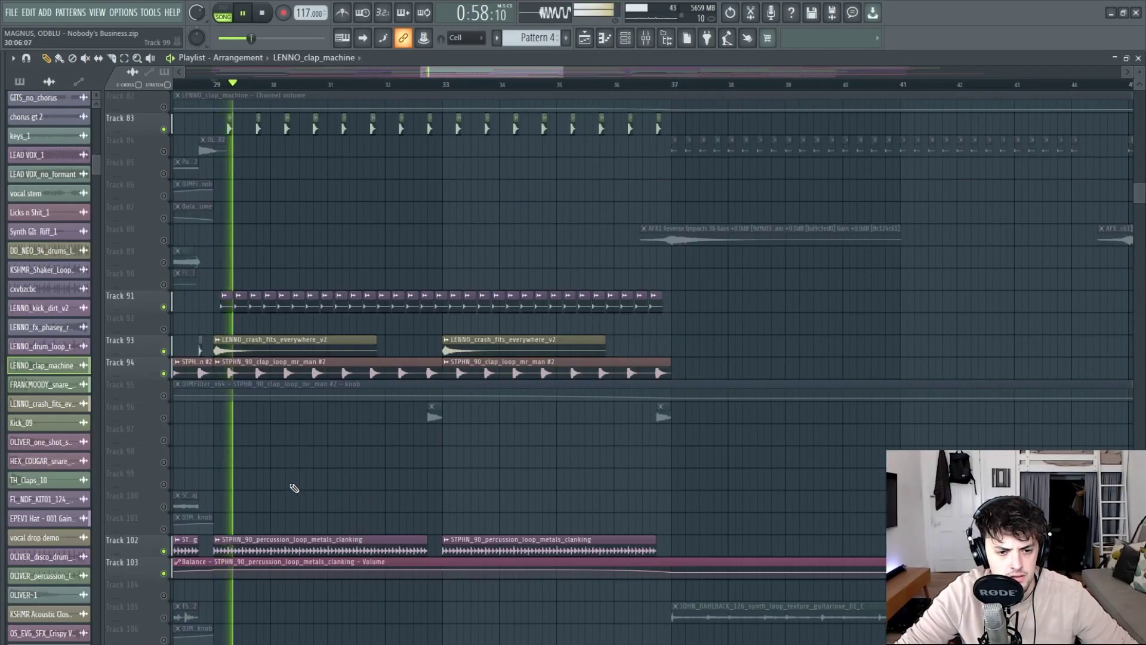
Unmute track 96 and the hi-hats with their volume automation on tracks 116 and 117, and play the drums from bar 29.
click(164, 419)
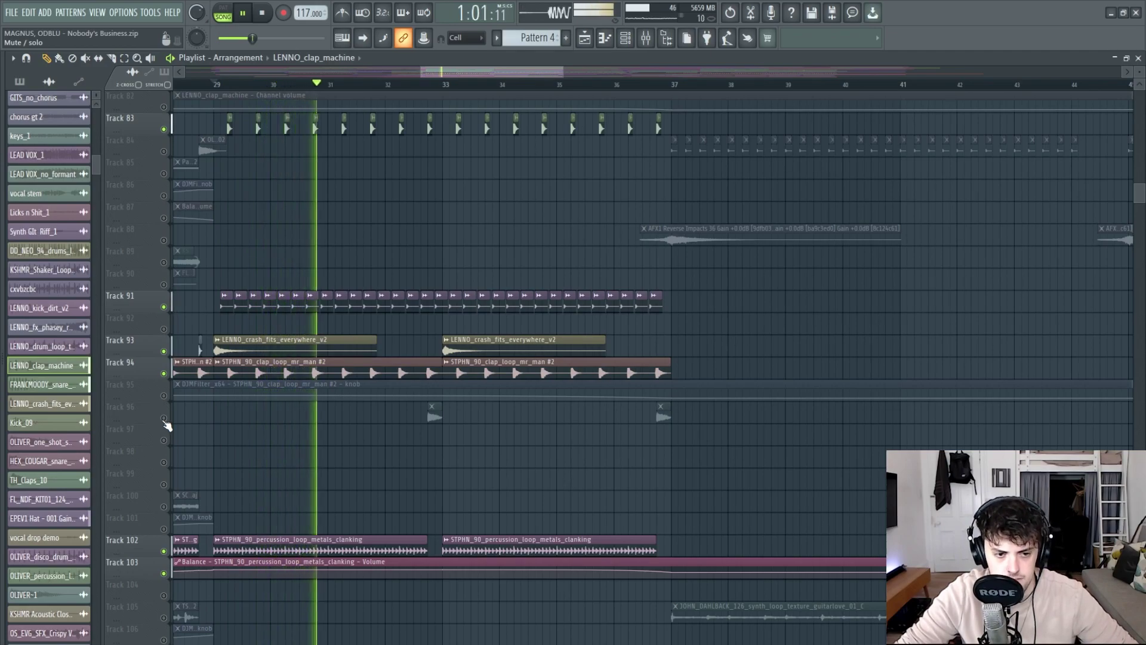
click(164, 552)
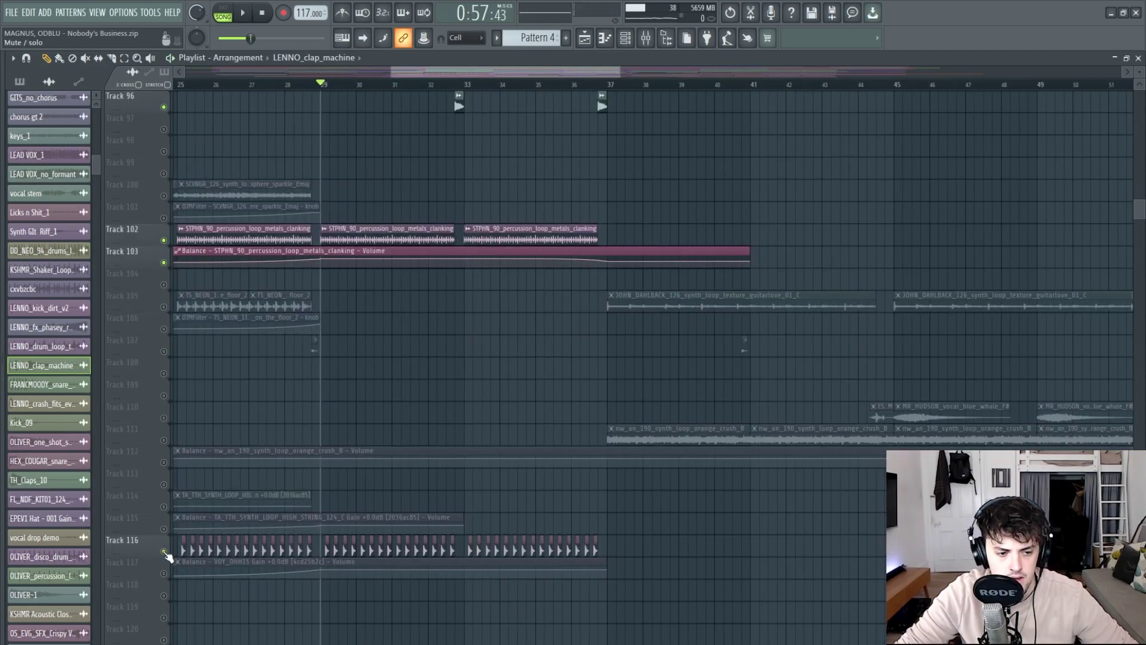
click(164, 573)
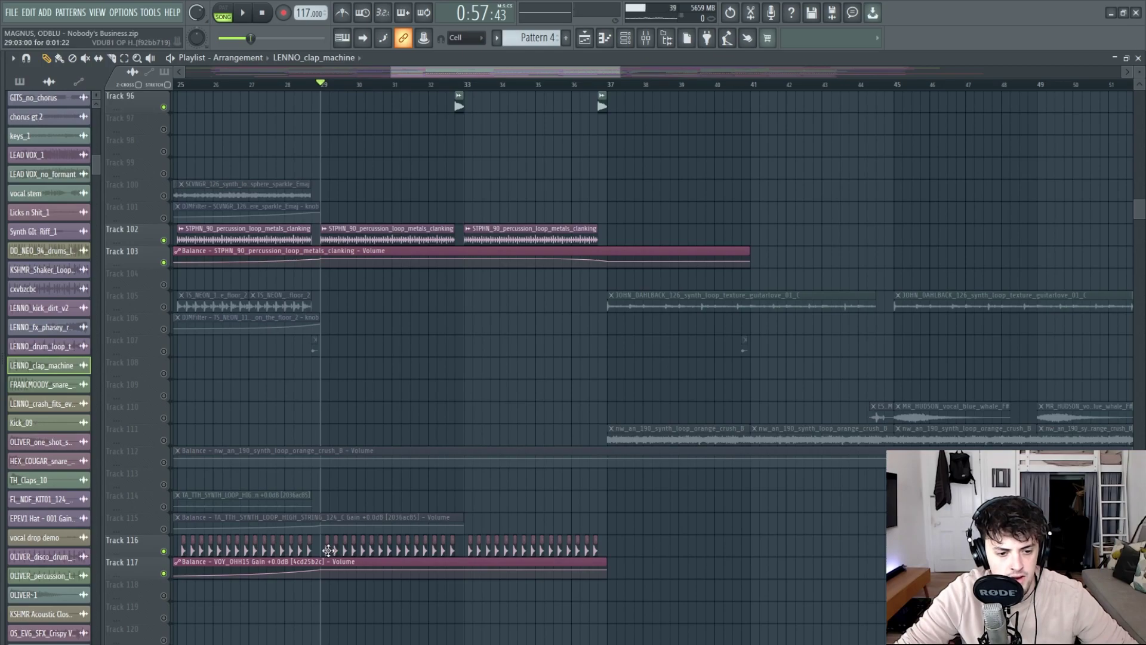
click(360, 610)
key(space)
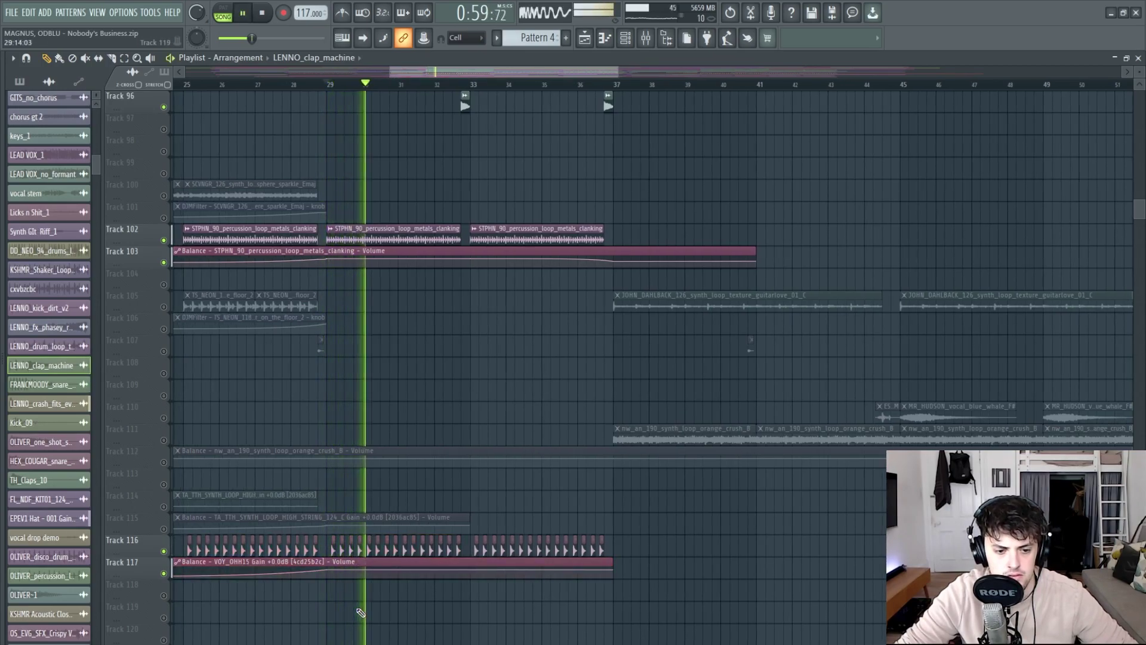
scroll(394, 621, up, 6)
scroll(411, 627, up, 8)
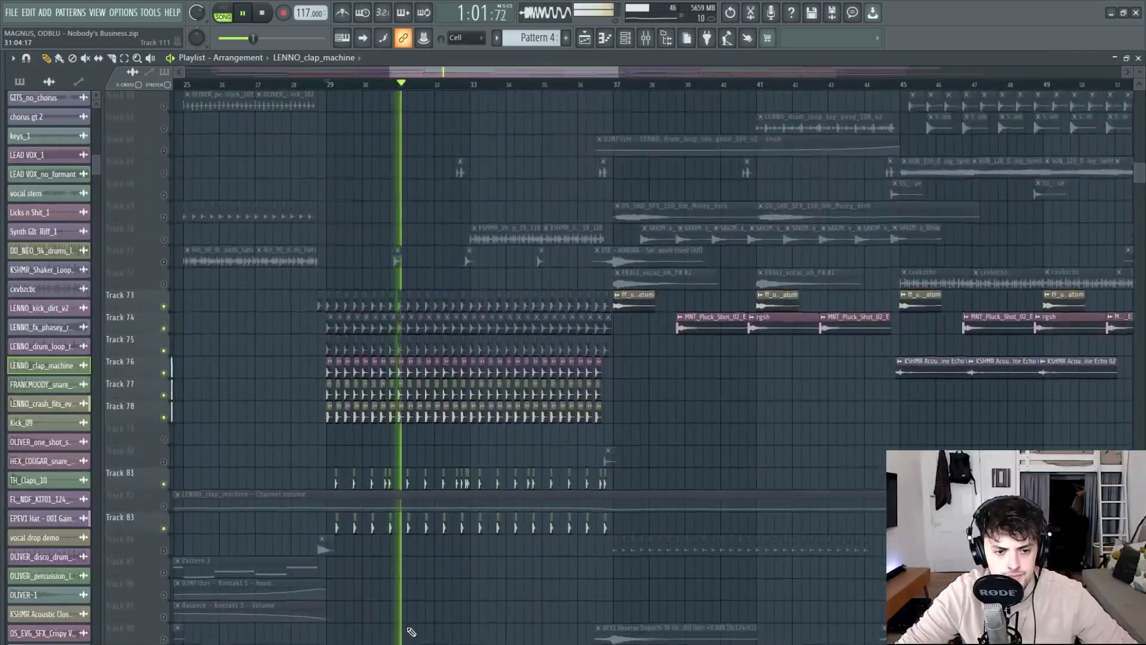
key(space)
Unmute tracks 71, 61, 67 and 70, and place the playback position at the KSHMR_Shaker_Loop_19_128 clip at bar 33.
click(163, 462)
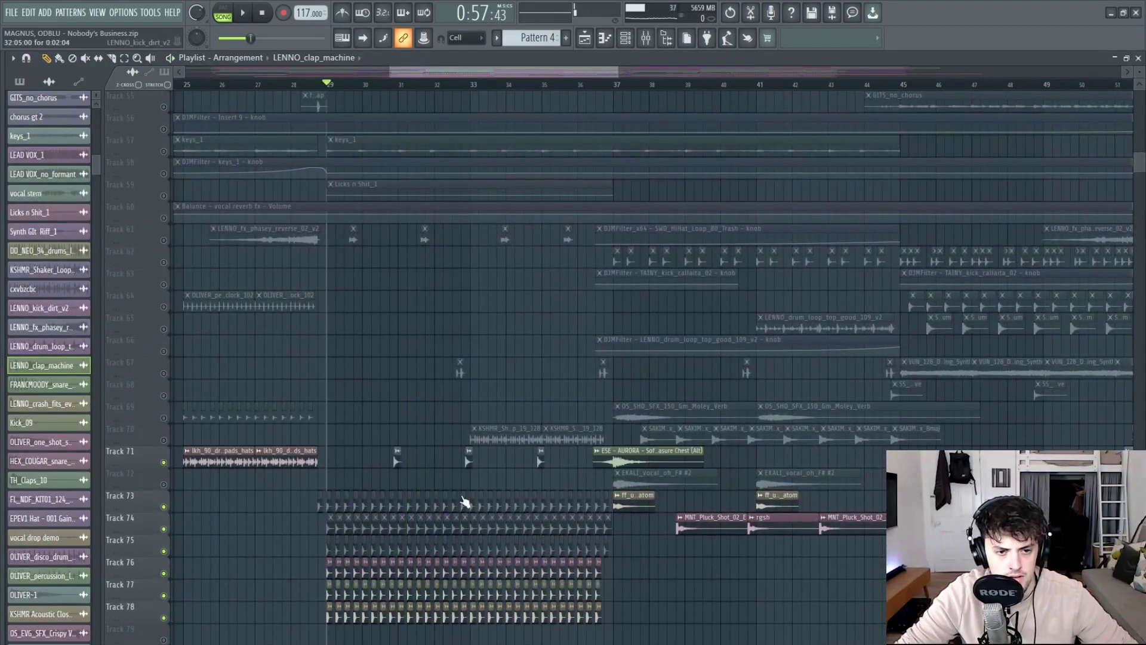
ctrl+scroll(466, 502, up, 3)
click(163, 241)
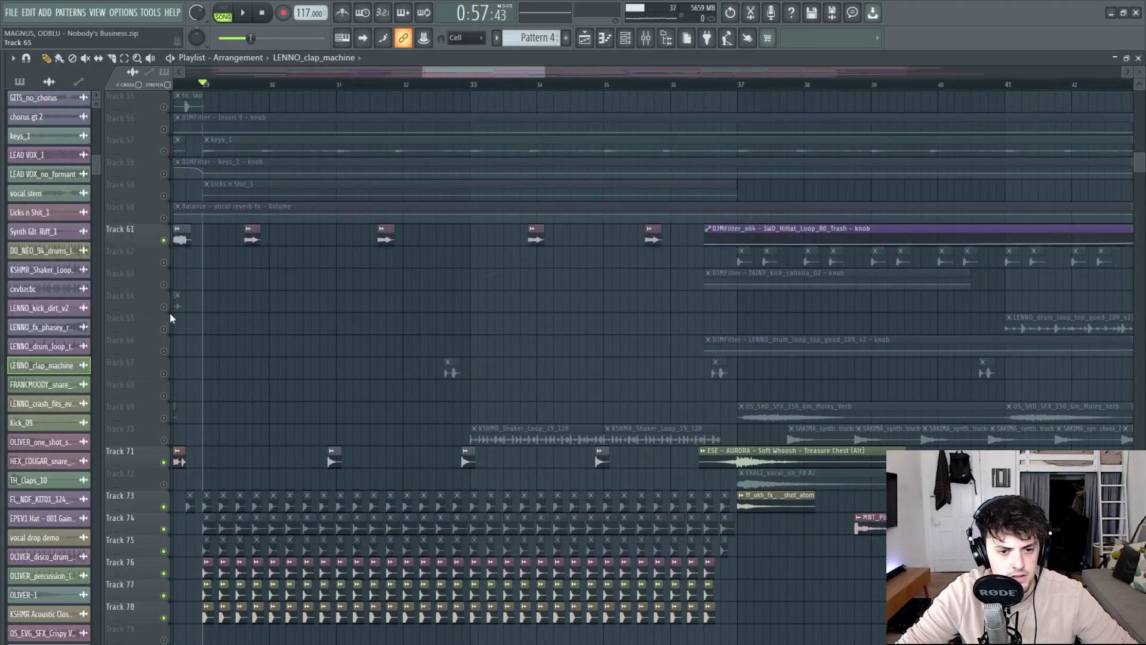
click(164, 439)
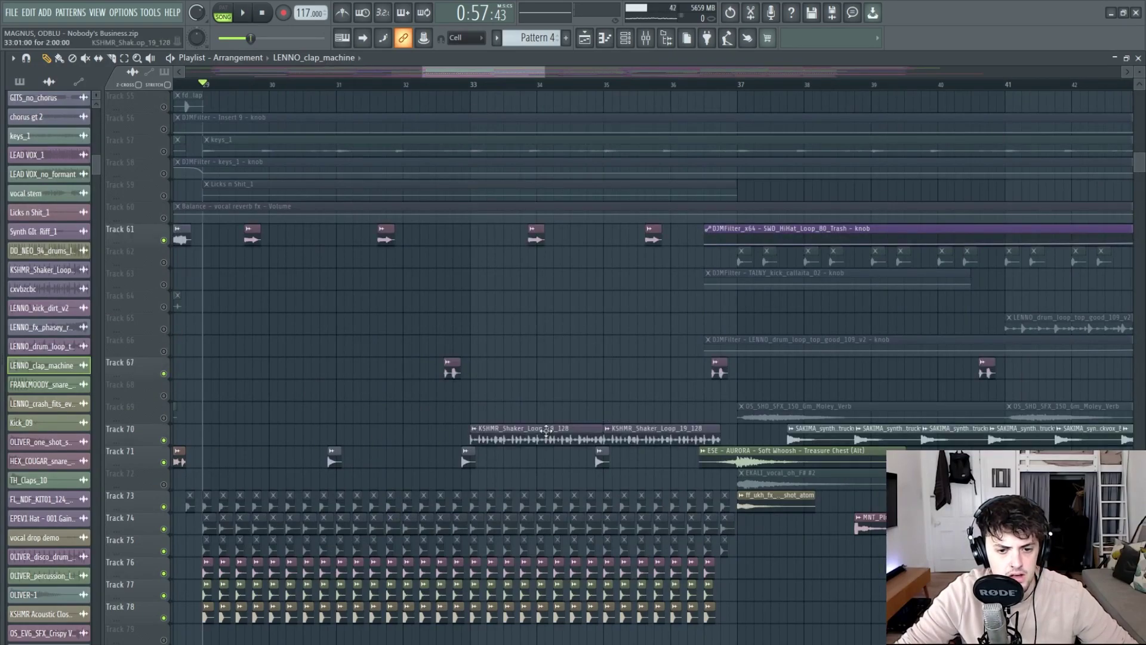
click(474, 428)
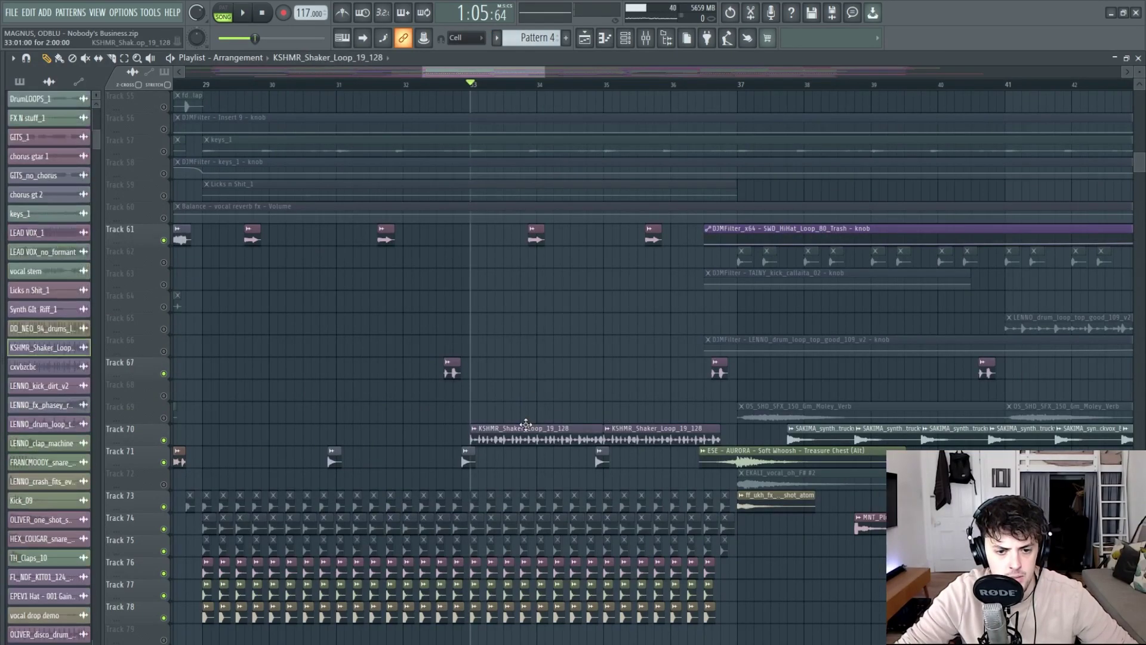
key(Escape)
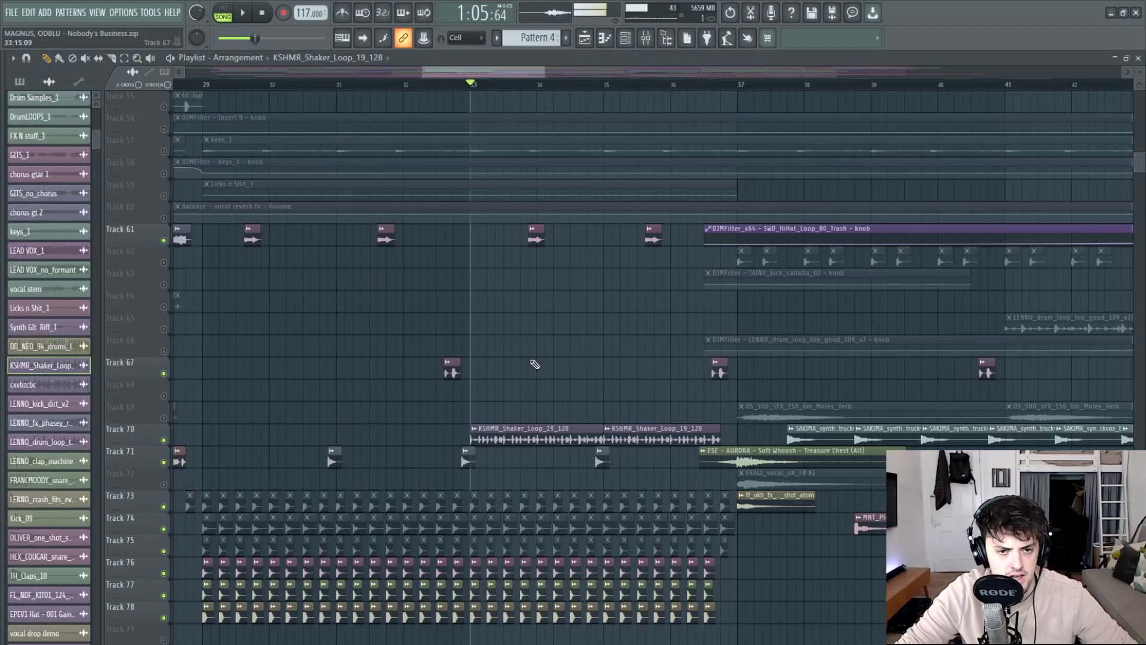
Play the chorus drums from bar 29 with tracks 61, 67, 70 and 71 included.
scroll(534, 363, up, 6)
scroll(388, 368, down, 3)
key(space)
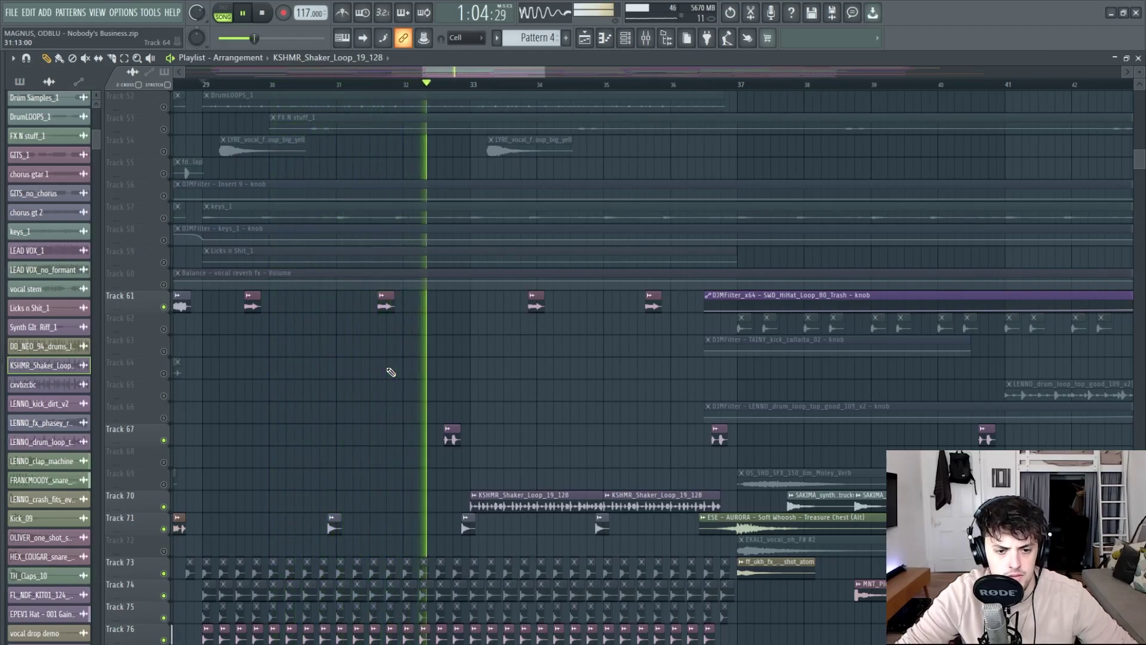
key(space)
Unmute tracks 54 and 51, and inspect the EKALI_vocal_oh_F# and LYRE_vocal_fx_chant_hey_group_big_yell samples.
scroll(127, 307, up, 2)
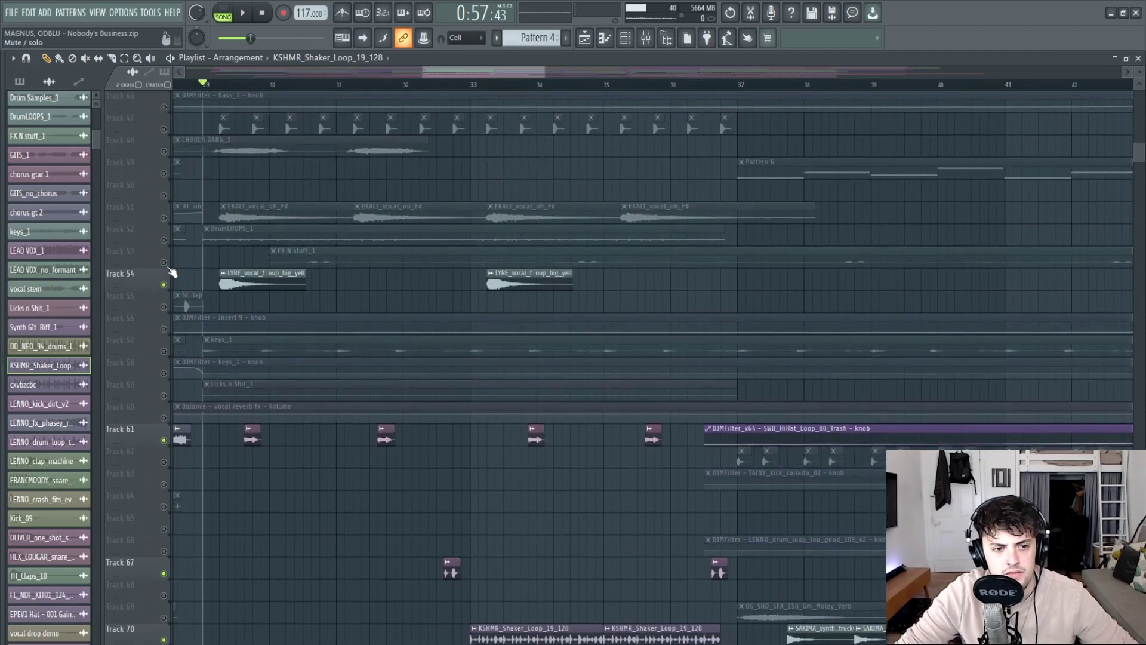
click(144, 208)
double_click(276, 213)
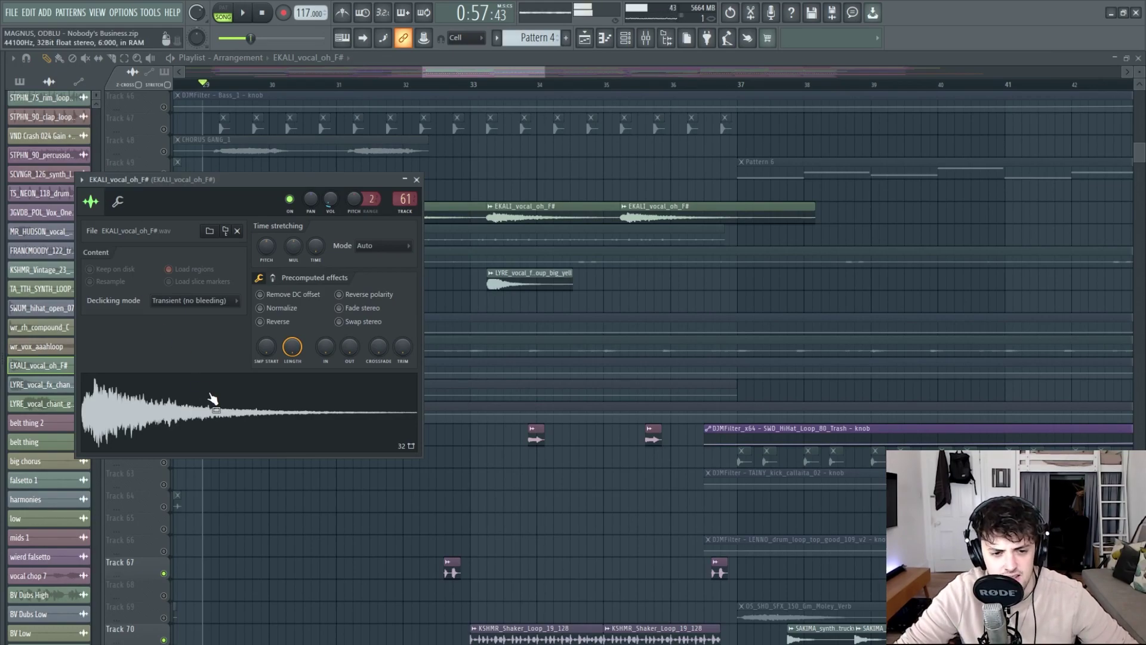
key(Escape)
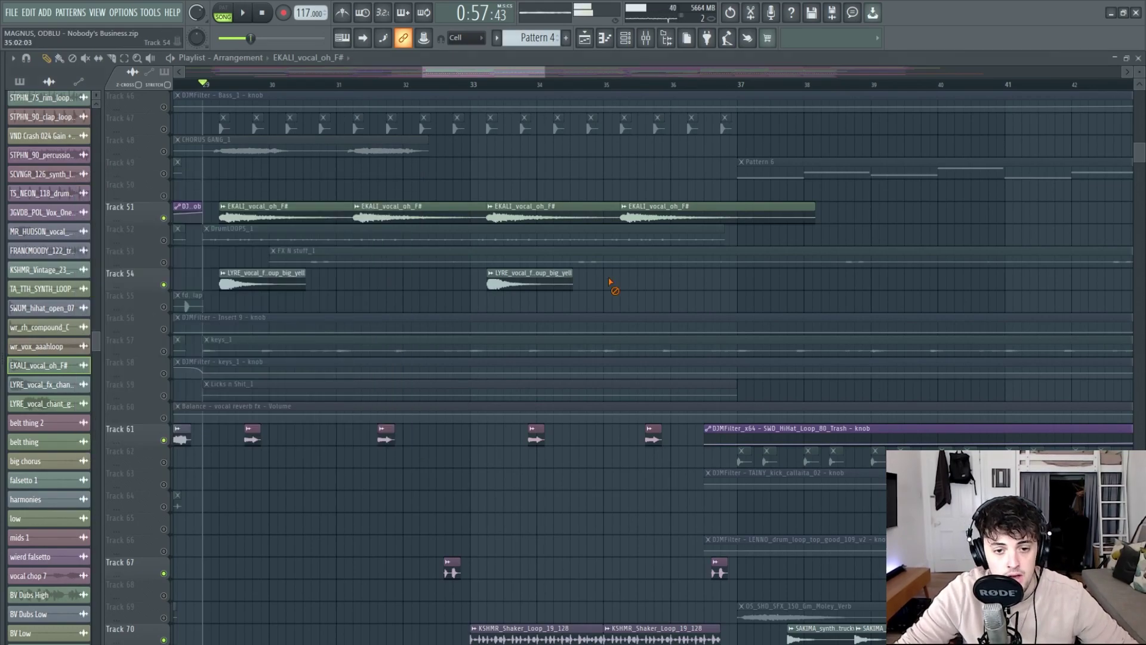
double_click(262, 275)
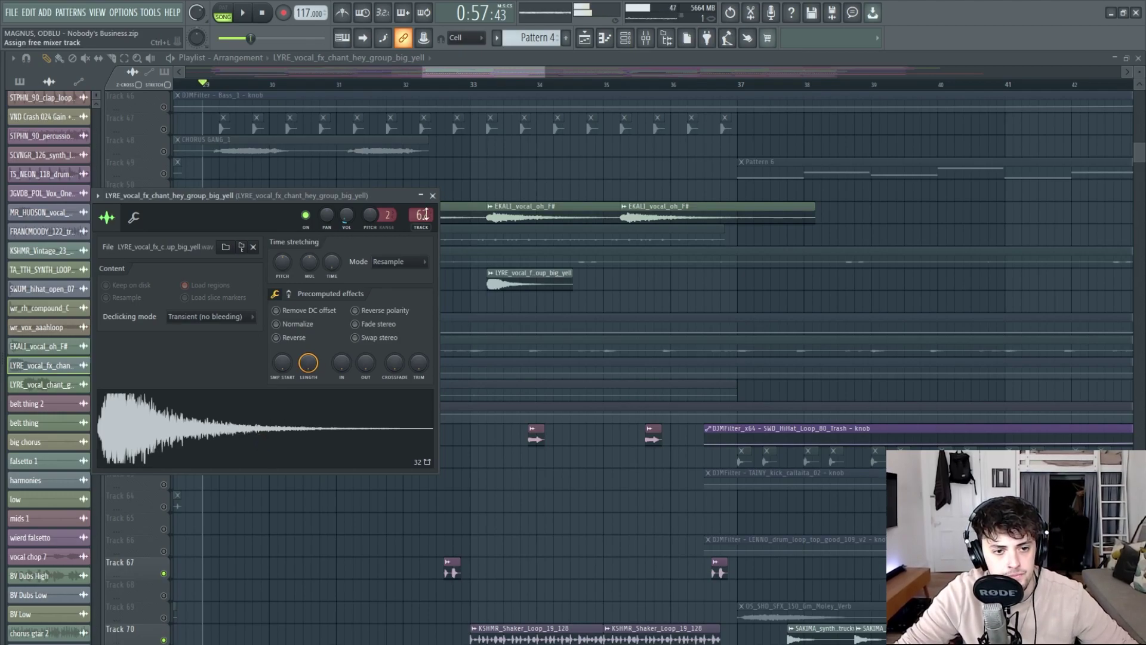
click(433, 195)
Unmute the CHORUS GANG_1 vocals on track 48, and play them with the drums and vocal chants from bar 29.
scroll(338, 213, up, 2)
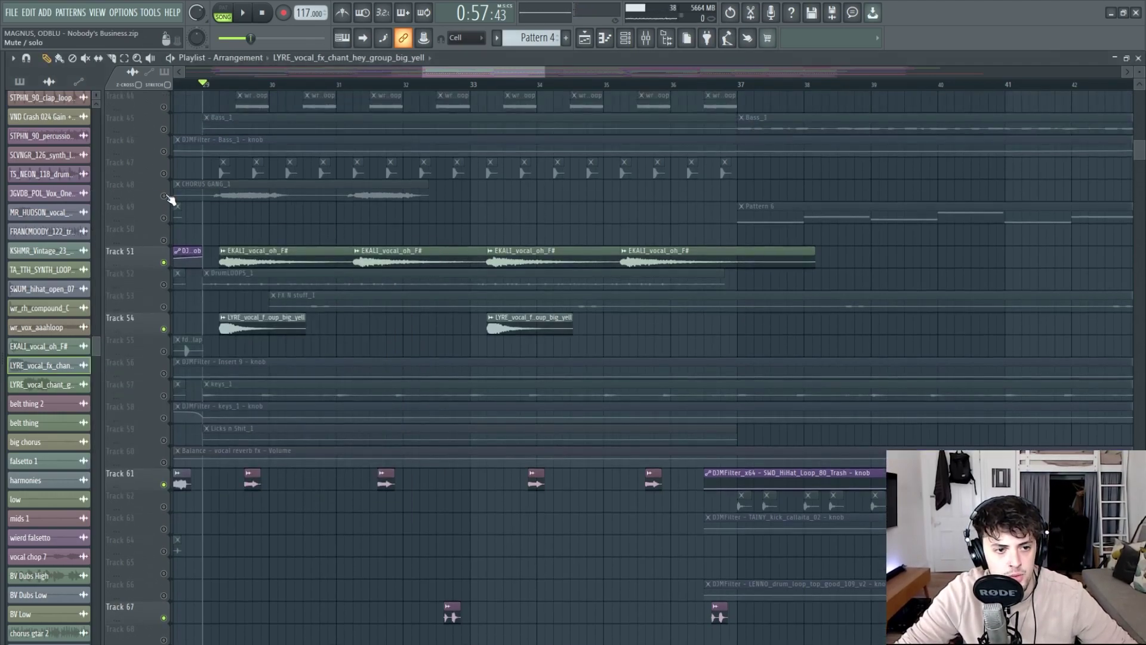
double_click(256, 192)
right_click(497, 209)
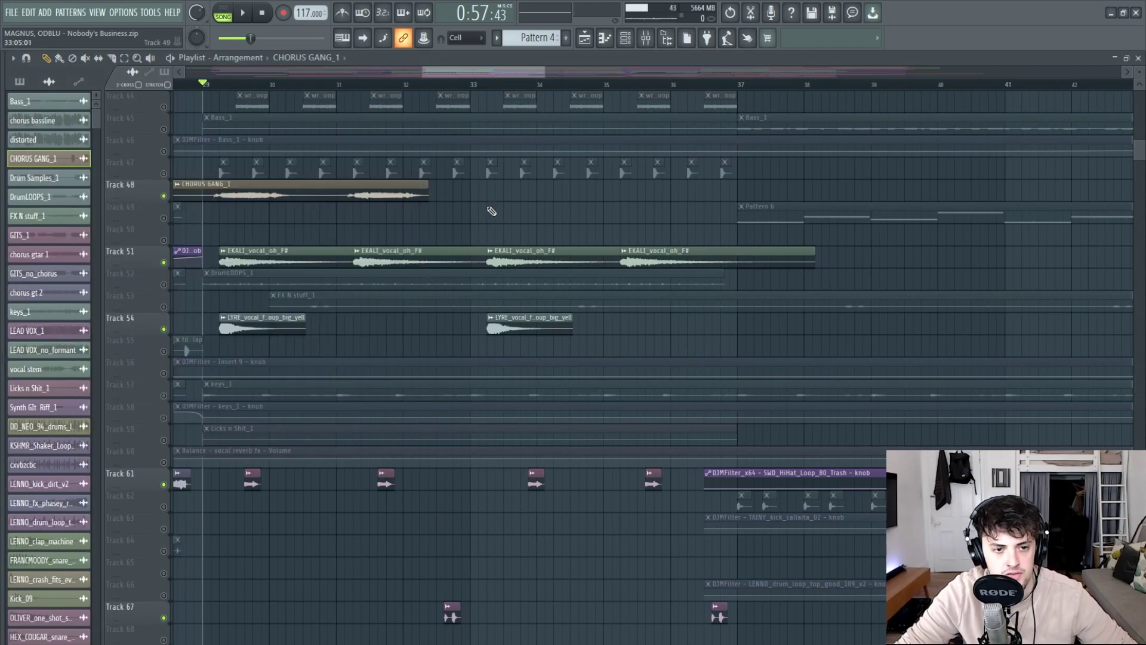
double_click(242, 194)
right_click(468, 211)
key(space)
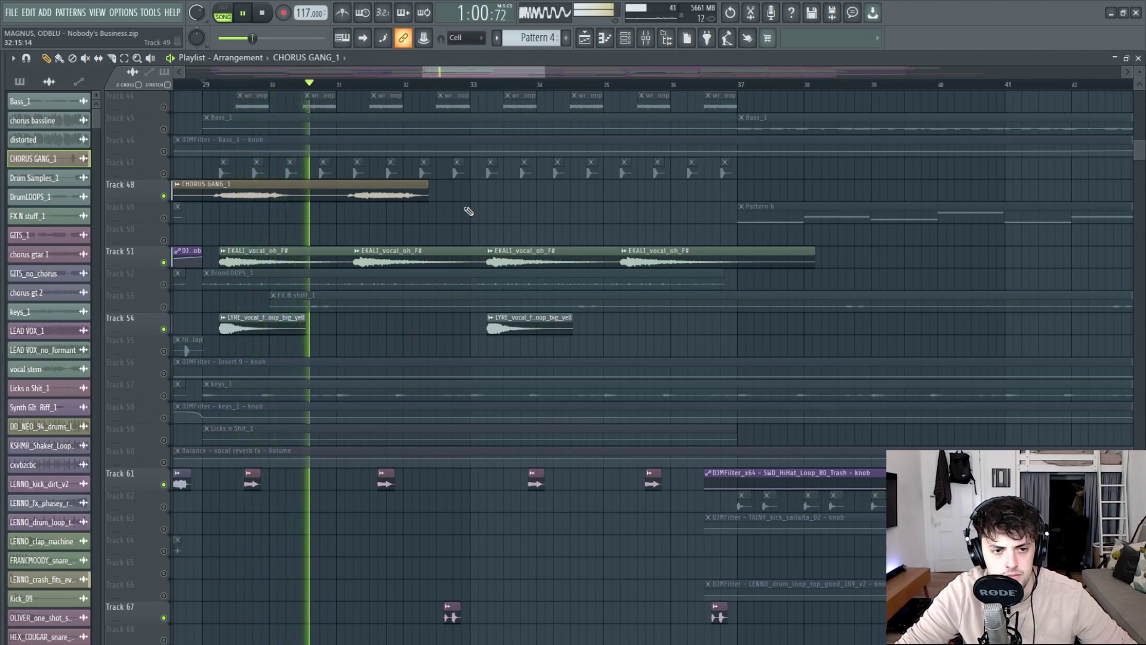
scroll(468, 210, up, 1)
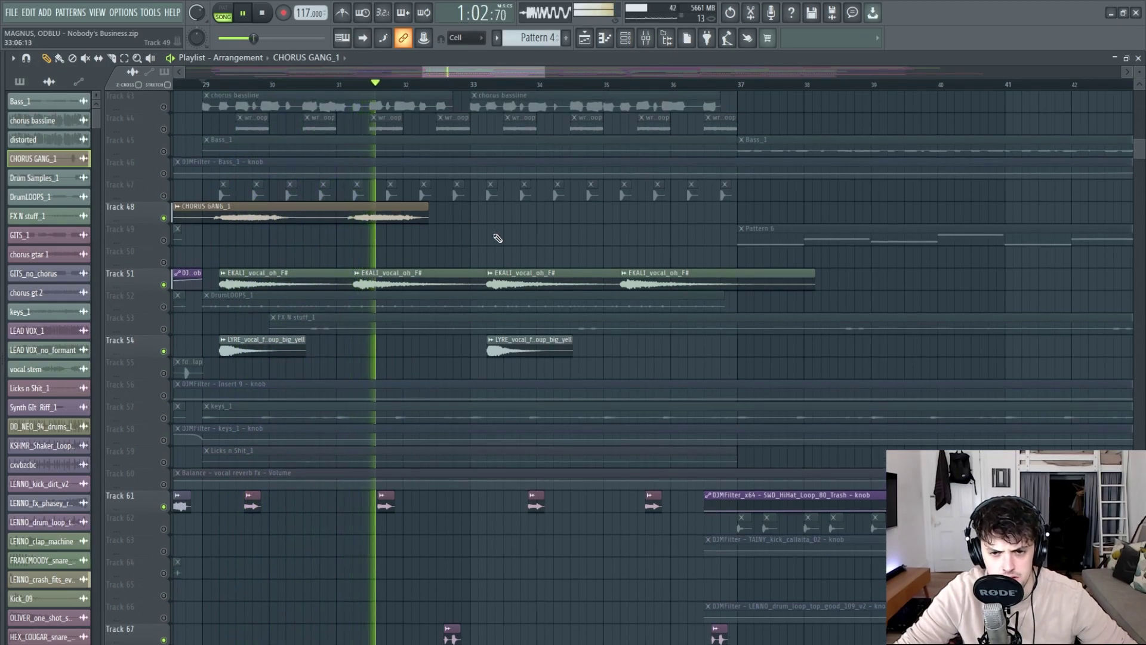
scroll(497, 238, up, 2)
key(space)
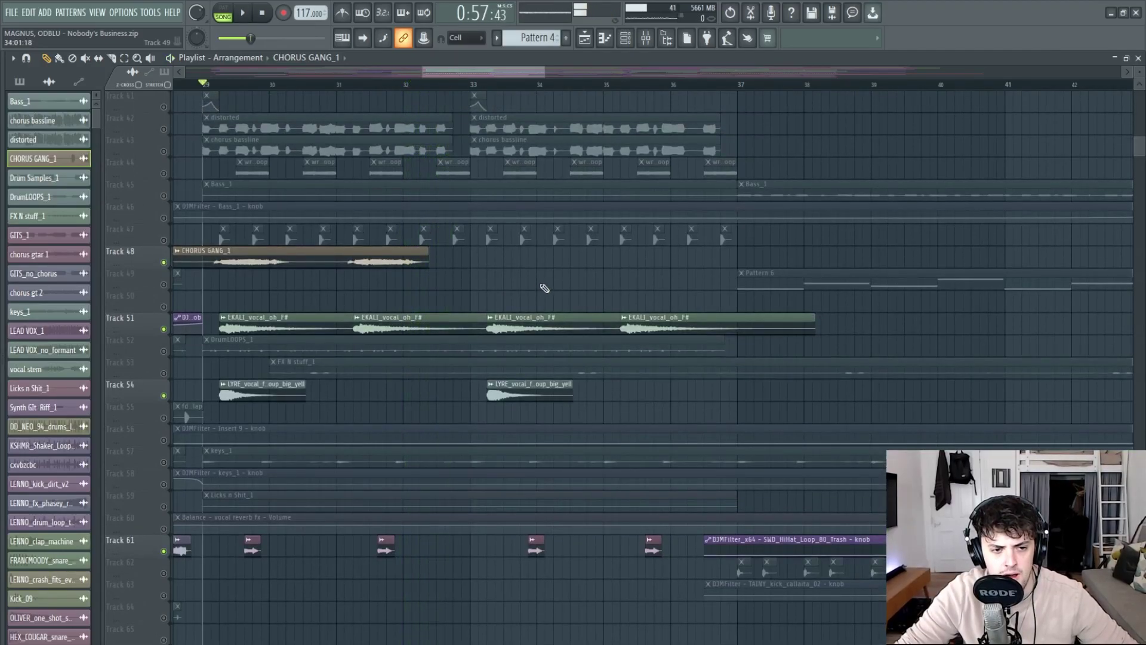
Unmute track 47 and inspect its NOIZE_snare_would_you_listen sample.
scroll(544, 288, up, 2)
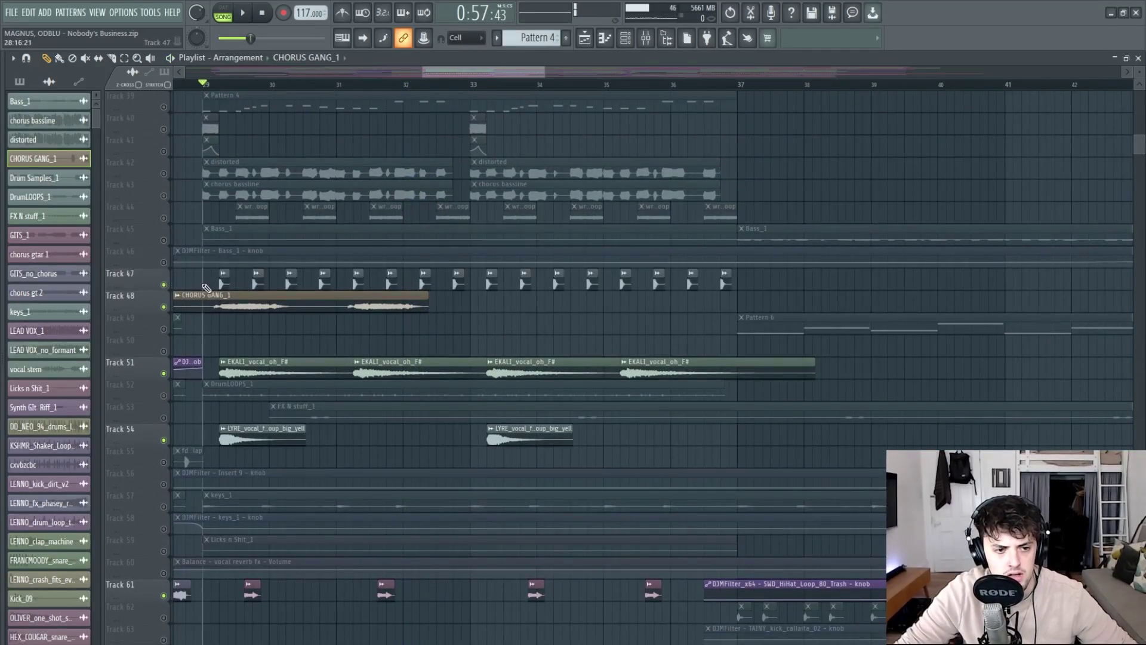
double_click(225, 281)
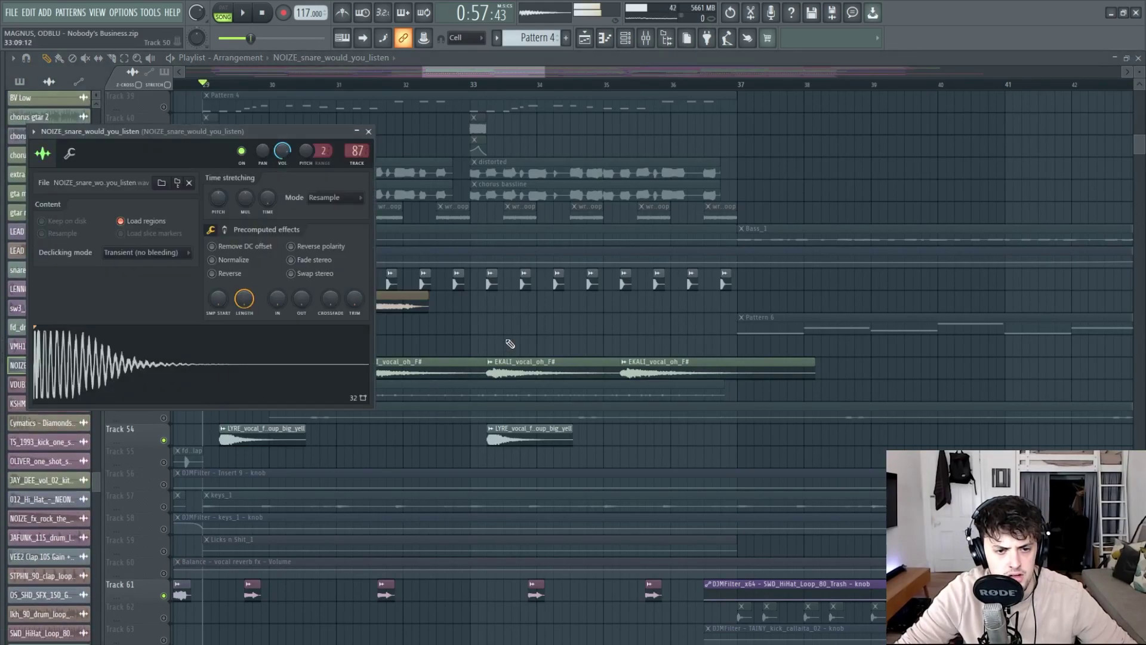
key(Escape)
Unmute track 44 and inspect its wr_vox_aaahloop sample.
scroll(303, 308, up, 2)
ctrl+scroll(303, 308, up, 1)
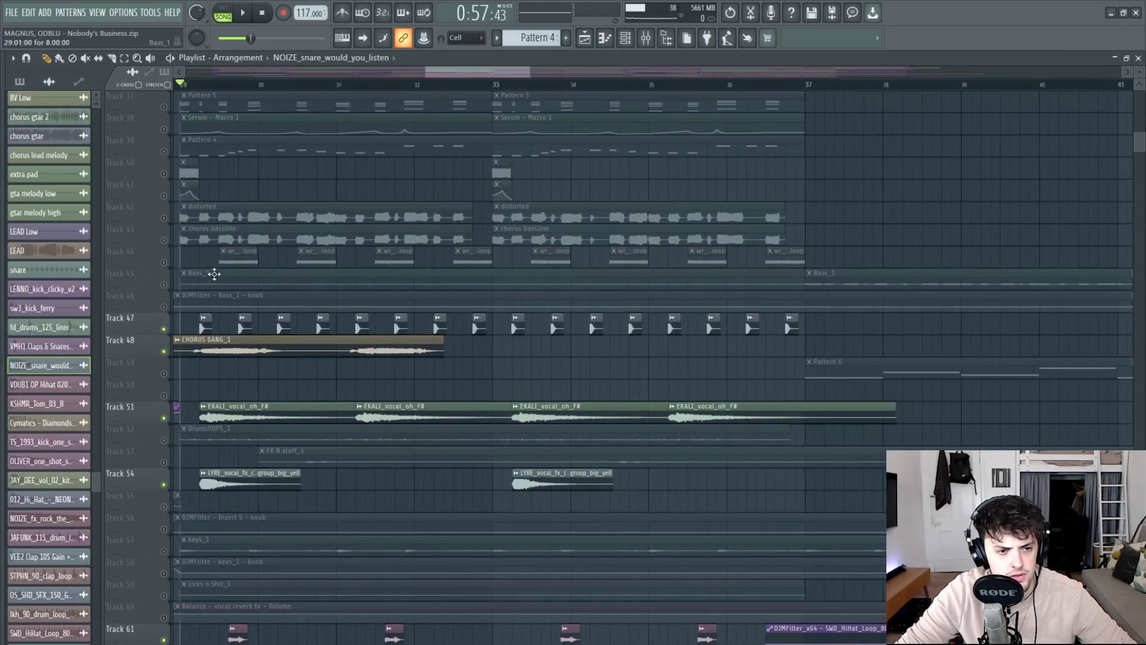
scroll(214, 274, up, 1)
ctrl+scroll(214, 274, up, 1)
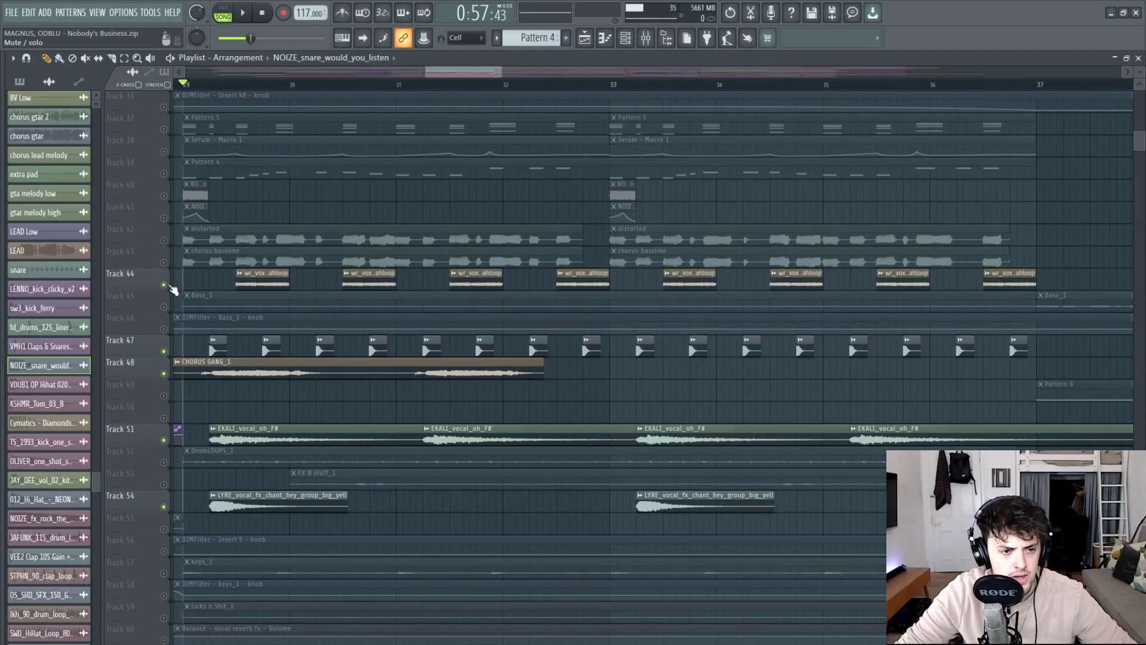
double_click(263, 279)
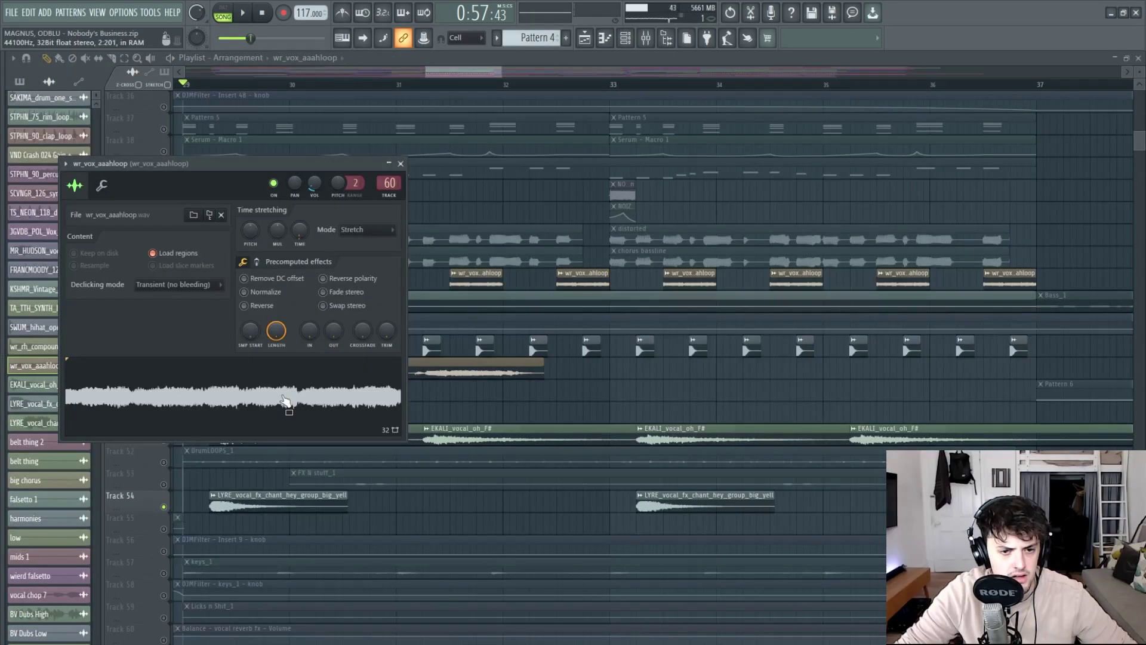
key(Escape)
Unmute tracks 40 and 41, the distorted and chorus bassline tracks and Bass_1 on track 45, and play them from bar 29.
key(space)
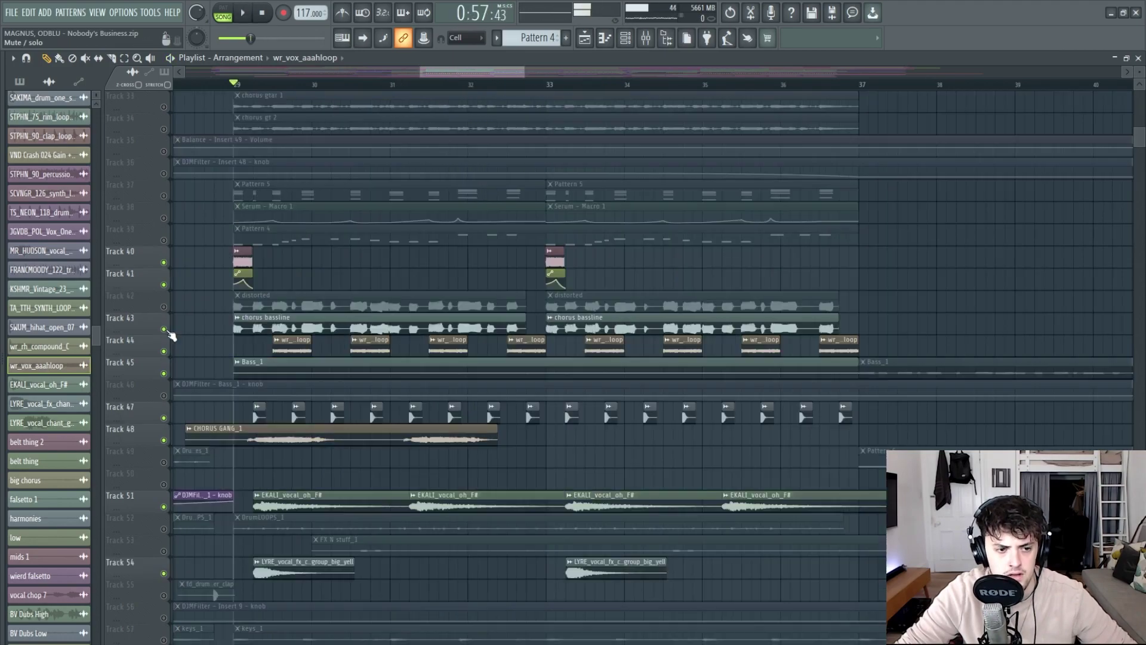
click(164, 306)
scroll(173, 313, up, 1)
key(space)
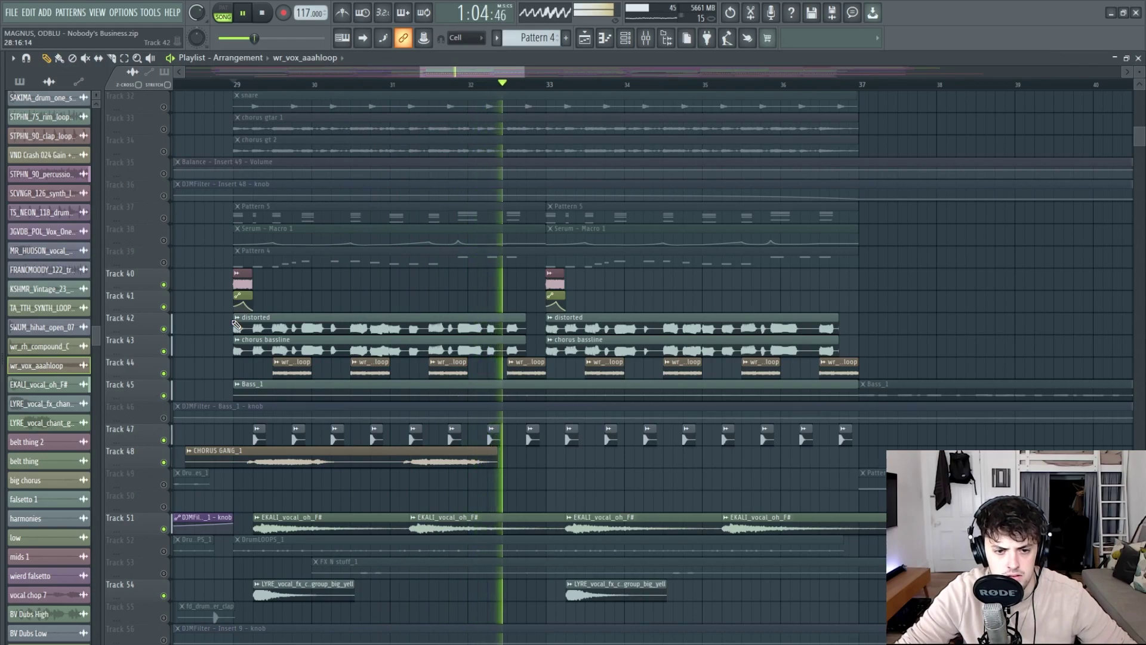
key(space)
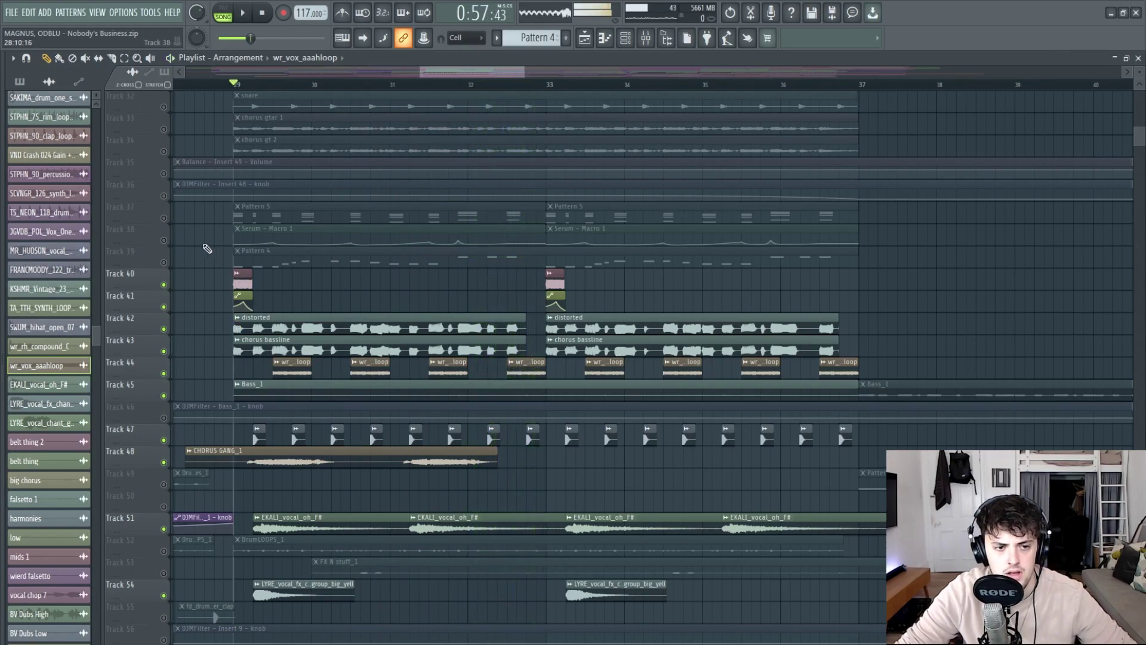
Unmute Pattern 5 and its Serum - Macro 1 automation on tracks 37 and 38, and make Pattern 5 the active pattern.
click(171, 220)
click(165, 240)
drag(942, 214, 256, 234)
click(283, 215)
key(ctrl+d)
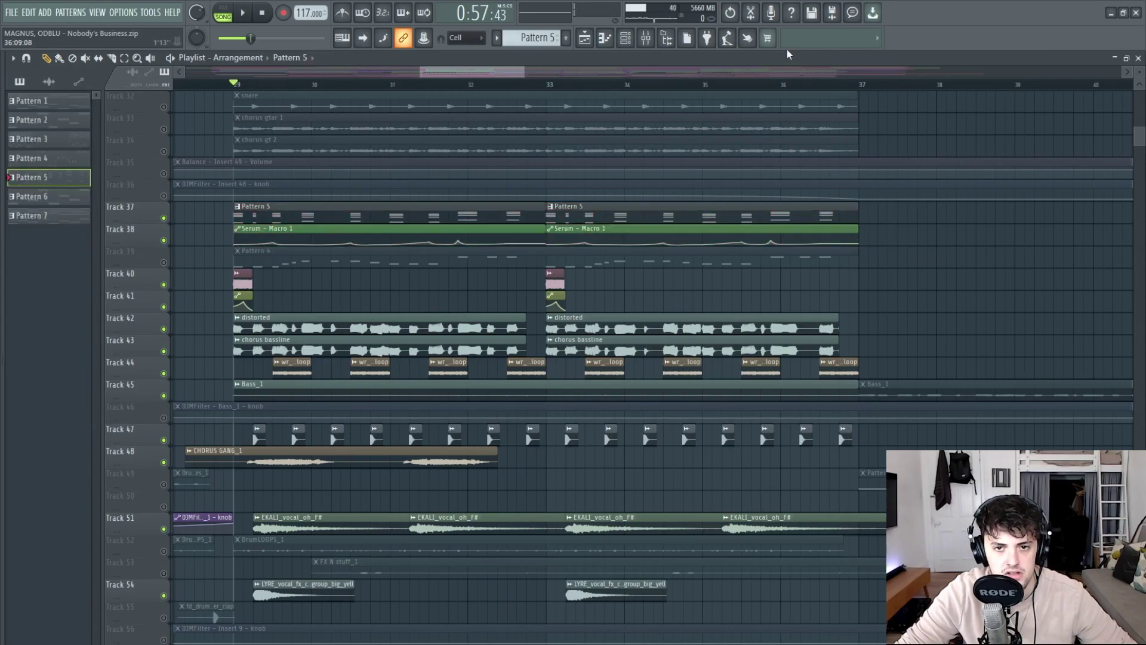
Open the Serum synth used by Pattern 5 and examine its effects and oscillator settings.
click(628, 40)
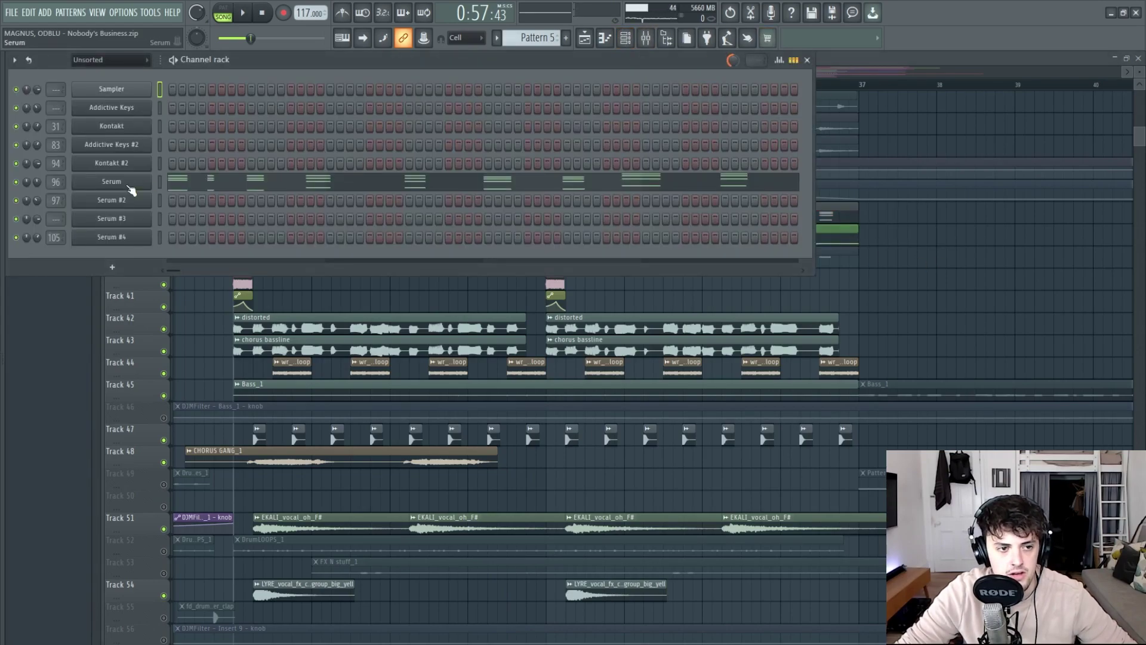
drag(622, 181, 491, 93)
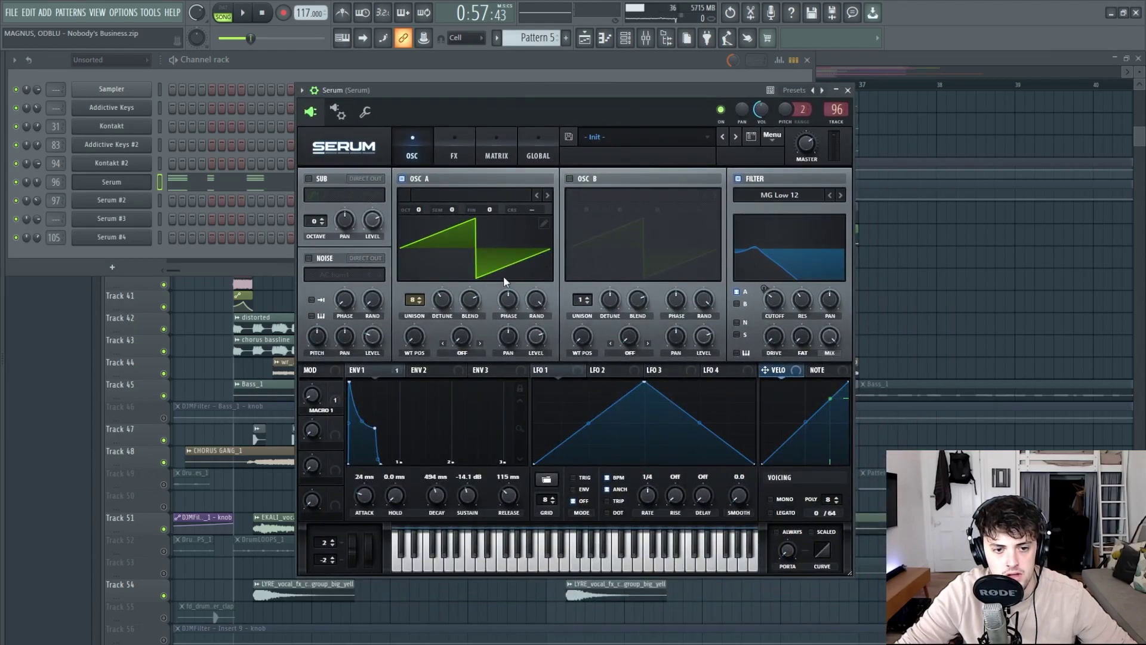
click(456, 154)
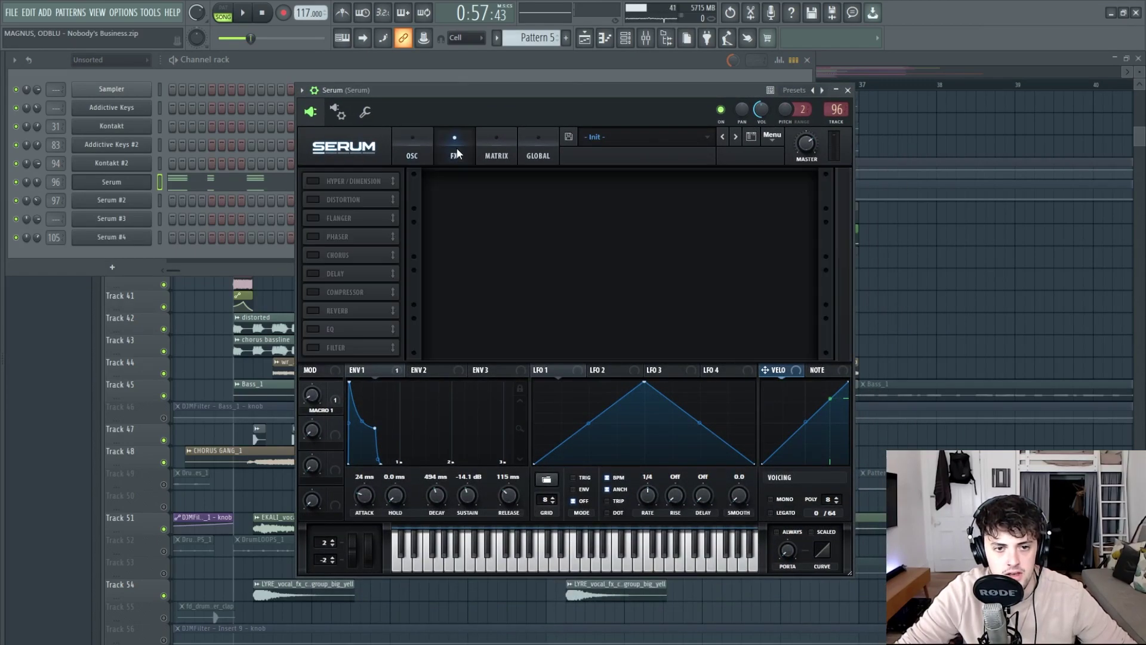
click(414, 156)
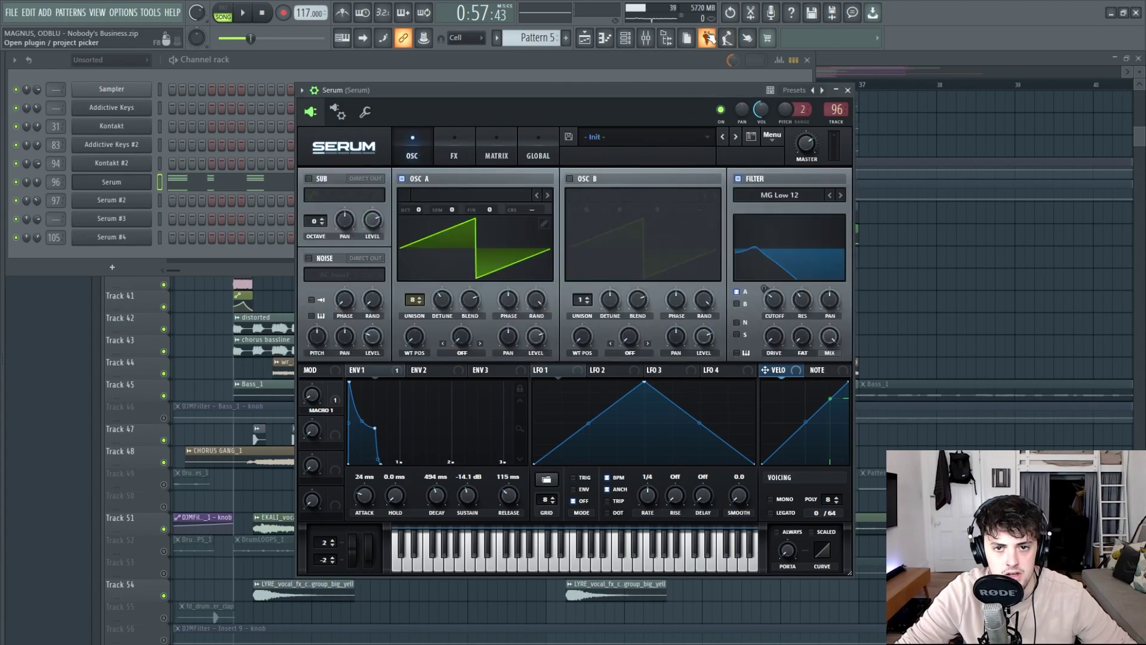
Examine the OTT and Fruity parametric EQ 2 settings on the Serum channel's mixer insert.
key(F9)
click(1015, 234)
click(985, 216)
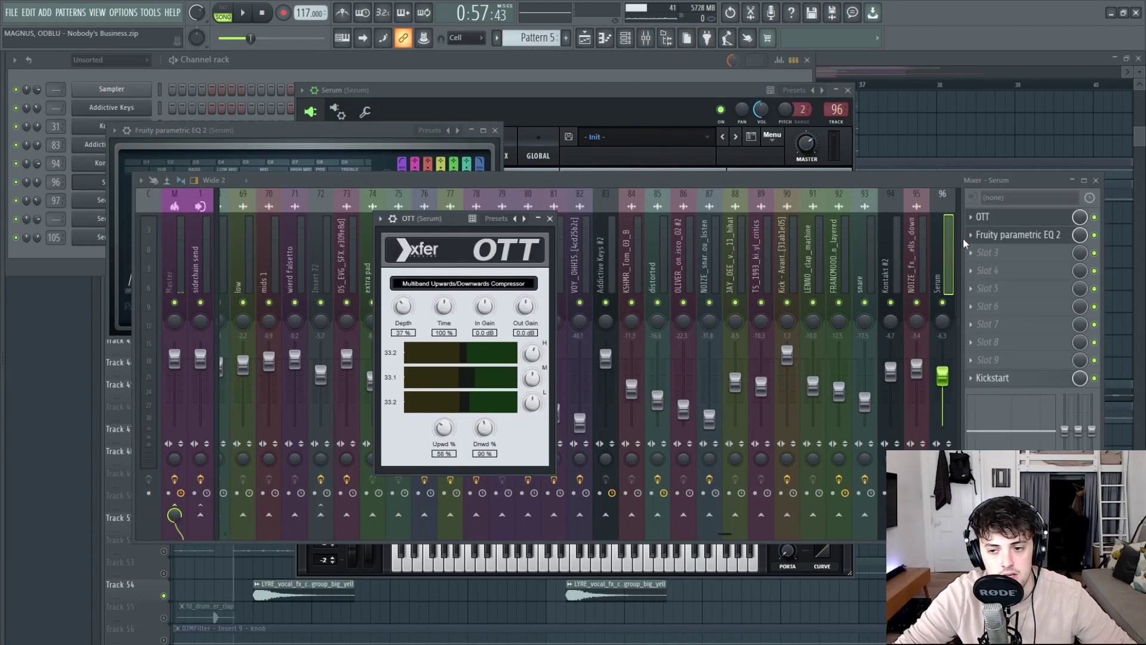
click(994, 241)
click(994, 241)
drag(353, 134, 491, 224)
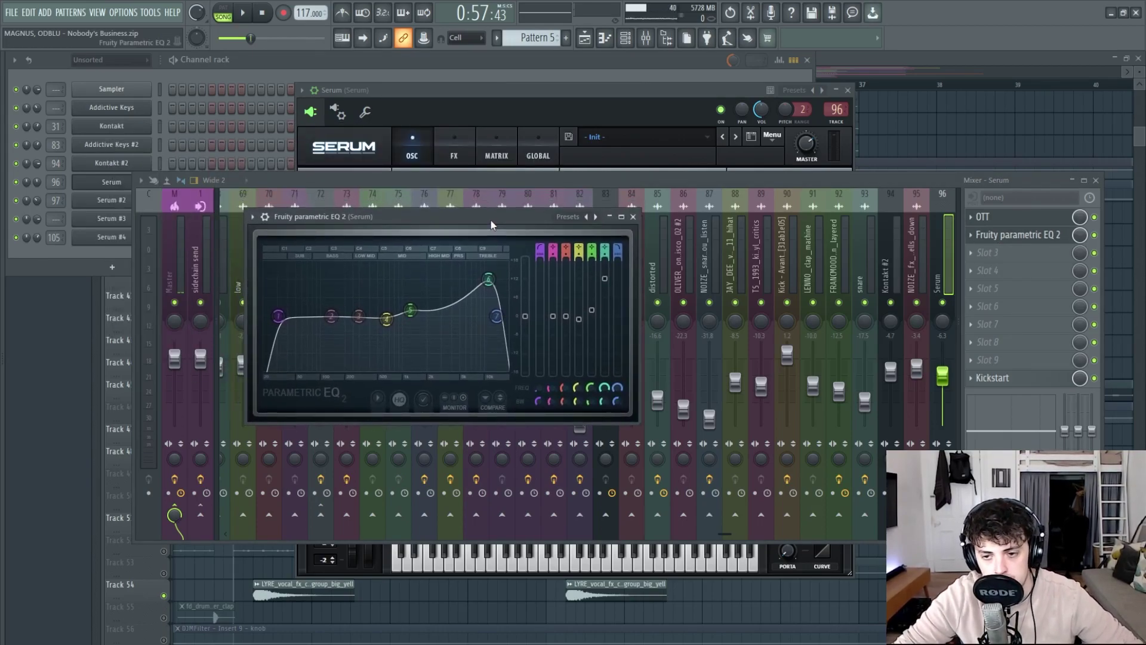
click(1016, 224)
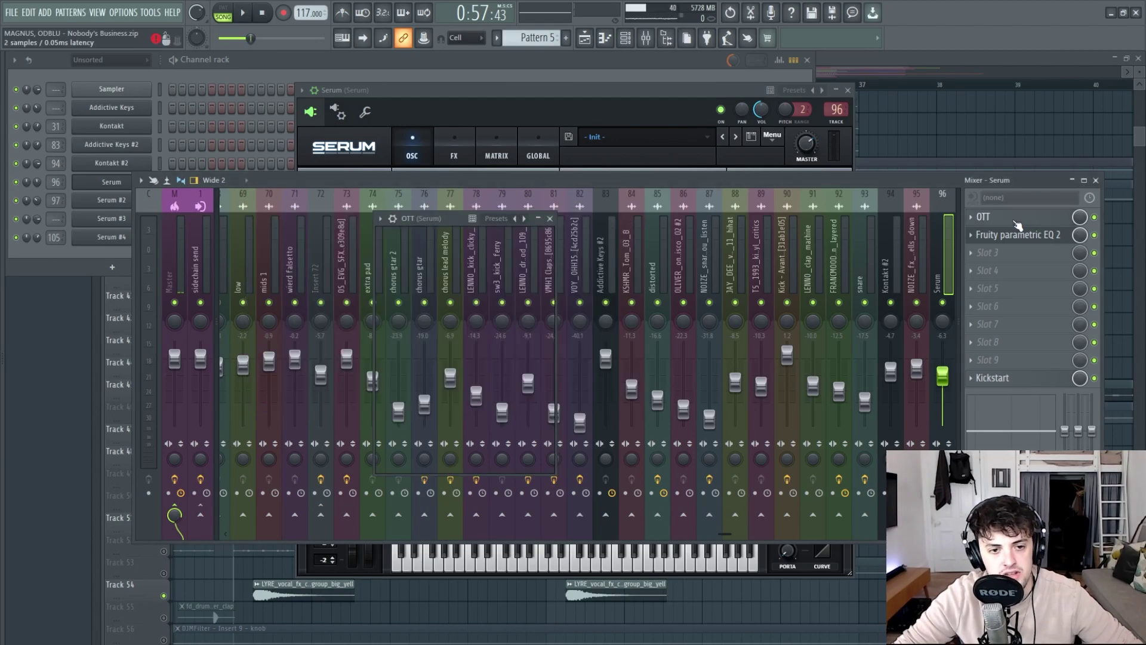
click(1017, 224)
drag(445, 222, 537, 244)
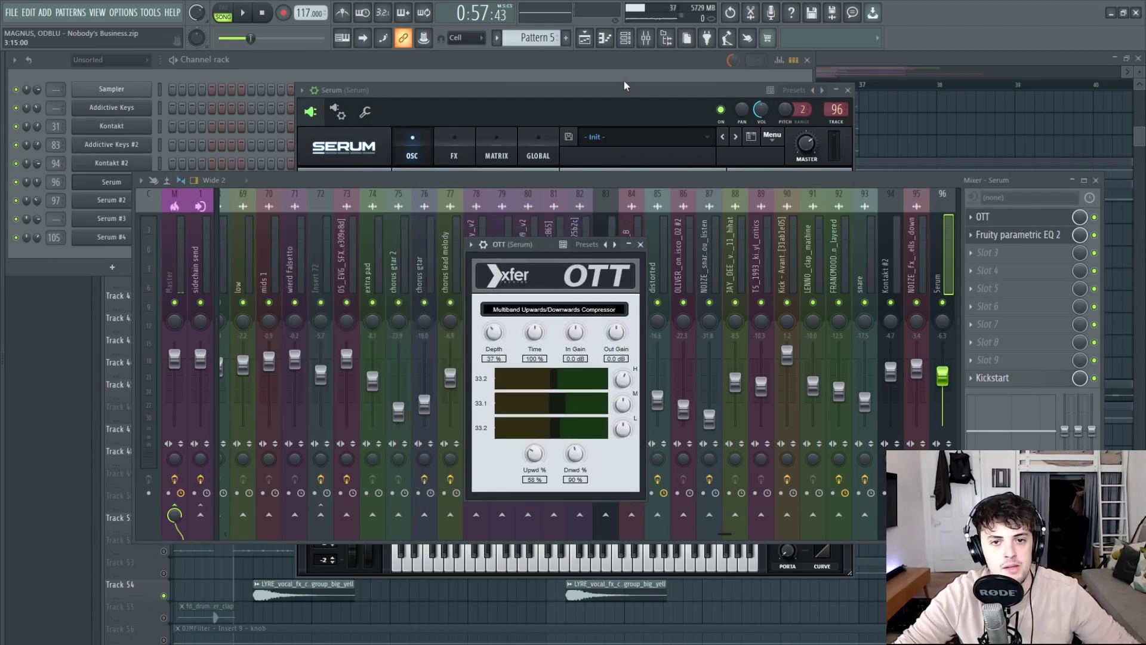
Return to the playlist and play the chorus from bar 29 with Pattern 5 and the Serum macro automation.
click(590, 40)
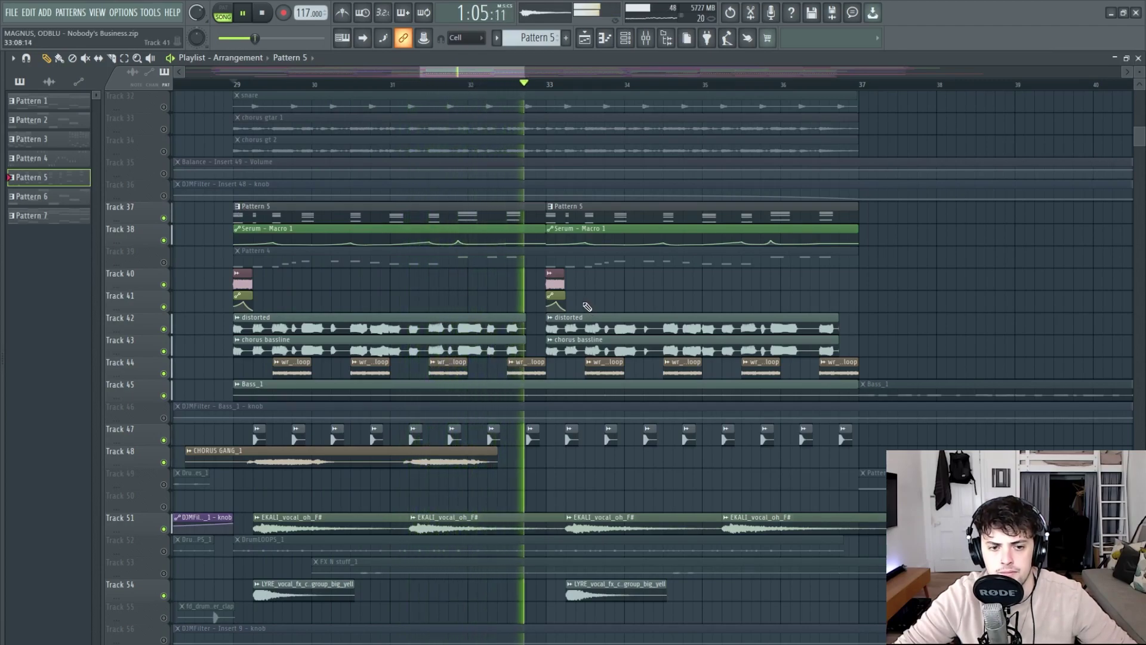
scroll(786, 289, up, 1)
scroll(603, 277, up, 2)
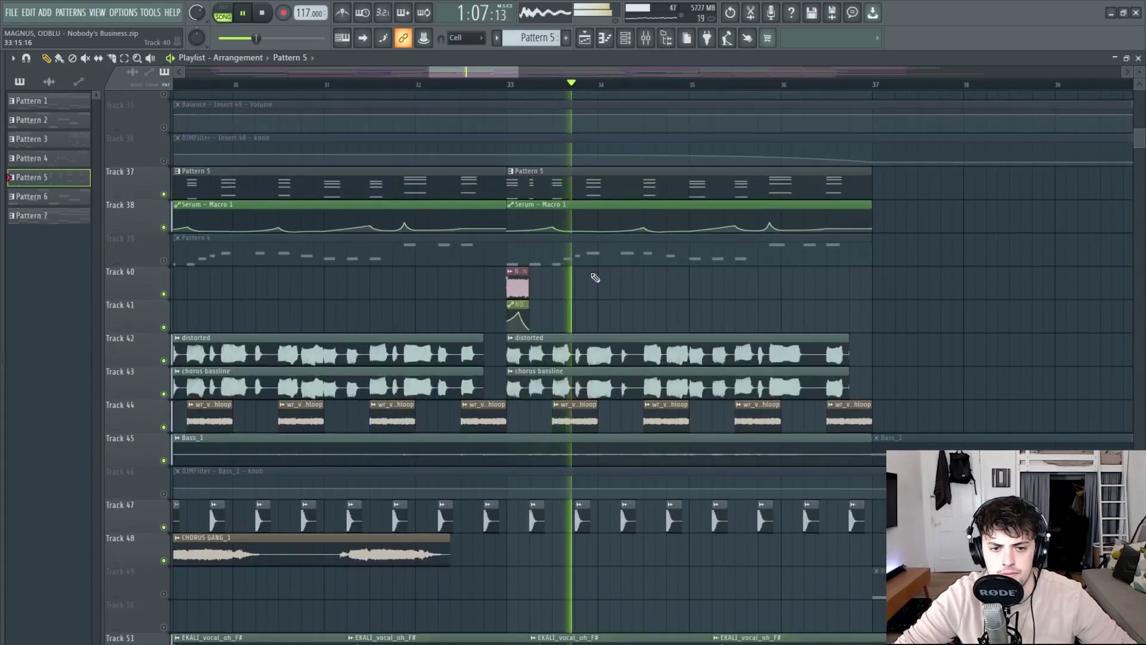
scroll(583, 277, down, 2)
scroll(582, 278, up, 2)
scroll(578, 296, up, 1)
scroll(578, 297, up, 1)
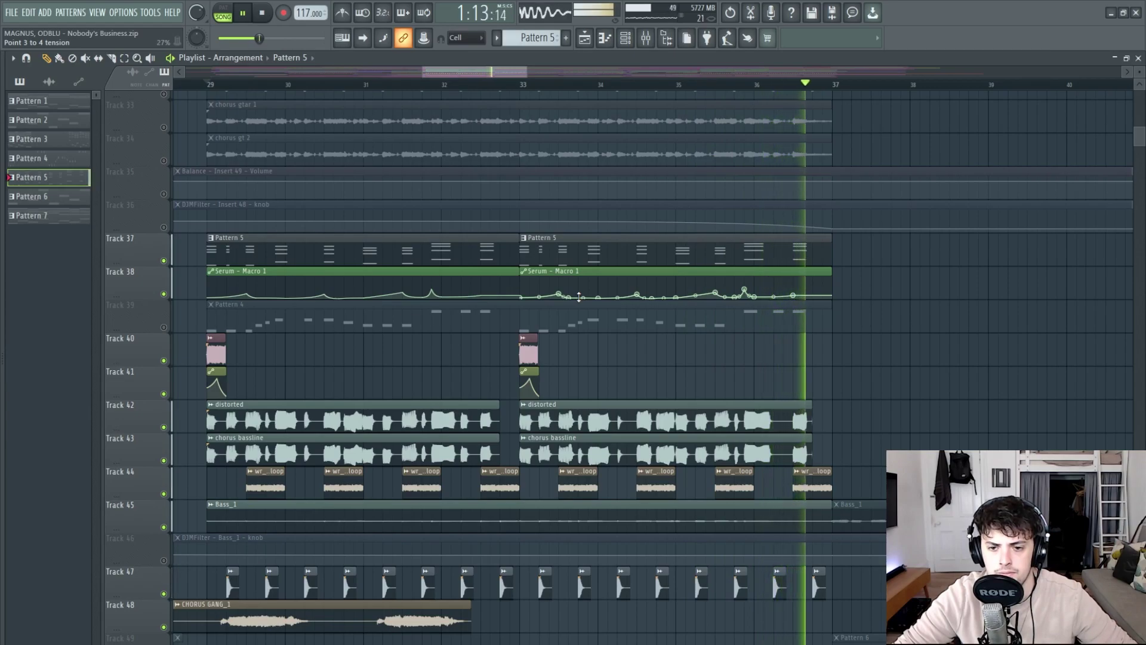
key(space)
Examine the Serum - Macro 1 automation curve up close and play its peak from shortly before bar 32.
drag(358, 267, 854, 287)
ctrl+click(309, 373)
scroll(324, 258, up, 3)
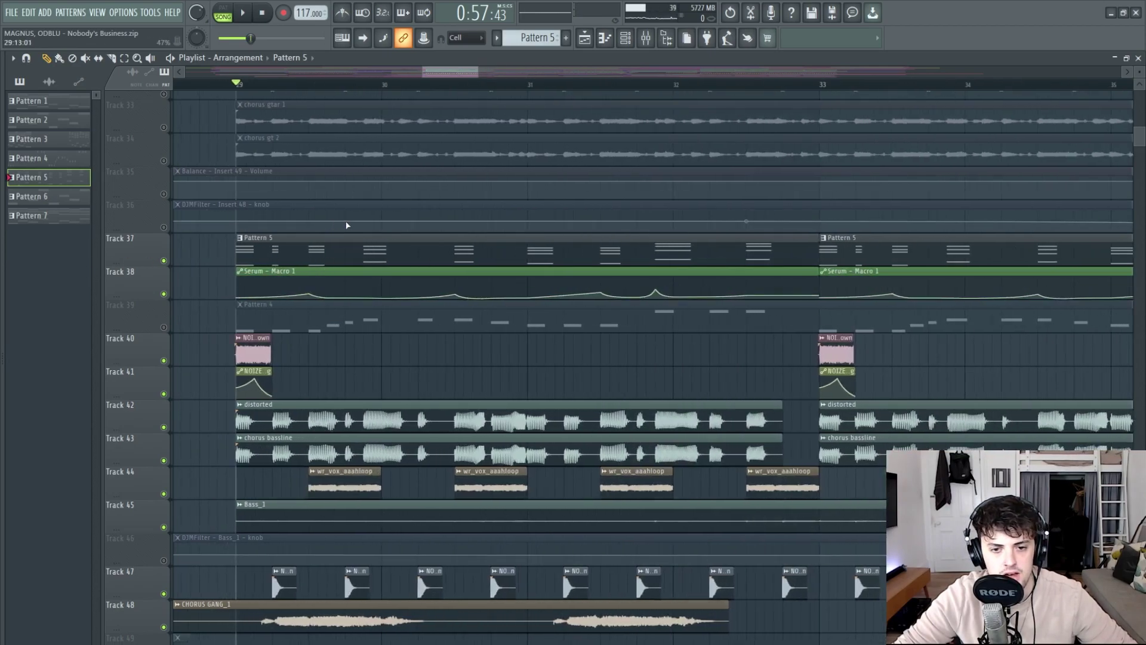
click(638, 85)
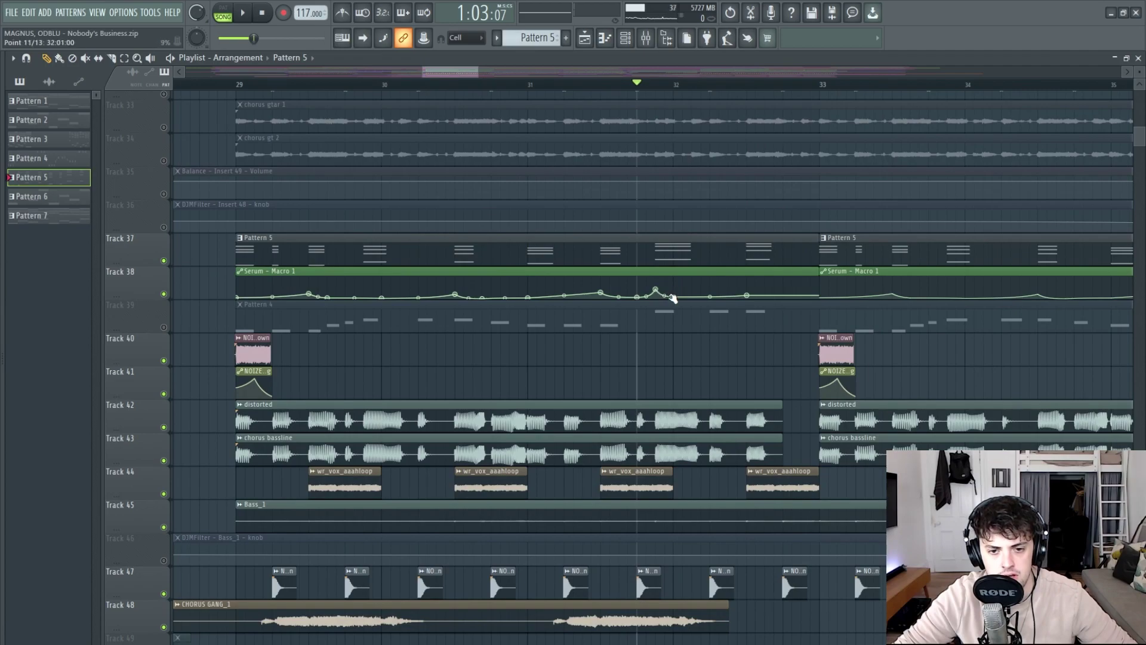
key(space)
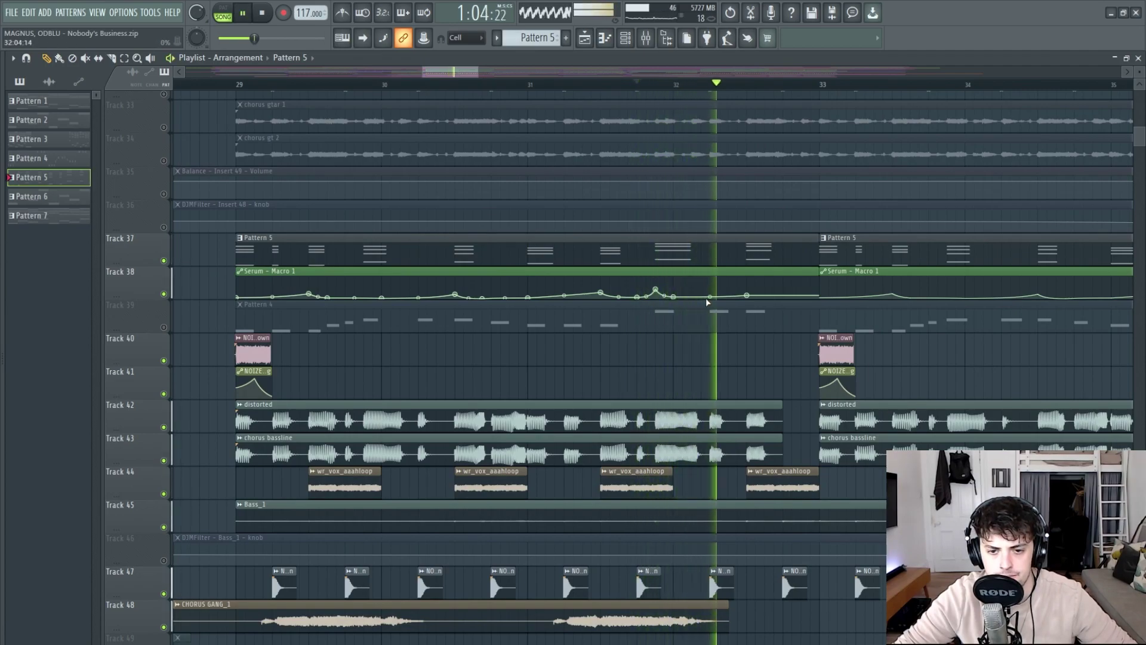
key(space)
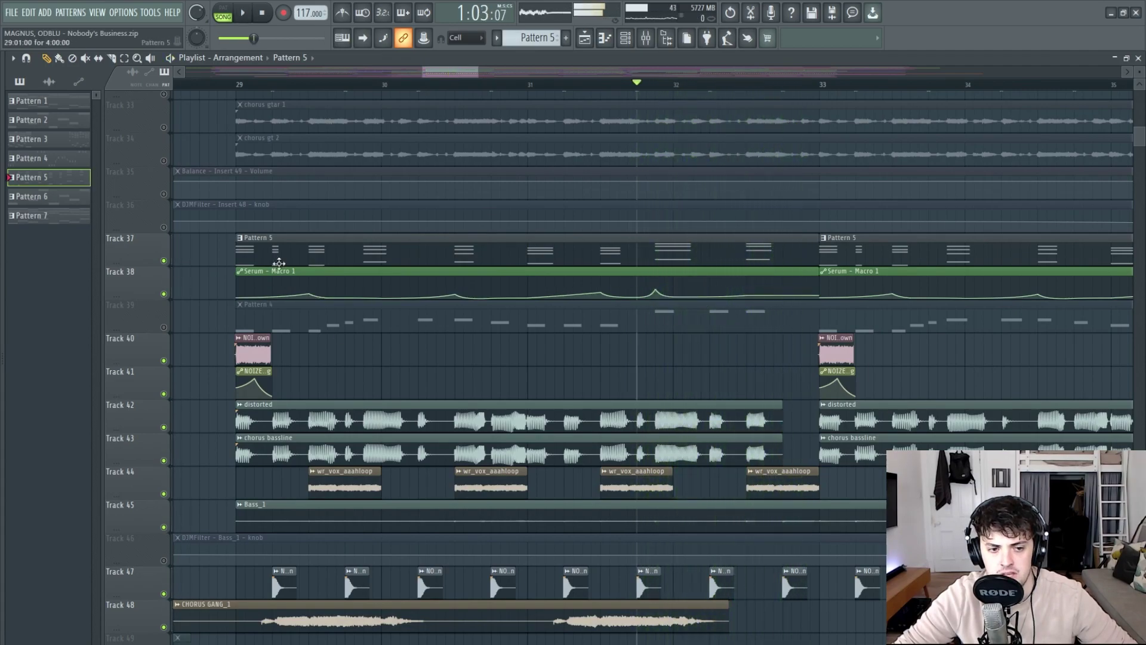
alt+scroll(400, 297, up, 2)
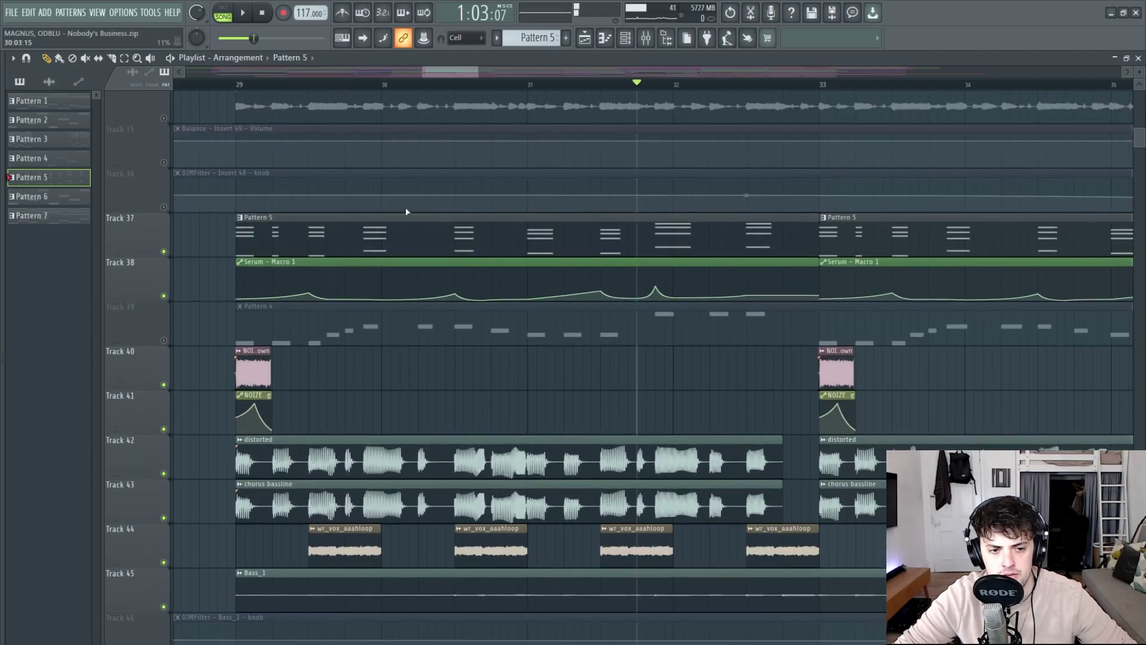
Unmute the chorus gtar 1 and chorus gt 2 tracks and play the chorus with the Serum layers.
alt+scroll(537, 174, down, 2)
ctrl+scroll(584, 204, down, 3)
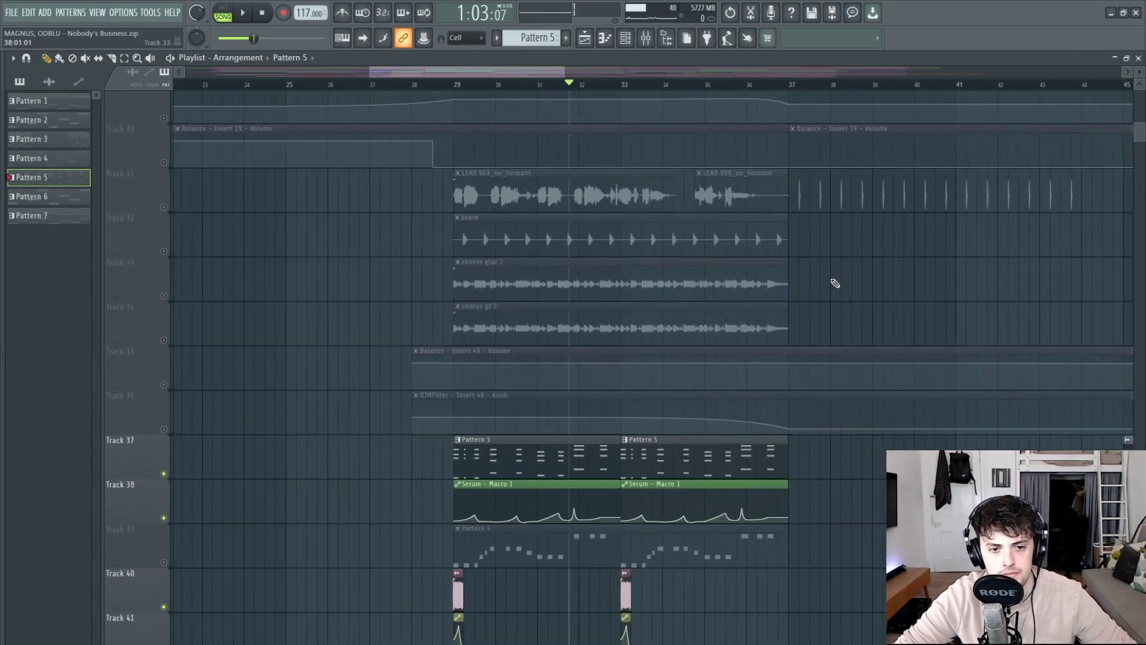
click(163, 340)
click(163, 295)
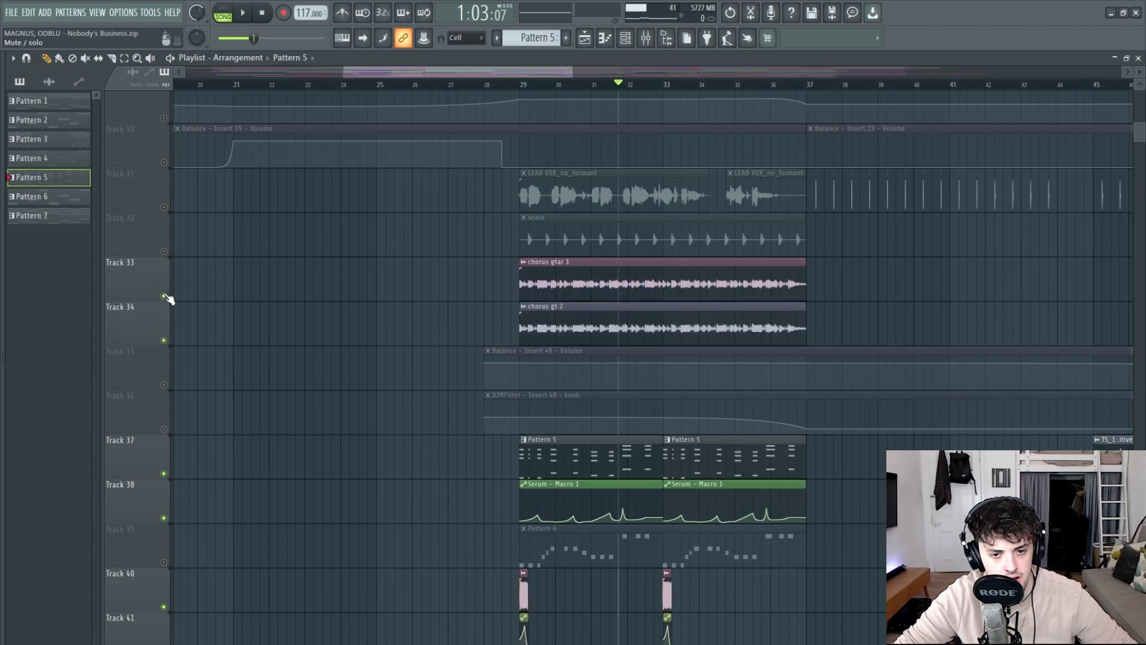
ctrl+scroll(955, 325, up, 2)
key(space)
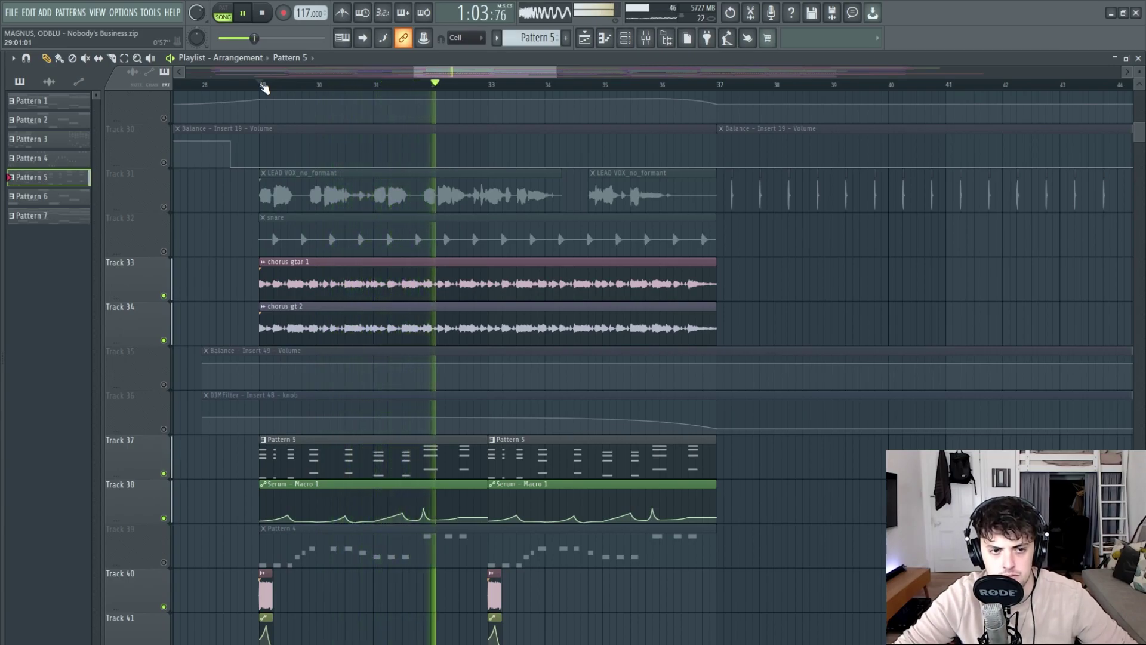
scroll(274, 272, up, 2)
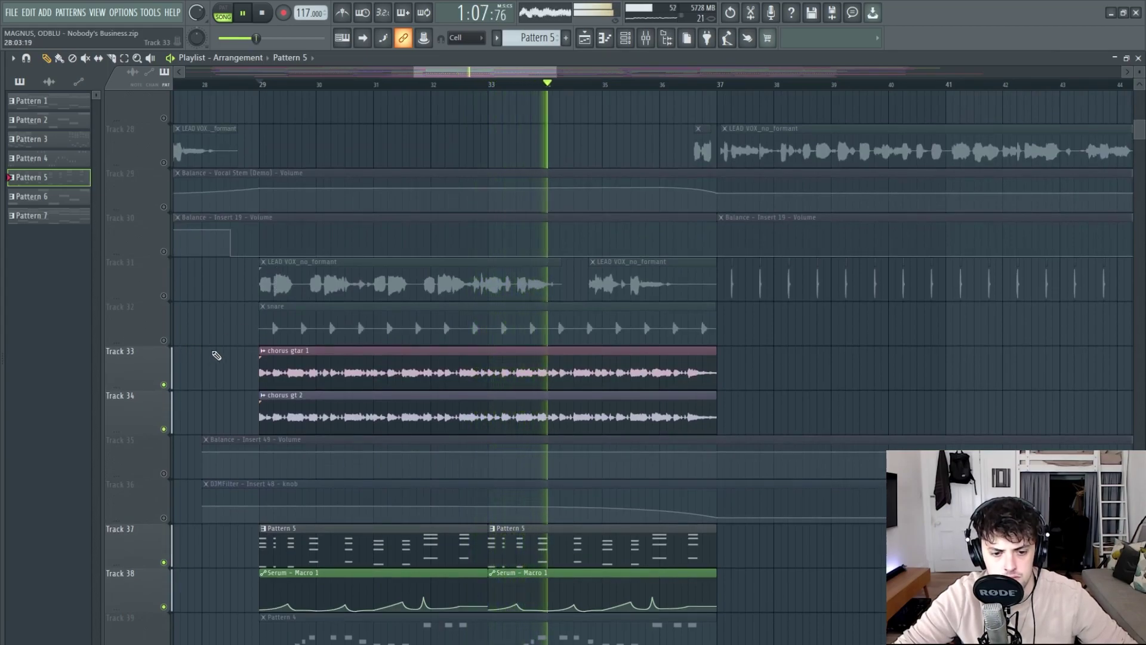
key(space)
Unmute the snare track, audition it soloed from bar 29, and turn all the other tracks back on.
double_click(365, 328)
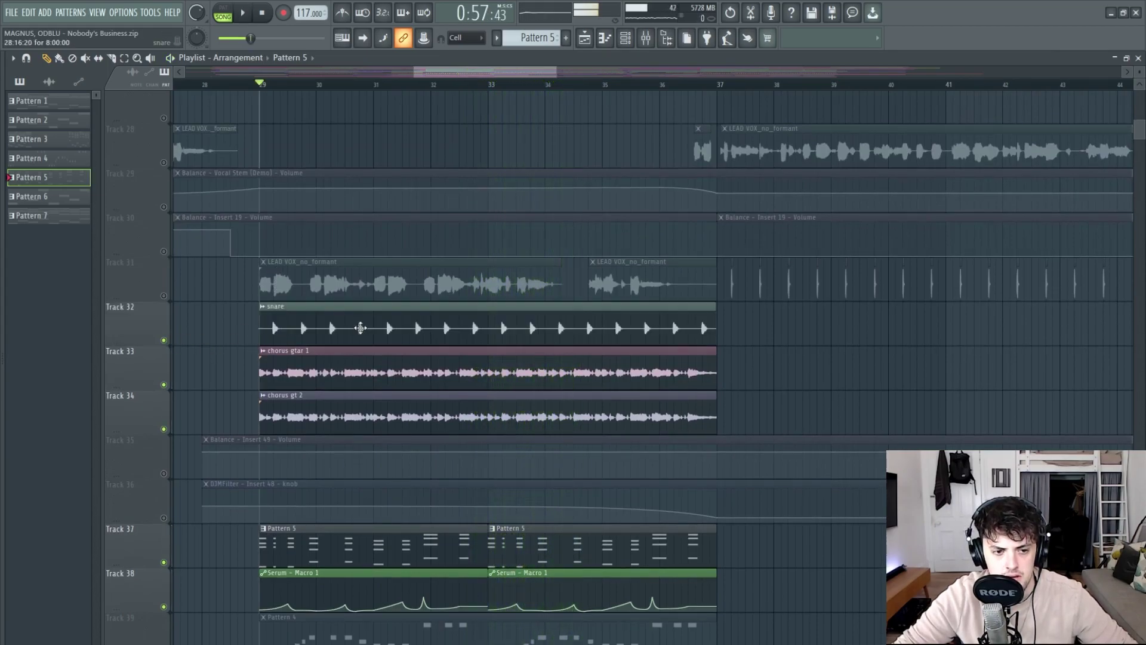
click(676, 332)
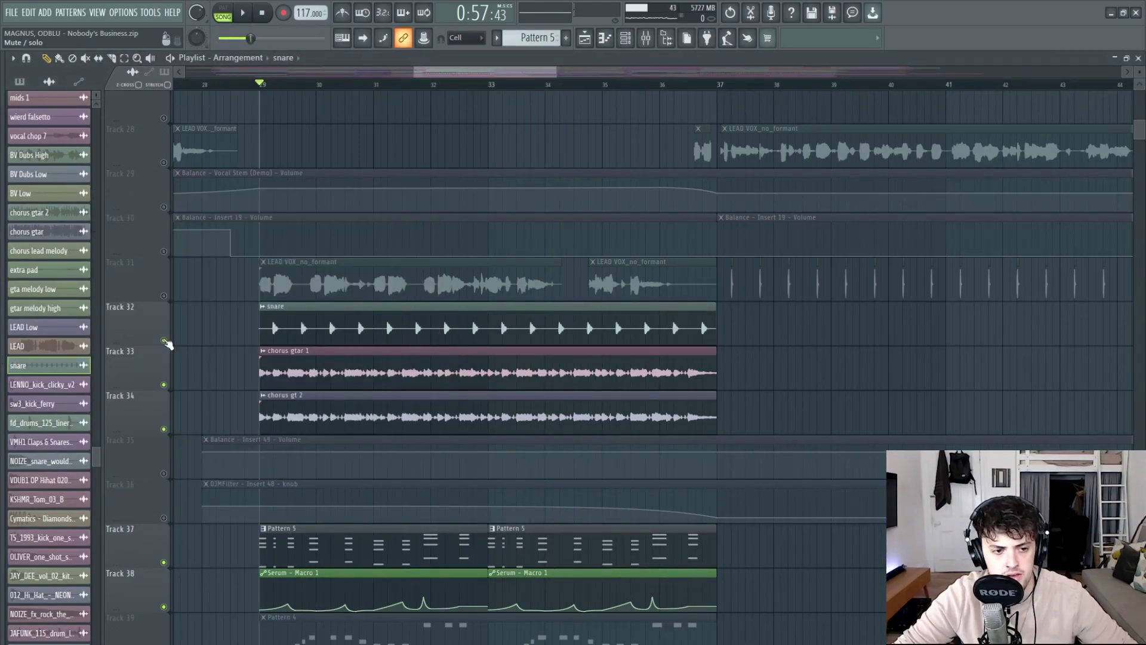
right_click(165, 341)
key(space)
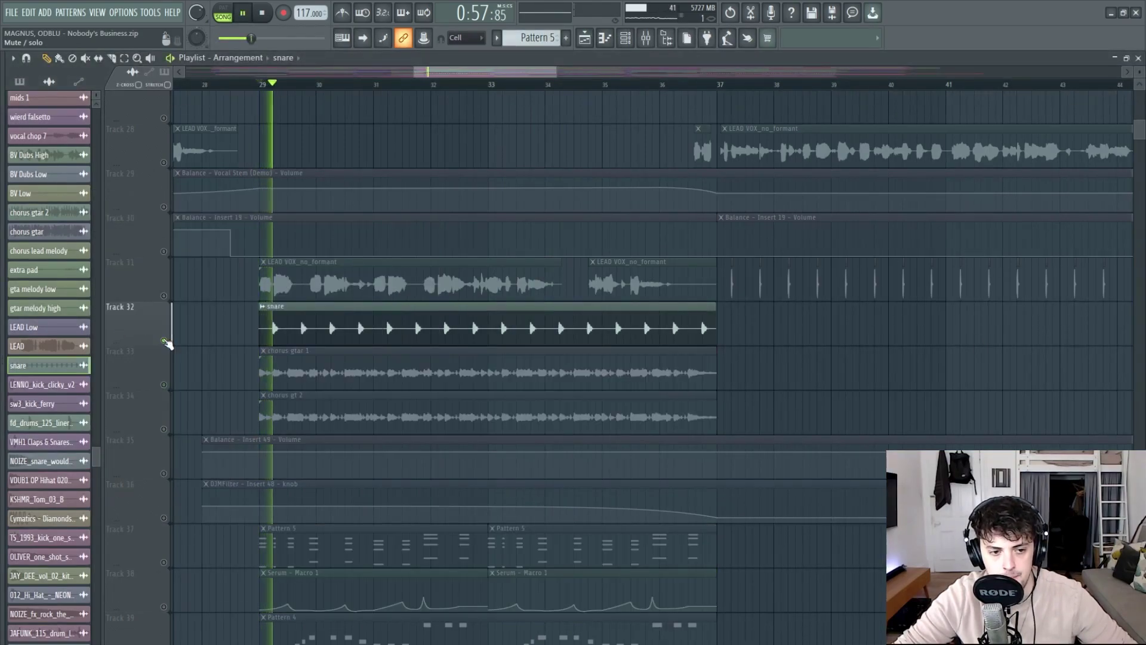
key(space)
right_click(165, 341)
Audition the keys_1 track on its own from bar 29 and restore all the other tracks.
ctrl+scroll(734, 496, down, 3)
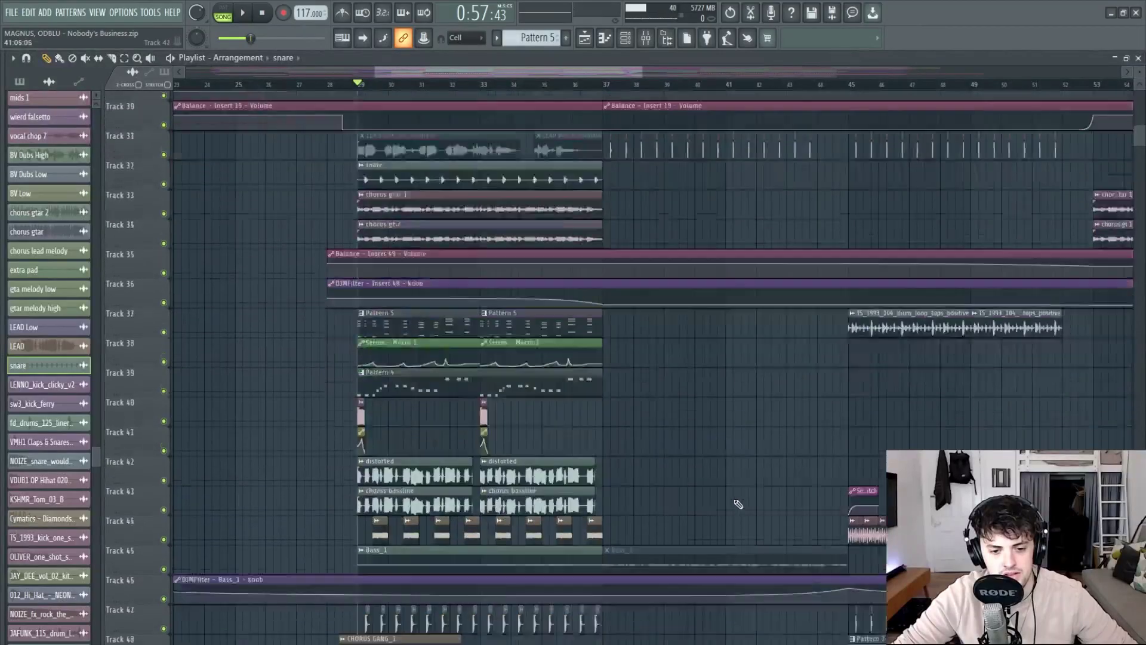
scroll(706, 391, down, 5)
scroll(703, 376, down, 9)
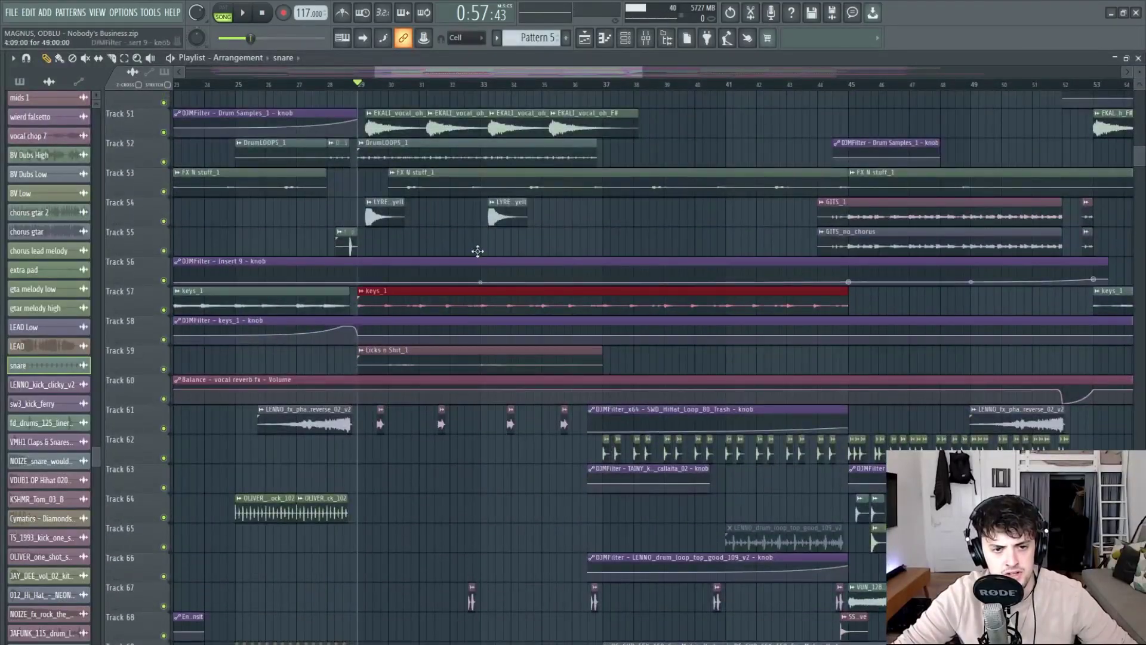
right_click(164, 310)
key(space)
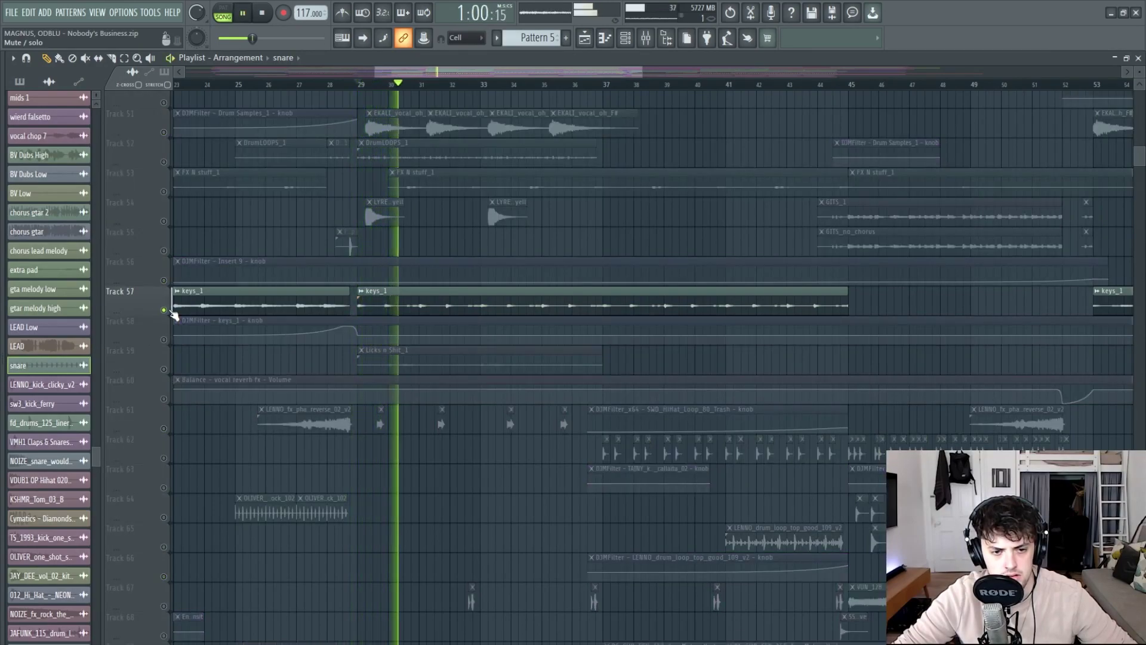
key(space)
right_click(163, 310)
Examine the chorus's drum, percussion, effect and automation layers across the lower tracks around bars 29 to 37.
scroll(447, 494, down, 8)
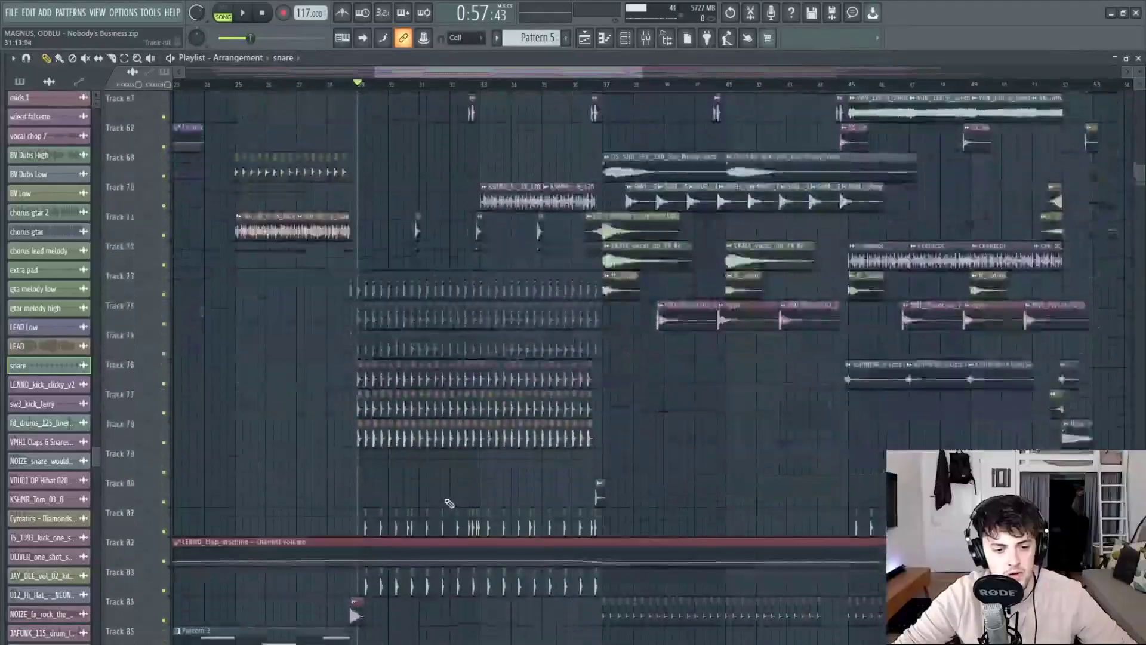
drag(719, 170, 271, 284)
scroll(475, 489, up, 4)
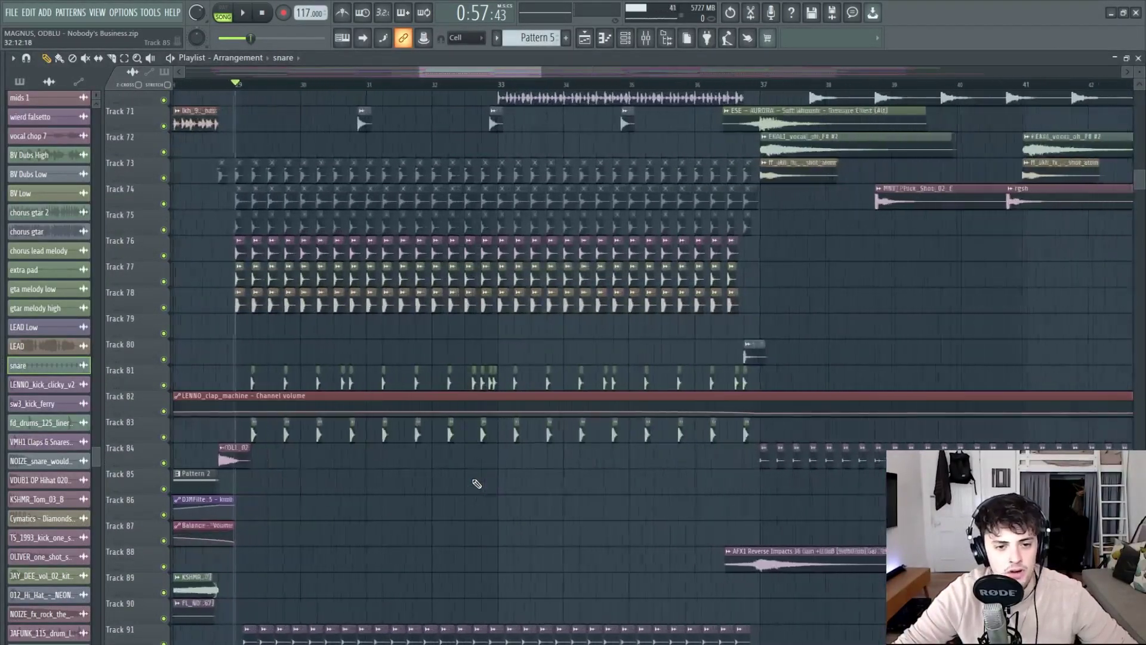
scroll(447, 501, down, 3)
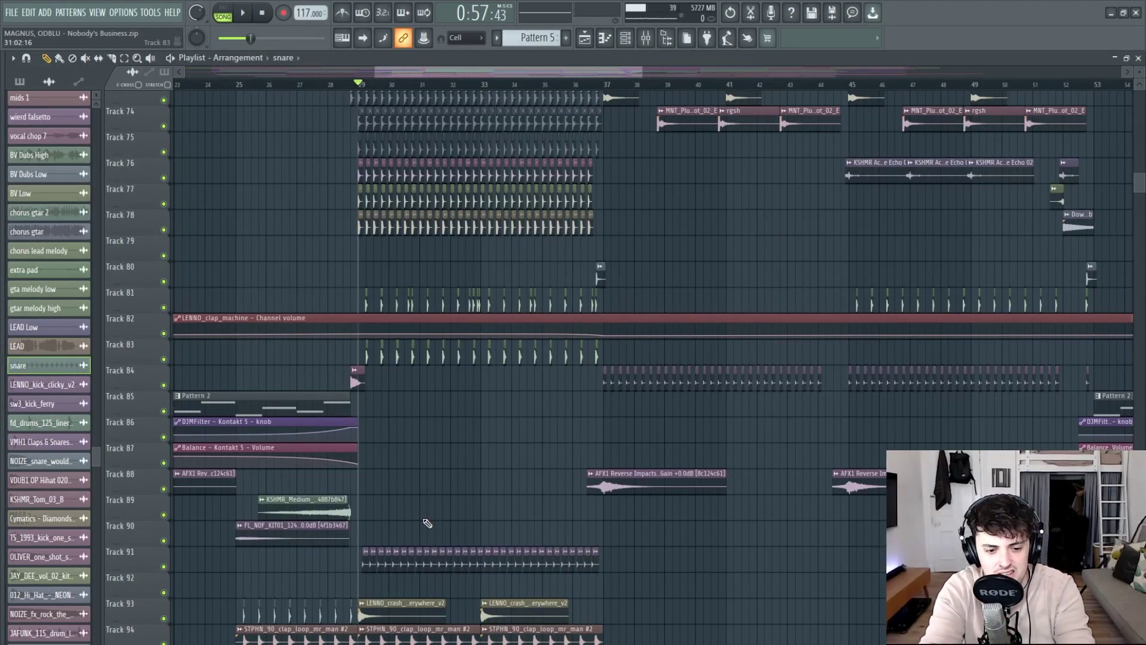
scroll(427, 523, down, 20)
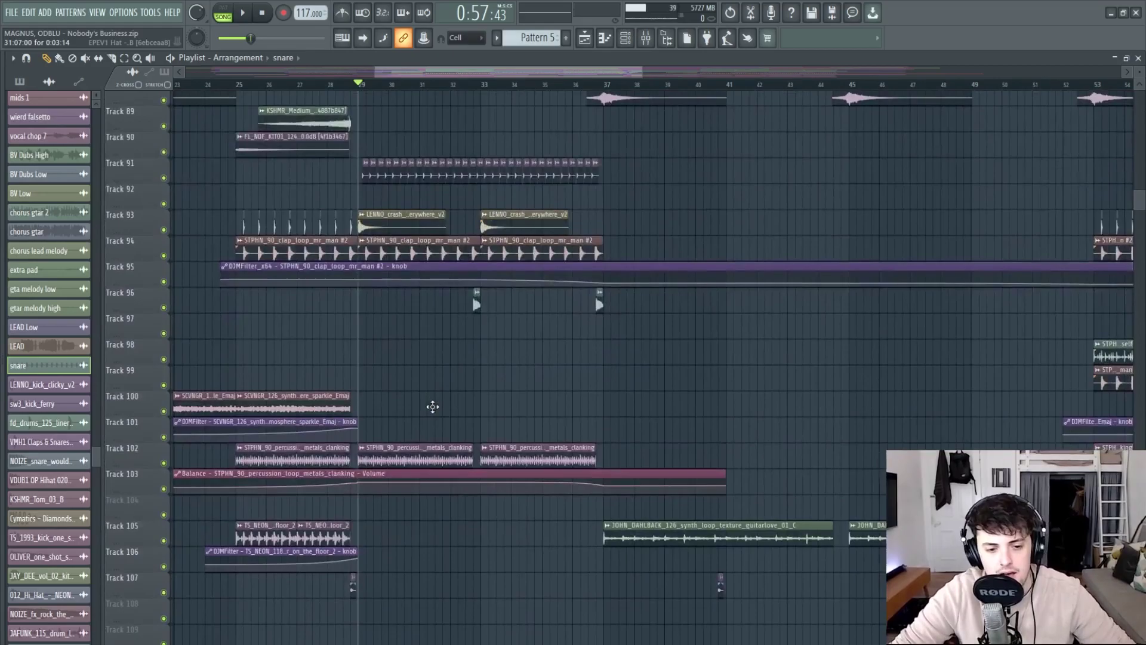
scroll(412, 470, up, 10)
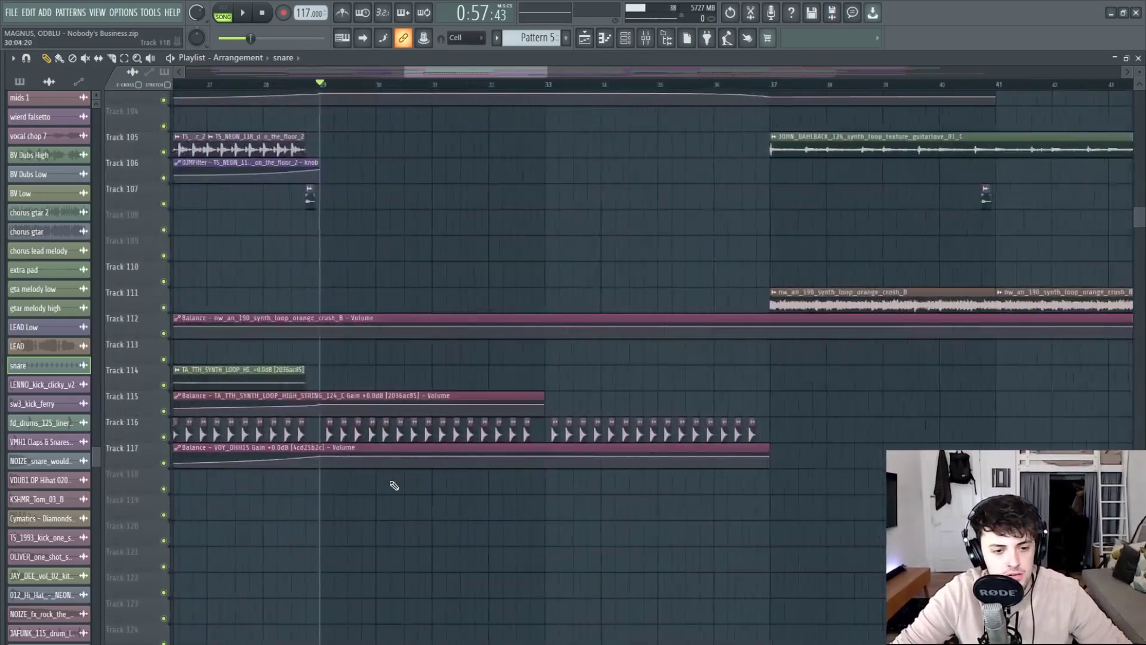
scroll(394, 478, up, 5)
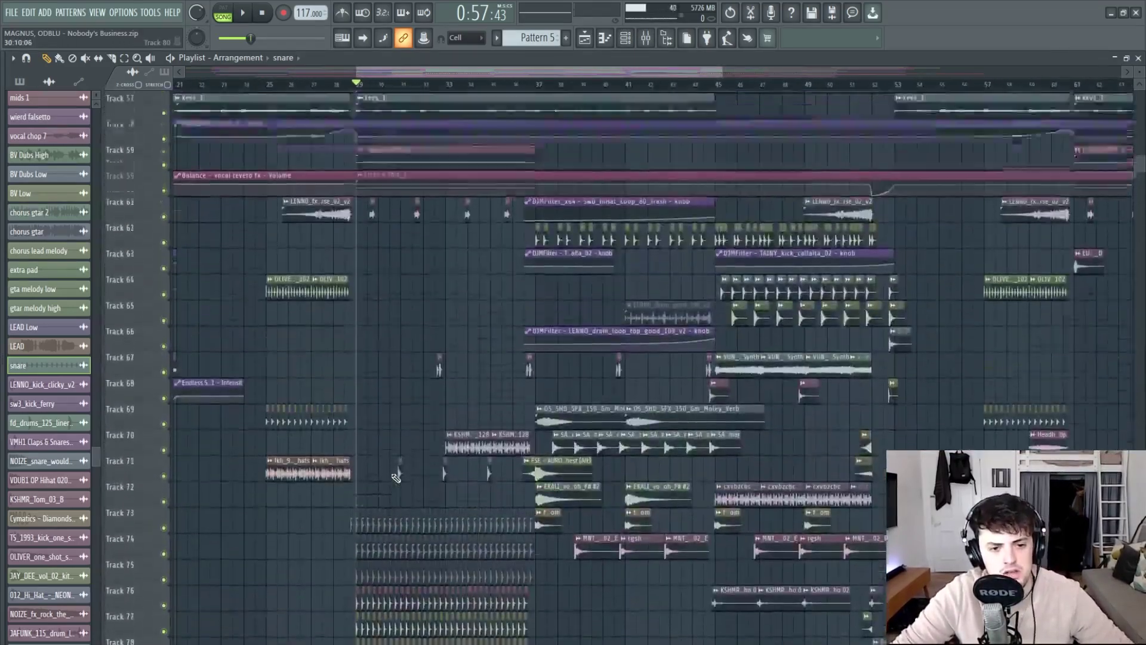
scroll(396, 478, up, 8)
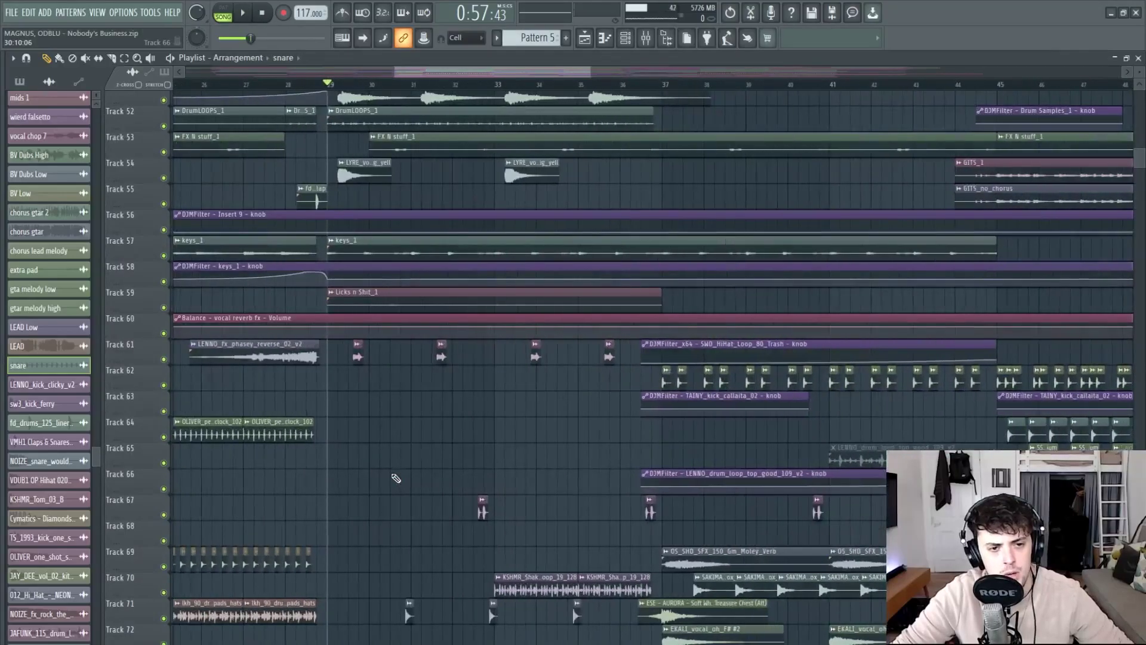
scroll(394, 477, up, 1)
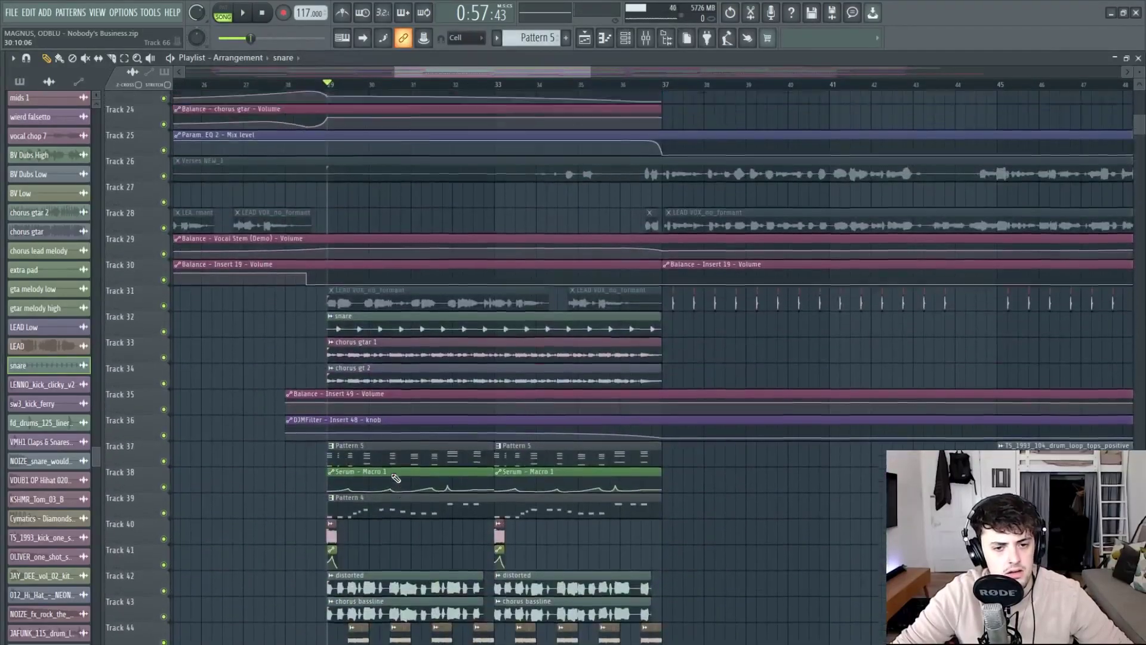
scroll(545, 501, down, 4)
scroll(827, 550, up, 1)
scroll(827, 550, down, 5)
Play the full arrangement from bar 36 into the section starting at bar 37.
drag(497, 70, 615, 81)
scroll(328, 285, up, 2)
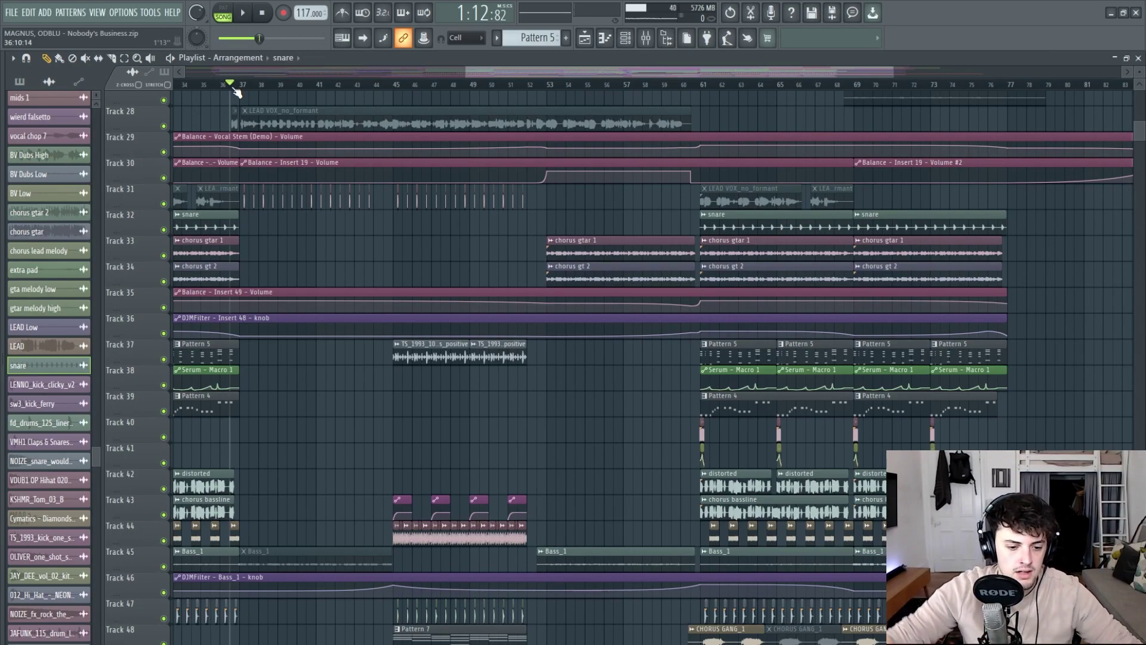
scroll(323, 239, down, 6)
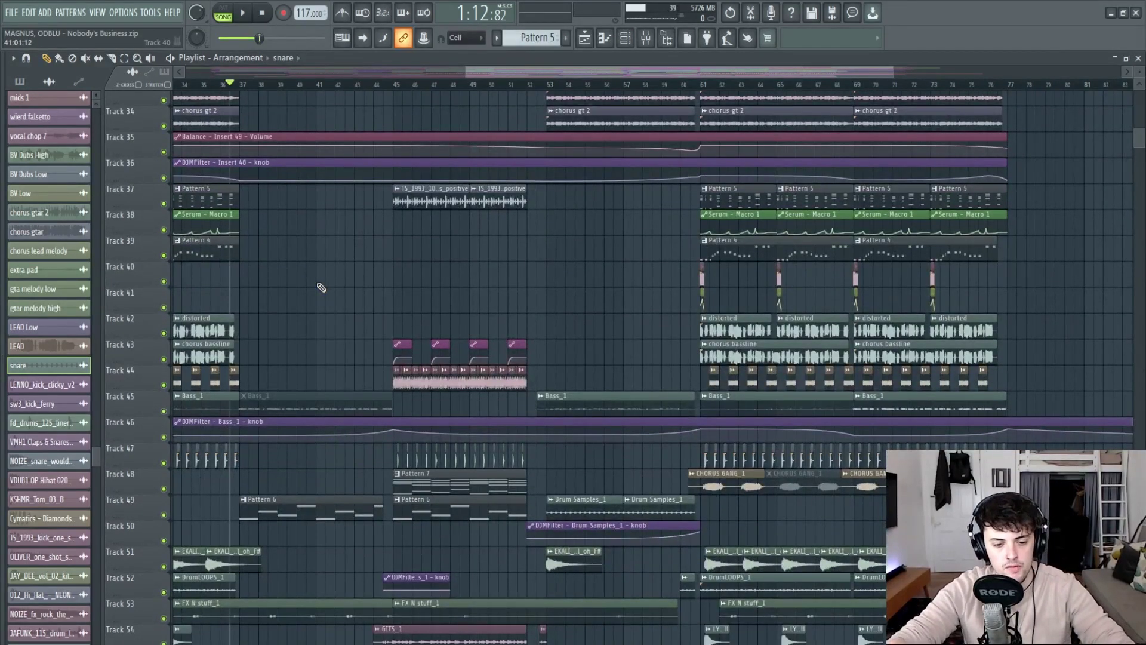
key(space)
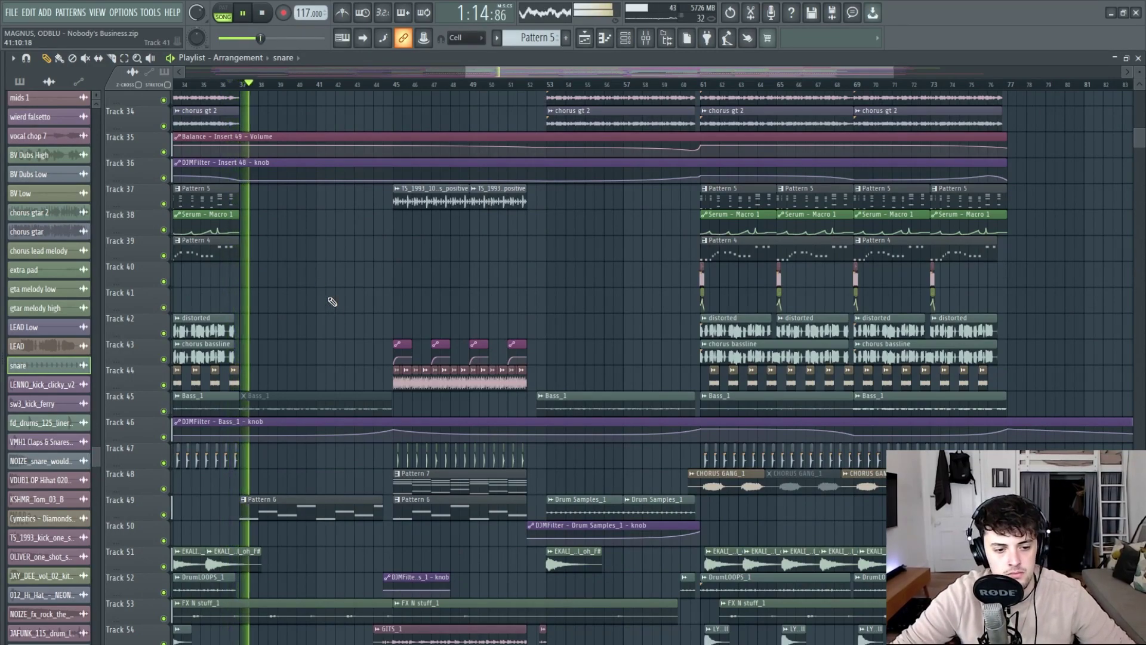
scroll(331, 302, down, 6)
ctrl+scroll(269, 298, up, 3)
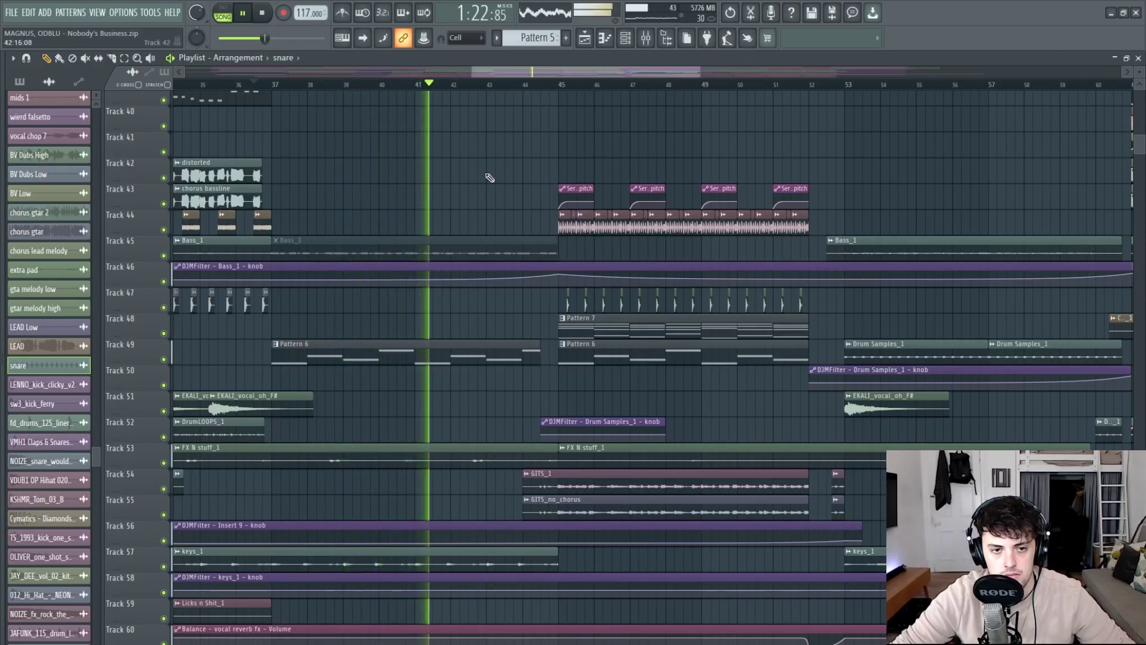
Play from bar 43 through the Pattern 7 section and stop at about bar 53.
drag(496, 74, 524, 73)
click(417, 85)
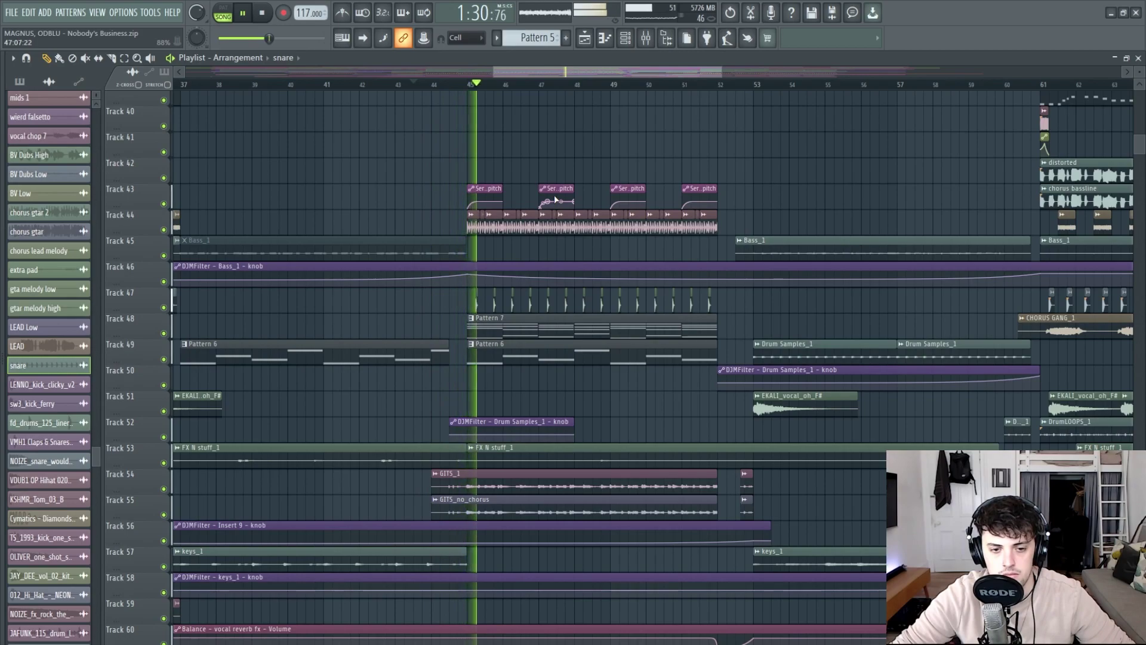
scroll(689, 309, down, 3)
scroll(646, 330, up, 1)
scroll(645, 339, up, 1)
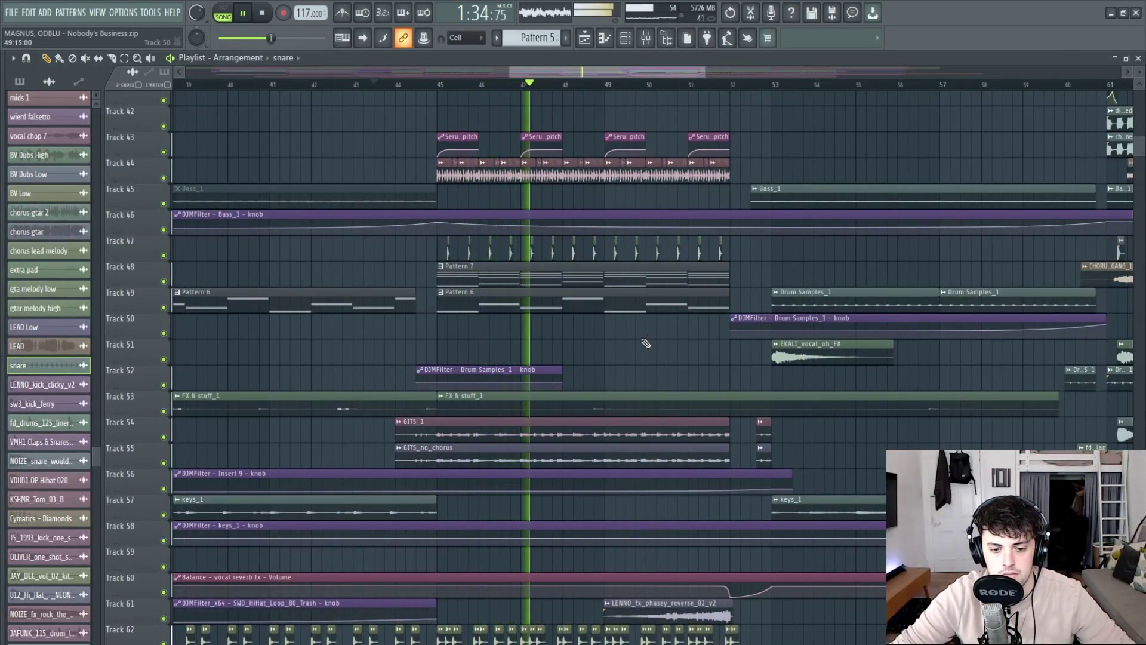
scroll(646, 344, down, 1)
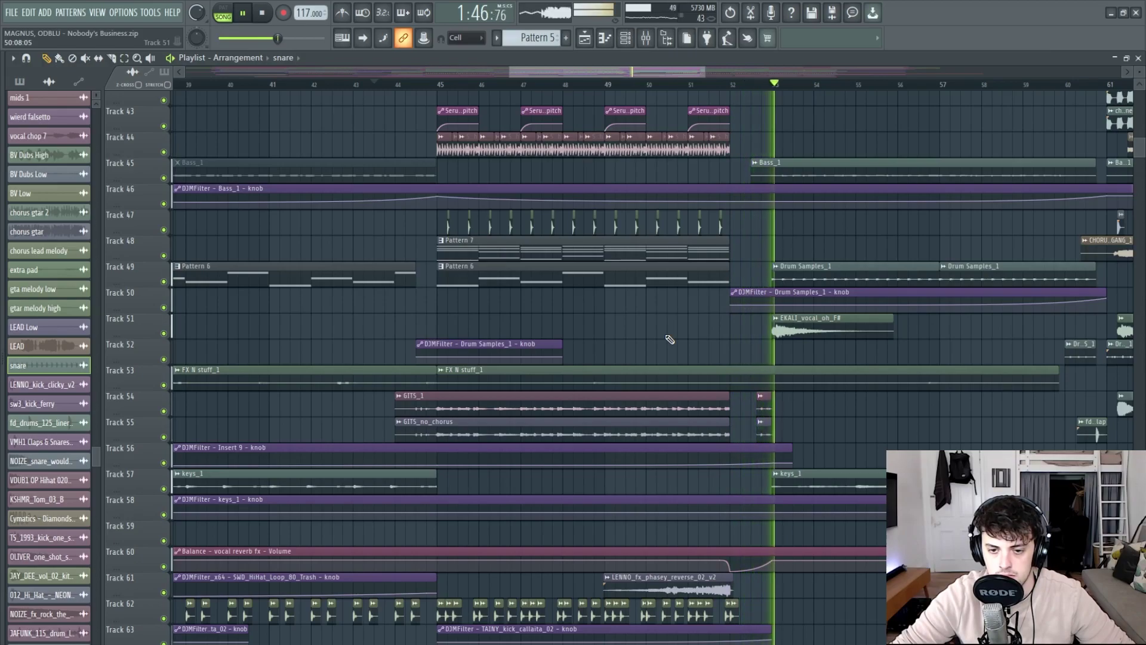
key(space)
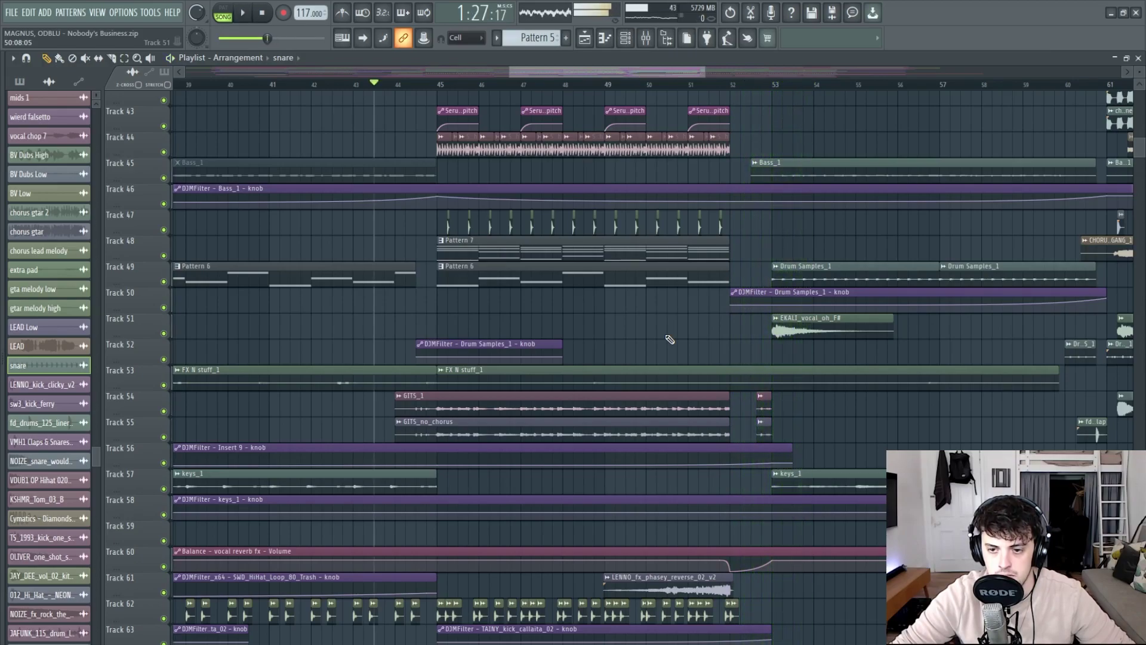
Set the playback position to bar 37 and solo the keys_1 track.
drag(1070, 238, 808, 489)
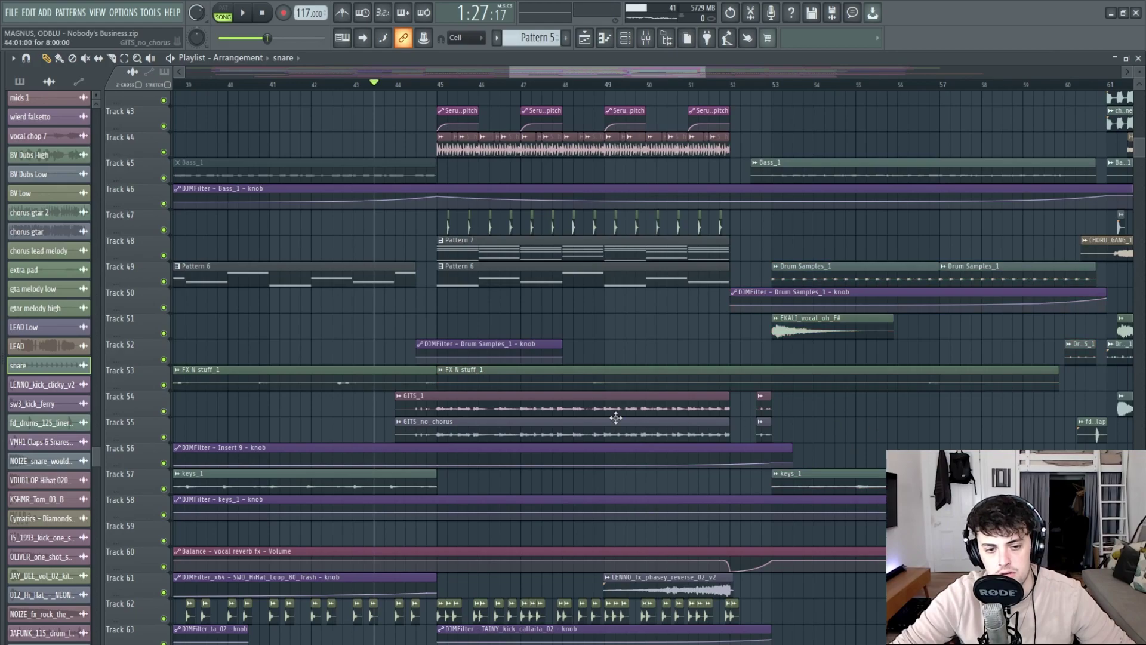
scroll(374, 384, down, 3)
scroll(259, 70, up, 1)
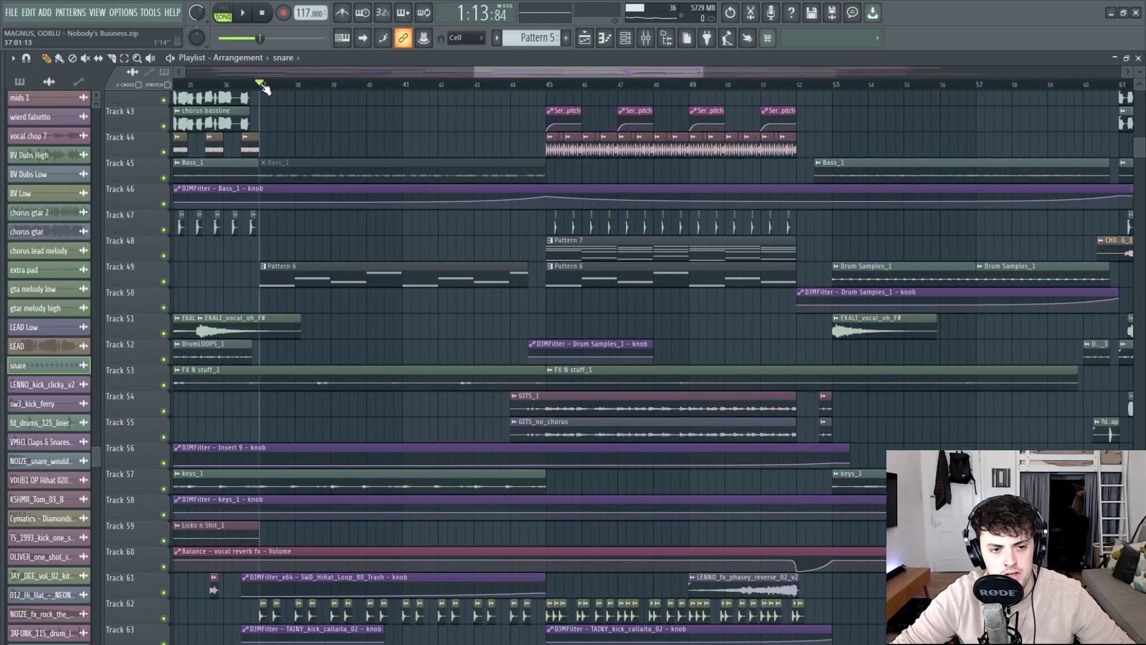
scroll(312, 281, down, 2)
ctrl+click(164, 385)
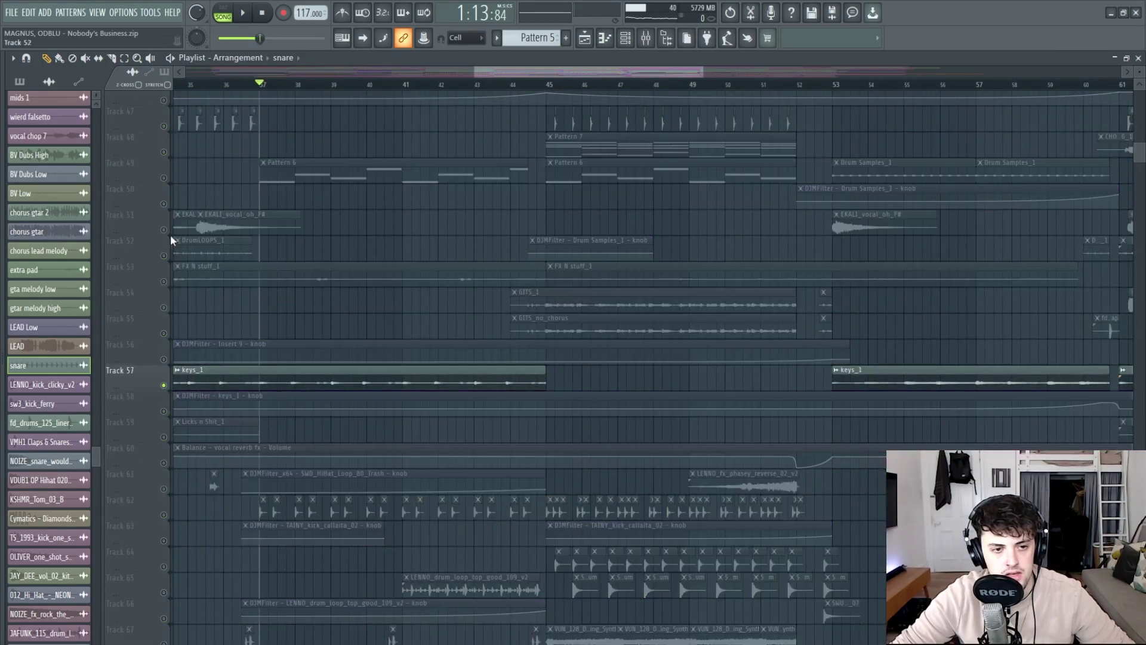
Unmute the Pattern 6, kick and kick filter automation tracks, check the Kick_09 sample, and play them with the keys from bar 37.
double_click(261, 506)
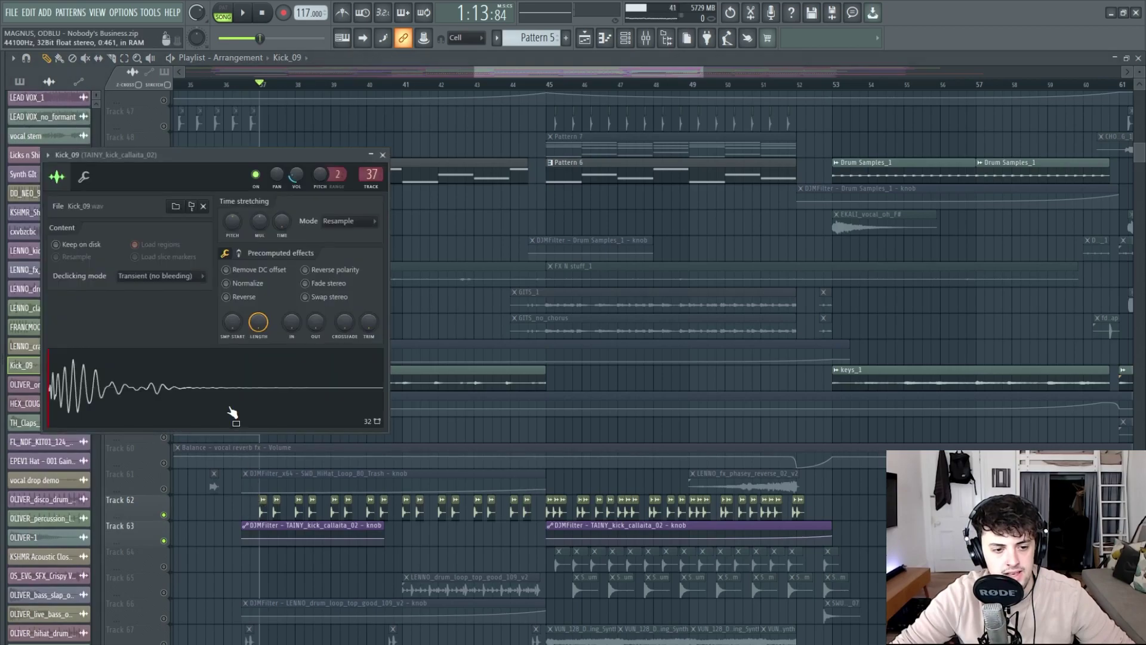
key(Escape)
key(space)
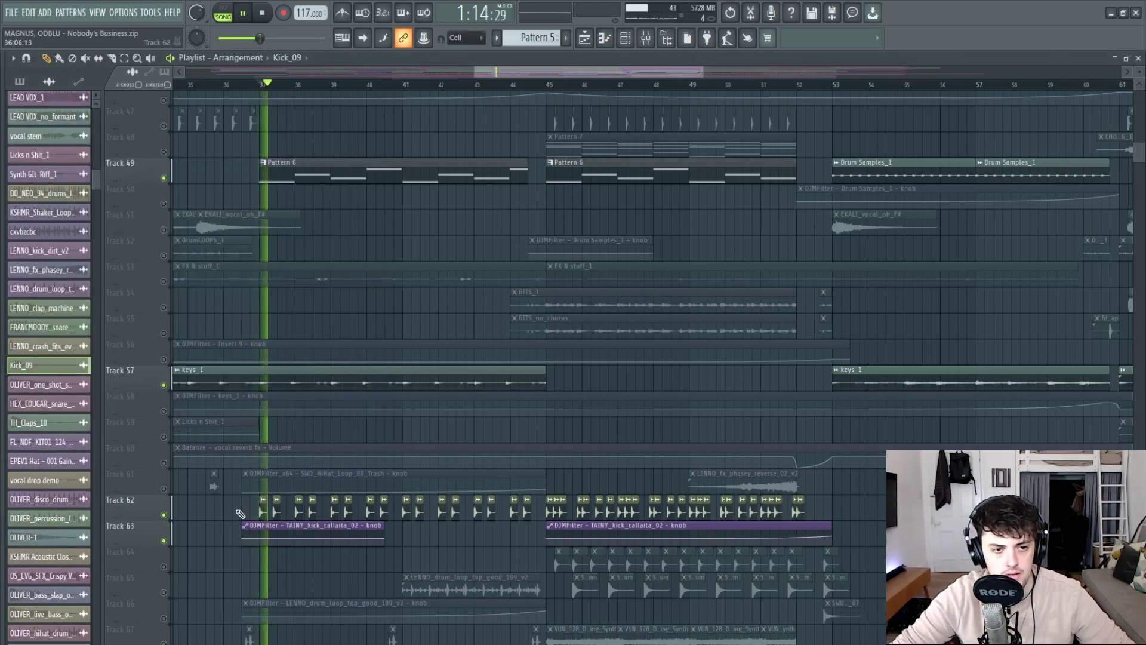
scroll(259, 502, down, 1)
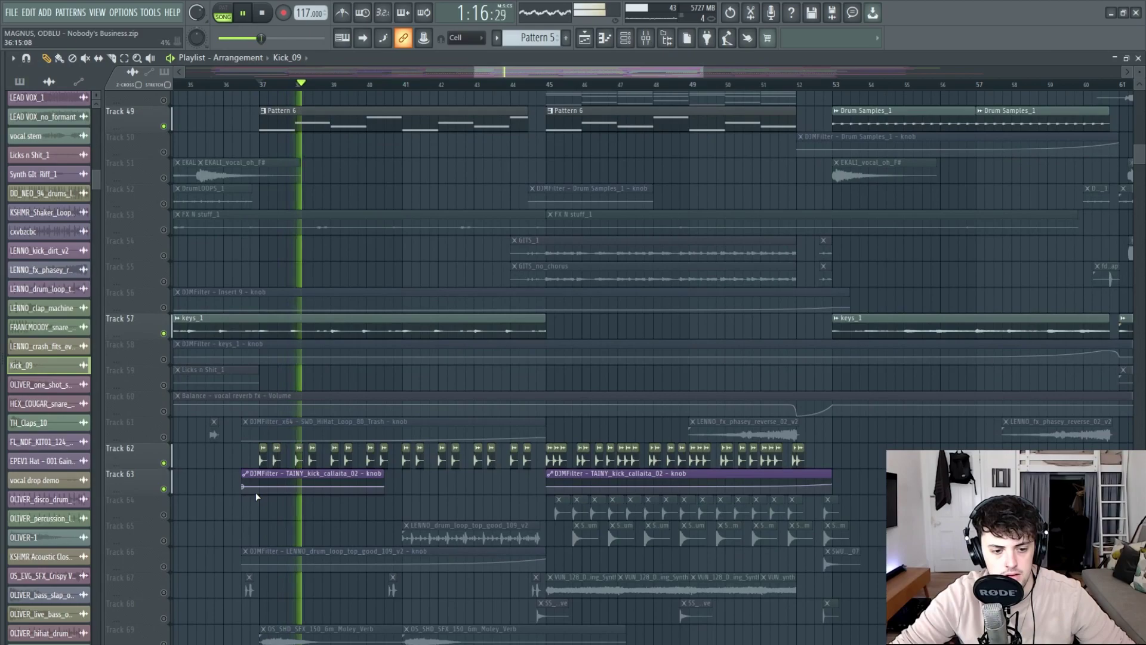
scroll(255, 493, up, 1)
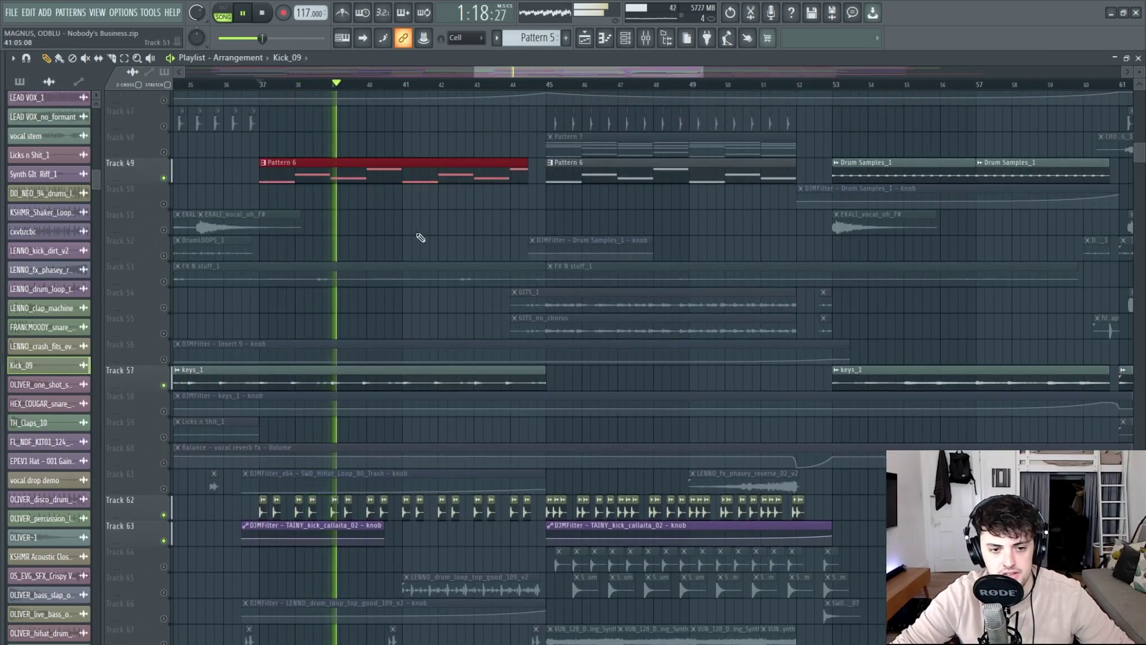
scroll(468, 257, down, 4)
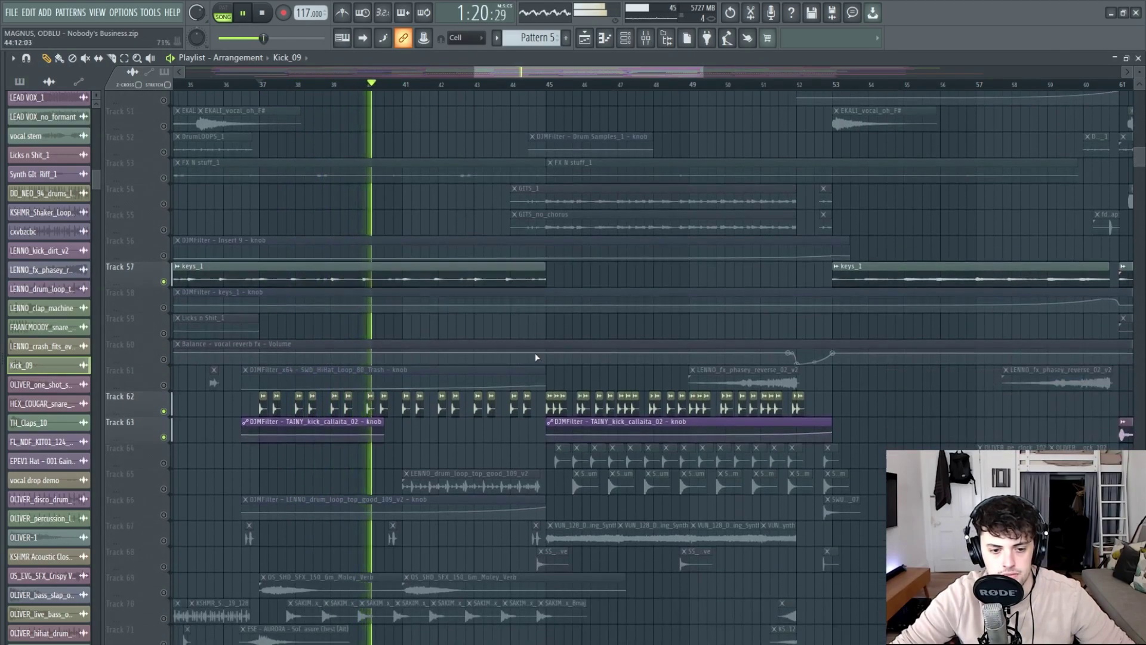
key(space)
Unmute tracks 65, 66 and 69 to 73, check the SAKIMA_synth_one_shot_truckvox_Bmaj sample, and start playback from bar 37.
click(304, 524)
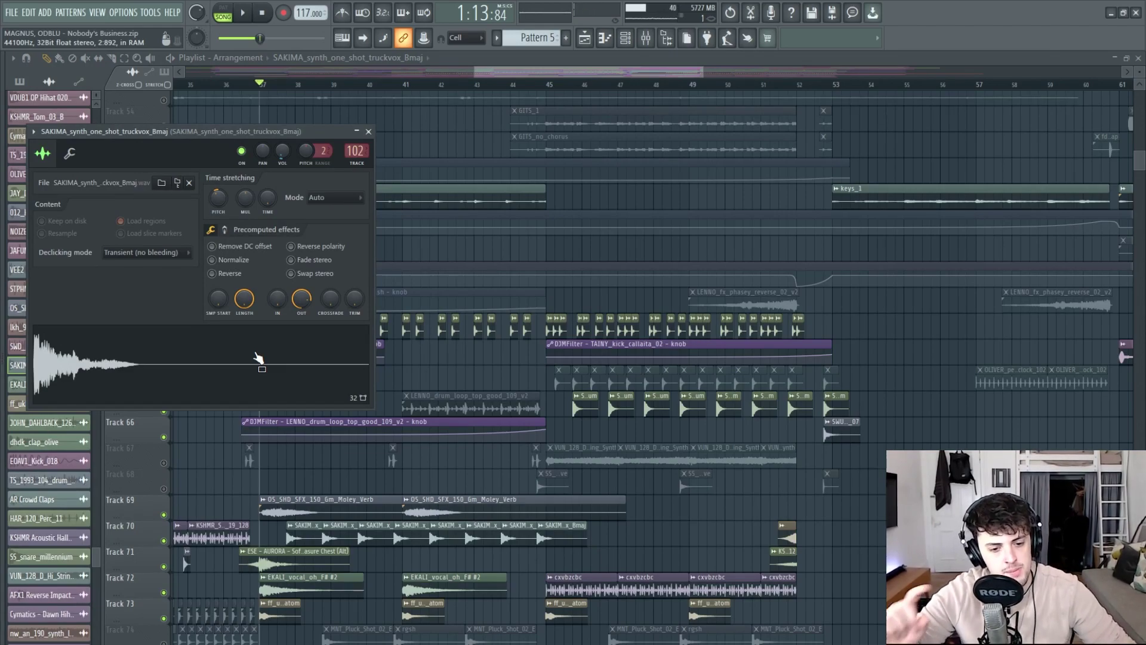
key(Escape)
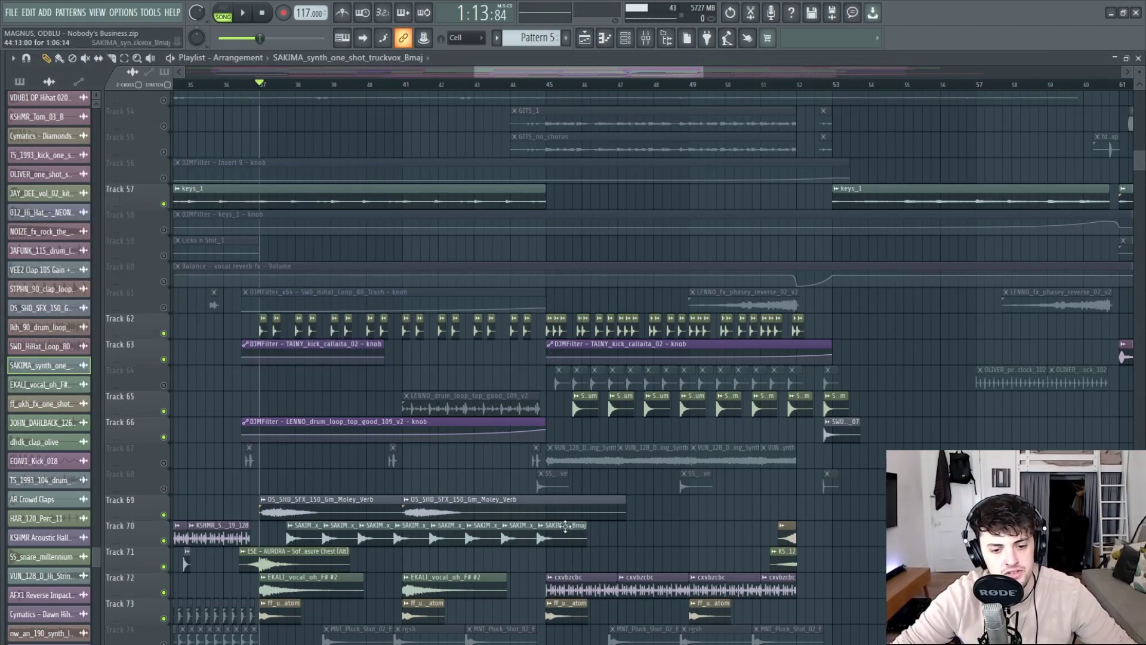
drag(597, 536, 316, 535)
ctrl+click(335, 484)
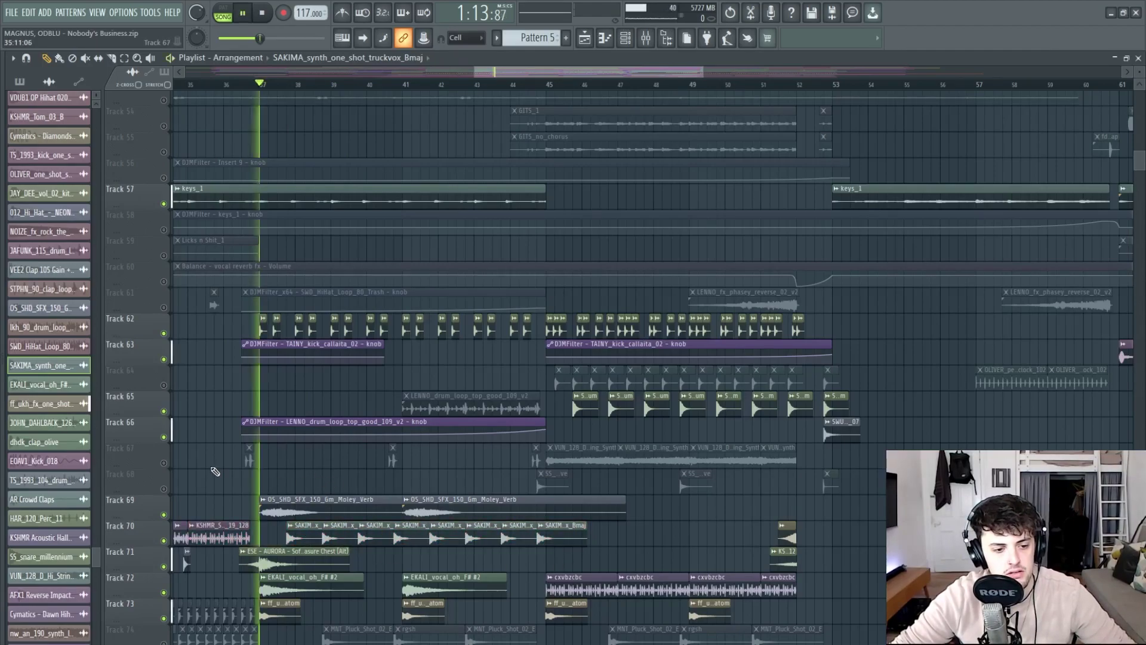
Unmute the MNT_Pluck_Shot_02_E track, save the project, and let the layers play on until bar 45.
scroll(215, 472, down, 3)
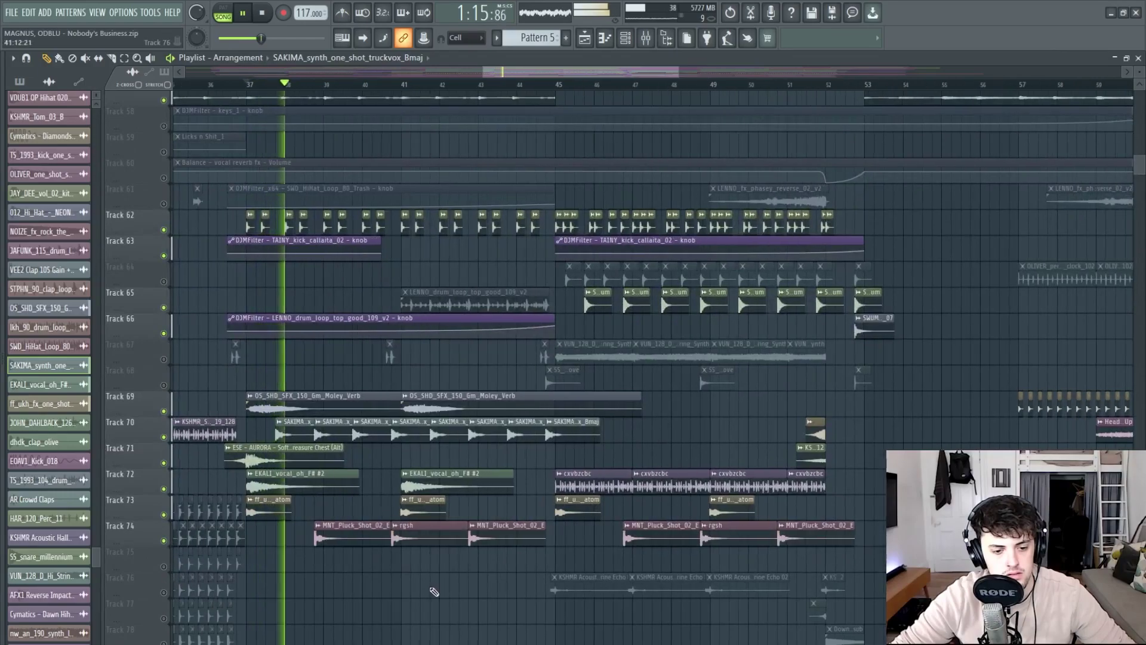
scroll(434, 591, up, 1)
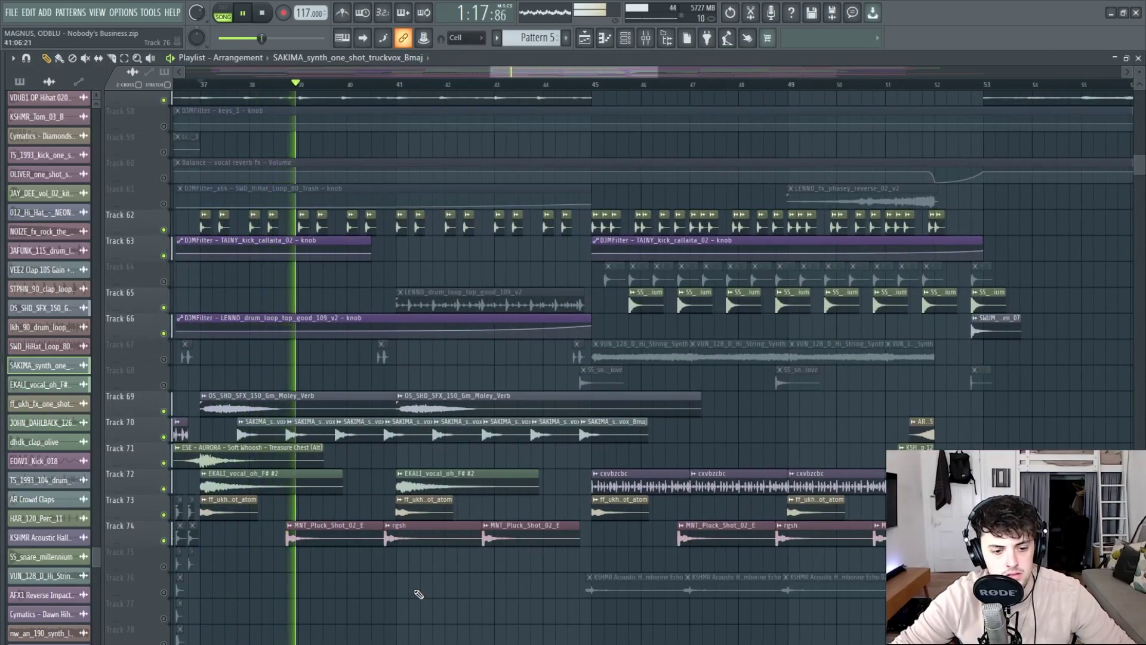
drag(513, 545, 238, 542)
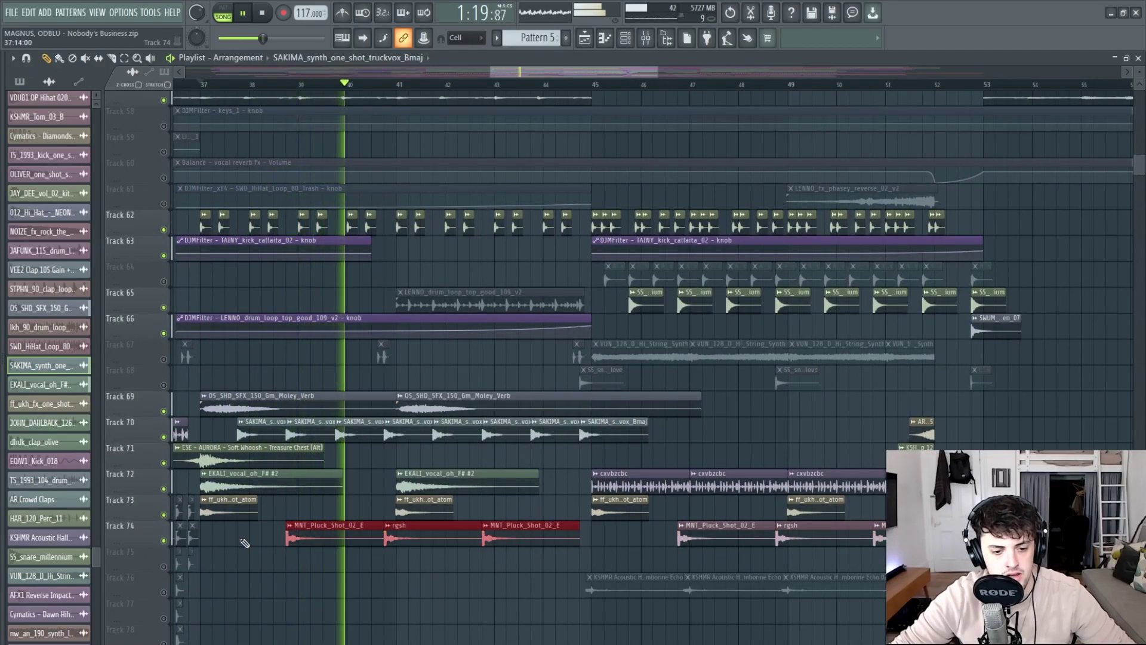
key(ctrl+s)
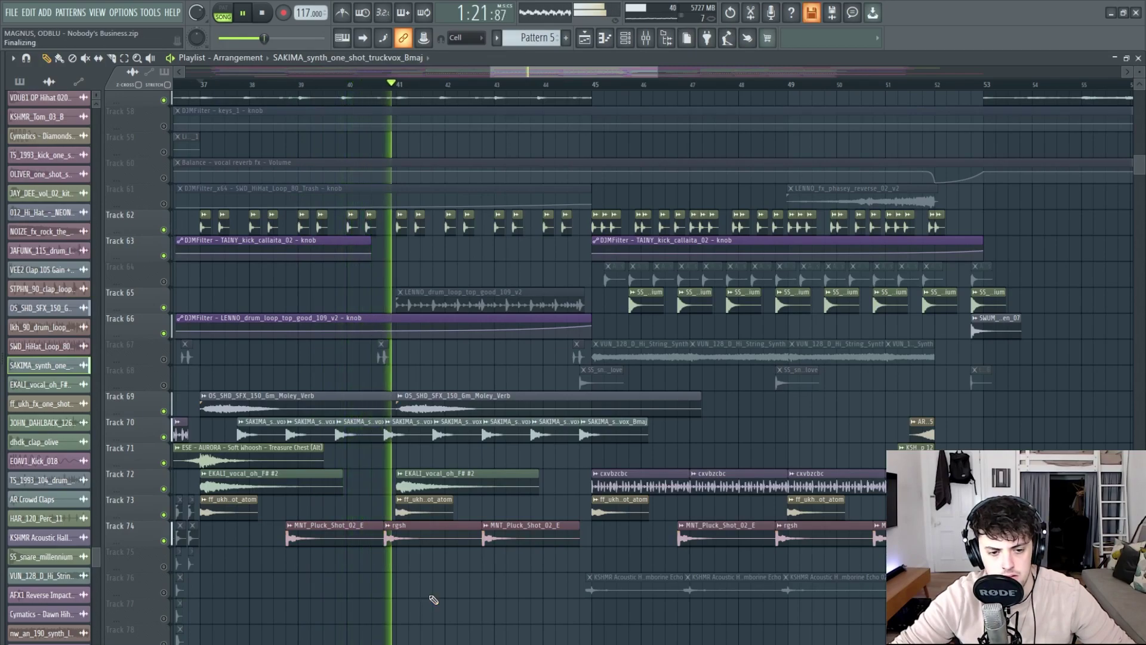
scroll(521, 567, down, 1)
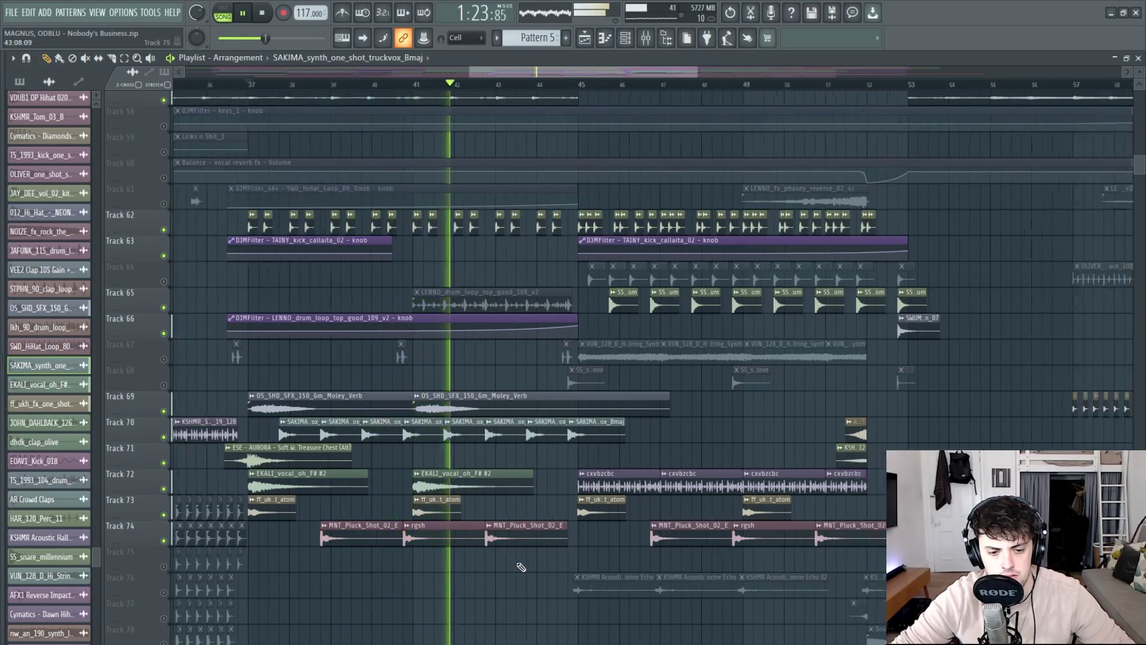
scroll(657, 558, down, 2)
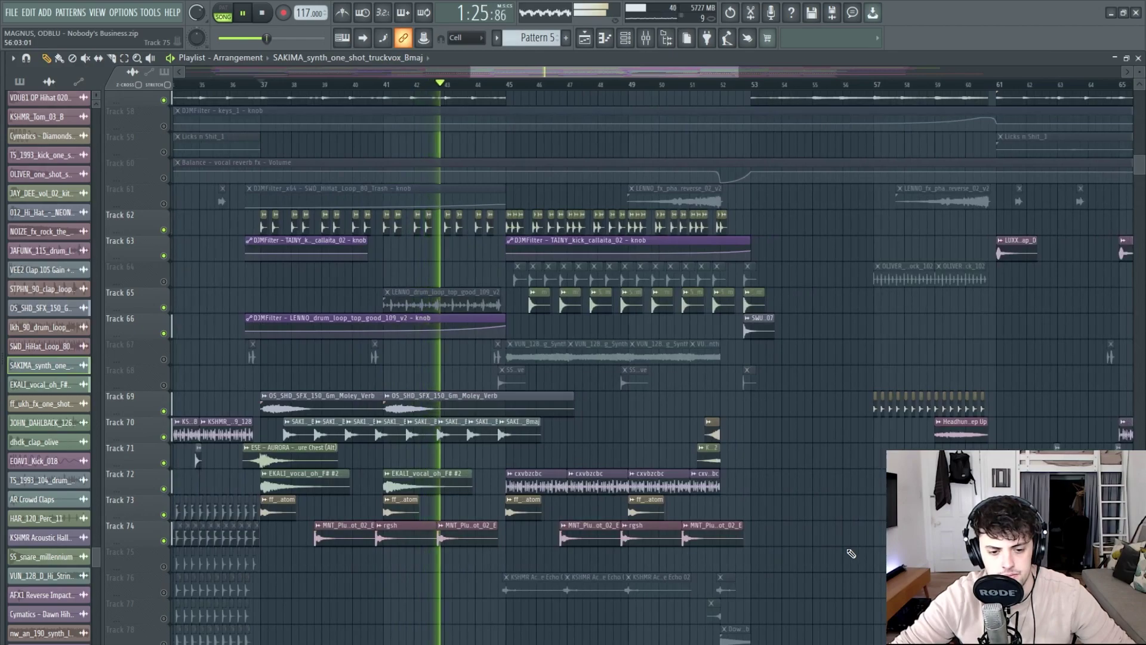
scroll(862, 550, up, 2)
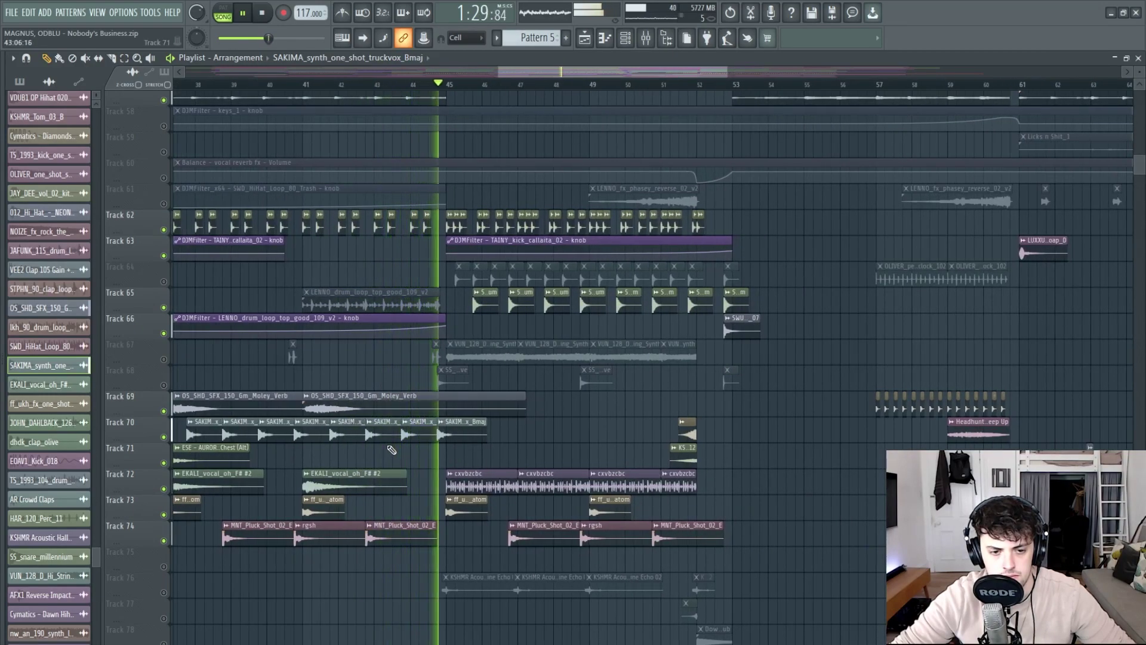
key(space)
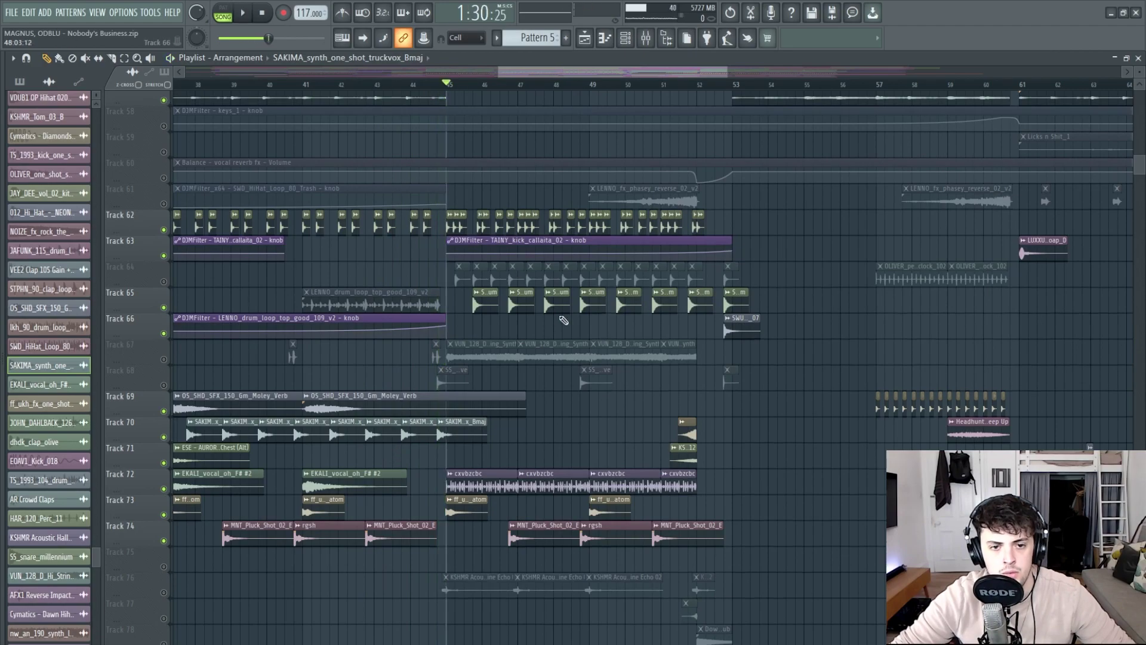
Select the cxvbzcbc clips on track 72, unmute the KSHMR Acoustic Hall Tamborine Echo 02 track, and play into bar 45.
scroll(656, 388, up, 3)
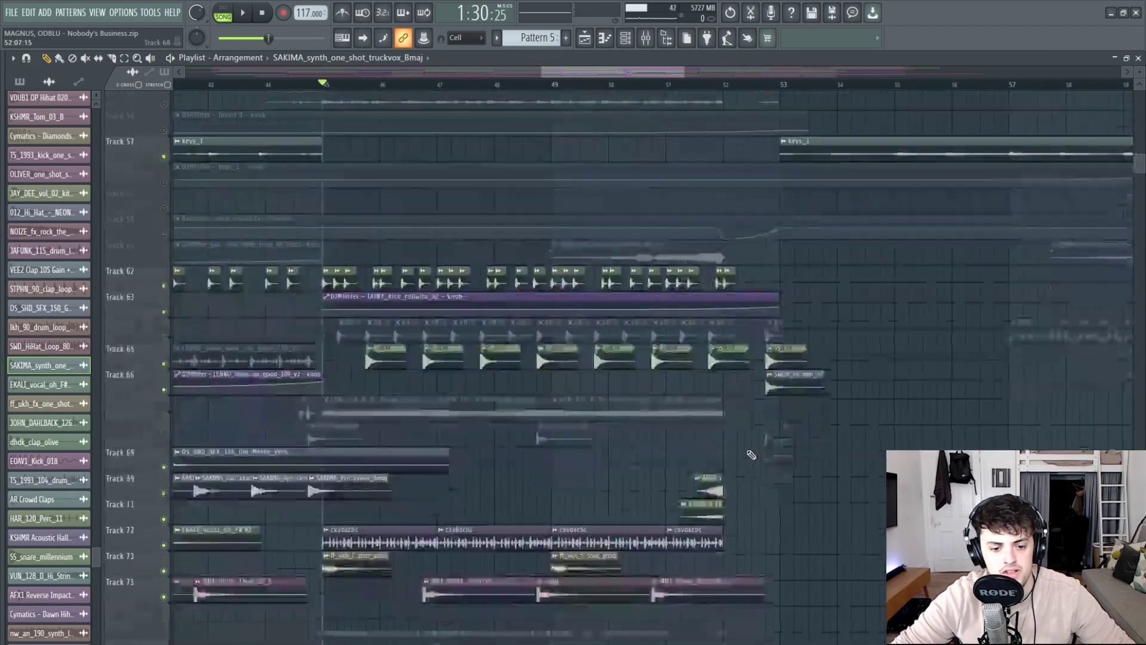
drag(777, 454, 332, 485)
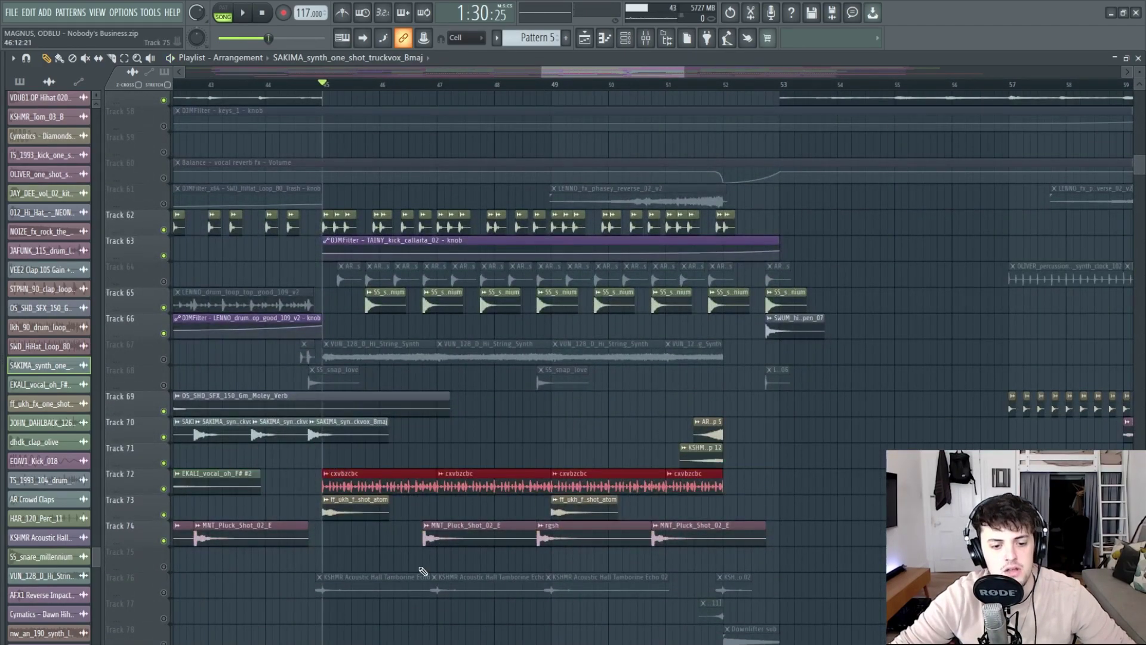
scroll(375, 564, down, 2)
scroll(224, 452, down, 3)
click(164, 463)
scroll(323, 88, up, 3)
key(space)
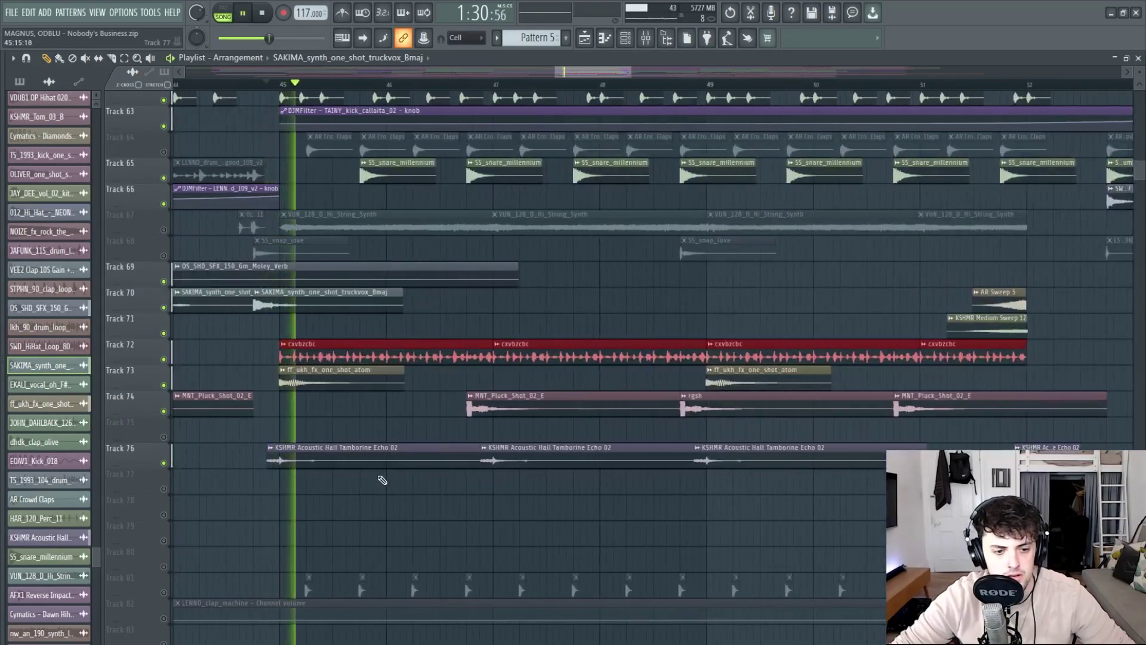
Stop playback, unmute tracks 81 and 84, and check their LENNO_clap_machine and Cymatics - Dawn Hihat 1 samples.
scroll(378, 475, down, 3)
key(space)
click(164, 514)
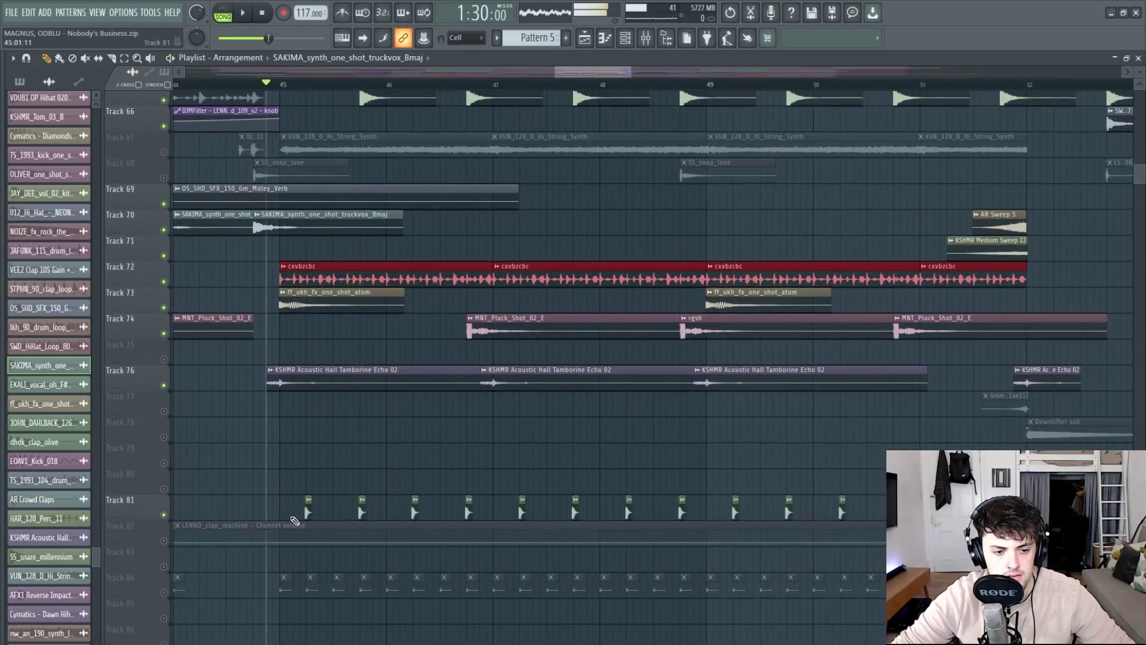
click(308, 502)
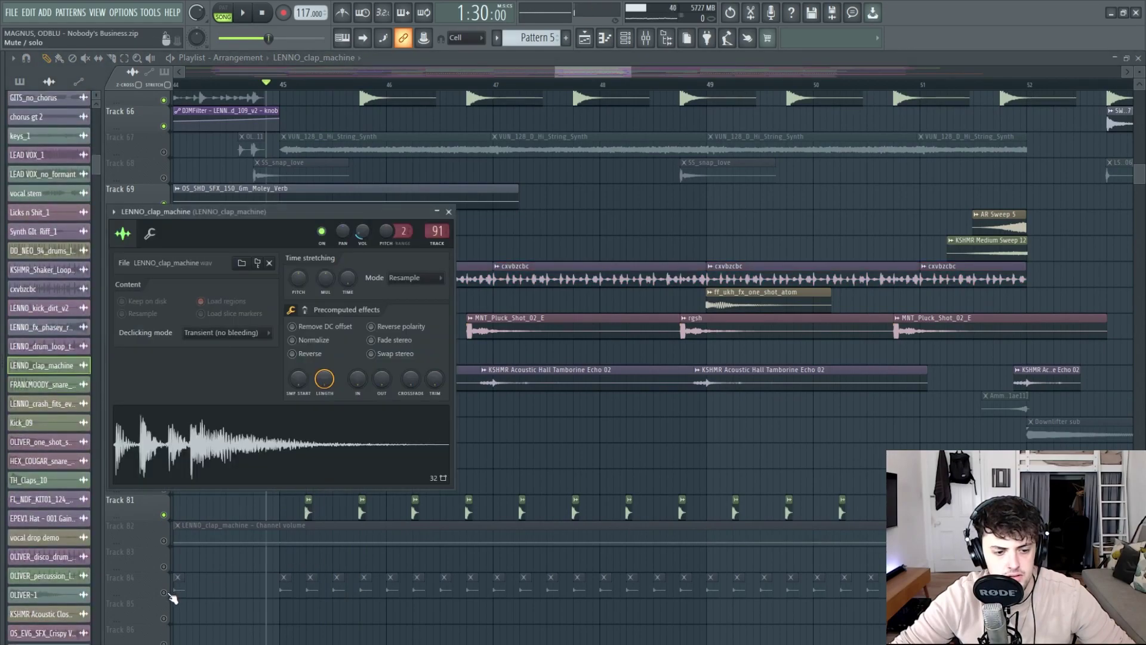
click(164, 593)
click(285, 588)
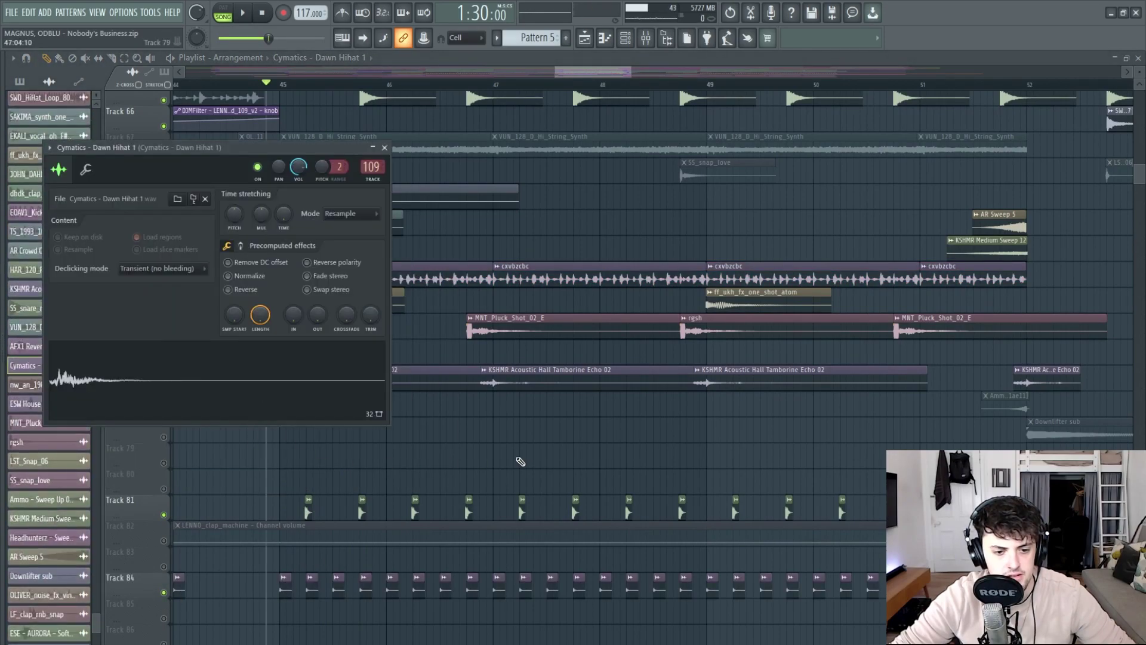
key(Escape)
Unmute track 67 and check its VUN_128_D_Hi_String_Synth sample.
scroll(222, 386, up, 5)
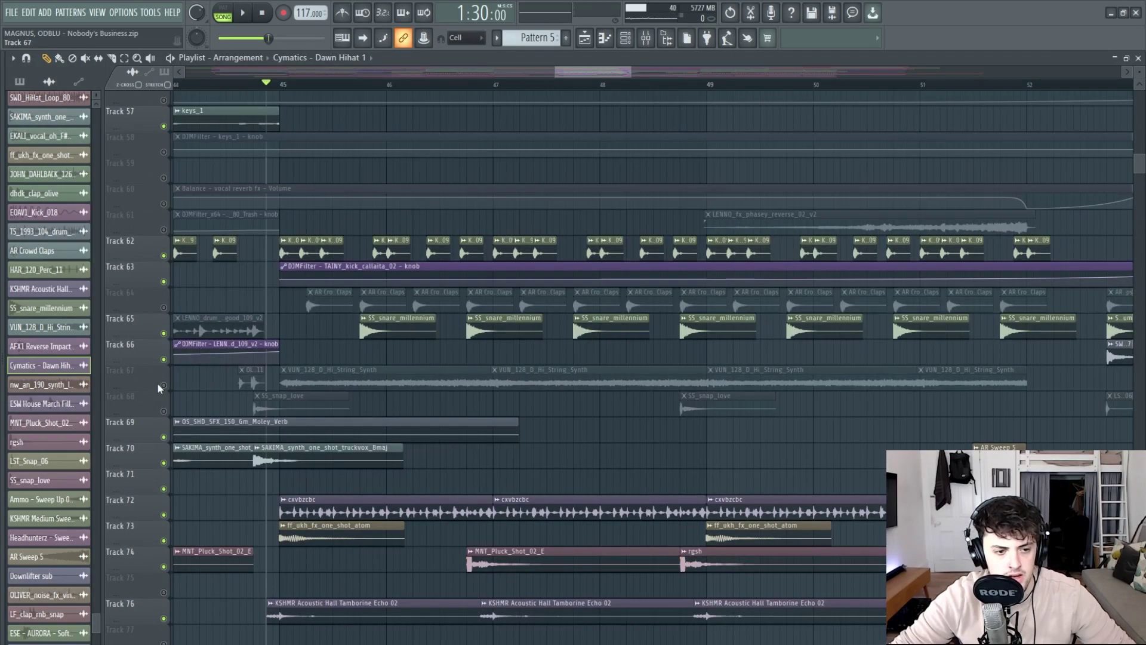
click(164, 385)
click(281, 387)
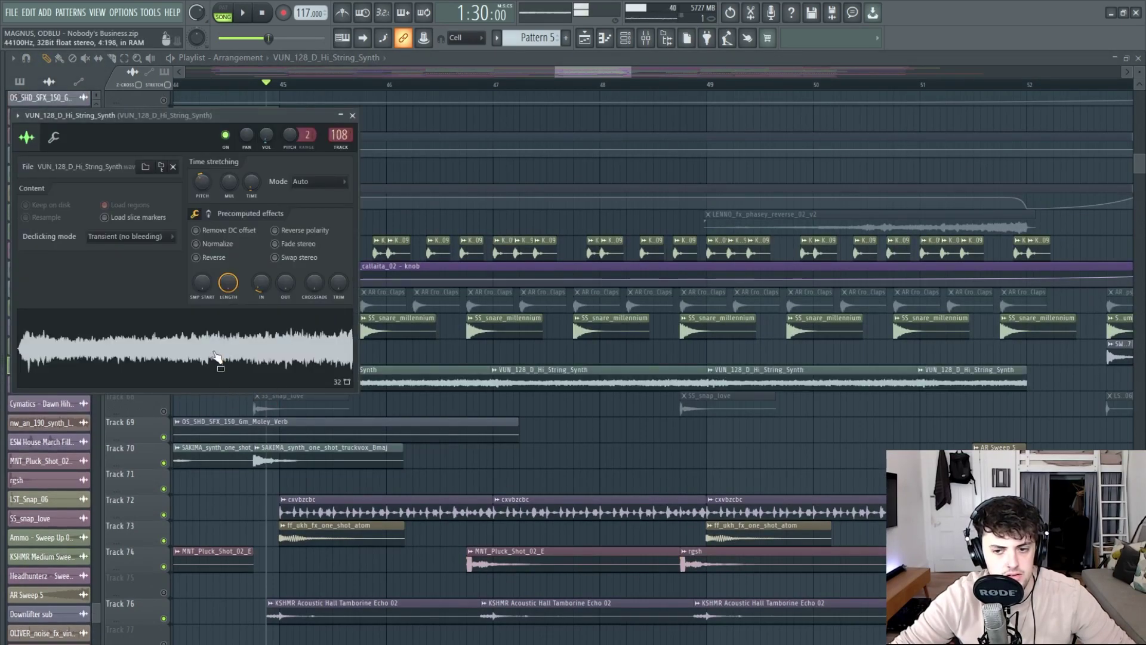
key(Escape)
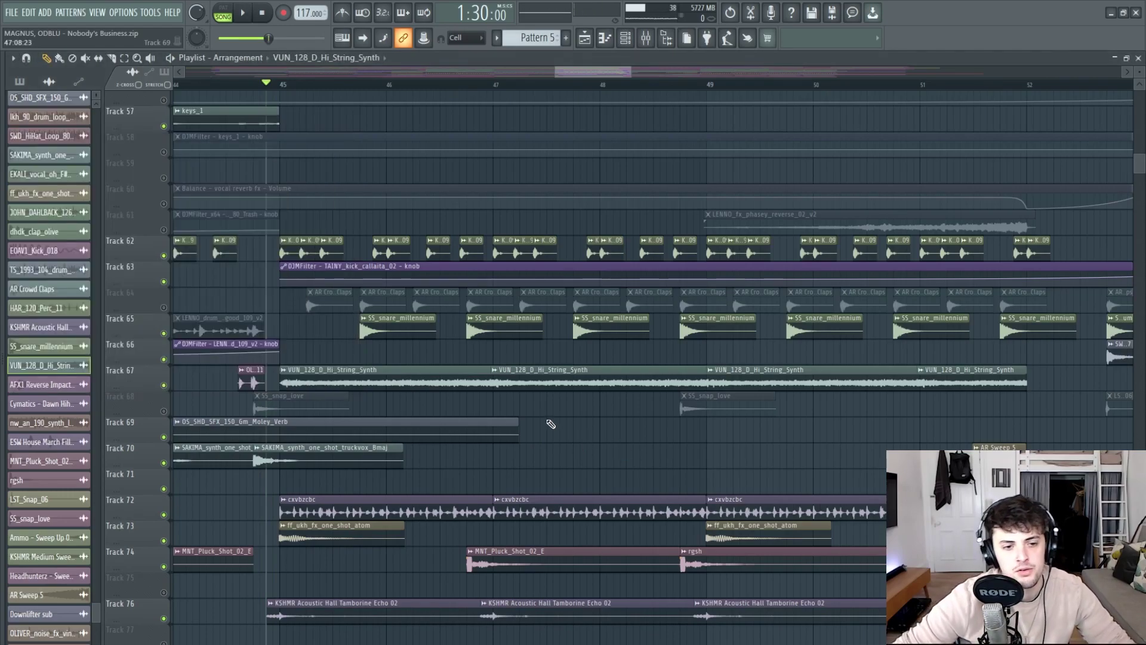
Check the AR Crowd Claps sample, unmute its track 64, and play the combined layers from just before bar 45.
scroll(418, 370, up, 1)
click(330, 316)
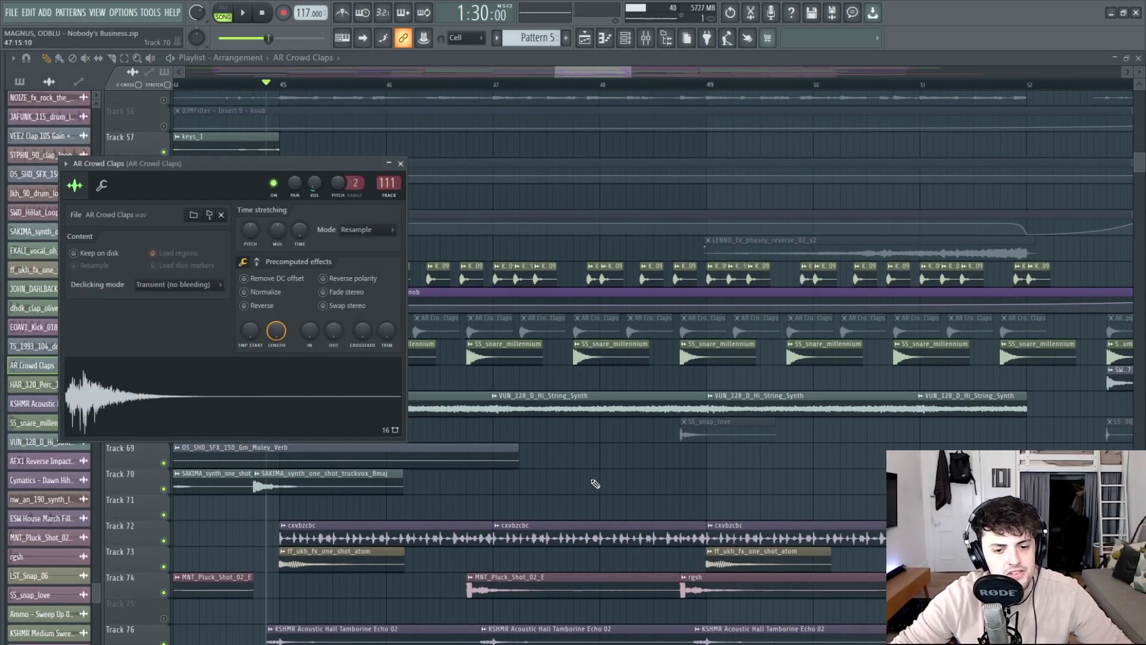
key(Escape)
click(167, 335)
key(space)
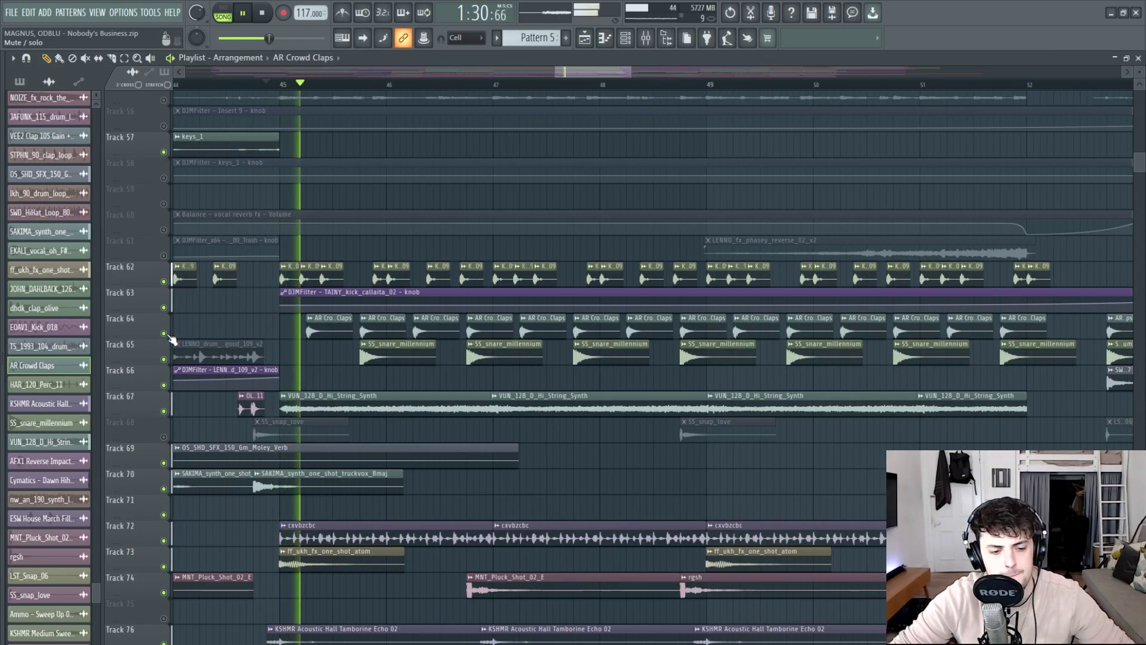
scroll(667, 406, down, 4)
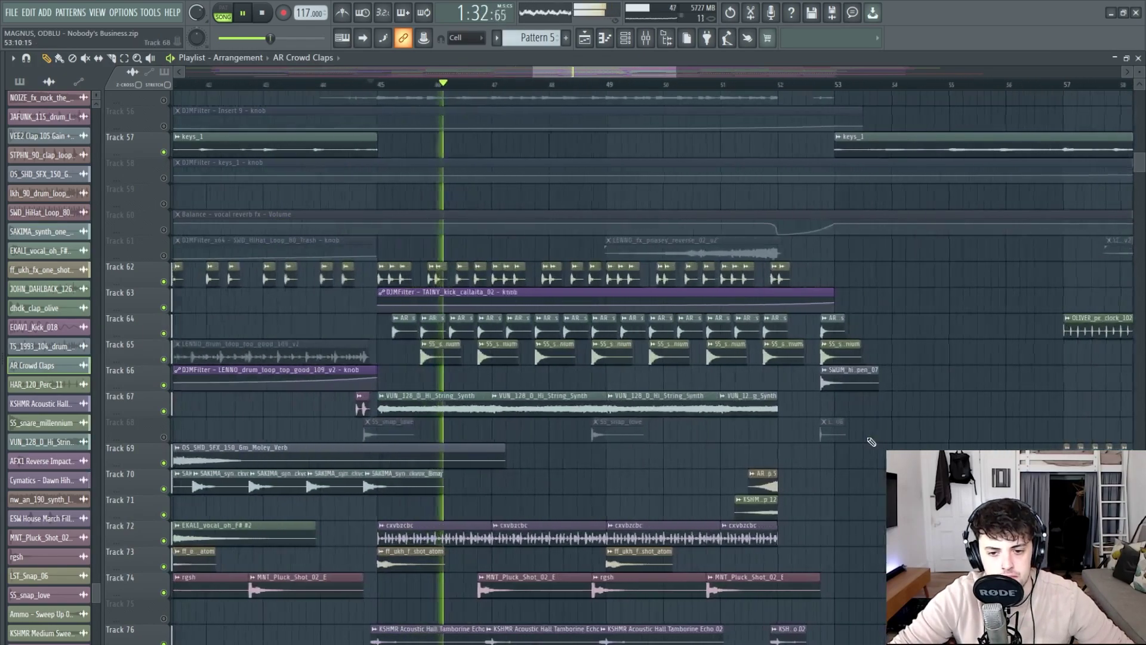
scroll(872, 442, down, 4)
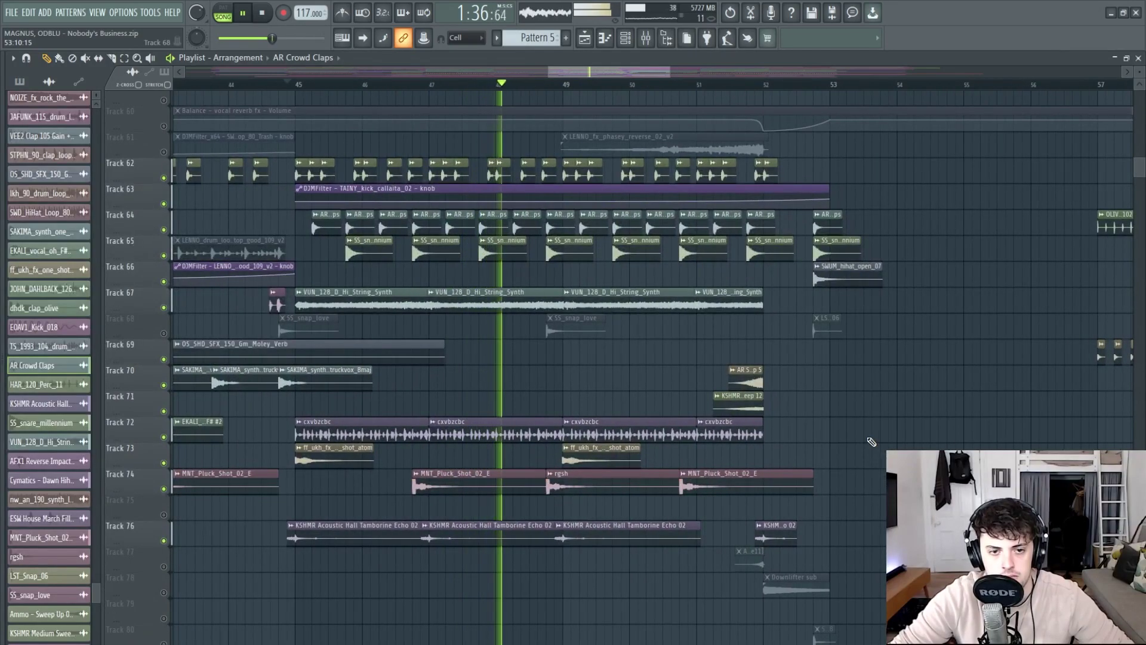
key(space)
Examine the muted and active layers around the section starting at bar 45, from the bass and pattern tracks to the percussion.
scroll(845, 424, up, 5)
drag(581, 70, 564, 268)
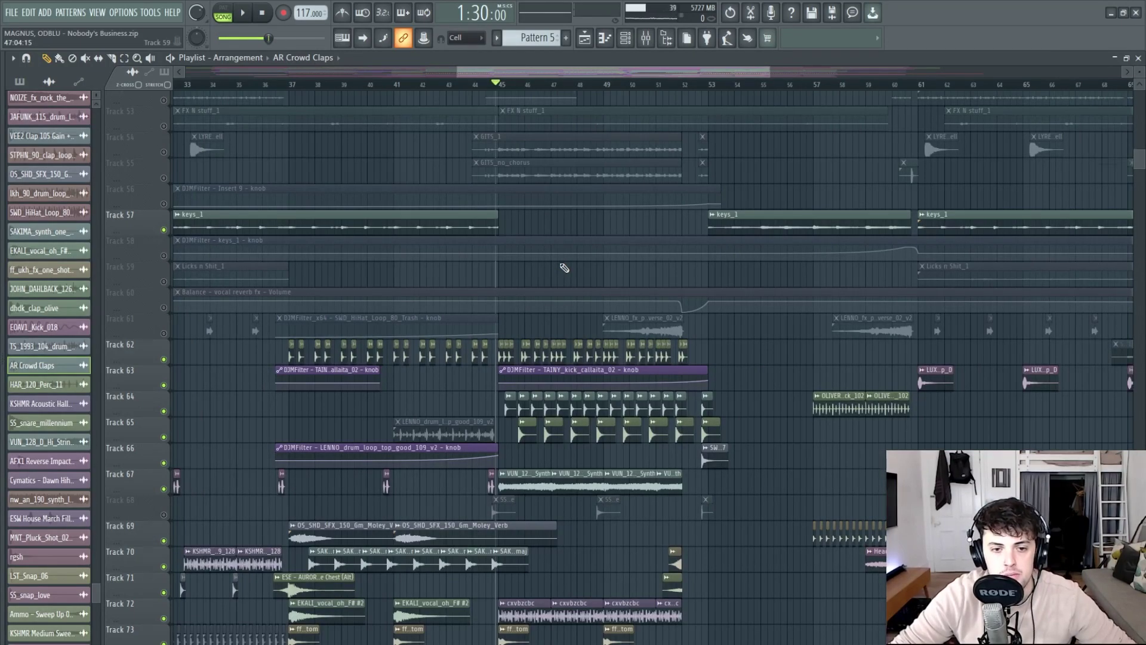
scroll(564, 268, up, 10)
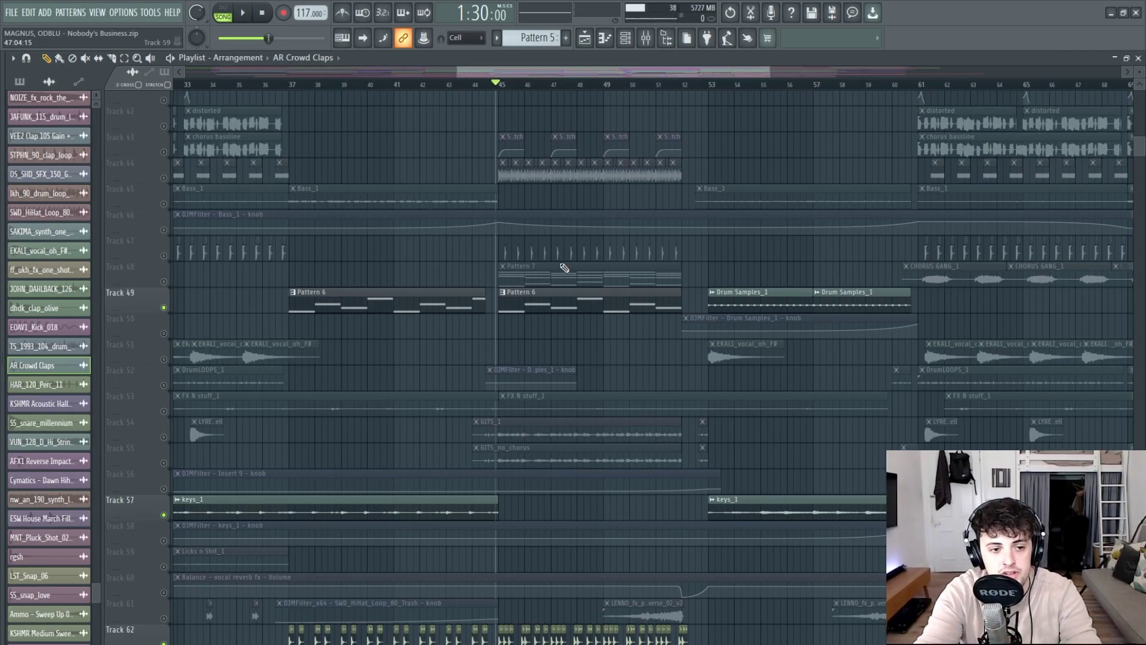
drag(563, 185, 385, 235)
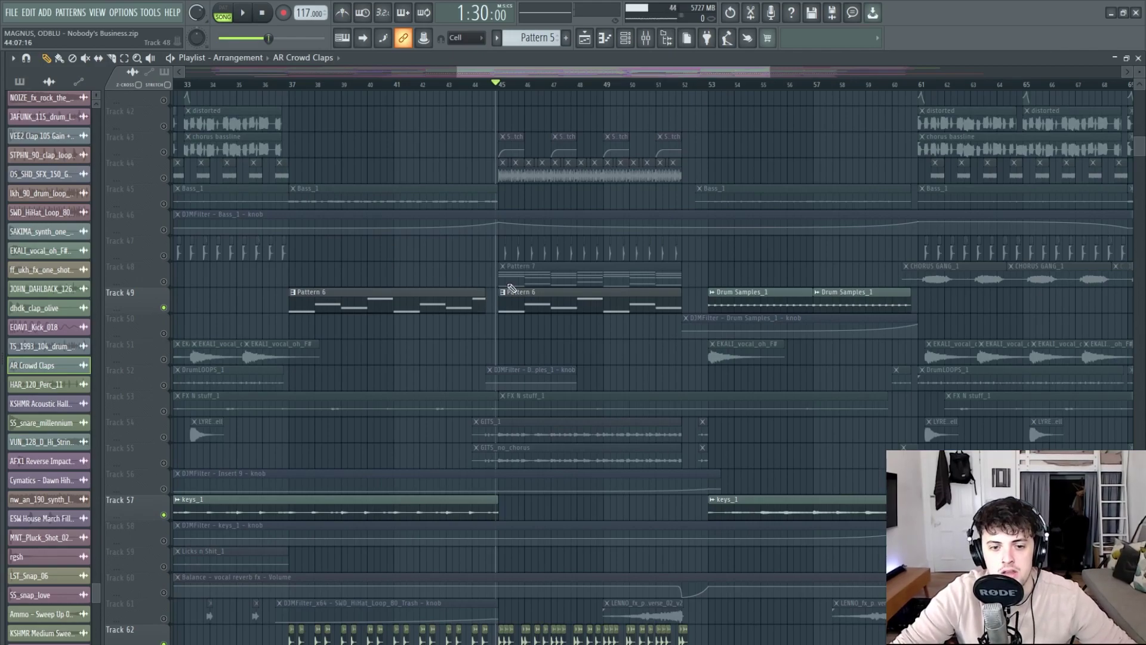
scroll(676, 305, up, 2)
scroll(499, 332, down, 8)
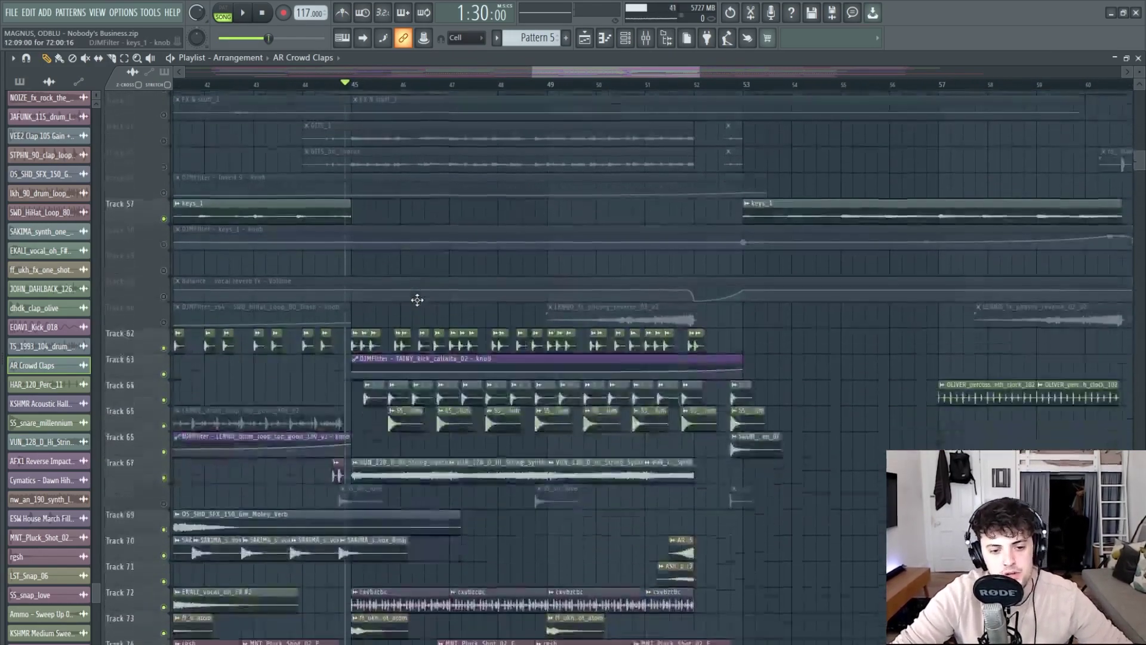
scroll(417, 300, up, 2)
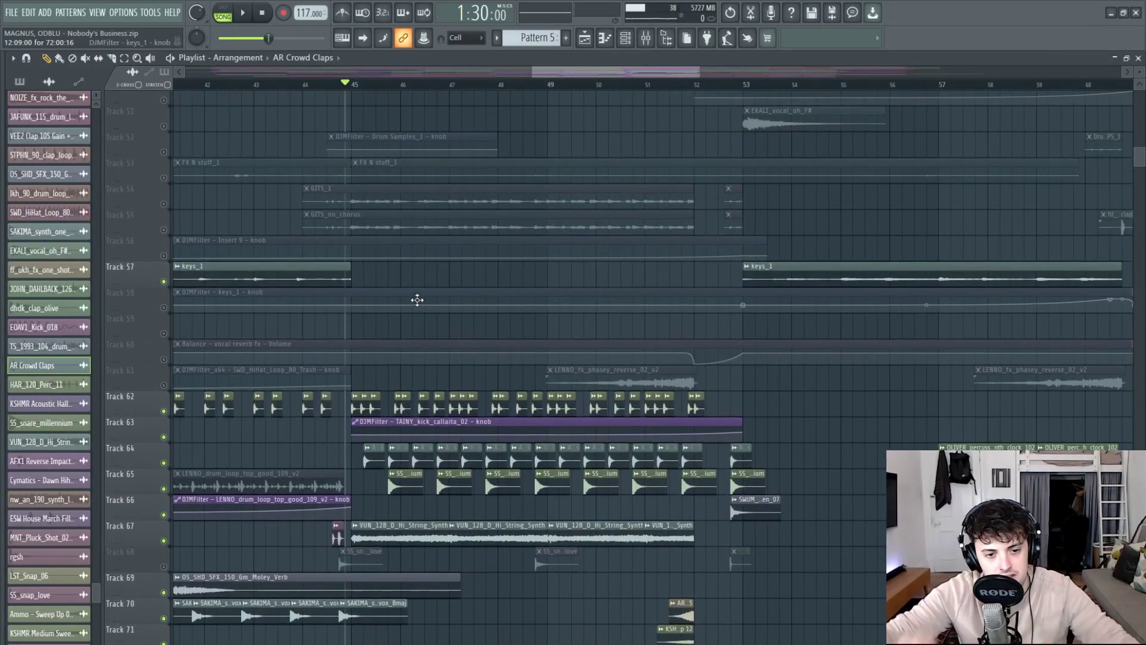
scroll(418, 300, up, 2)
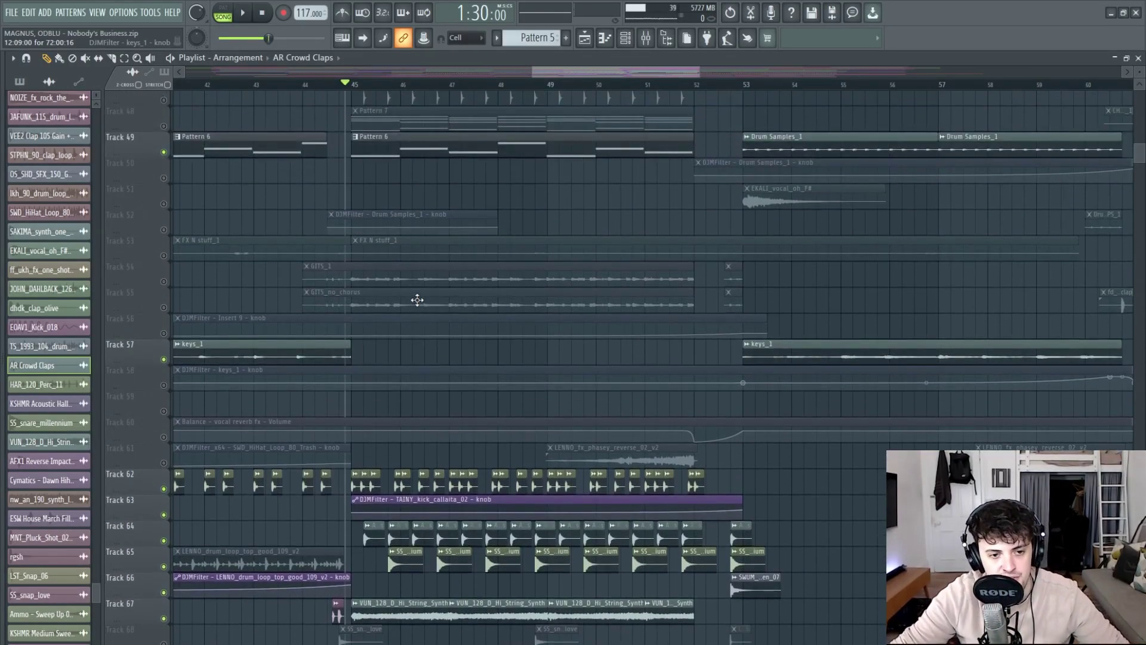
scroll(455, 345, down, 3)
Unmute the GITS_1 and GITS_no_chorus tracks.
scroll(512, 412, up, 4)
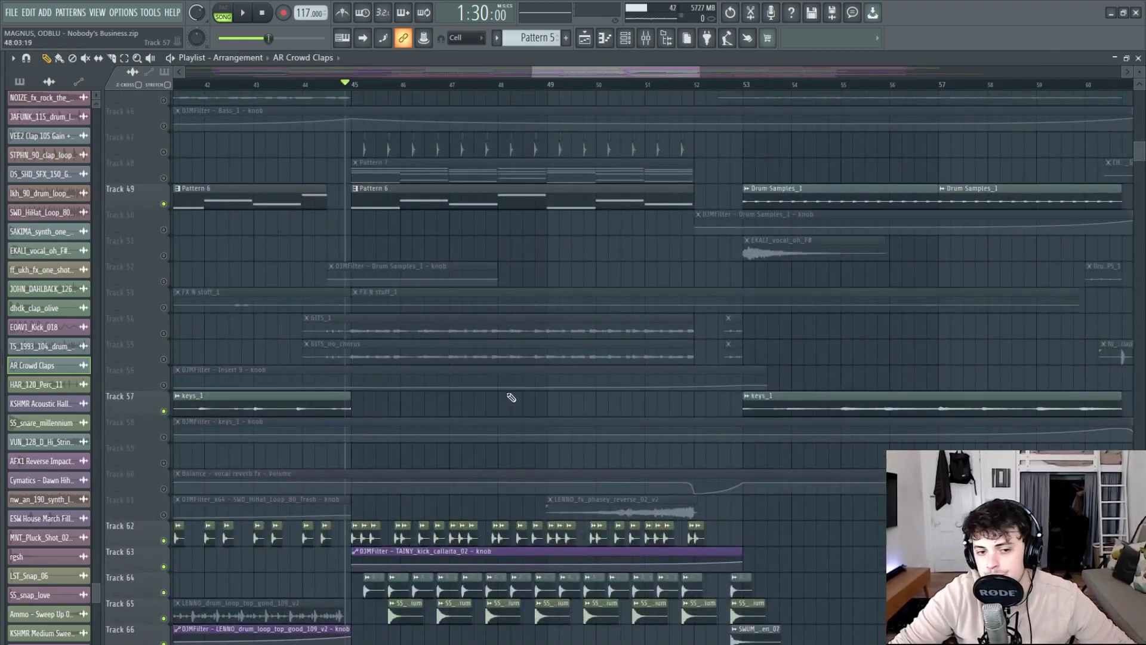
drag(170, 359, 170, 338)
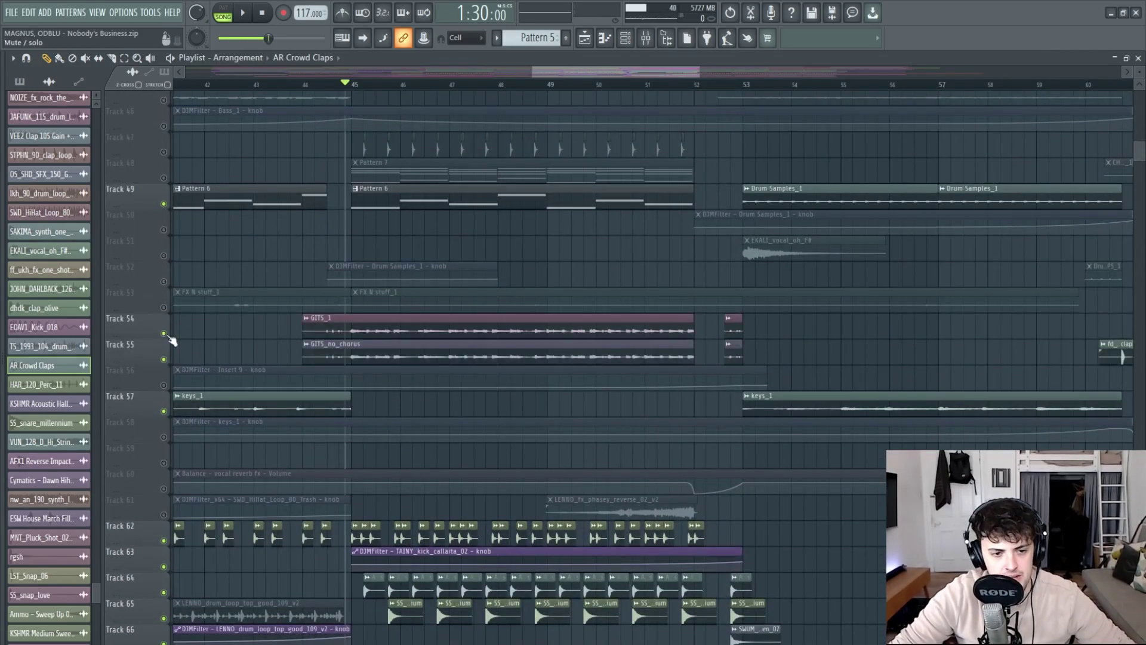
scroll(442, 313, up, 3)
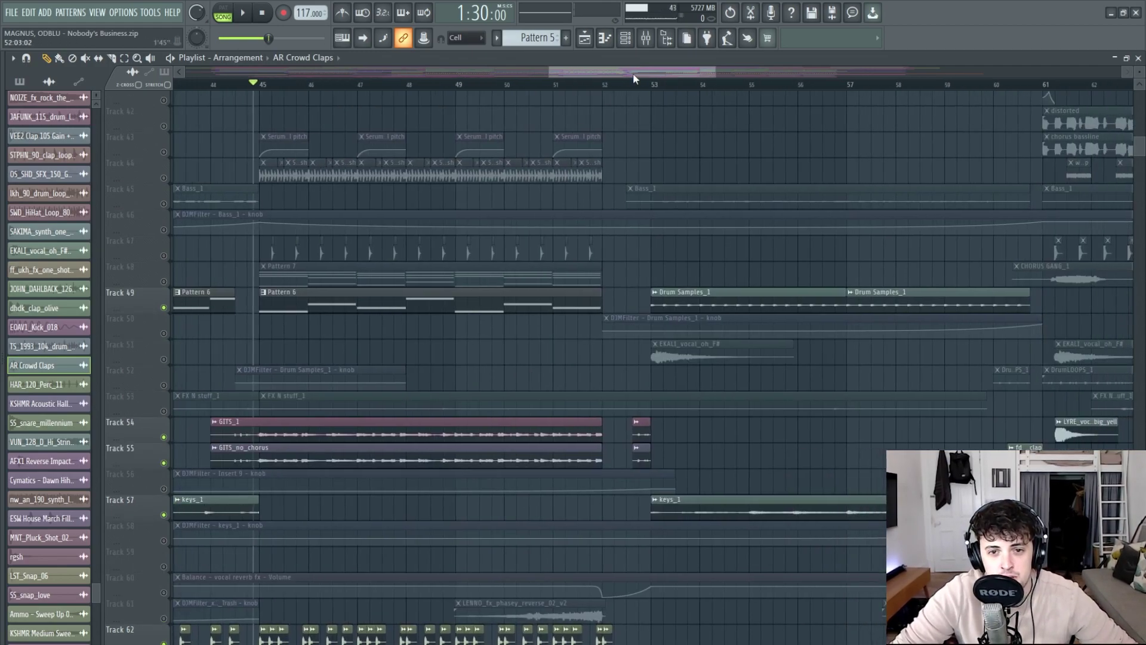
Open the mixer, inspect the Fruity parametric EQ 2 on the SWD_HiHat_Loop_80_Trash insert, and select the OS_SHD_SFX_150_Gm_Moley_Verb insert.
click(646, 38)
click(718, 272)
drag(656, 272, 778, 265)
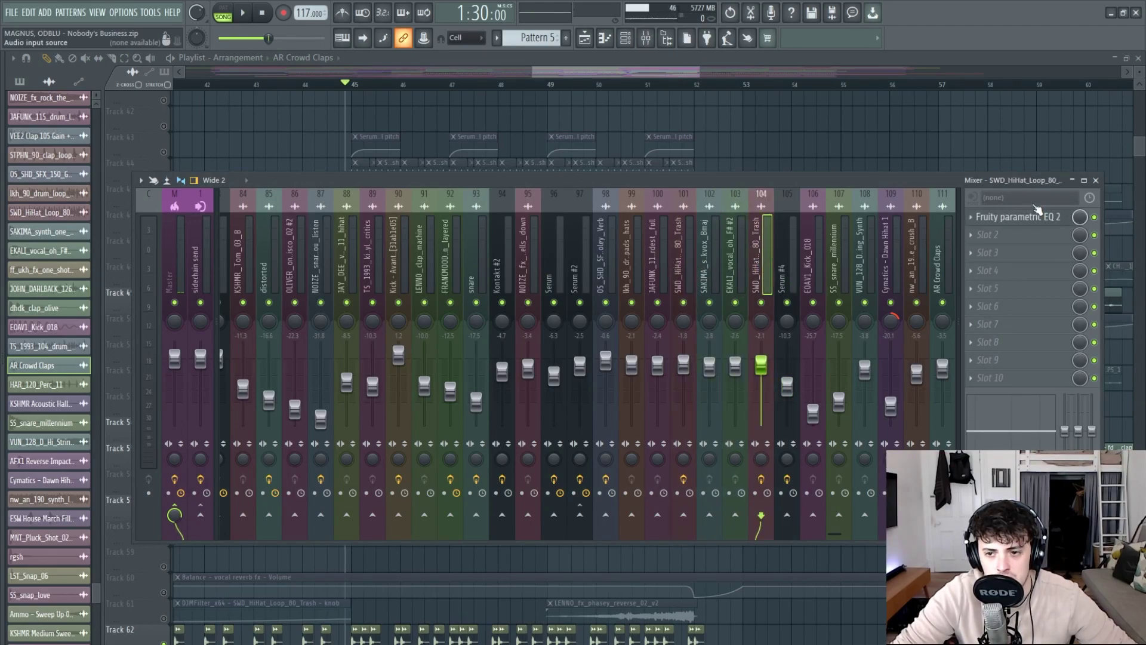
click(1039, 217)
drag(756, 251, 592, 274)
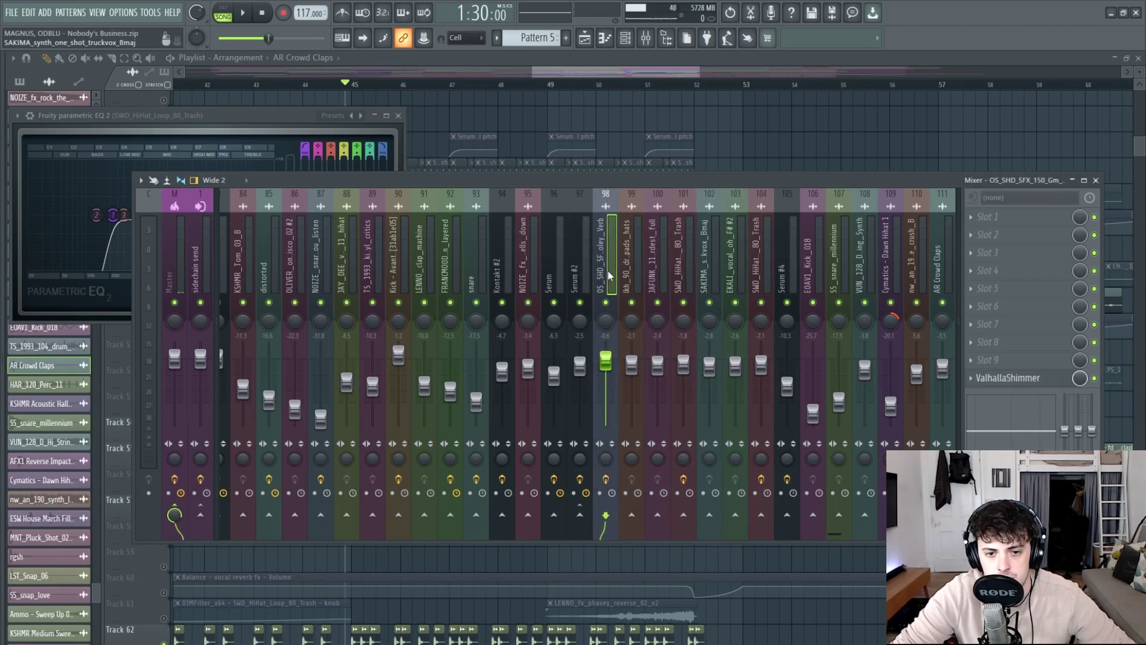
Select the NOIZE_fx_rock_the_bells_down mixer insert, and return to the muted drum loop tracks around bar 45 in the playlist.
drag(590, 272, 524, 272)
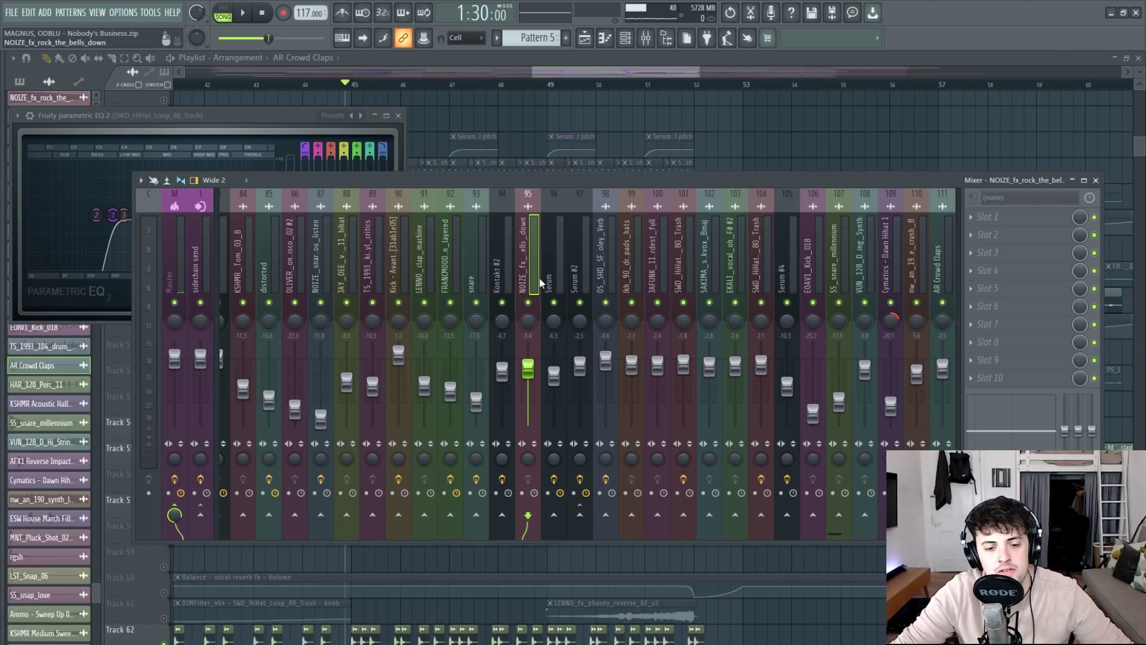
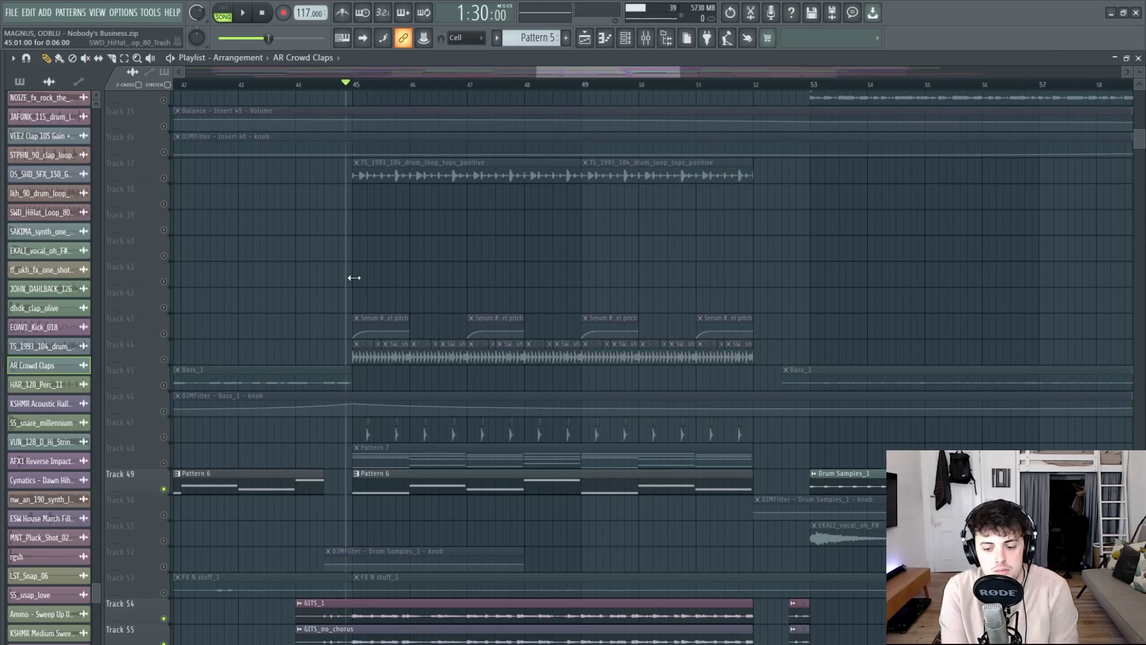
scroll(512, 302, up, 5)
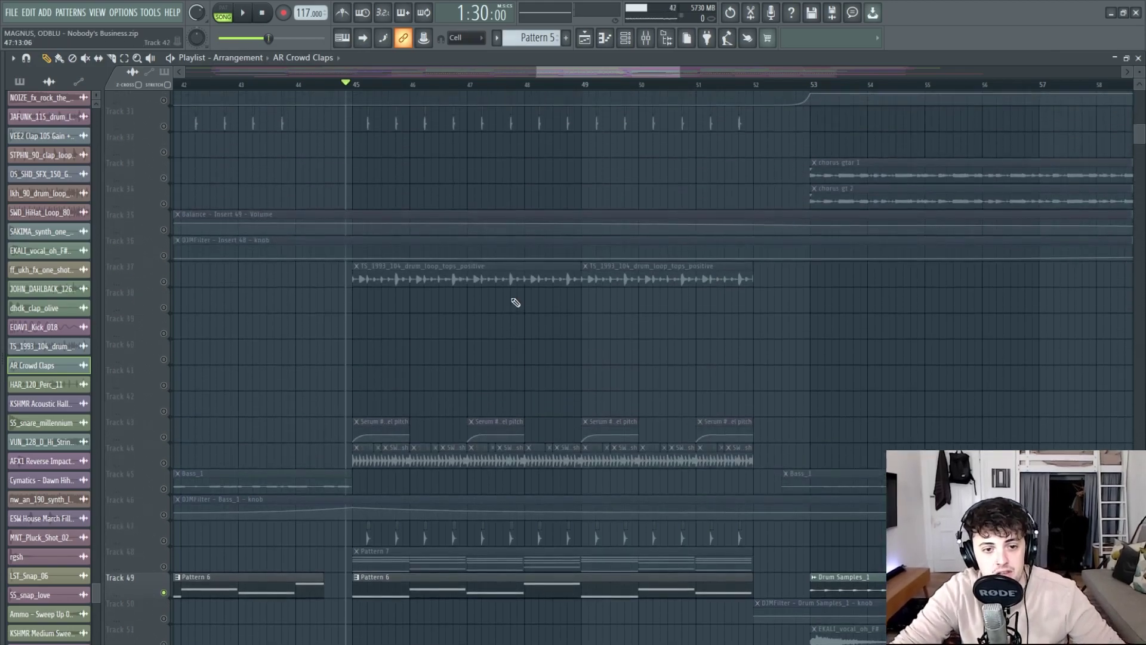
scroll(520, 318, down, 4)
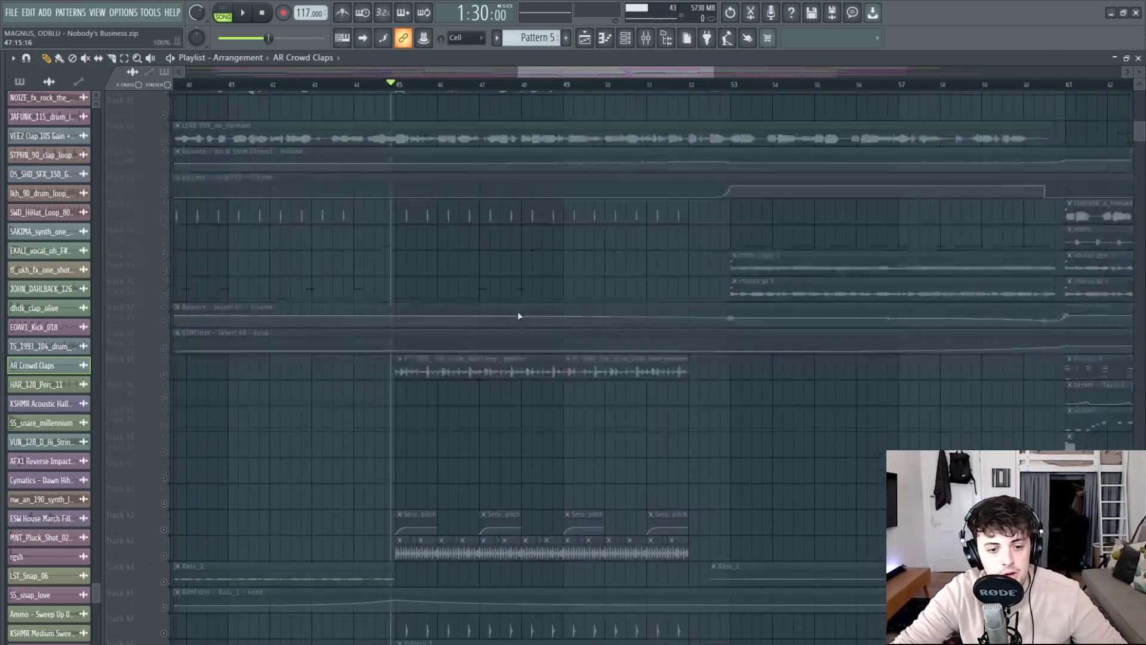
Unmute tracks 37 and 44 and check the SWD_HiHat_Loop_80_Trash sample's settings.
click(165, 257)
click(164, 437)
scroll(176, 442, up, 3)
click(396, 426)
double_click(395, 427)
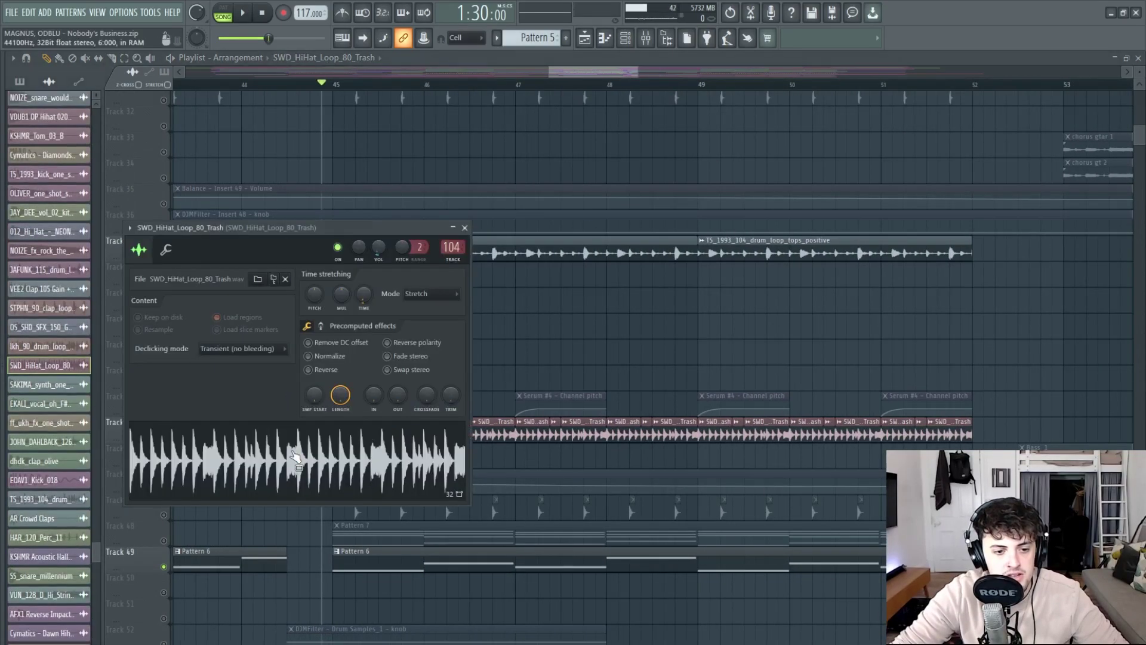
key(Escape)
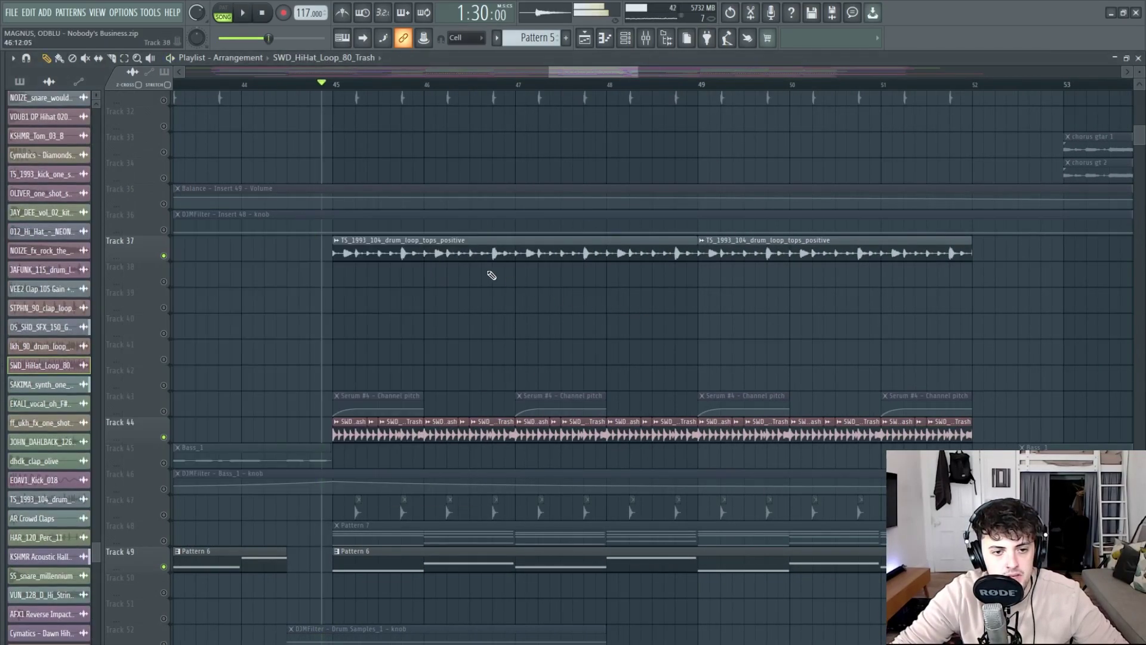
Check the TS_1993_104_drum_loop_tops_positive sample, then unmute track 31 and check its LF_clap_rnb_snap sample.
double_click(460, 249)
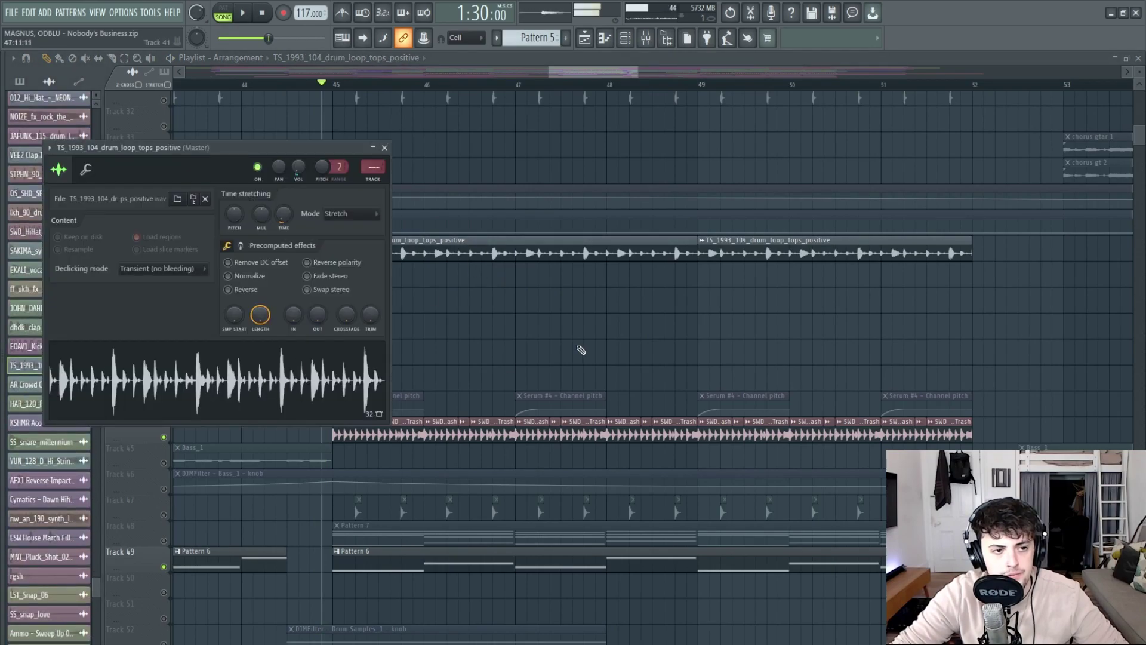
key(Escape)
scroll(583, 349, up, 3)
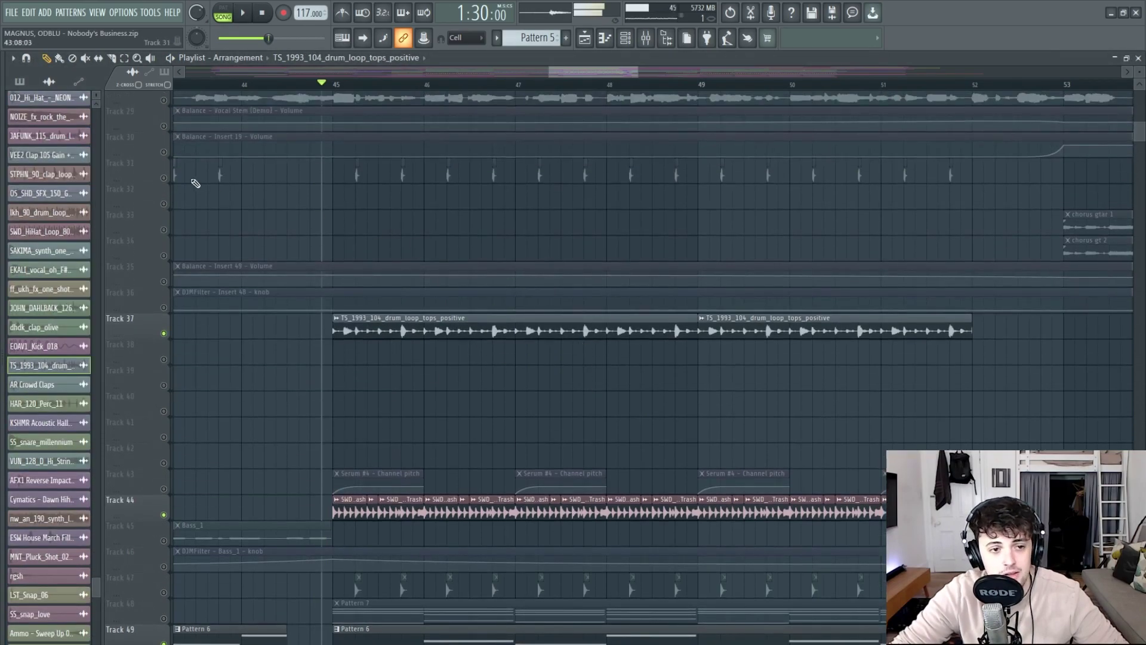
double_click(357, 171)
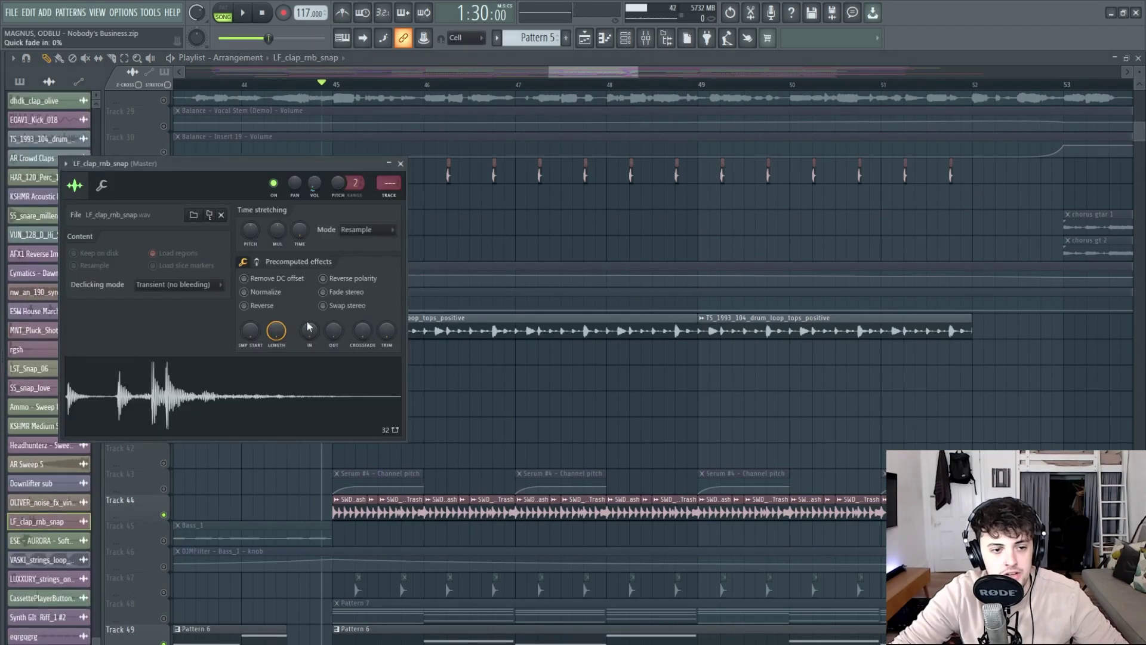
key(Escape)
Unmute track 47, check its dhdk_clap_olive sample, and play the combined layers from just before bar 45.
scroll(603, 412, down, 8)
scroll(740, 400, down, 2)
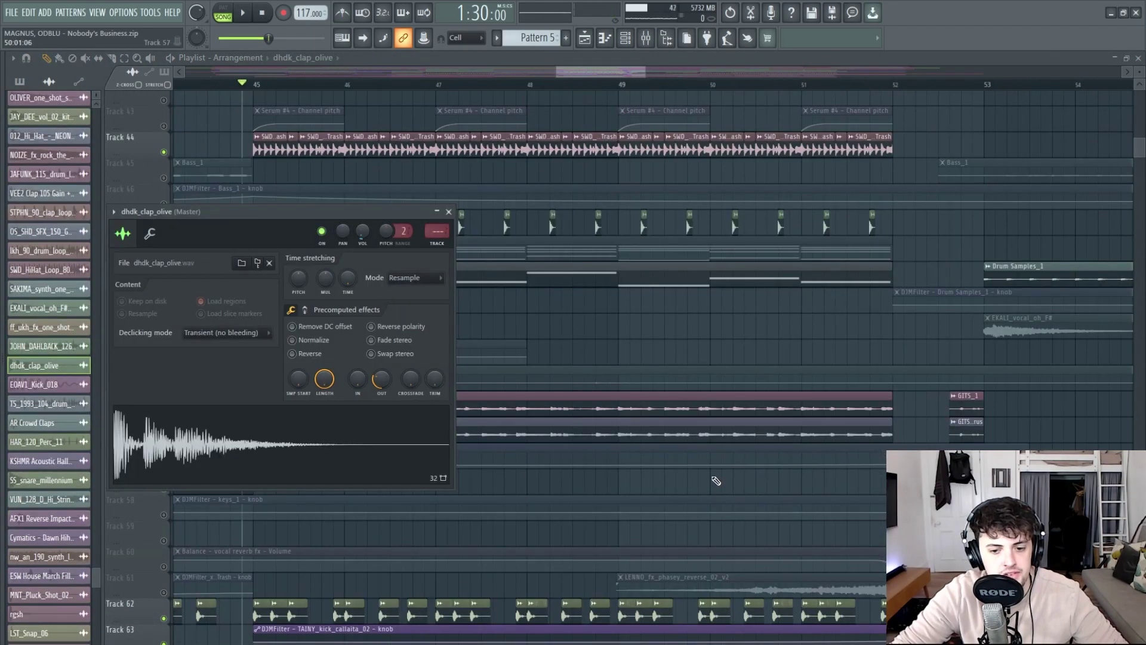
key(Escape)
scroll(716, 481, down, 3)
key(space)
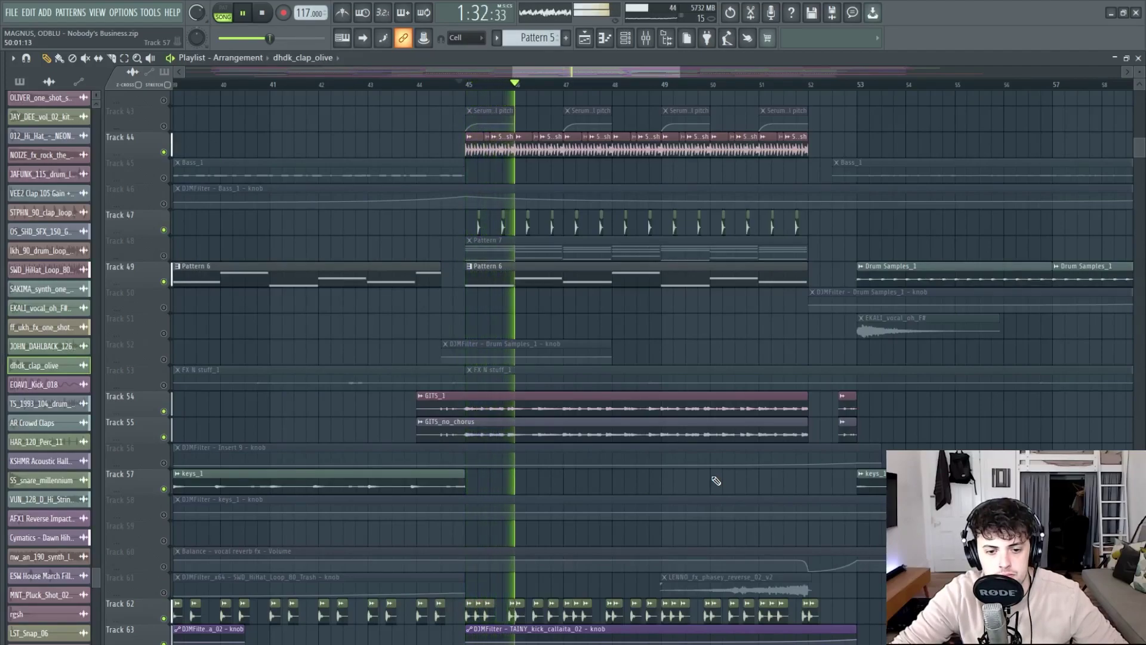
scroll(716, 480, down, 6)
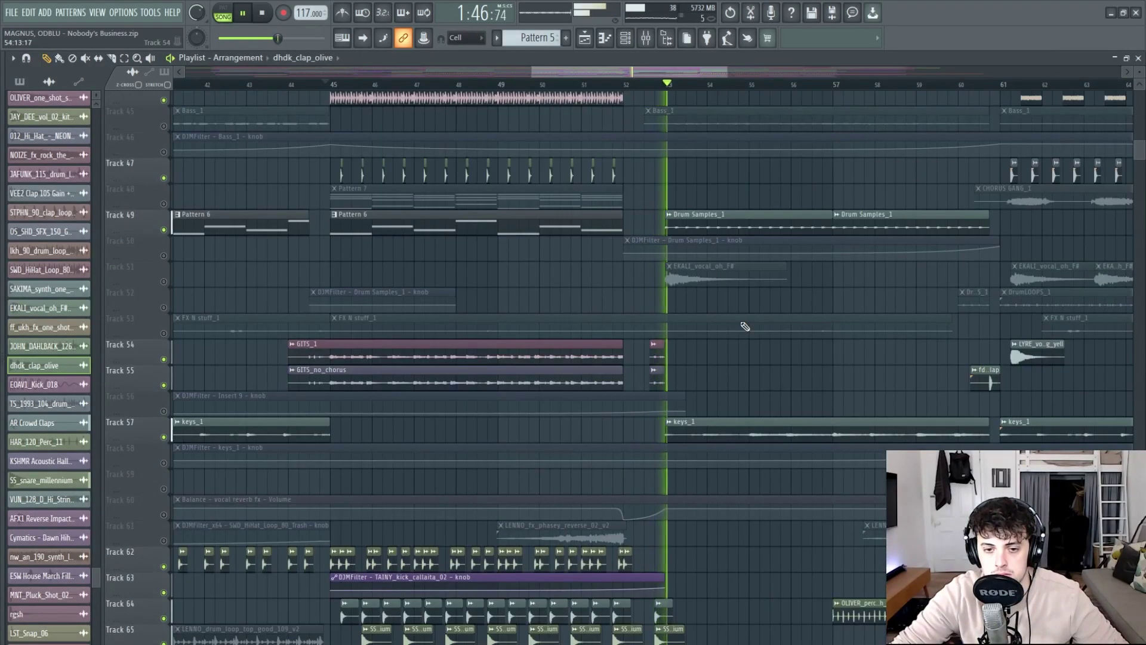
key(space)
Examine the gap between bars 52 and 53 across the percussion, guitar, drum loop and vocal tracks.
scroll(685, 396, down, 3)
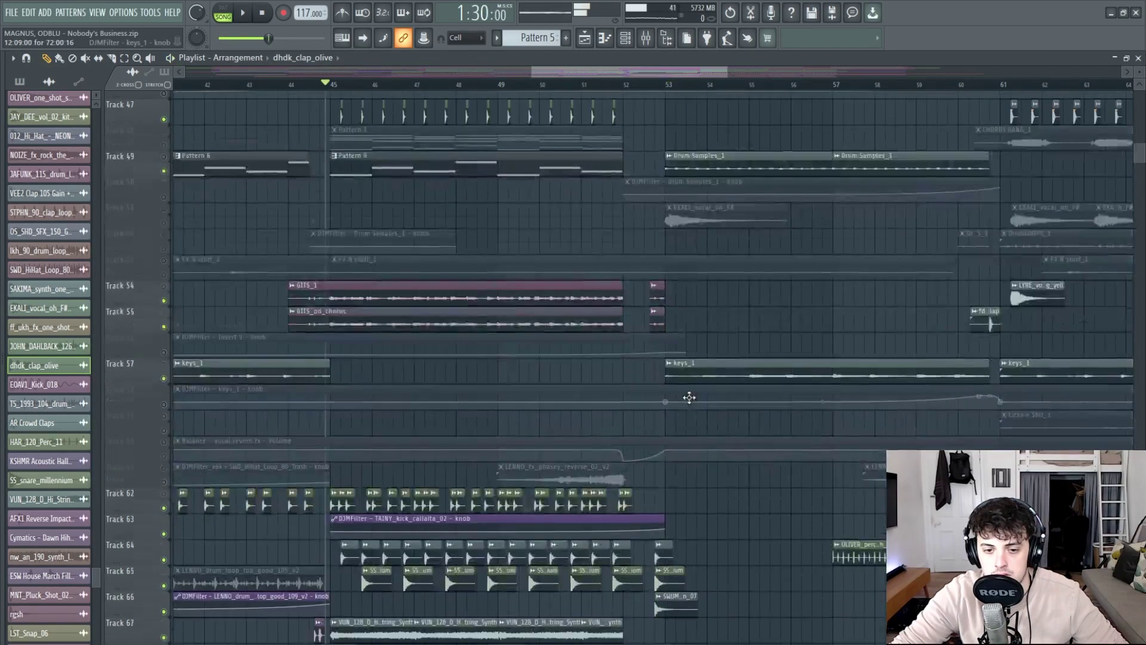
scroll(685, 396, up, 2)
drag(669, 275, 601, 308)
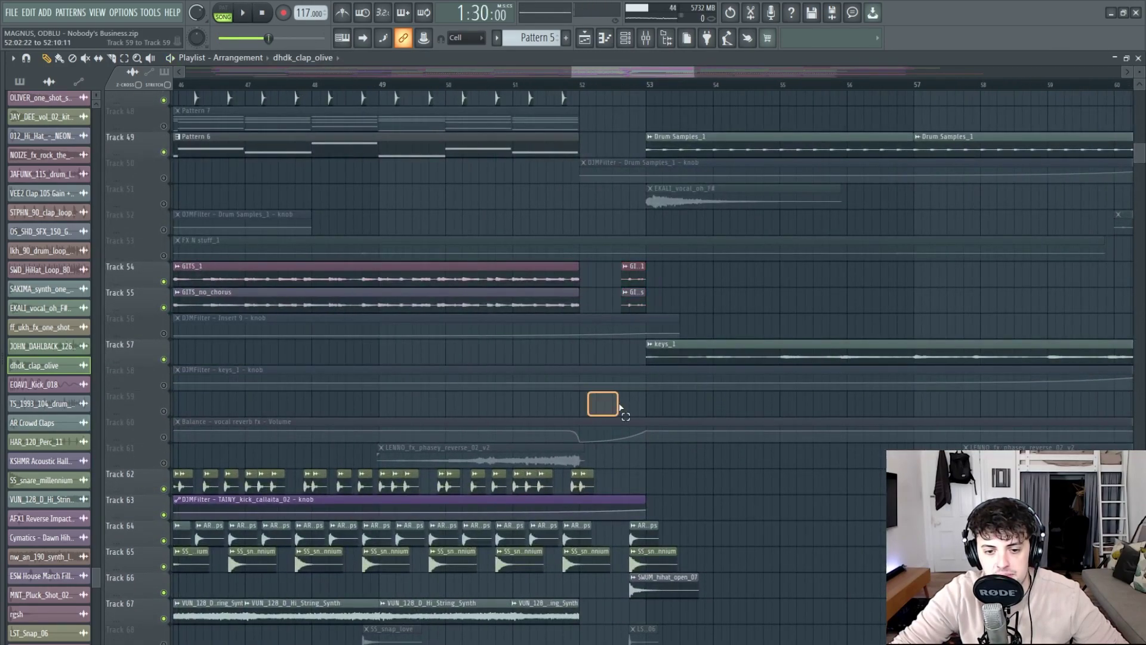
drag(666, 473, 655, 625)
scroll(627, 477, down, 3)
scroll(634, 481, up, 10)
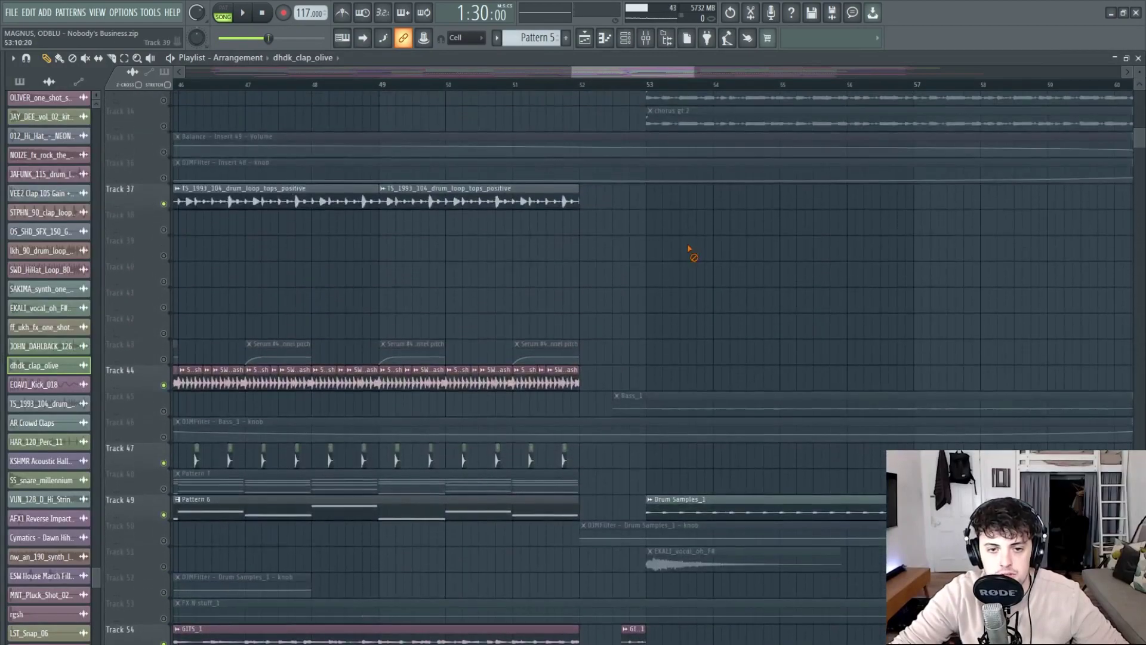
scroll(649, 254, up, 2)
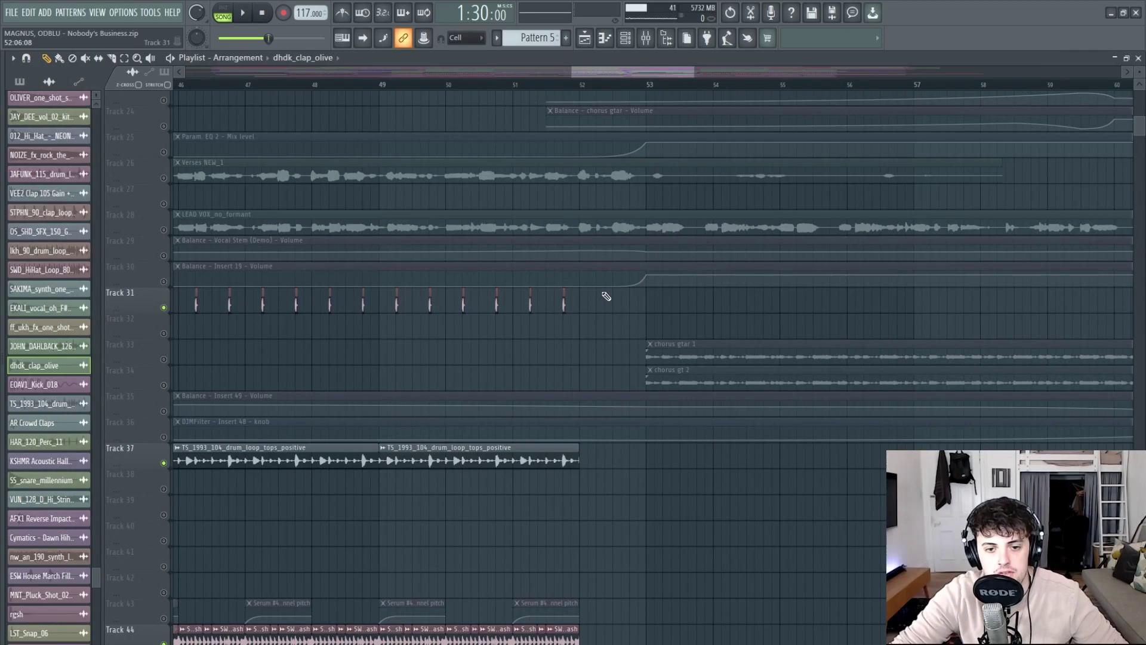
ctrl+scroll(579, 335, down, 3)
Unmute track 48, open Pattern 7's Serum #4 synth, and audition the pattern.
scroll(589, 382, down, 3)
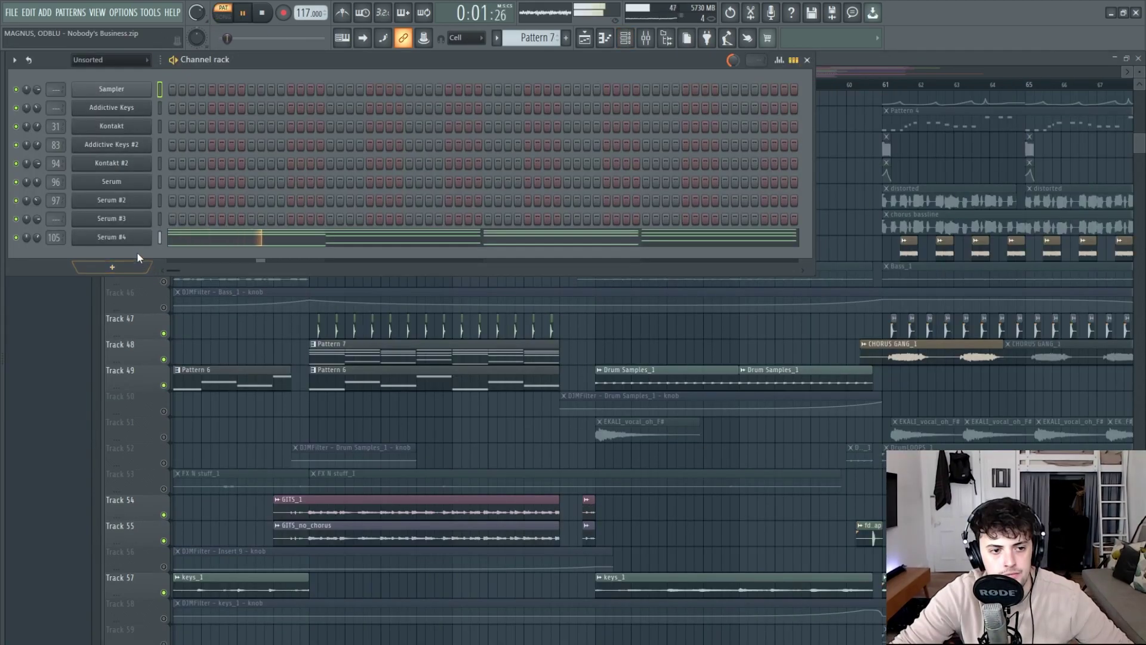
click(137, 242)
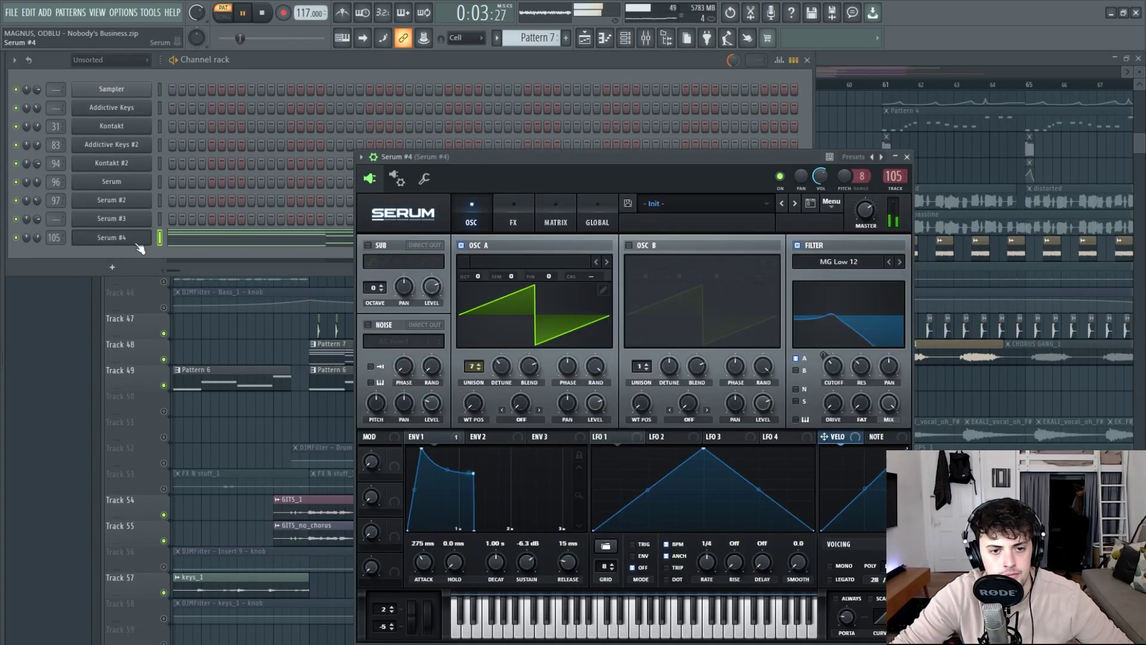
drag(603, 159, 487, 108)
key(space)
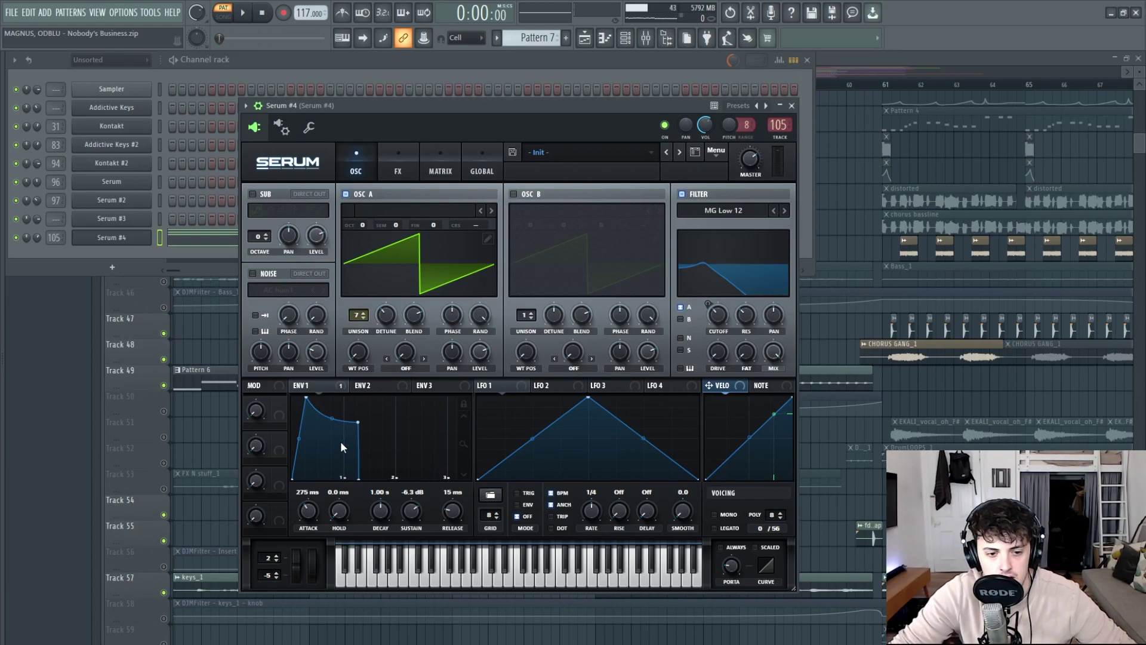
Check Serum #4's effects page, open the Fruity parametric EQ 2 on its mixer insert, and play Pattern 7 through it.
click(391, 165)
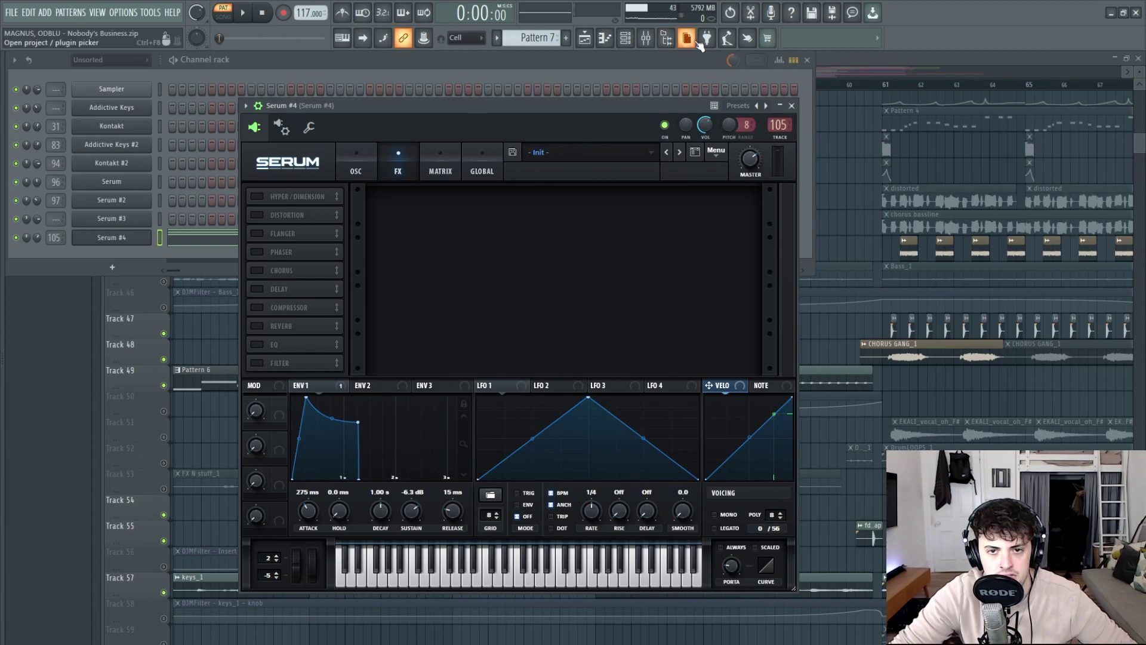
click(646, 40)
click(1037, 222)
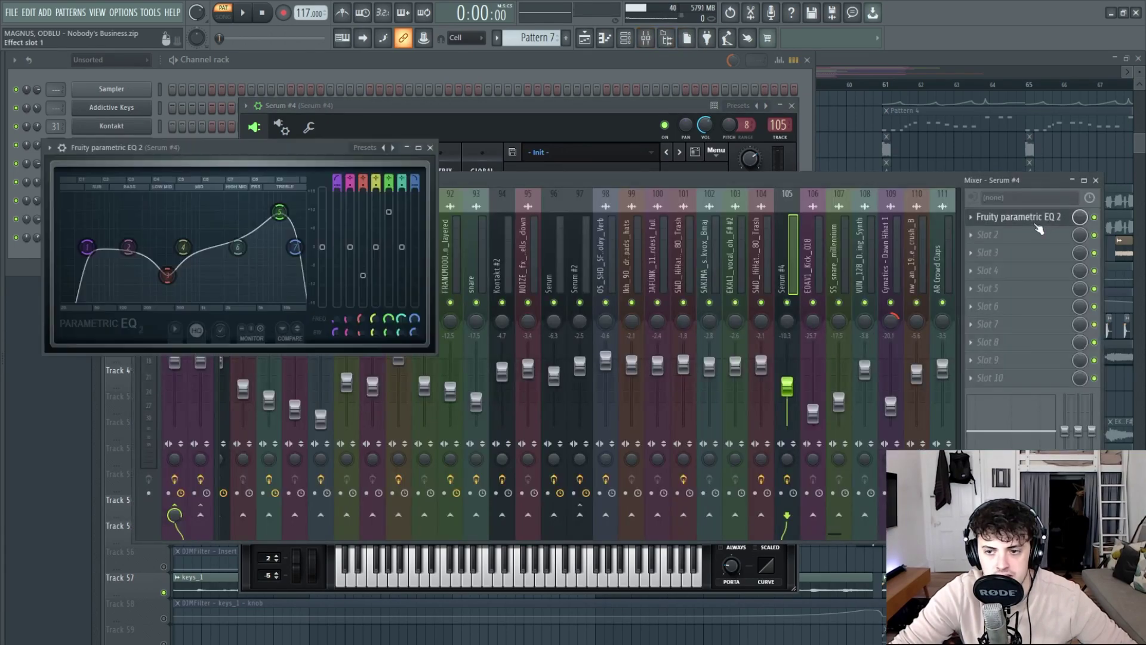
drag(247, 146, 414, 239)
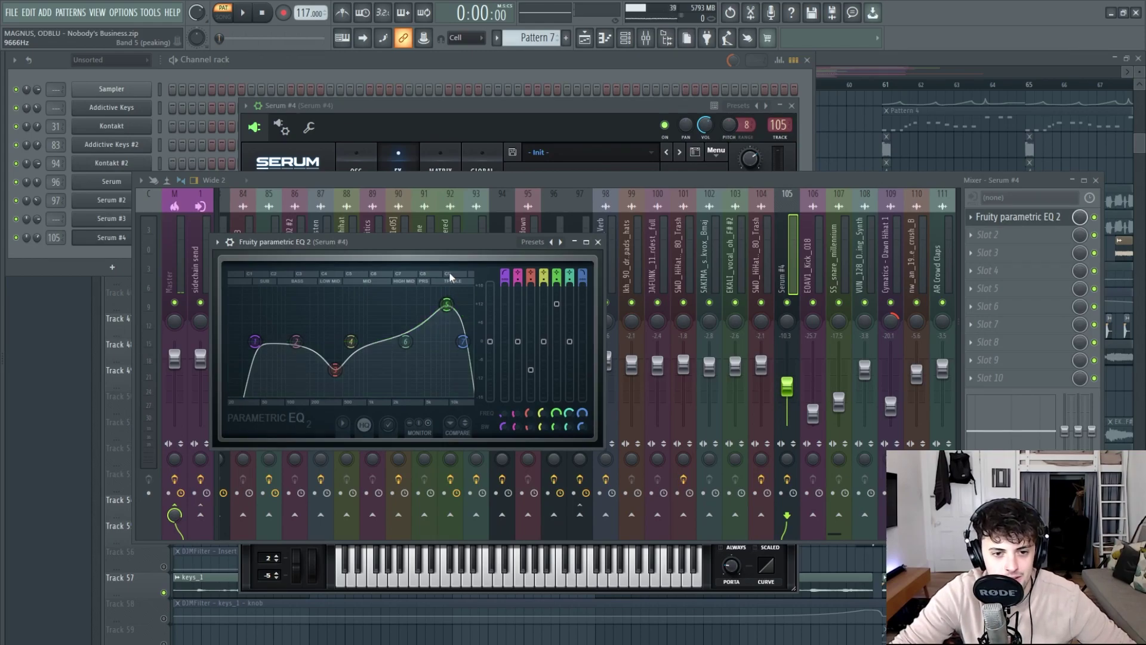
drag(447, 249, 510, 255)
key(space)
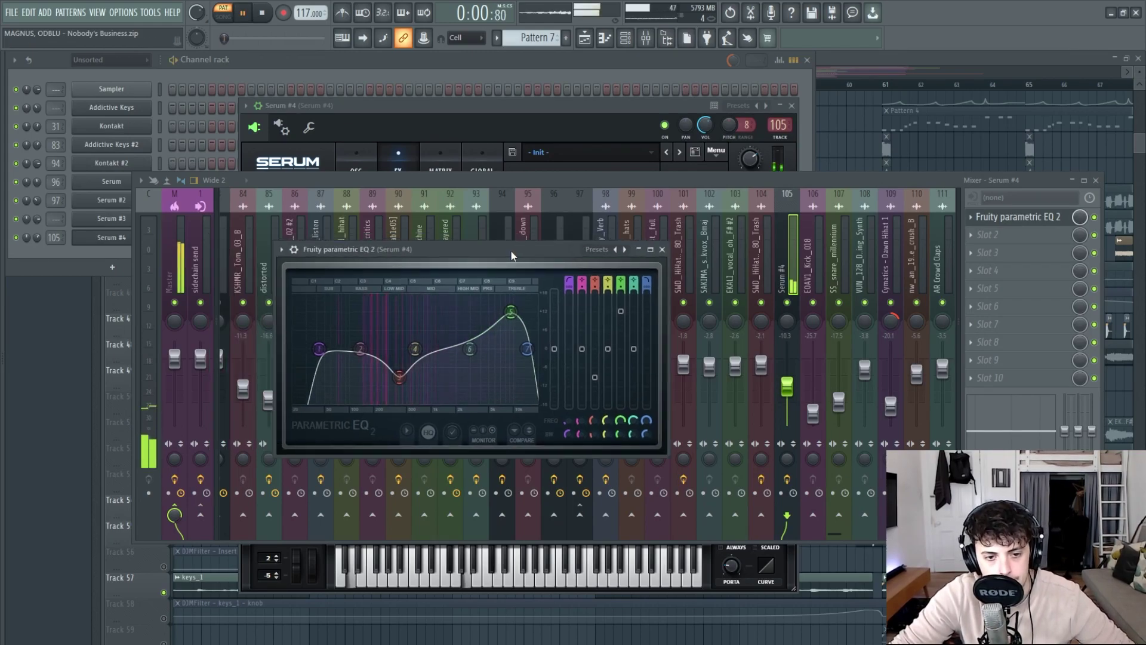
key(space)
Move the Serum #4 channel pitch automation clips to track 50, solo them with Pattern 7's track 48, and play from bar 45.
click(260, 55)
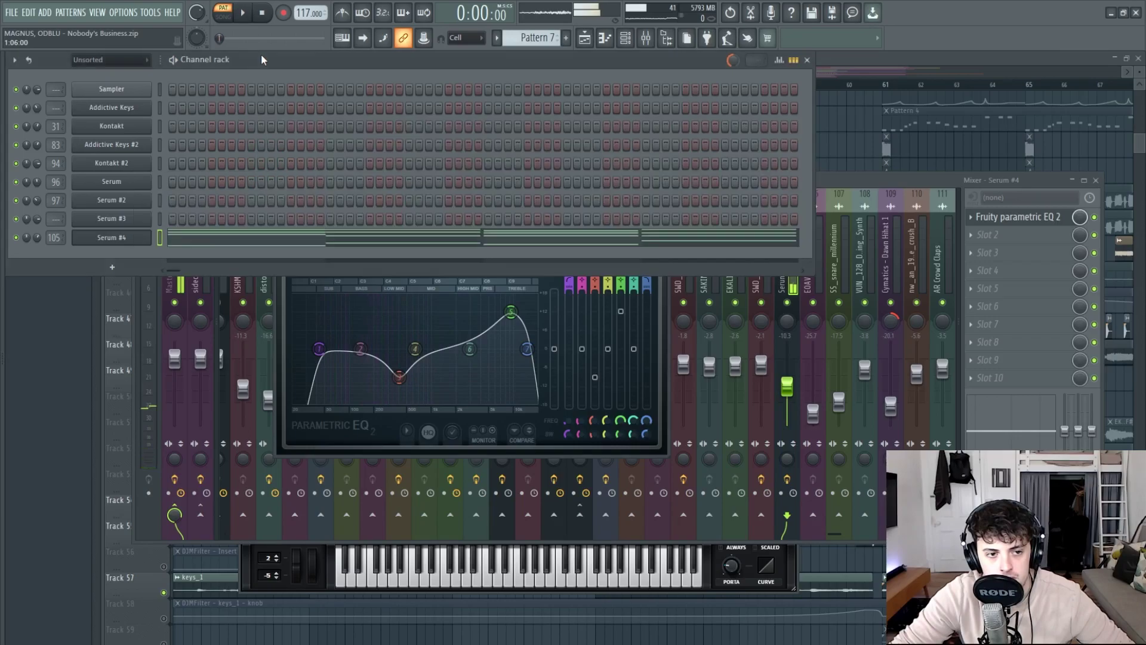
click(588, 43)
scroll(336, 193, down, 2)
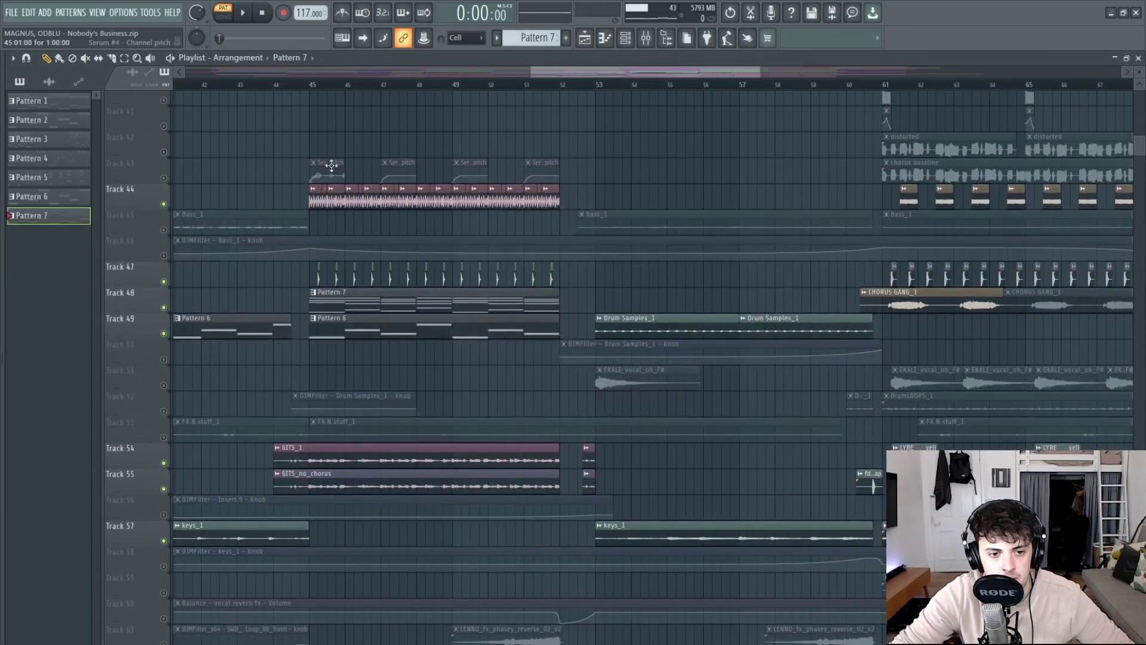
click(313, 88)
scroll(312, 167, up, 3)
click(164, 178)
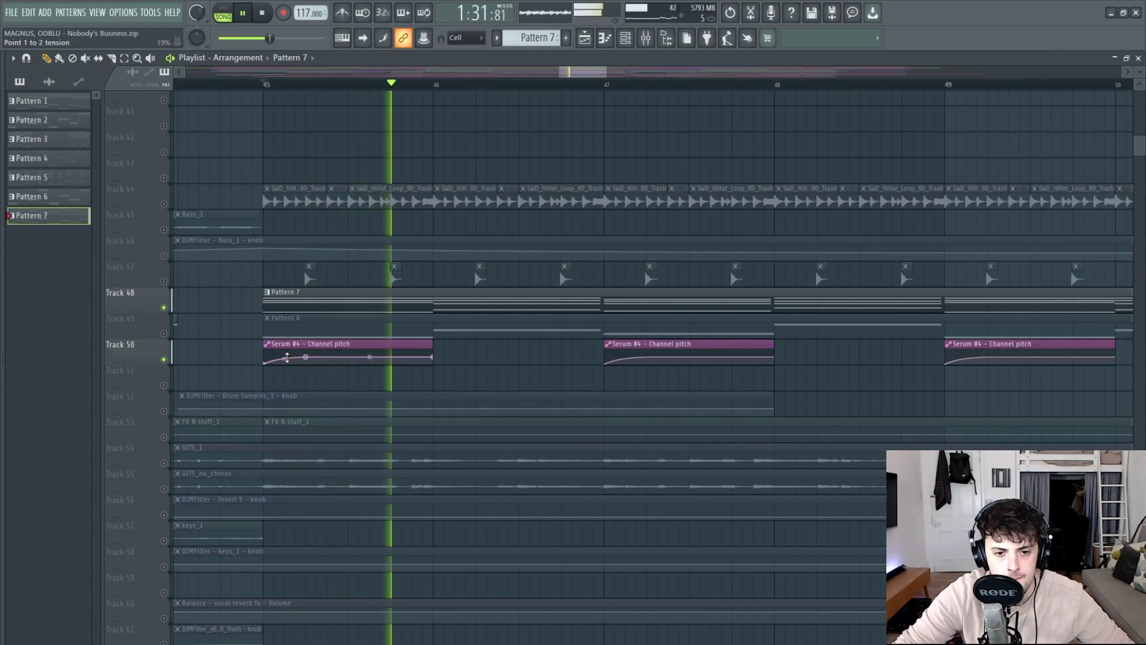
scroll(431, 380, down, 3)
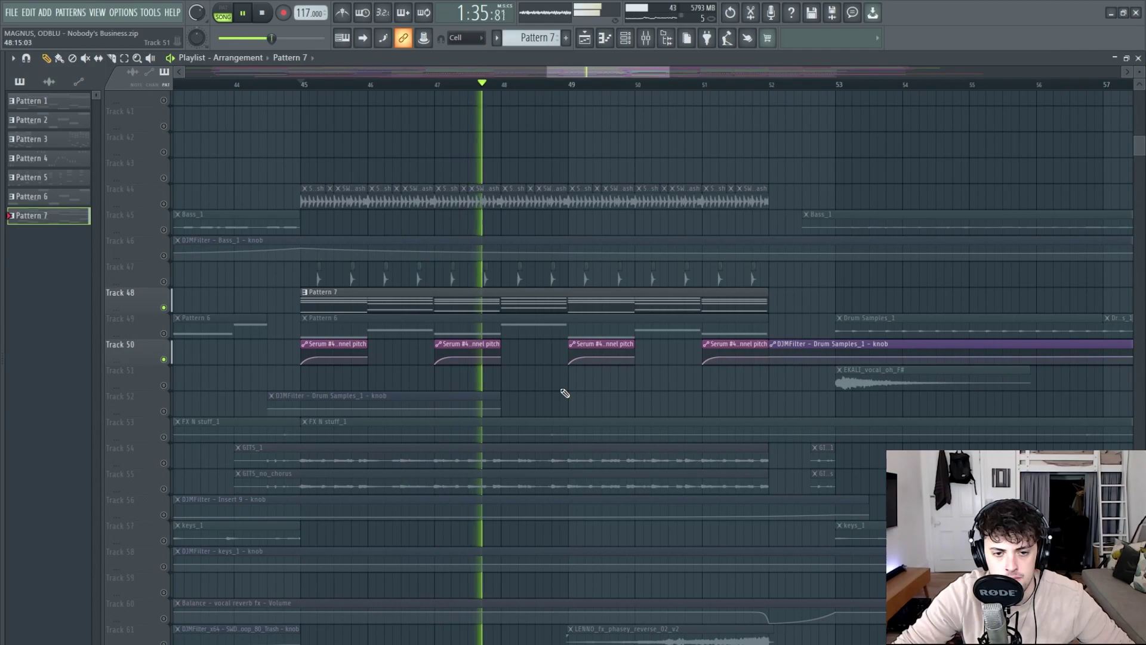
key(space)
click(352, 357)
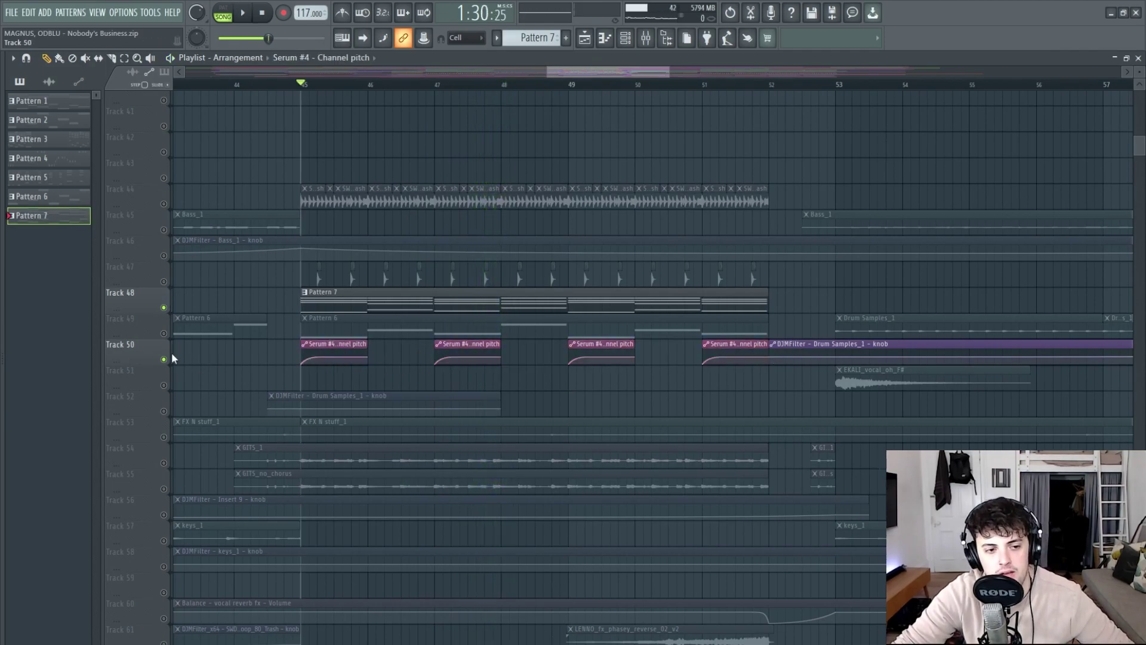
Unmute all the playlist tracks and play the full arrangement from just before bar 45.
ctrl+click(165, 308)
click(251, 85)
key(space)
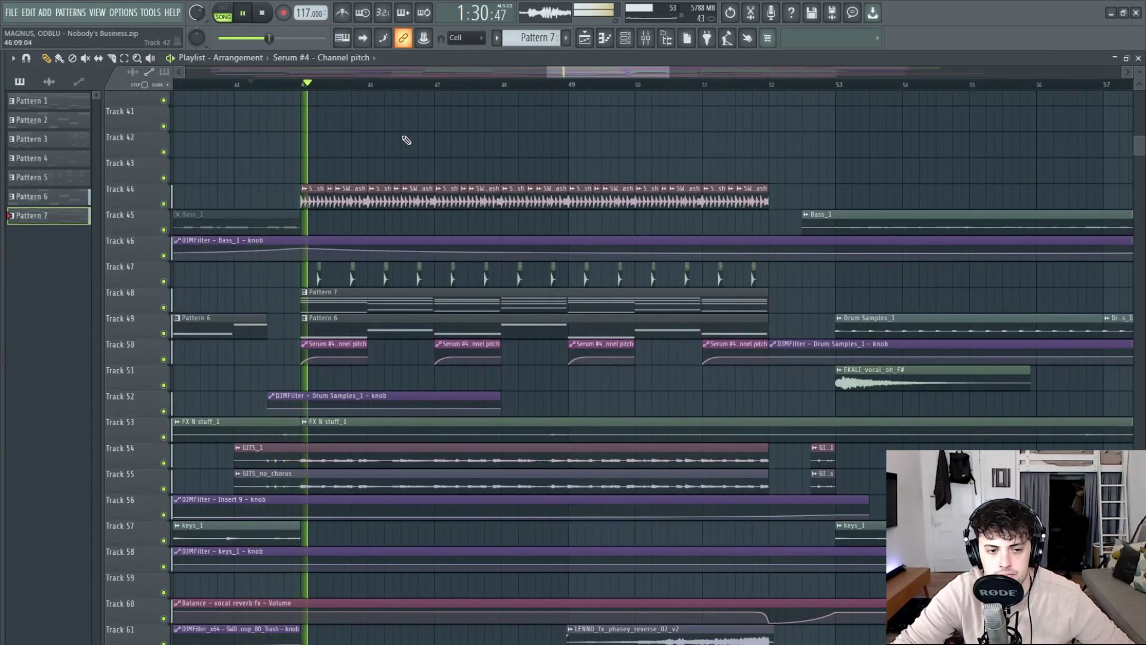
drag(615, 73, 622, 75)
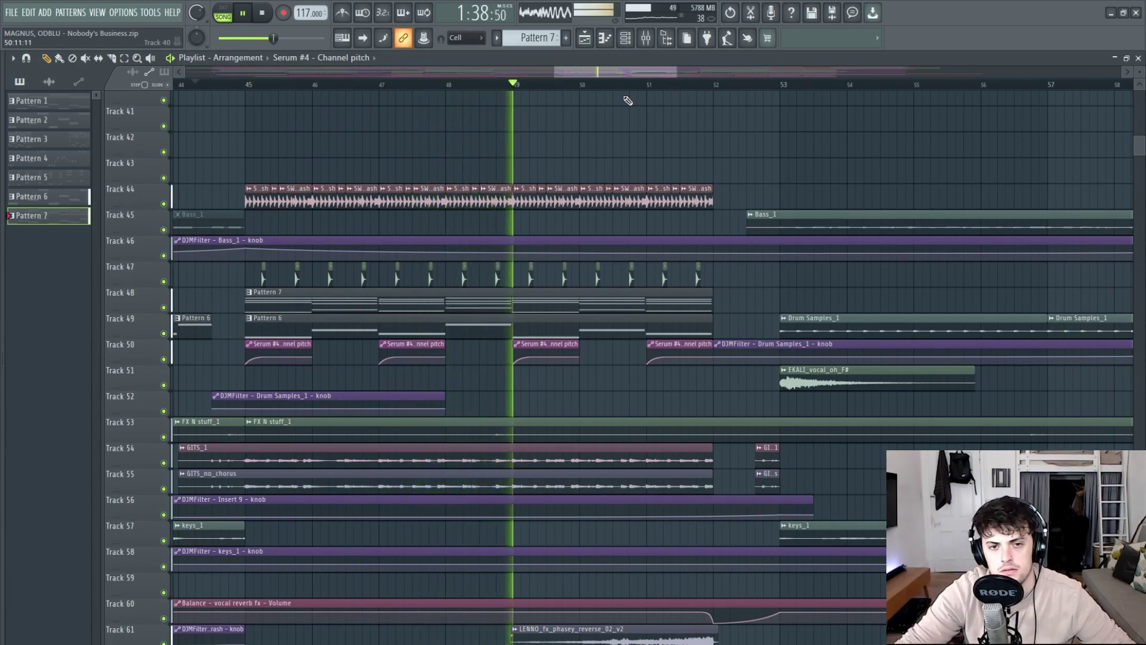
drag(625, 75, 647, 74)
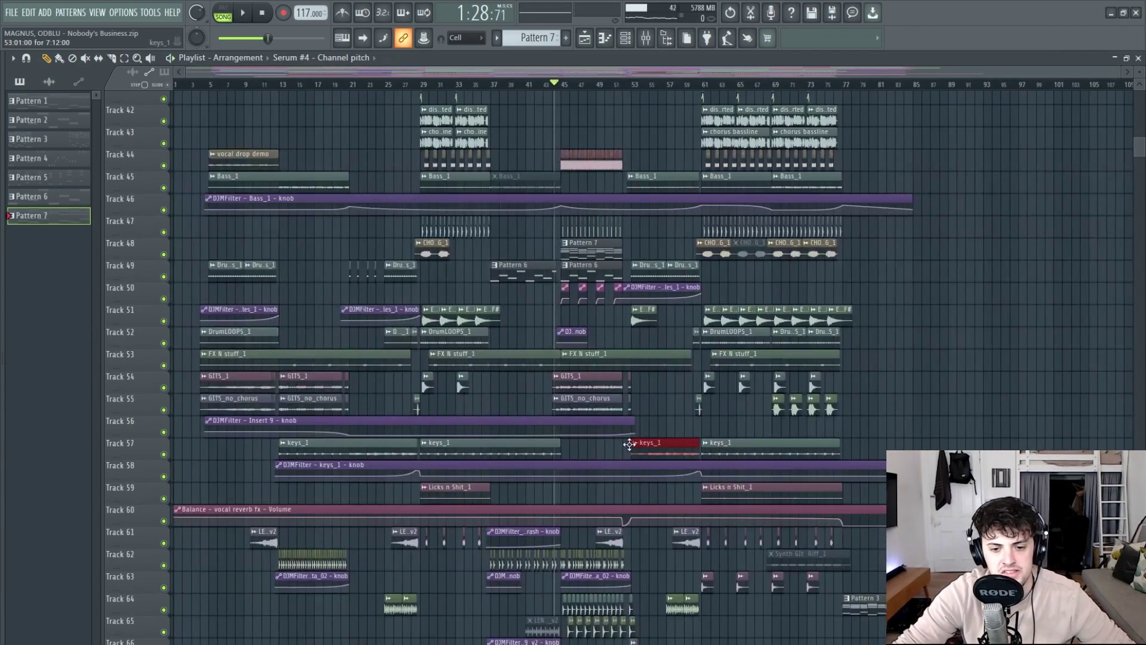
Set the song's playback position at bar 53.
scroll(686, 94, up, 4)
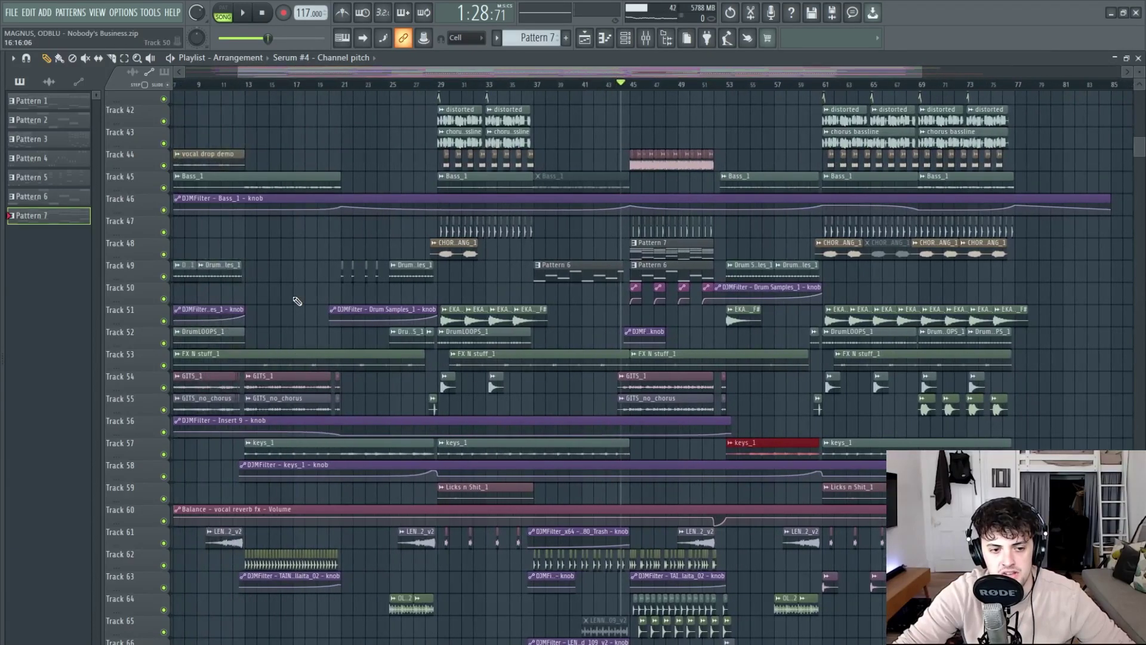
scroll(686, 239, up, 2)
scroll(563, 127, up, 2)
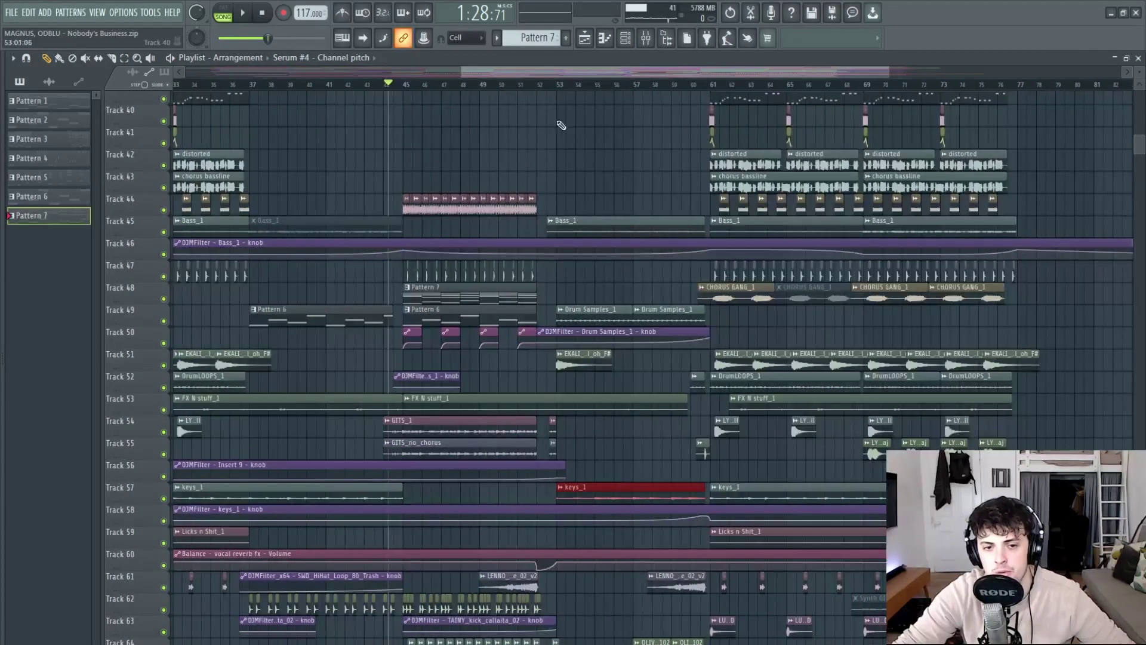
click(561, 88)
Highlight the clips of the closing section around bars 61 to 77, and clear the selection.
drag(1036, 124, 707, 212)
scroll(960, 401, down, 2)
drag(1043, 214, 666, 385)
scroll(806, 478, down, 3)
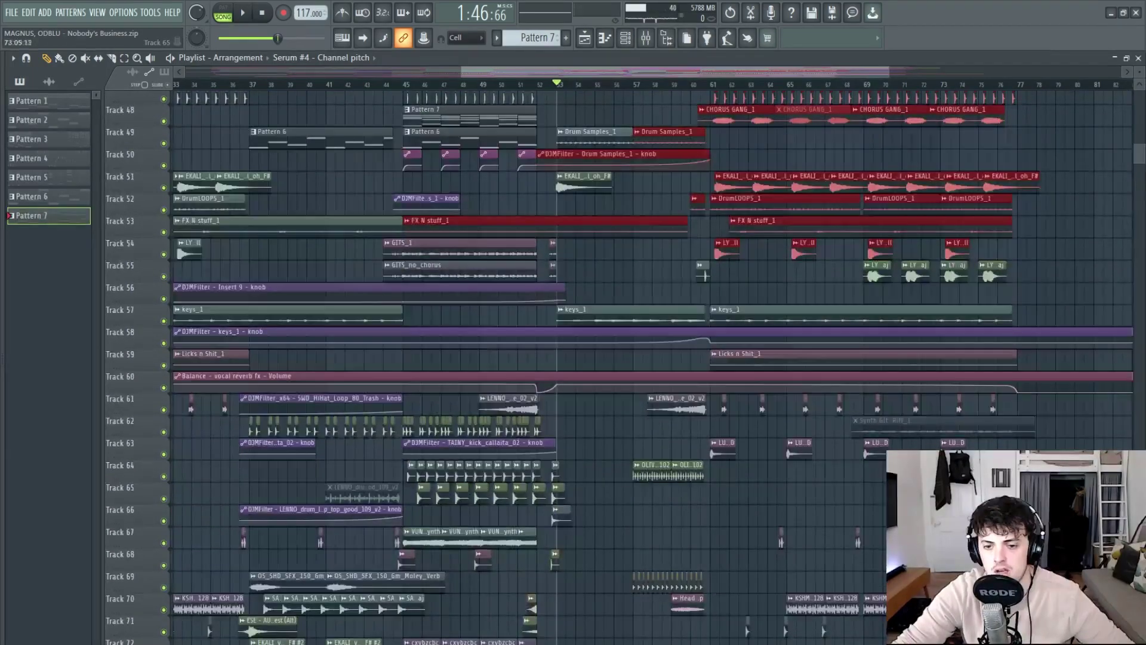
ctrl+click(951, 492)
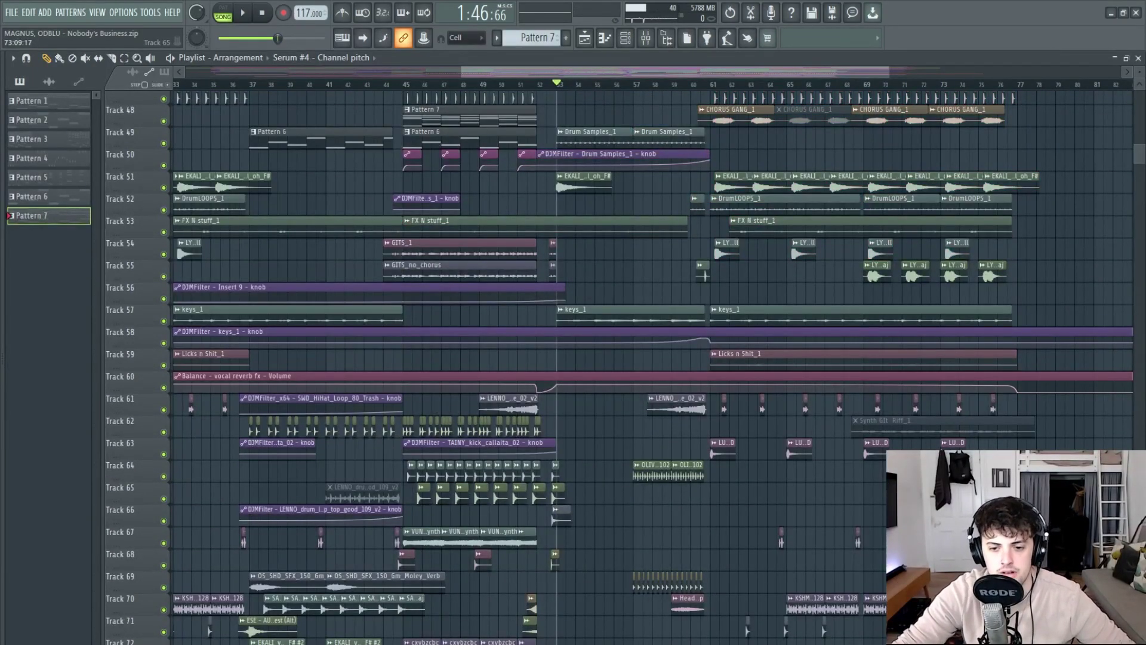
Set the playback position at bar 59 and audition the Headhunterz - Sweep Up sample on track 70.
scroll(456, 120, down, 3)
click(491, 88)
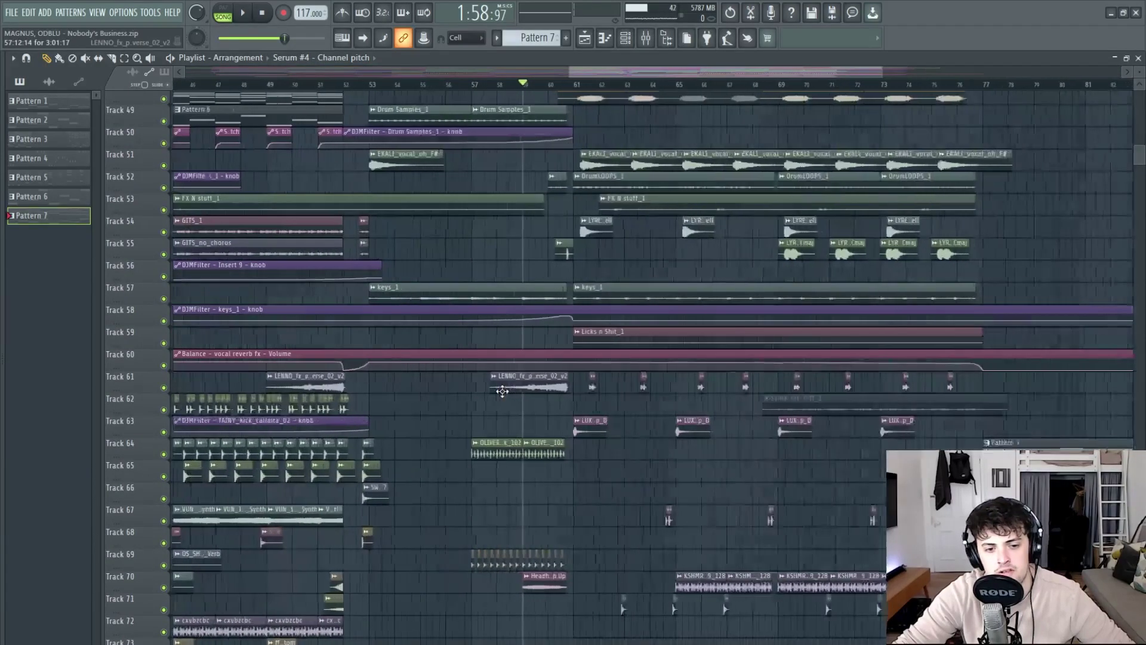
scroll(502, 391, up, 4)
scroll(506, 393, down, 4)
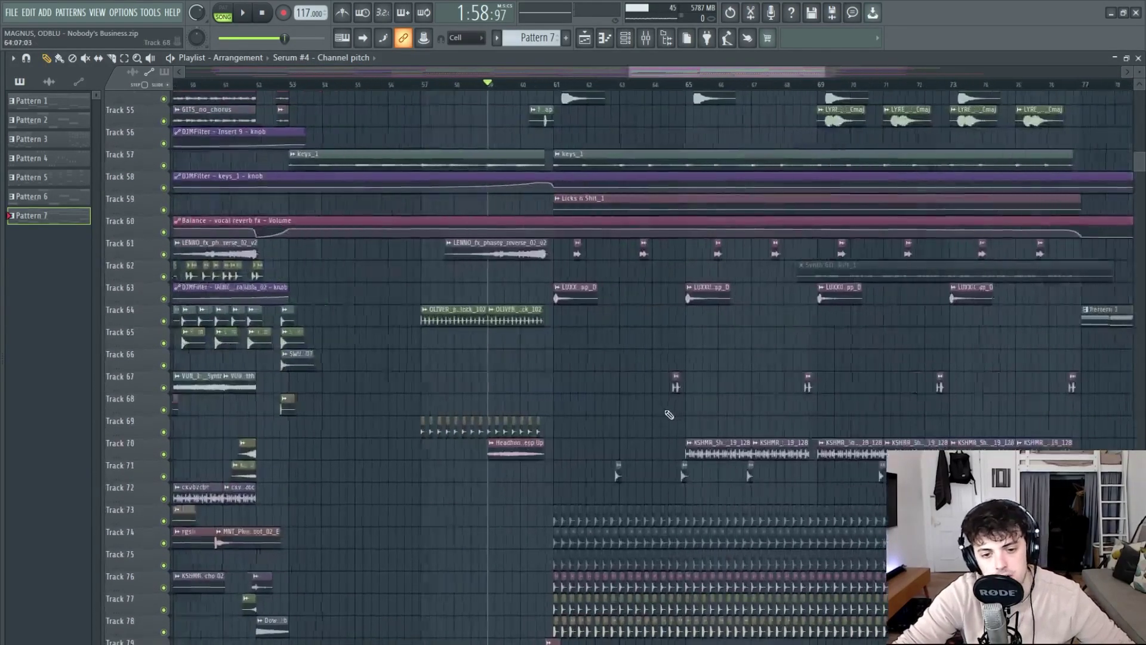
scroll(669, 410, up, 2)
scroll(578, 325, down, 3)
scroll(642, 608, down, 1)
scroll(641, 608, up, 2)
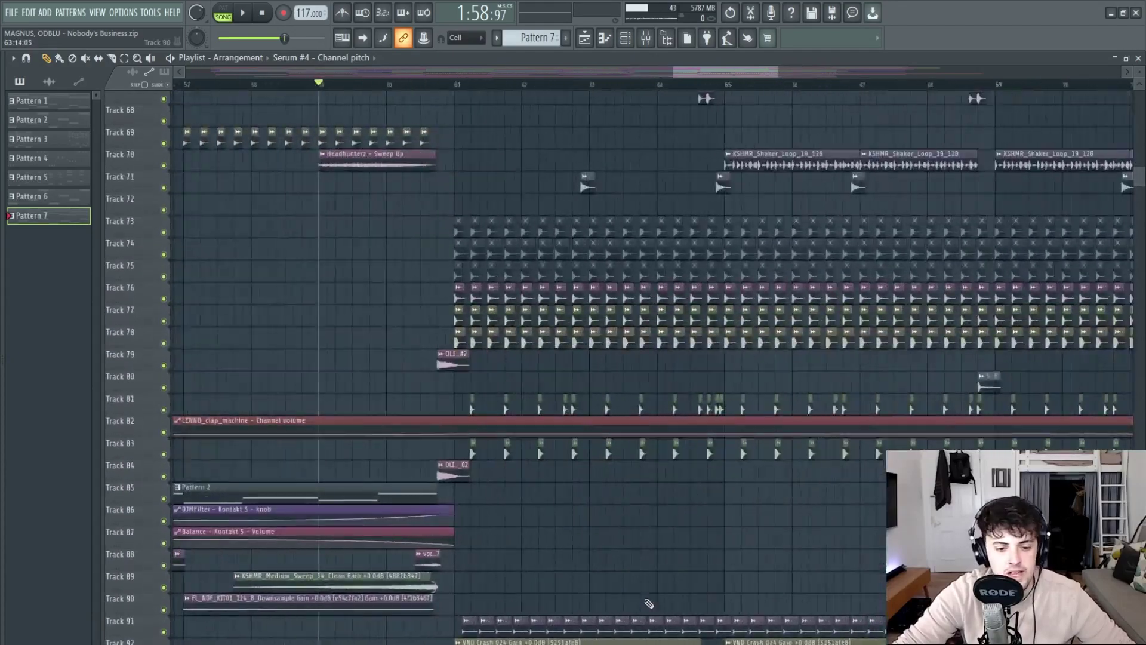
double_click(363, 170)
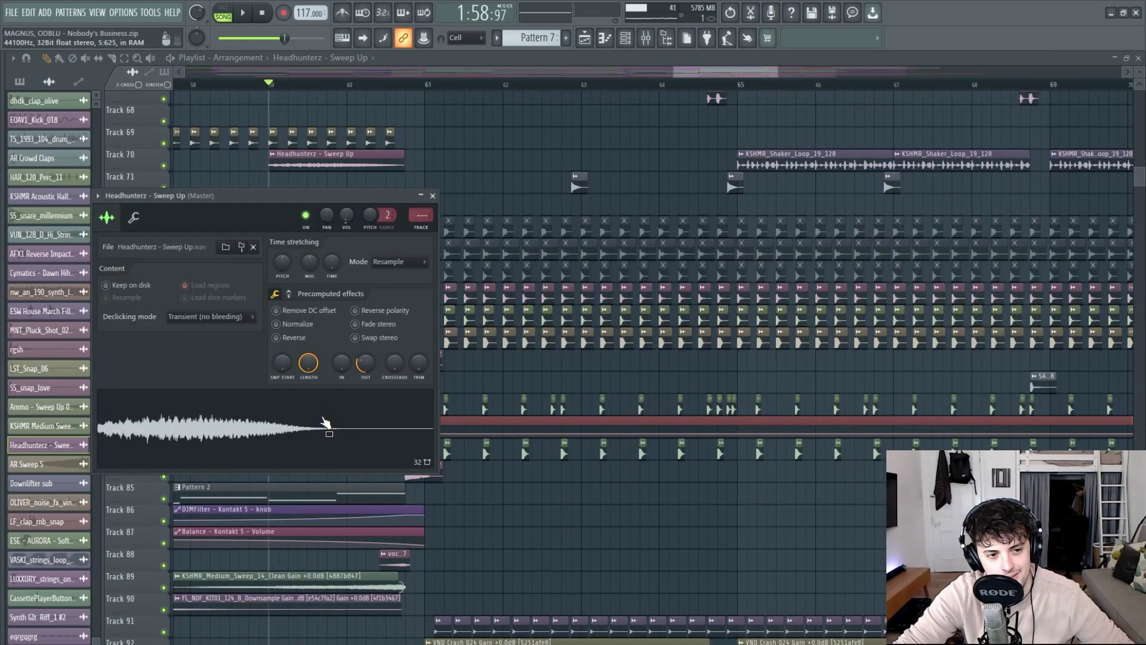
click(433, 195)
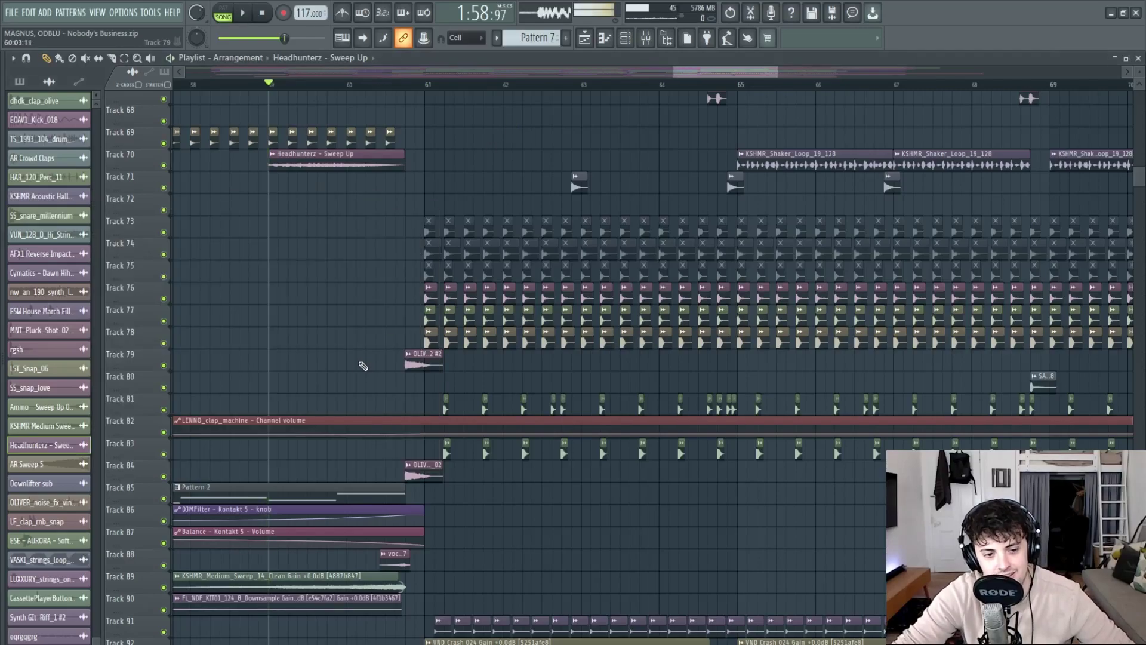
Audition the KSHMR Medium Sweep 14 riser and the KSHMR Vintage 23 Strings Suspense Rise sample leading into bar 61.
scroll(335, 364, down, 3)
double_click(329, 367)
click(304, 426)
scroll(245, 425, down, 2)
scroll(245, 425, up, 2)
scroll(358, 442, down, 6)
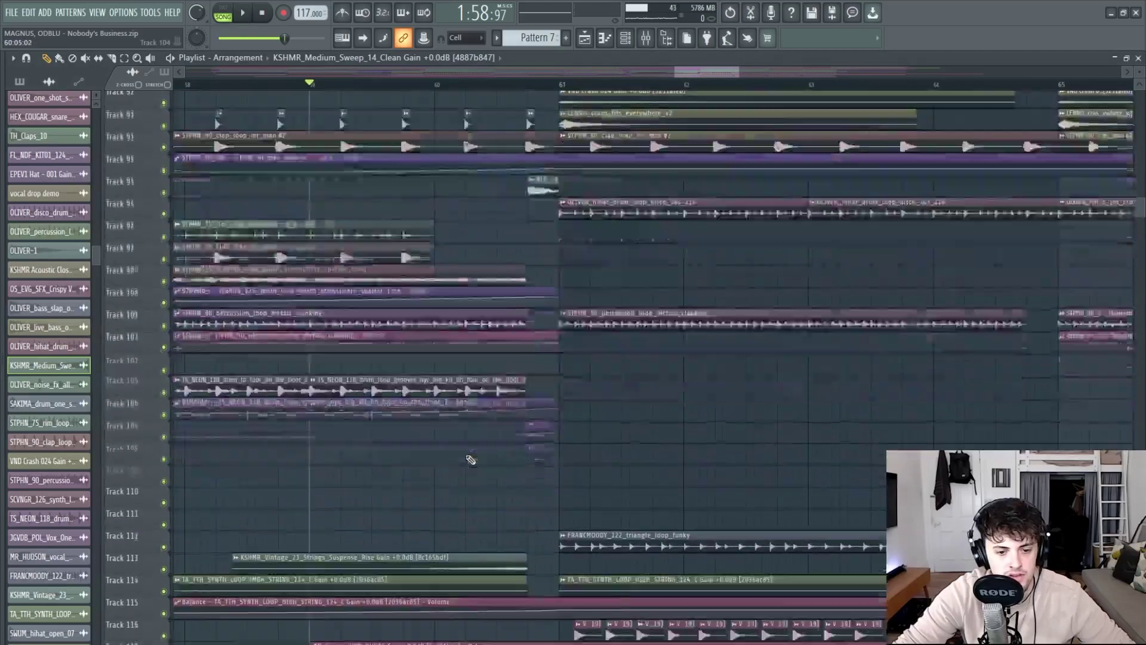
double_click(443, 386)
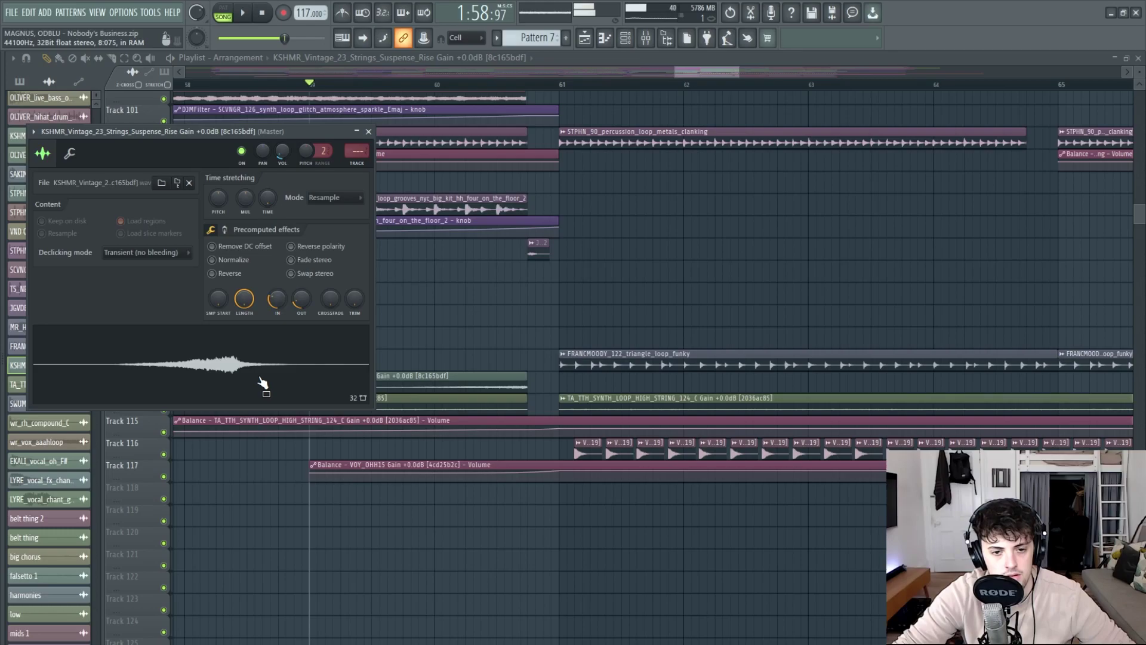
key(Escape)
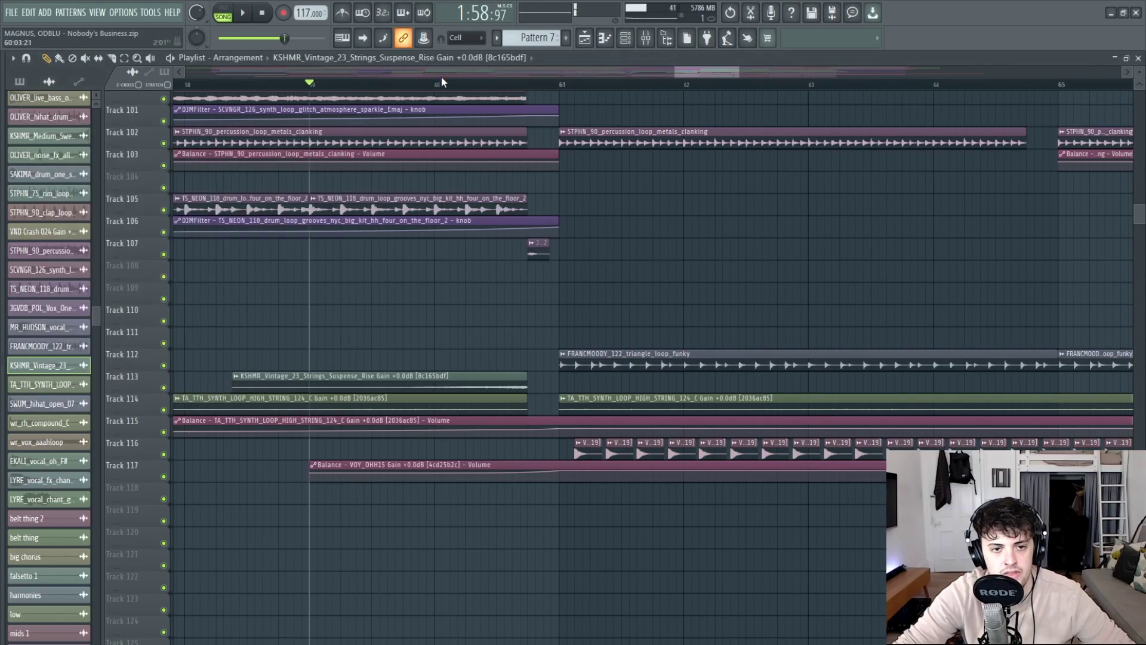
Set the playback position at bar 60 and audition the LUXXURY strings one-shot stab on track 63.
drag(706, 73, 720, 72)
scroll(401, 323, up, 3)
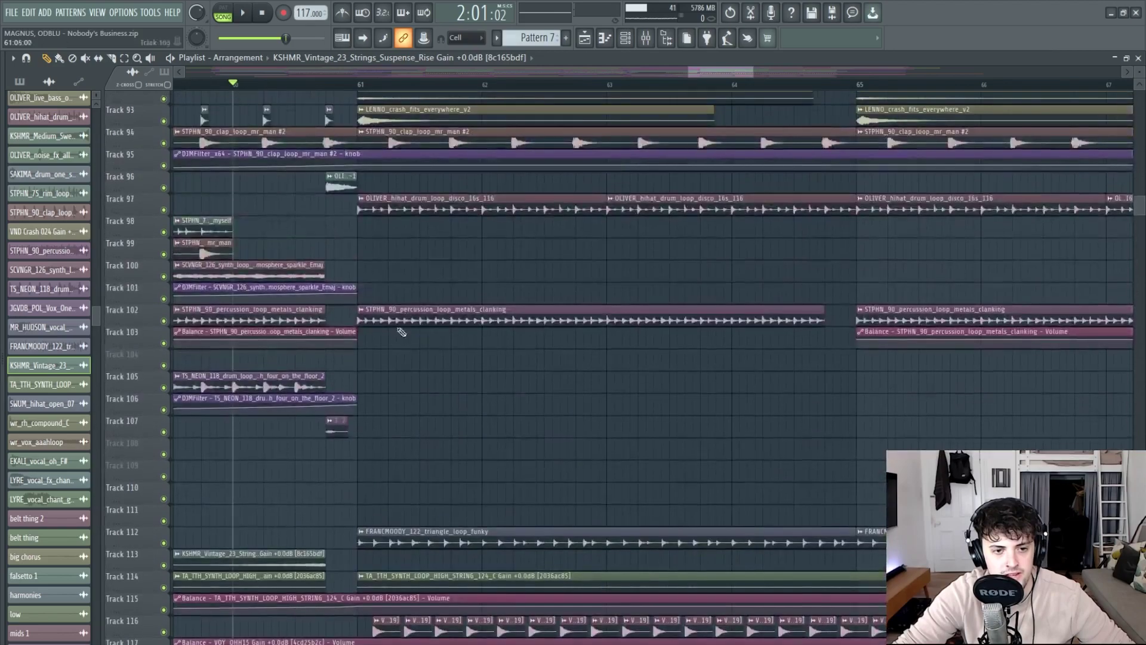
scroll(401, 322, up, 10)
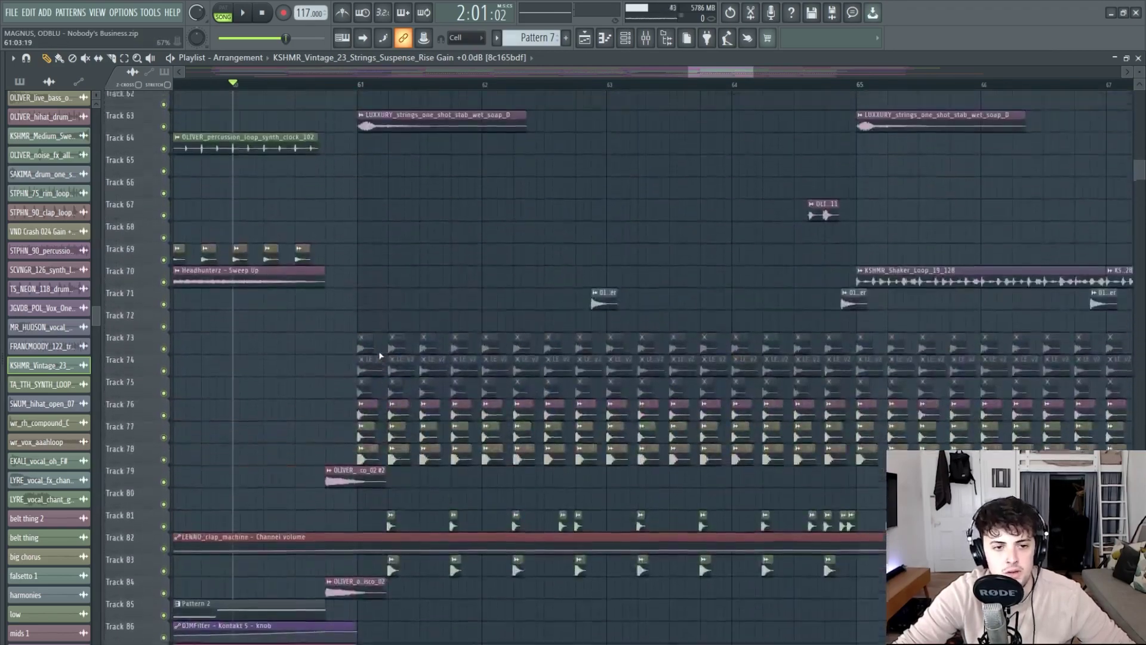
scroll(379, 356, up, 2)
double_click(361, 268)
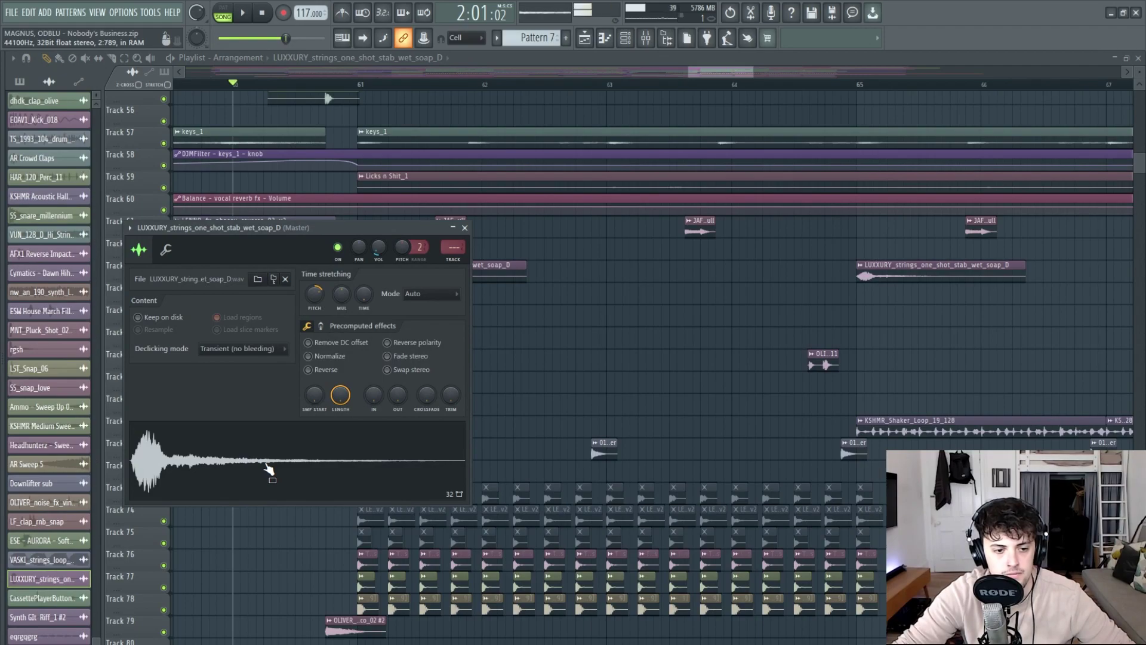
key(Escape)
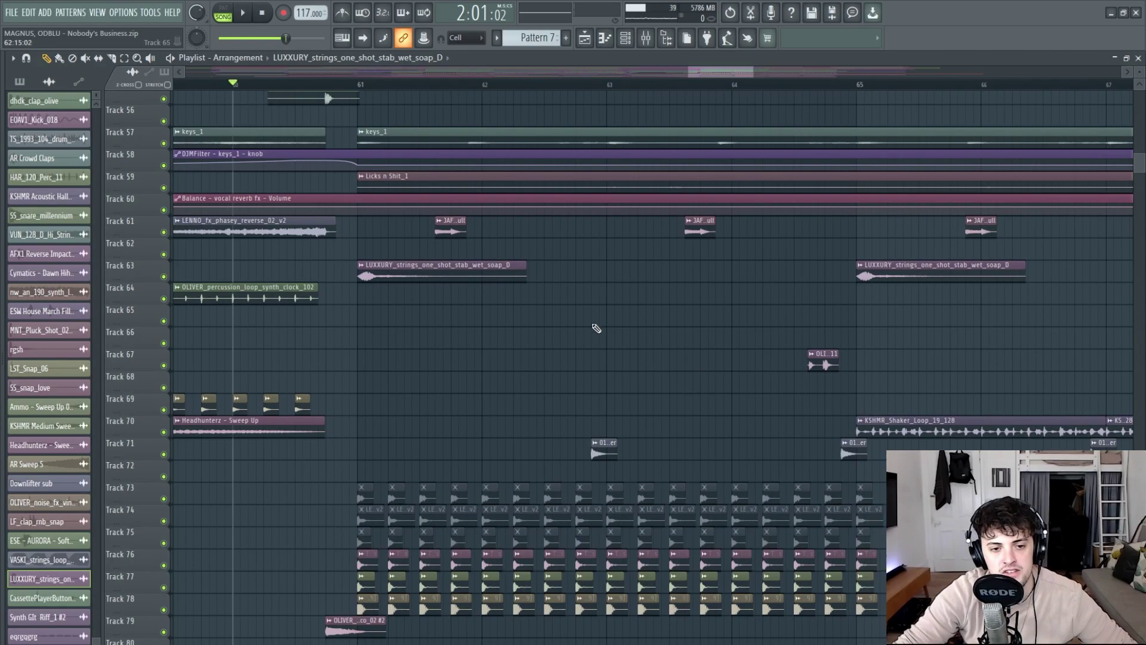
Play the full arrangement from bar 60 into the section starting at bar 61, and stop playback.
scroll(543, 335, down, 4)
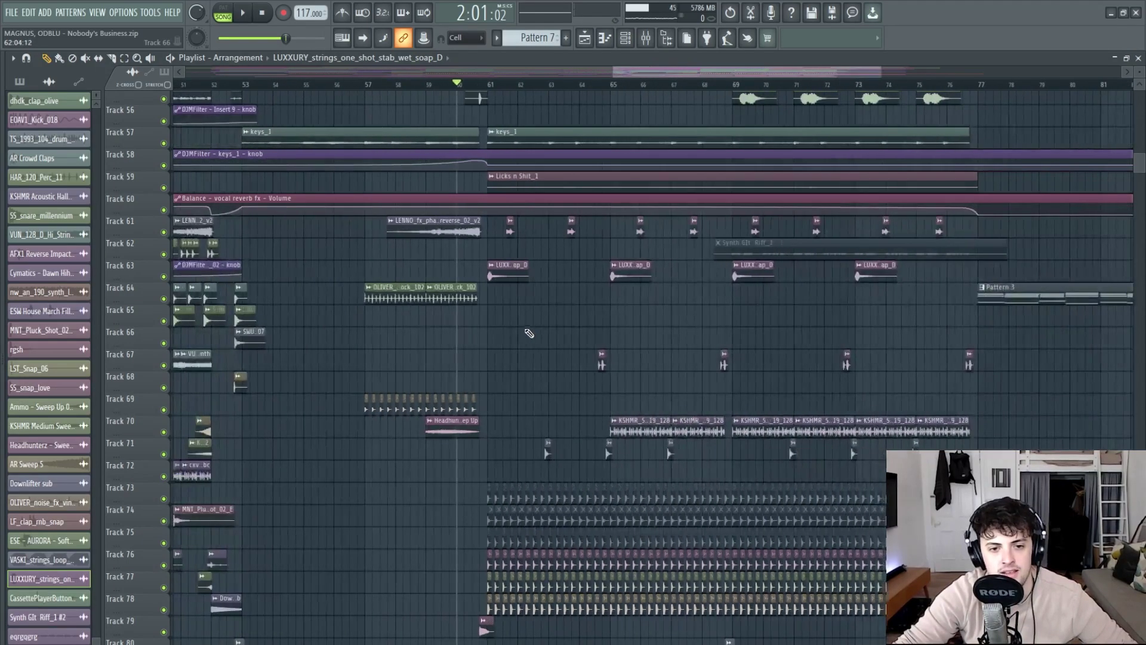
scroll(528, 332, up, 2)
key(space)
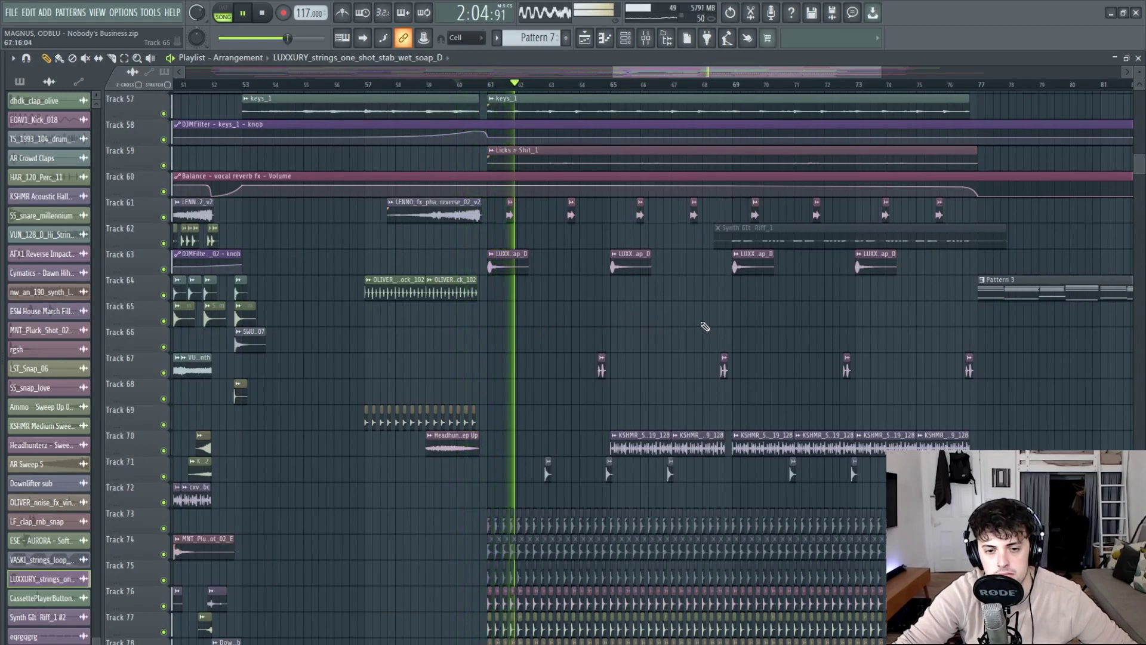
scroll(708, 327, up, 1)
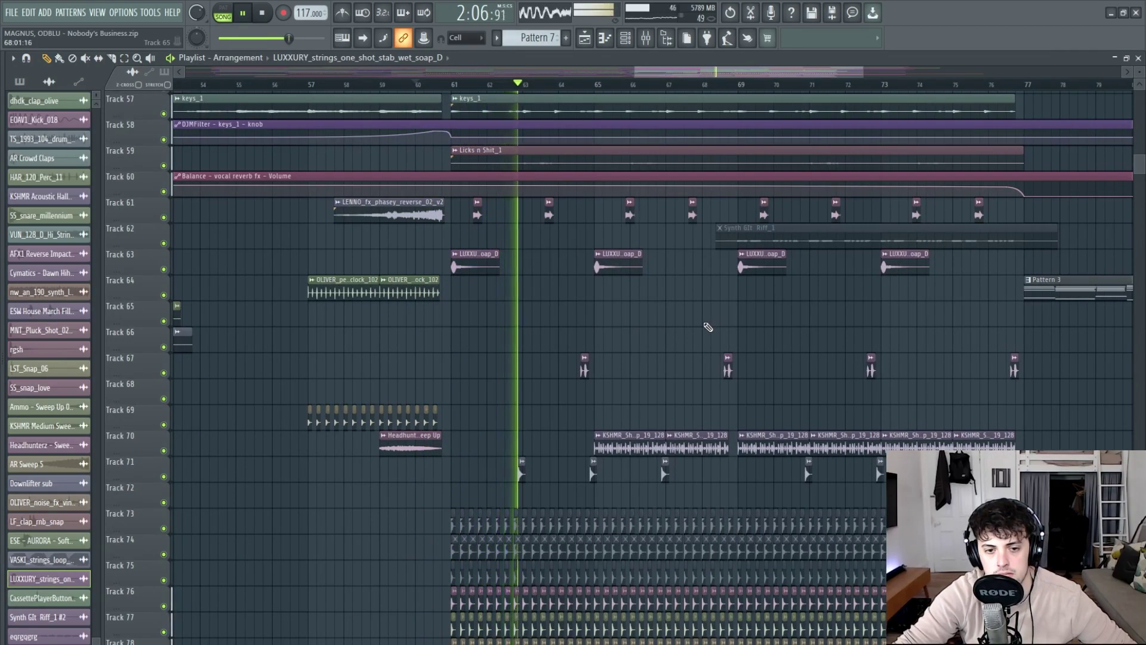
scroll(708, 327, up, 3)
scroll(708, 327, down, 15)
key(space)
drag(434, 458, 416, 500)
Set the playback position near bar 76 and examine the arrangement's chorus layers and automation clips across the upper tracks.
scroll(478, 416, up, 15)
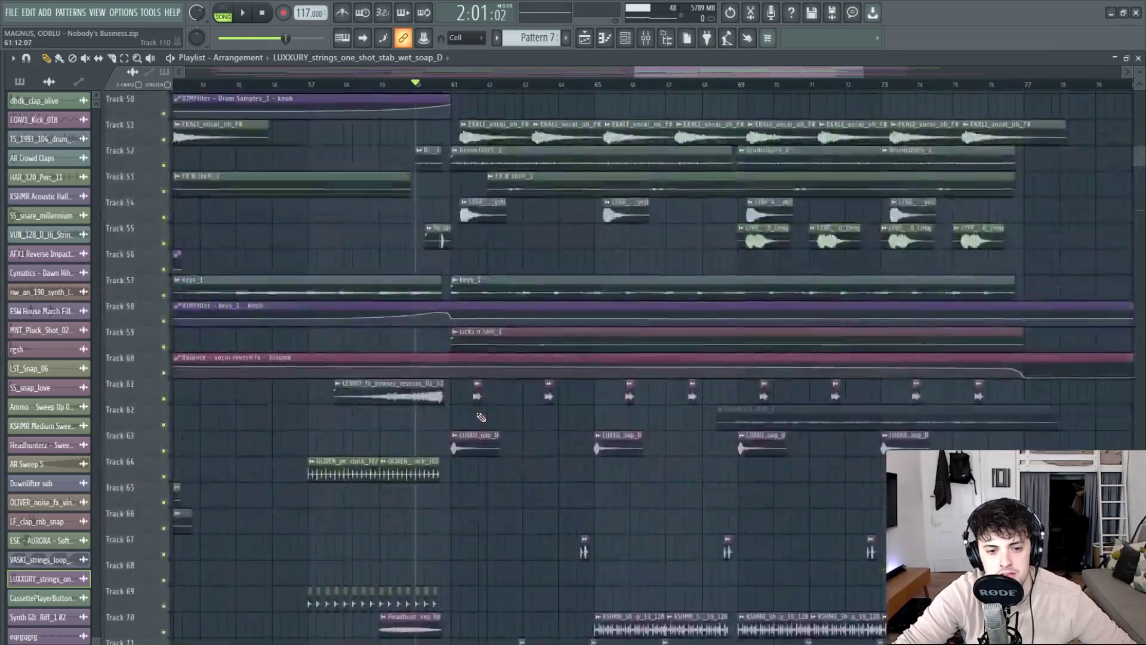
scroll(495, 450, down, 4)
scroll(494, 450, down, 3)
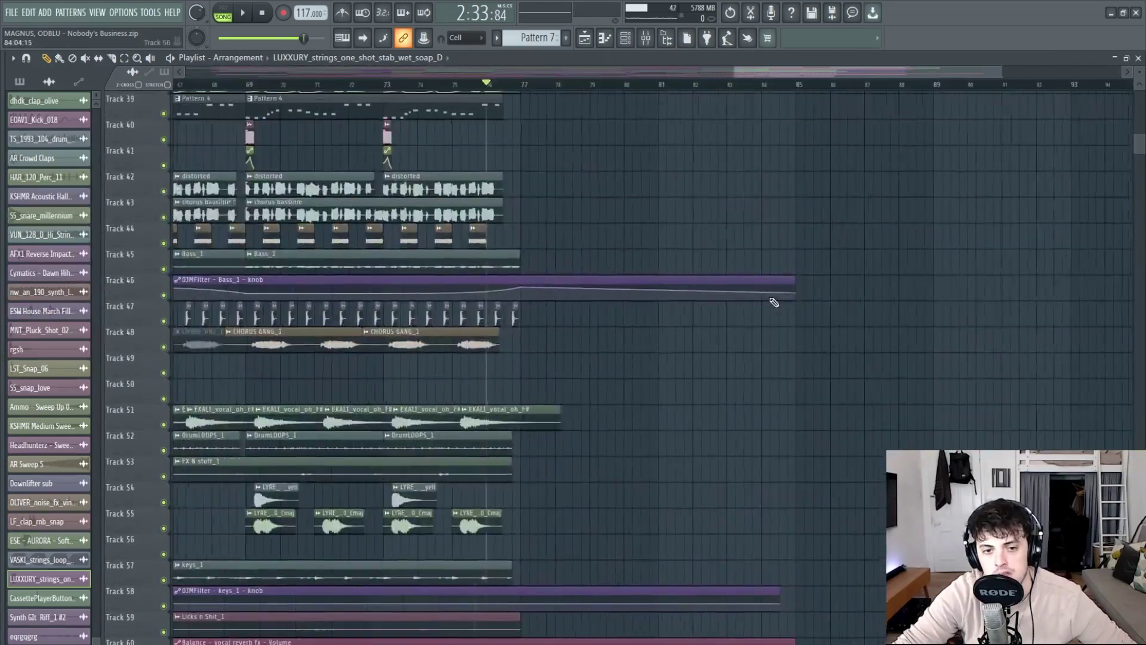
scroll(773, 305, down, 3)
scroll(773, 308, up, 4)
scroll(770, 307, down, 3)
scroll(758, 310, up, 4)
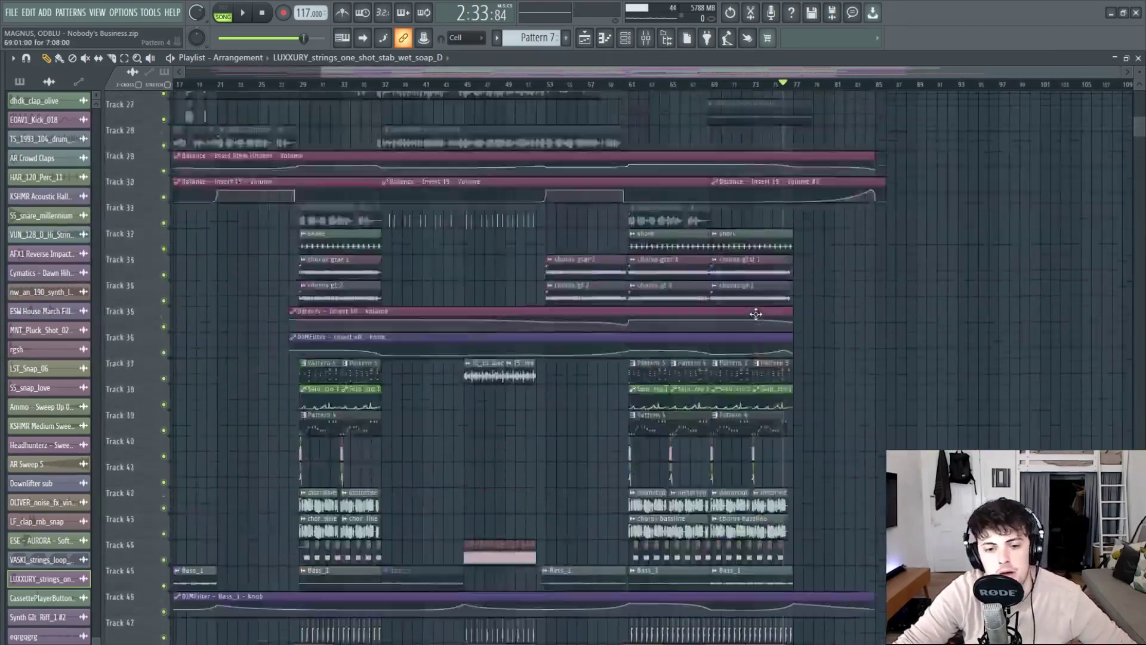
scroll(693, 334, down, 1)
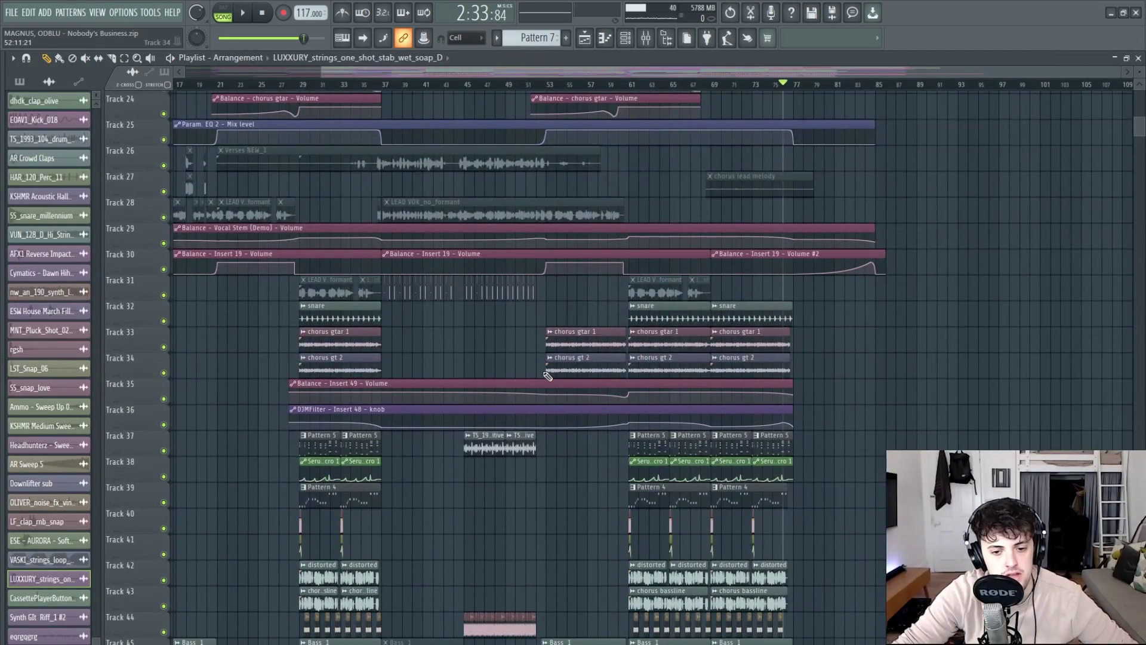
scroll(541, 375, down, 1)
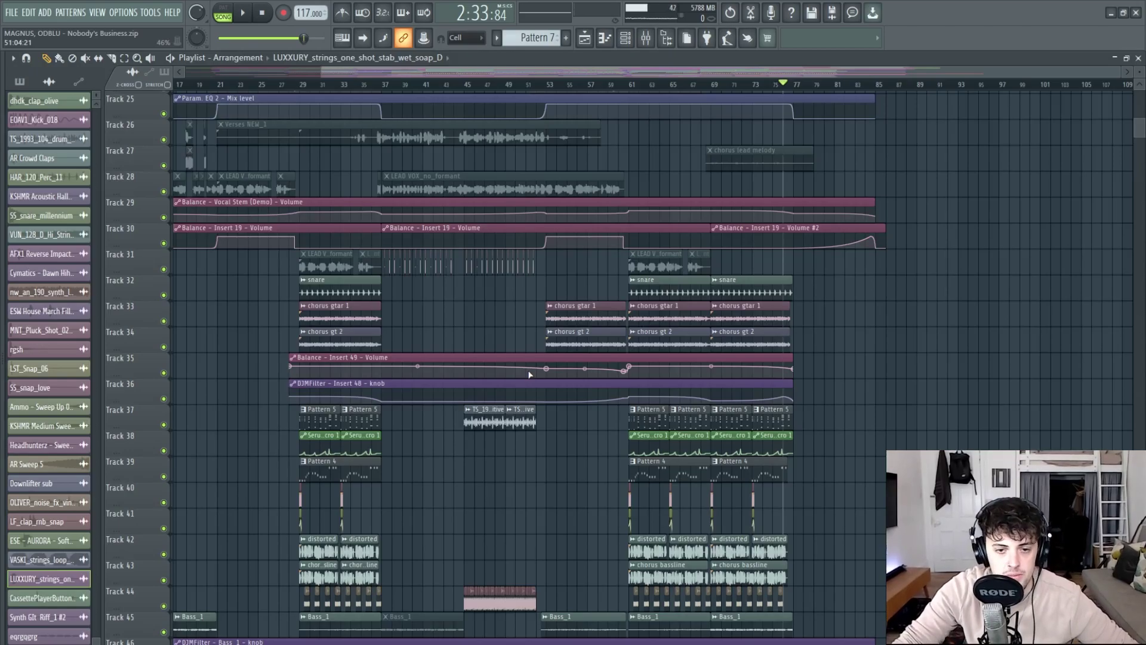
scroll(529, 374, up, 12)
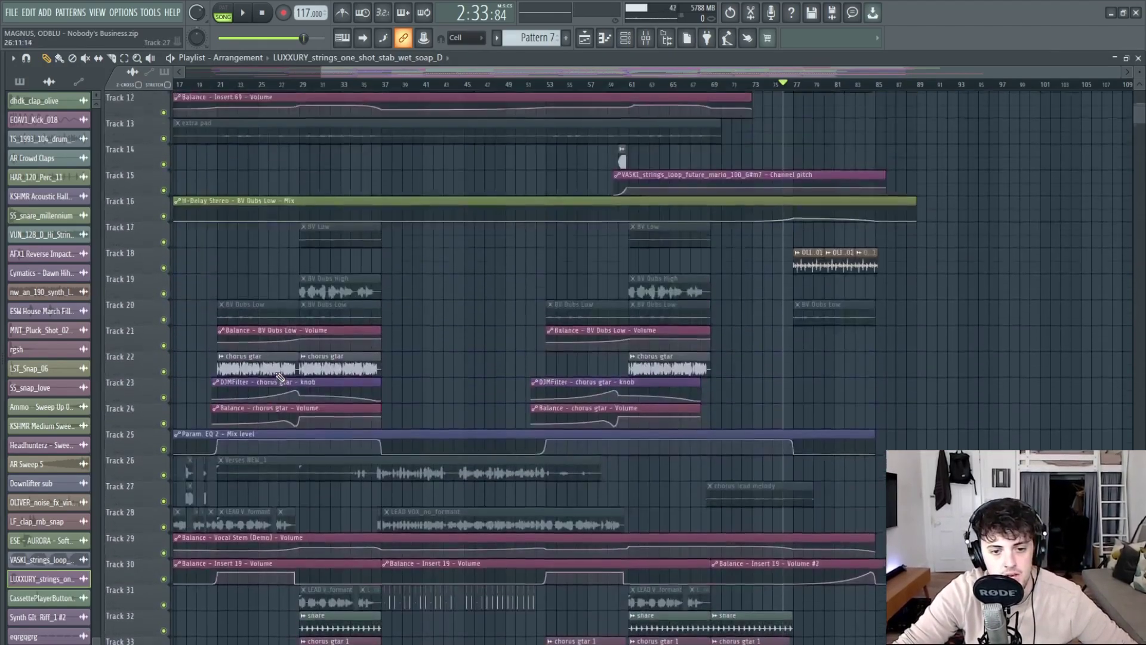
scroll(279, 376, down, 20)
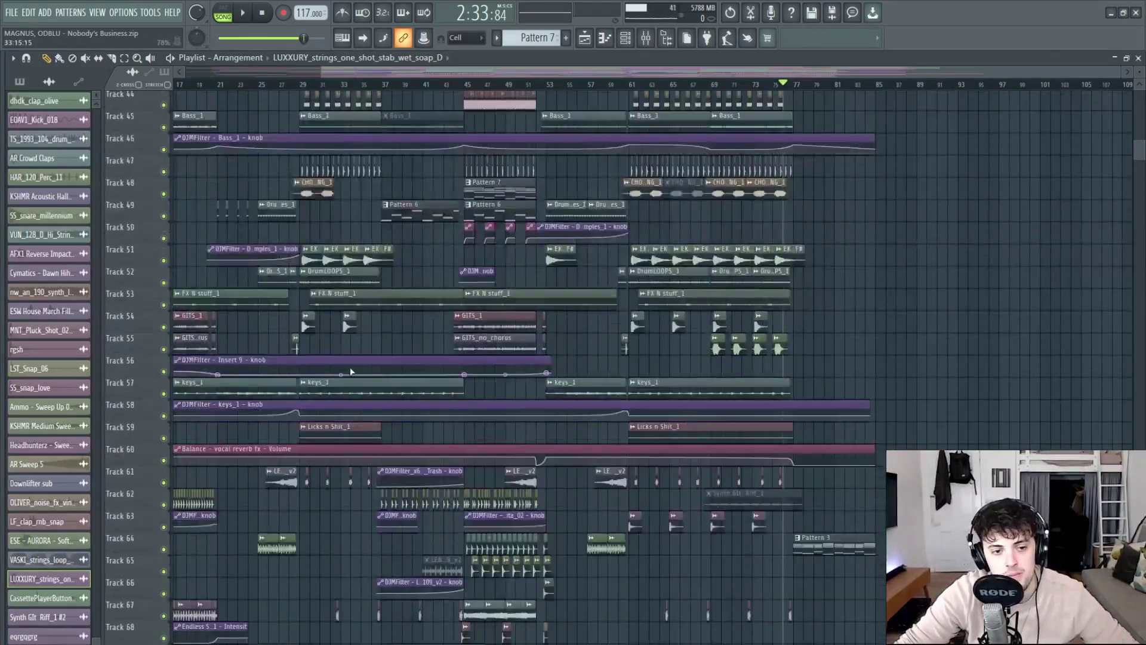
Highlight the layered clips on tracks 76 to 78 between bars 29 and 37.
scroll(350, 371, down, 20)
drag(407, 317, 270, 410)
scroll(624, 450, down, 4)
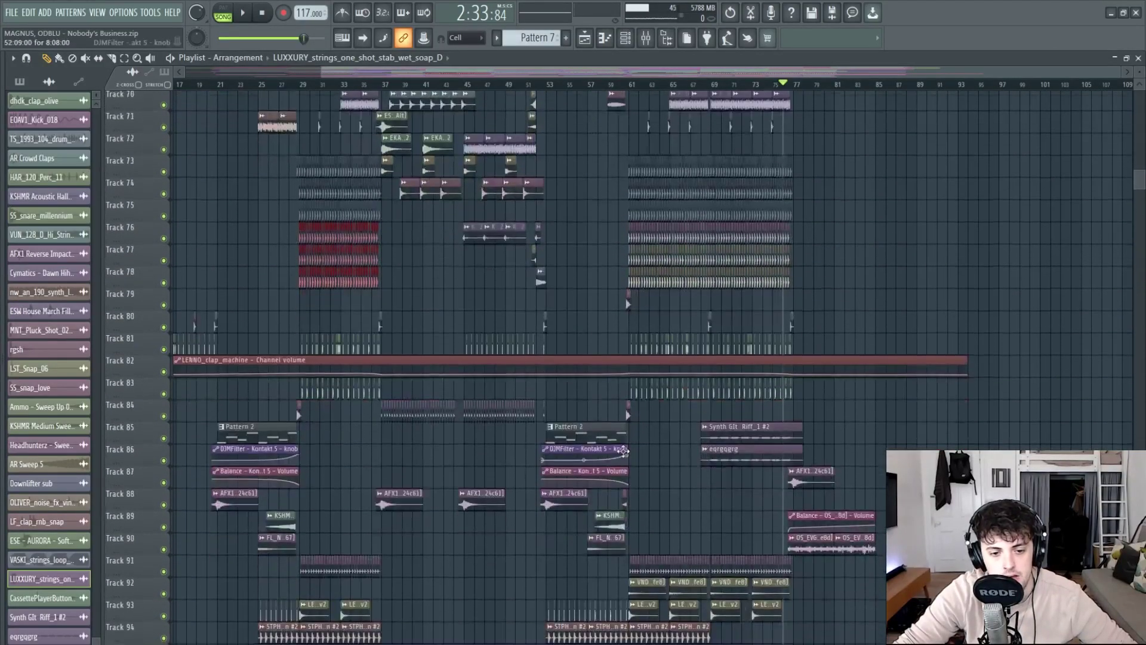
scroll(415, 380, up, 20)
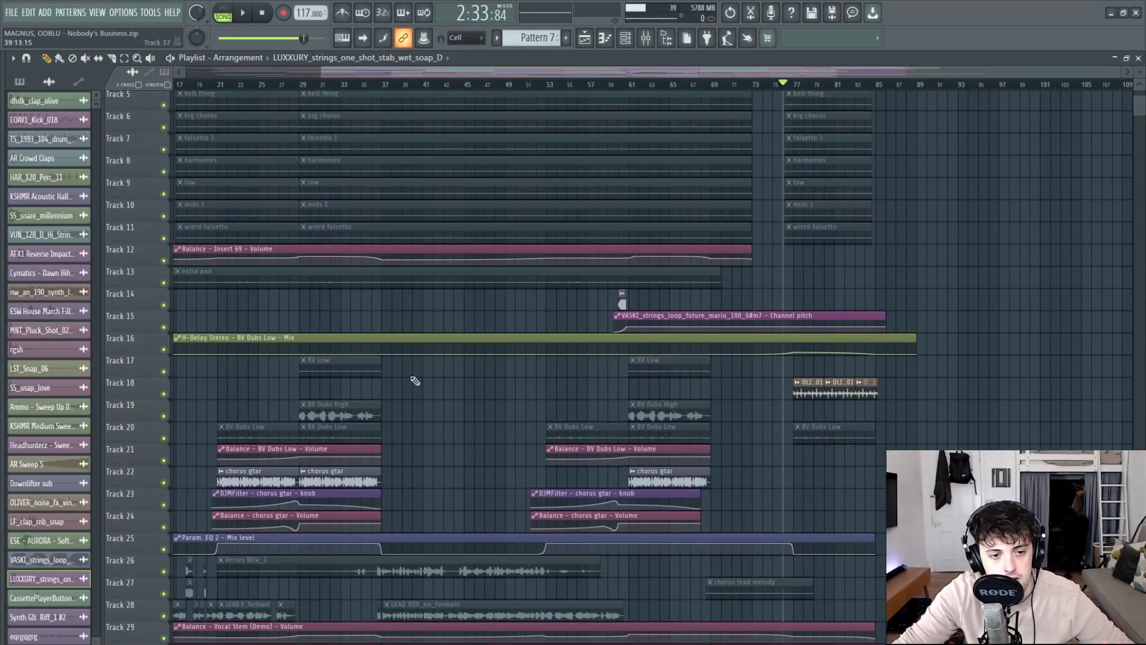
Unmute the LEAD VOX_no_formant clips on track 28, solo tracks 26 to 30, and play from around bar 13.
ctrl+scroll(1041, 353, down, 2)
scroll(1041, 353, down, 6)
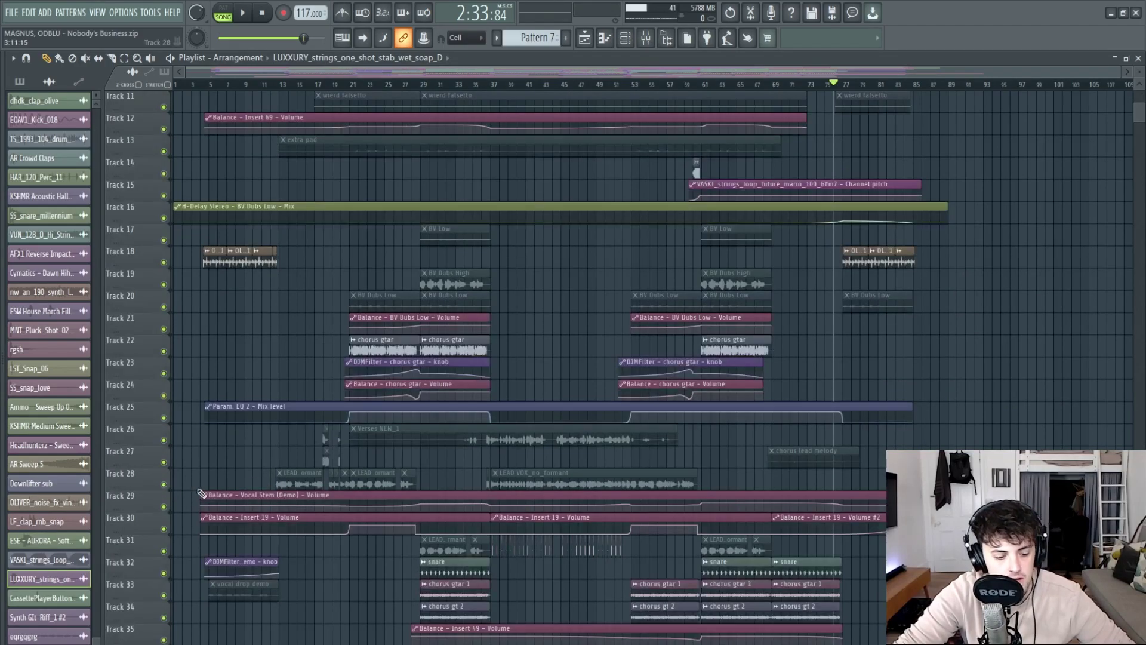
drag(388, 483, 670, 484)
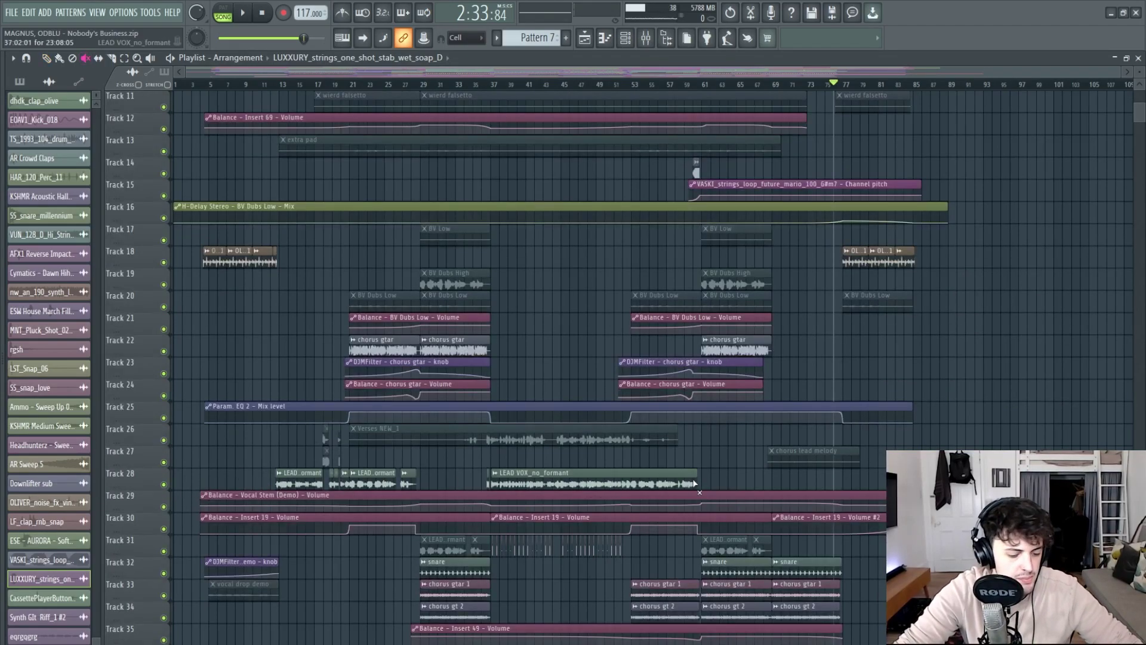
right_click(163, 507)
key(space)
drag(163, 529, 170, 440)
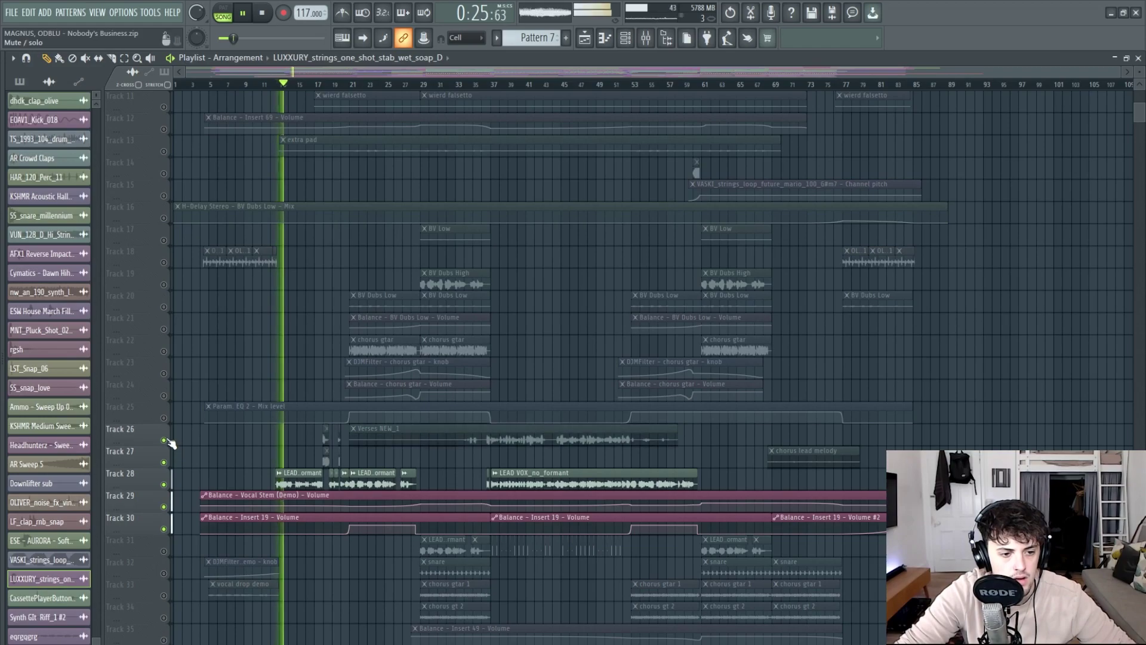
Unmute the short vocal clips on track 26 around bars 18 to 20 and play them with the lead vocals.
scroll(257, 461, up, 6)
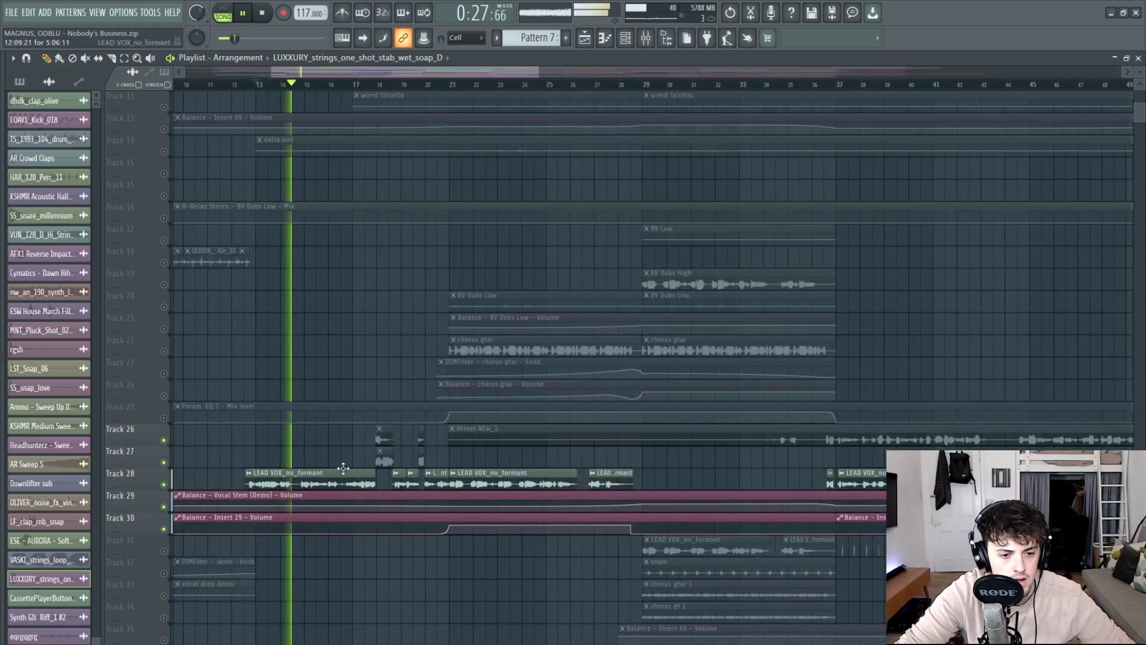
key(t)
drag(385, 461, 468, 458)
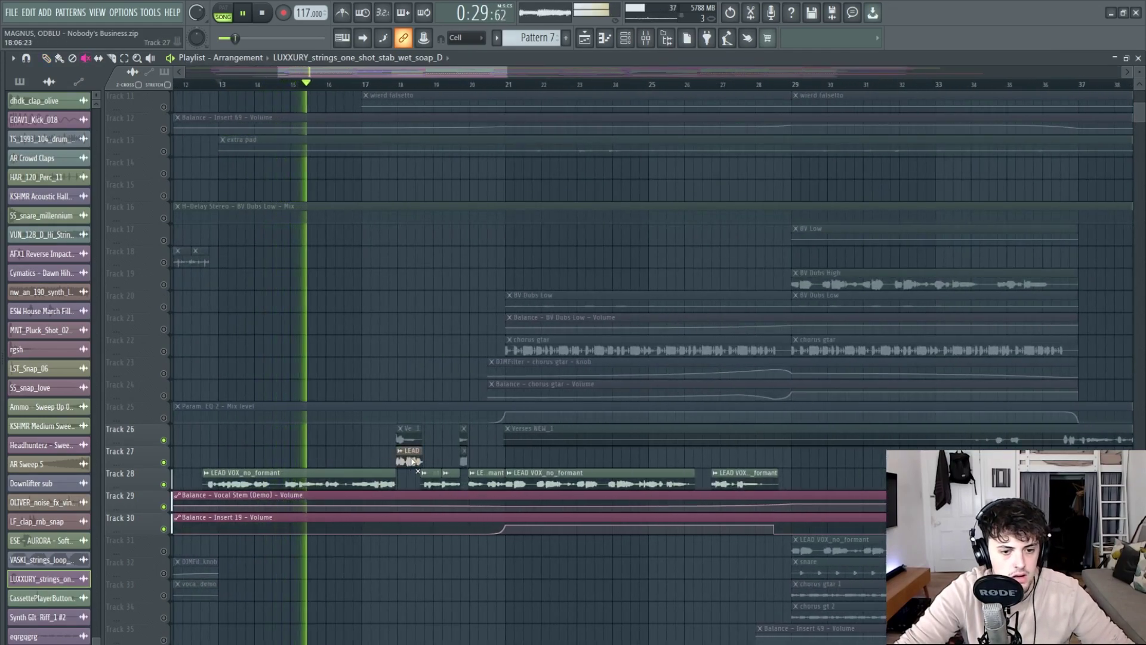
scroll(468, 460, up, 3)
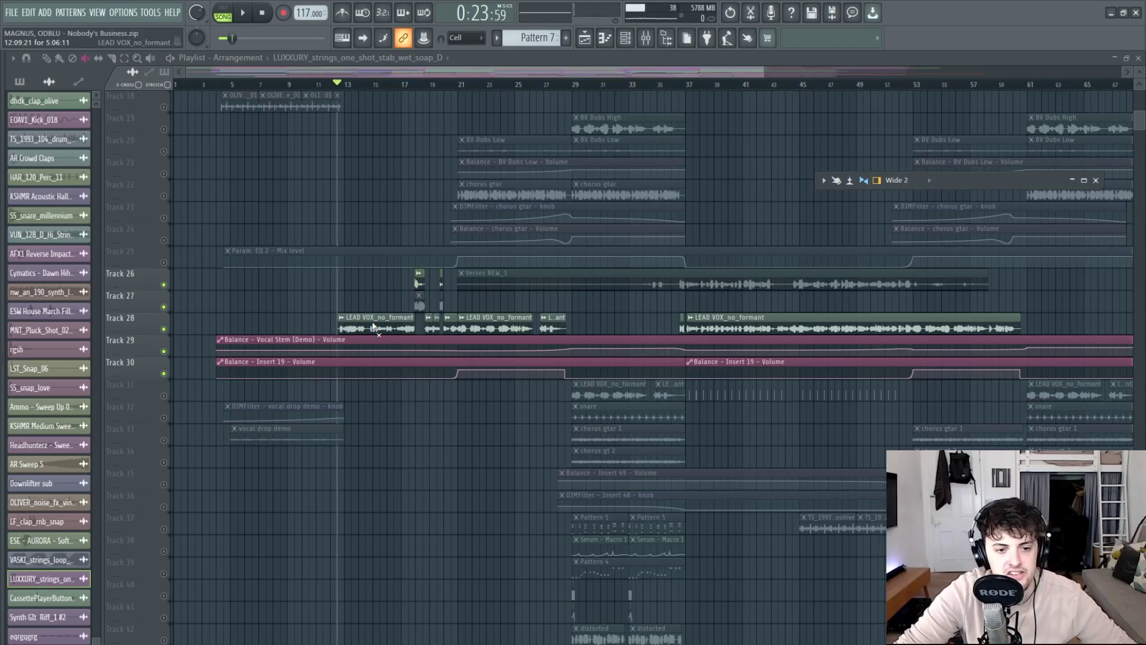
key(space)
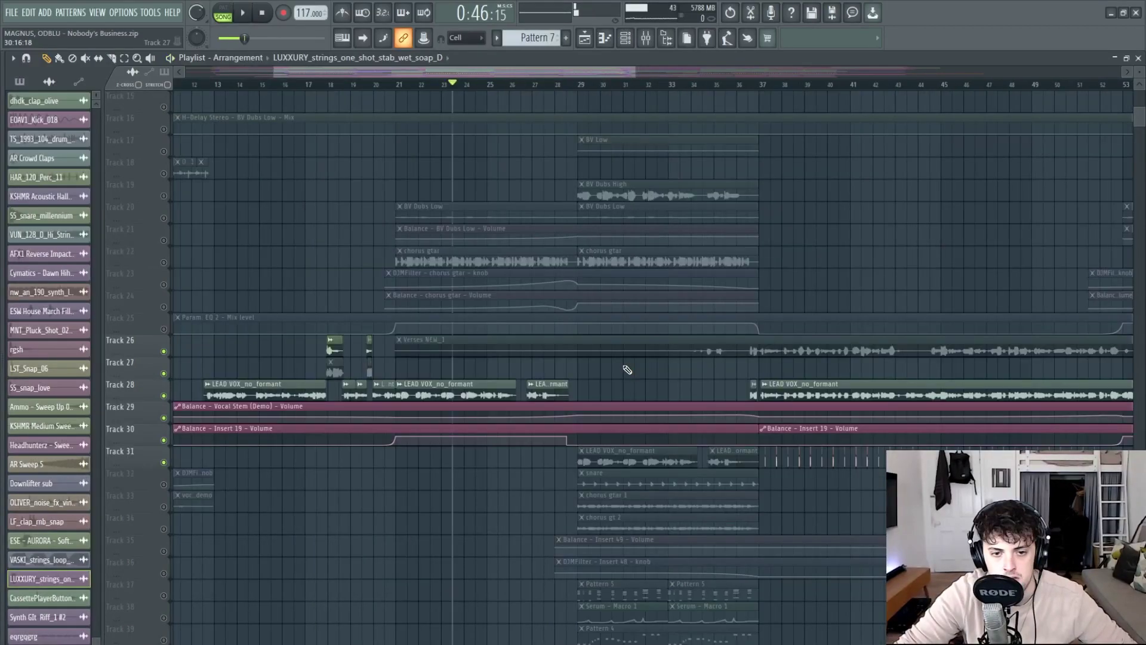
Examine the muted backing vocal layers on tracks 4 to 11 and the BV clips on tracks 17 to 20.
scroll(627, 367, up, 3)
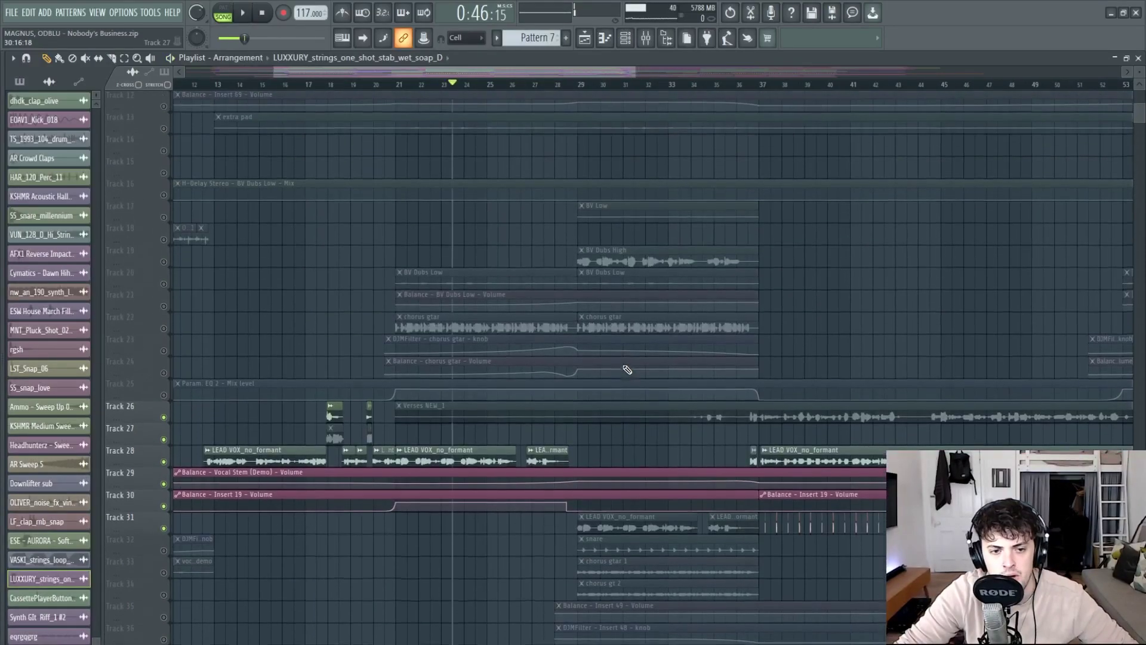
scroll(627, 370, up, 2)
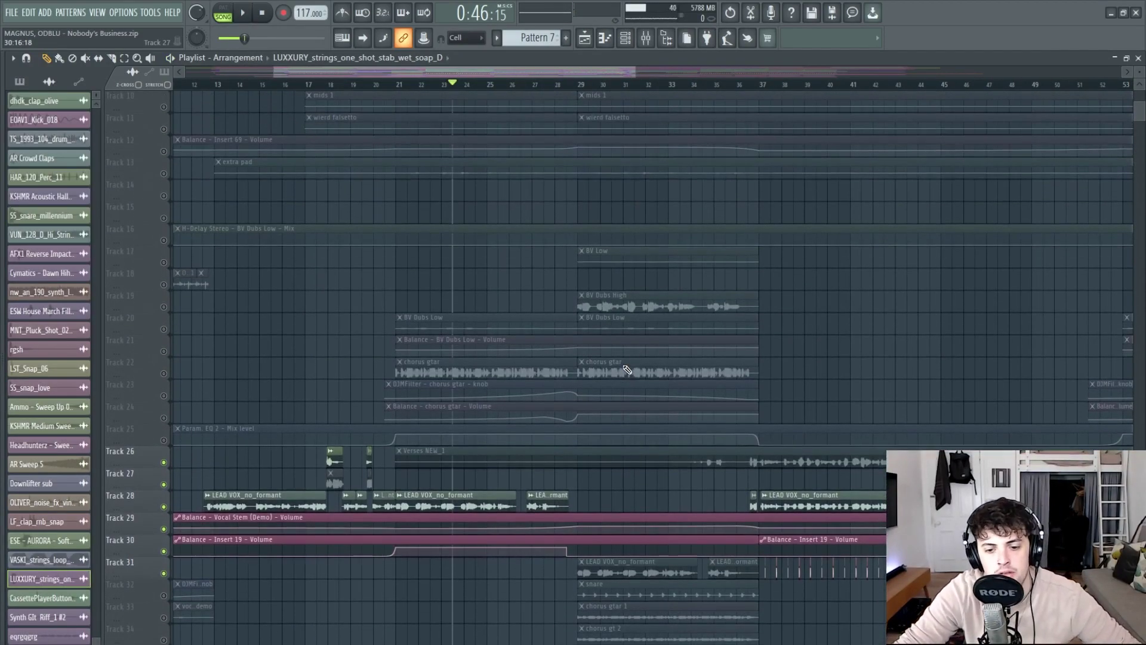
scroll(626, 369, up, 2)
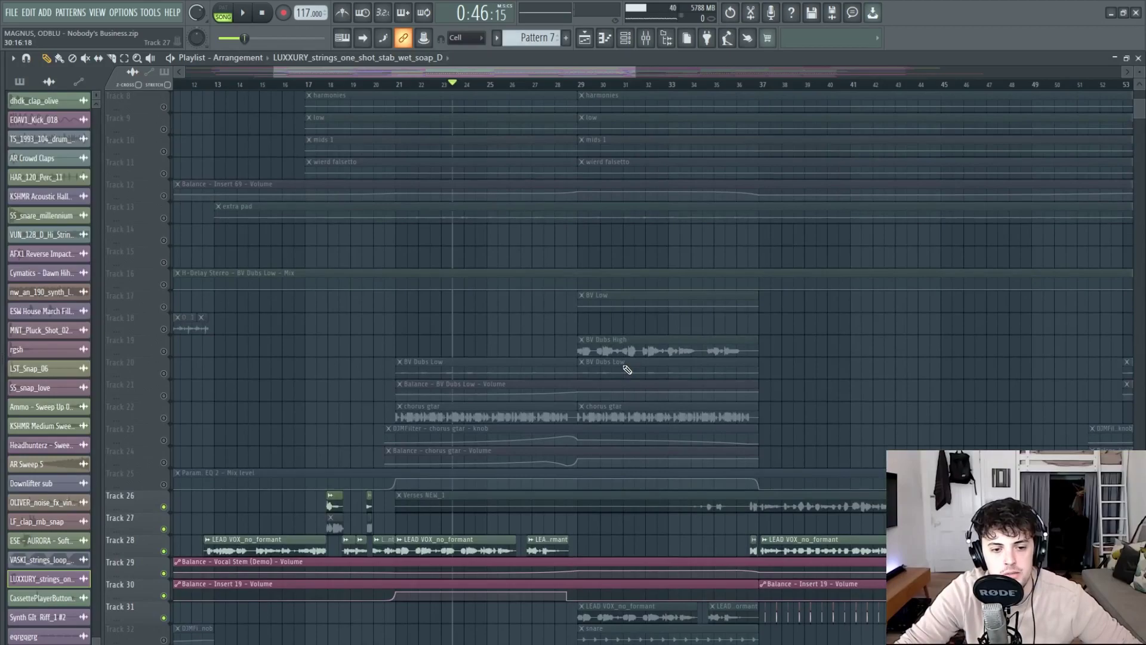
scroll(627, 369, up, 6)
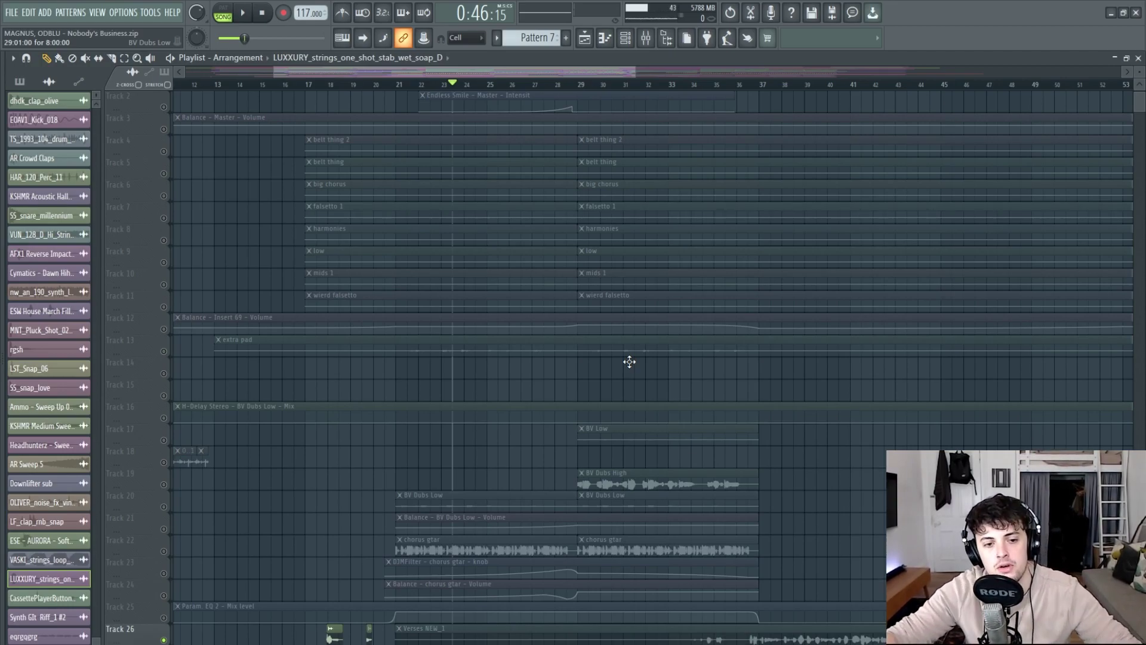
Turn on backing vocal tracks 4 to 11 and unmute their clips from bar 29 onward.
scroll(629, 362, up, 1)
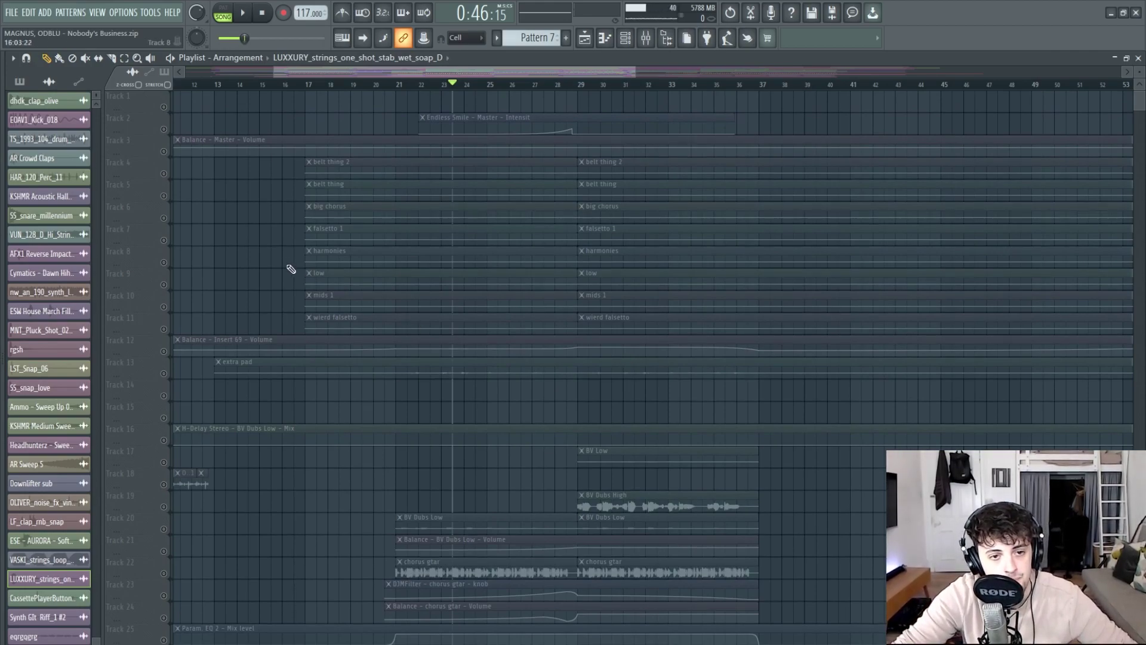
click(163, 173)
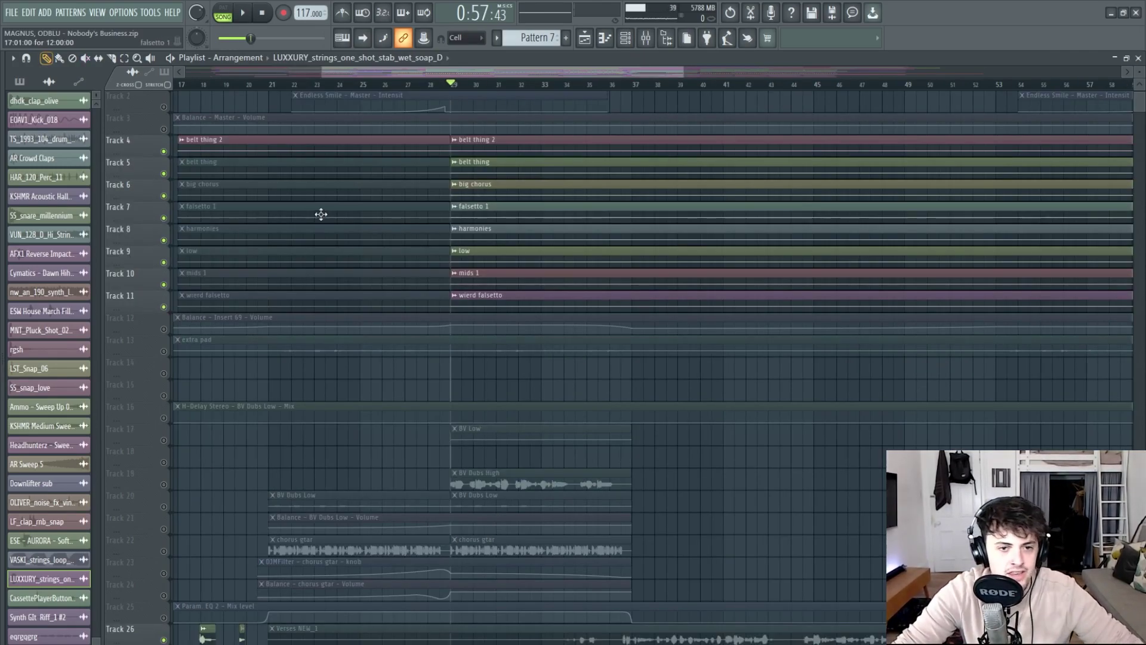
scroll(382, 234, down, 2)
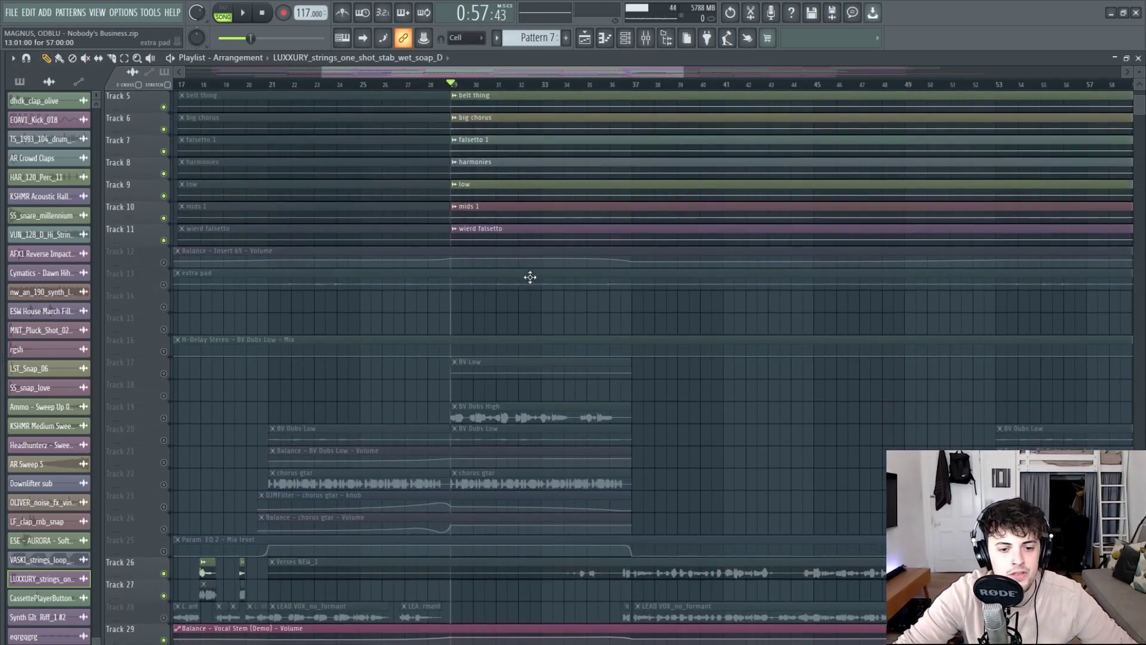
scroll(641, 358, up, 3)
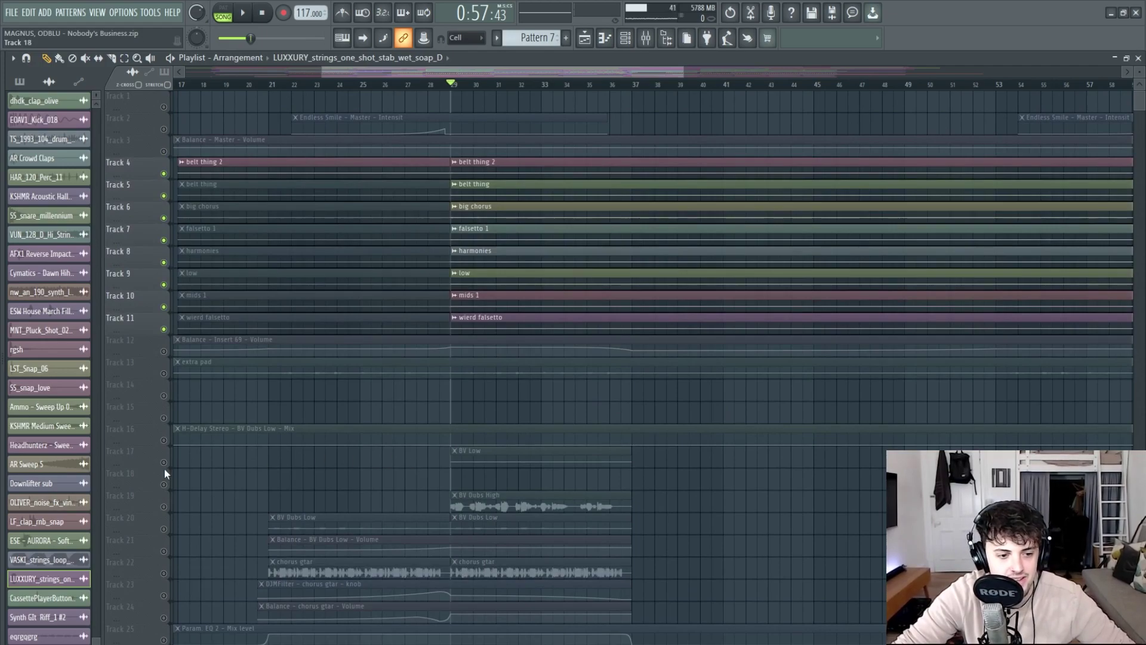
Turn on track 17, unmute its BV Low clip at bar 29, and play it with tracks 4 to 11 up to about bar 37.
click(163, 462)
click(472, 457)
key(space)
key(p)
drag(518, 69, 579, 80)
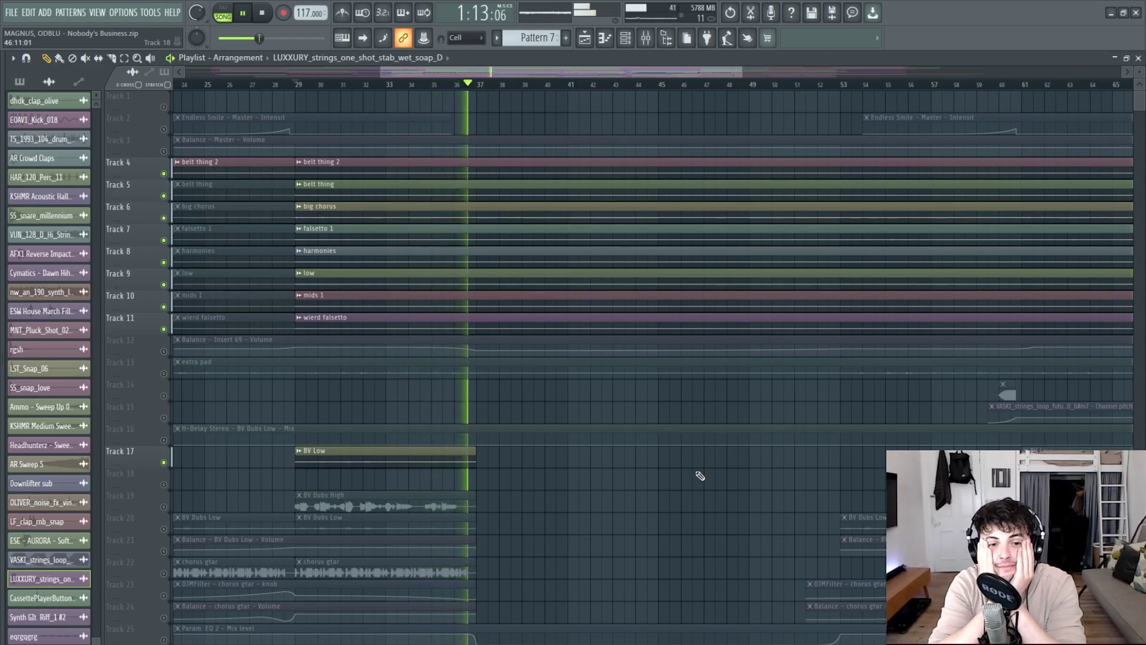
key(space)
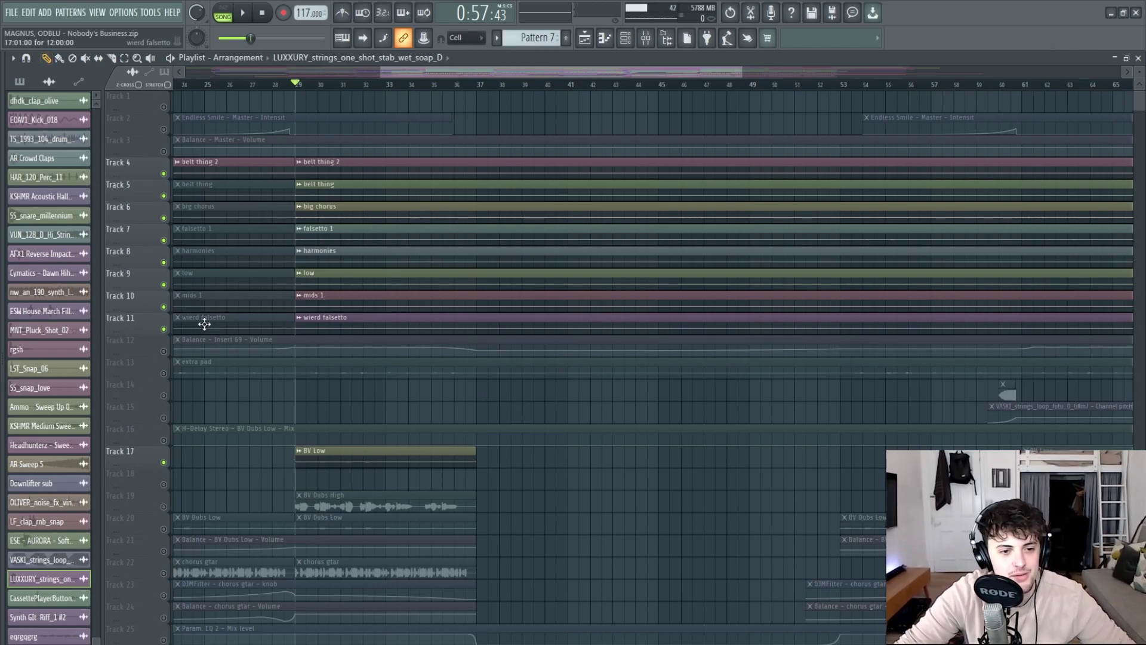
Solo belt thing 2 on track 4 and play it briefly from bar 29, switching the solo to belt thing on track 5.
scroll(358, 296, up, 2)
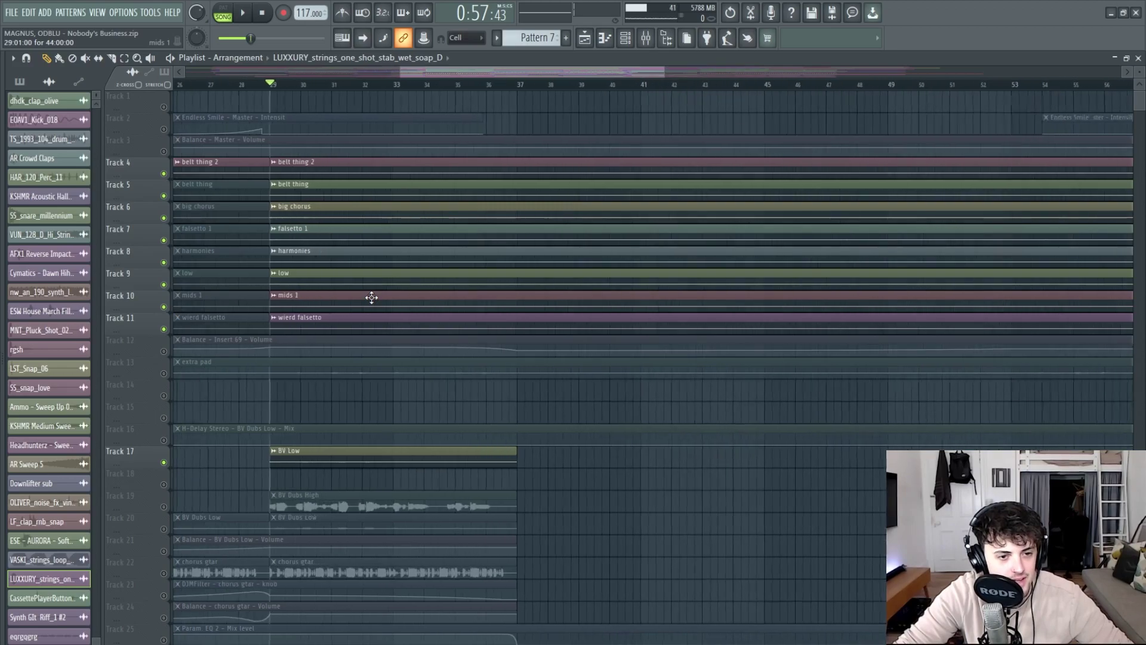
right_click(164, 174)
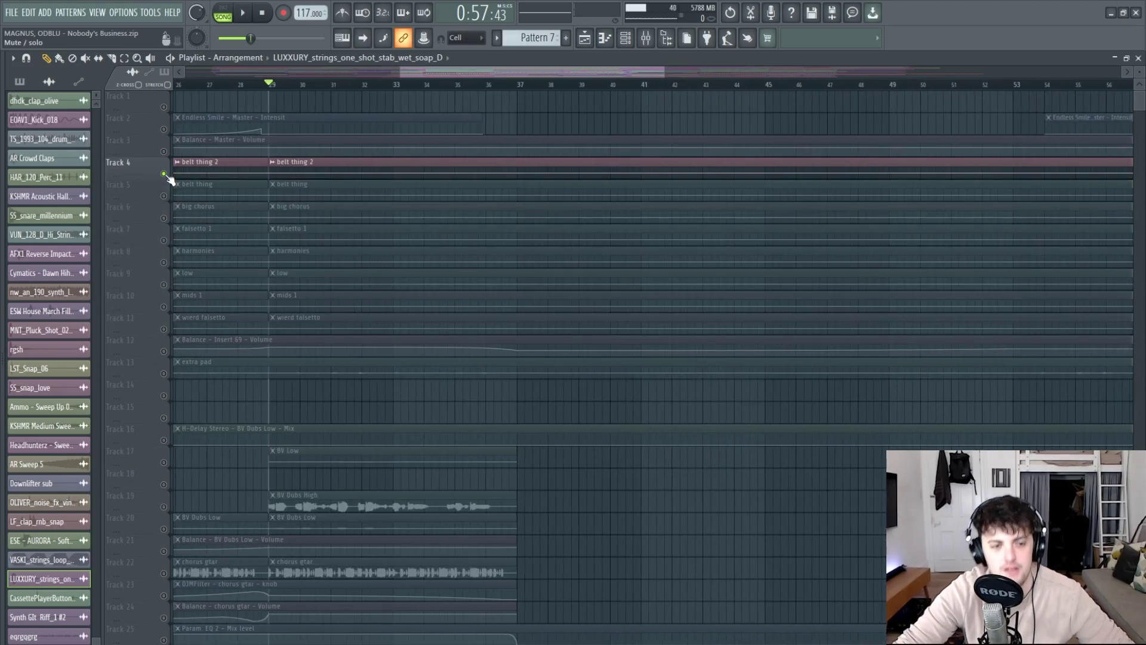
key(space)
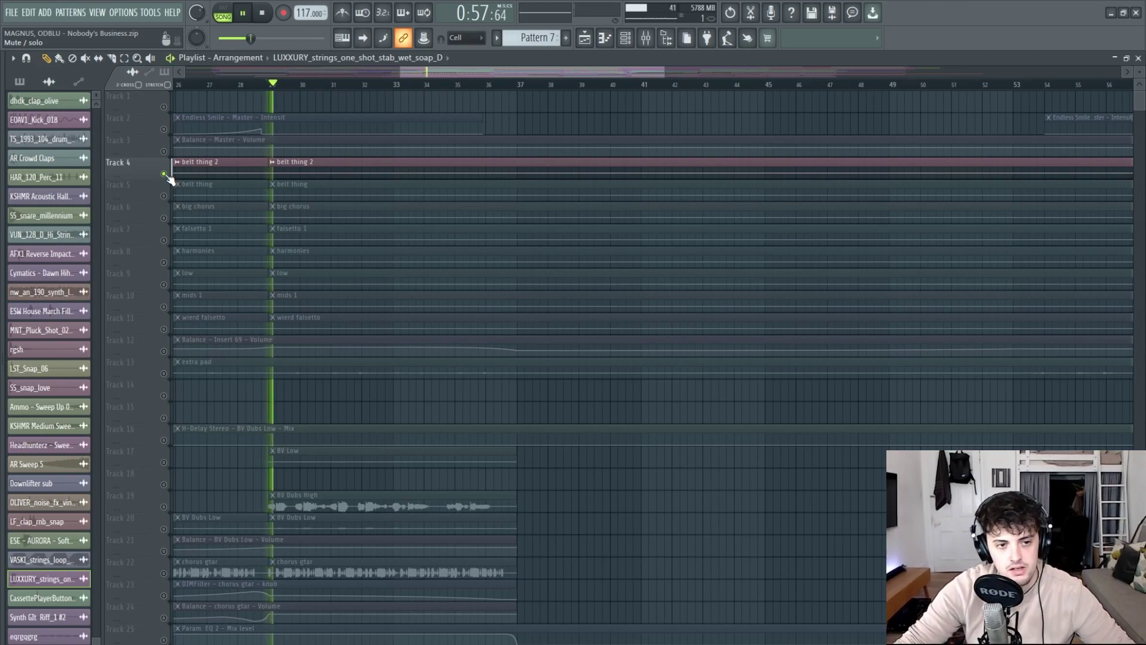
key(space)
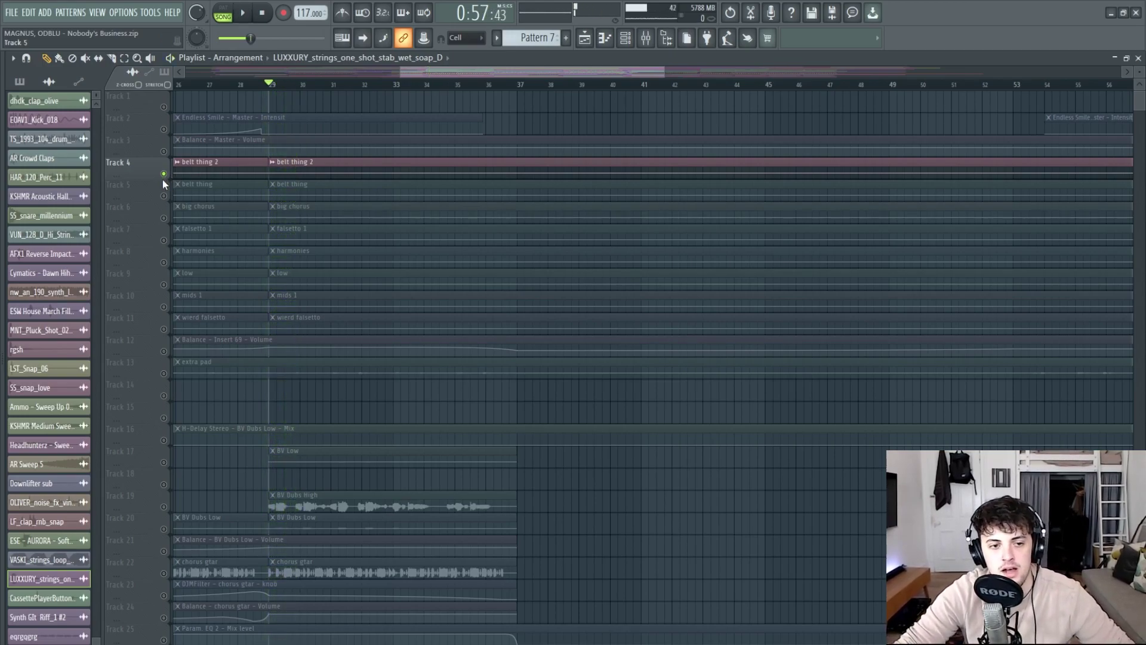
click(164, 196)
click(163, 174)
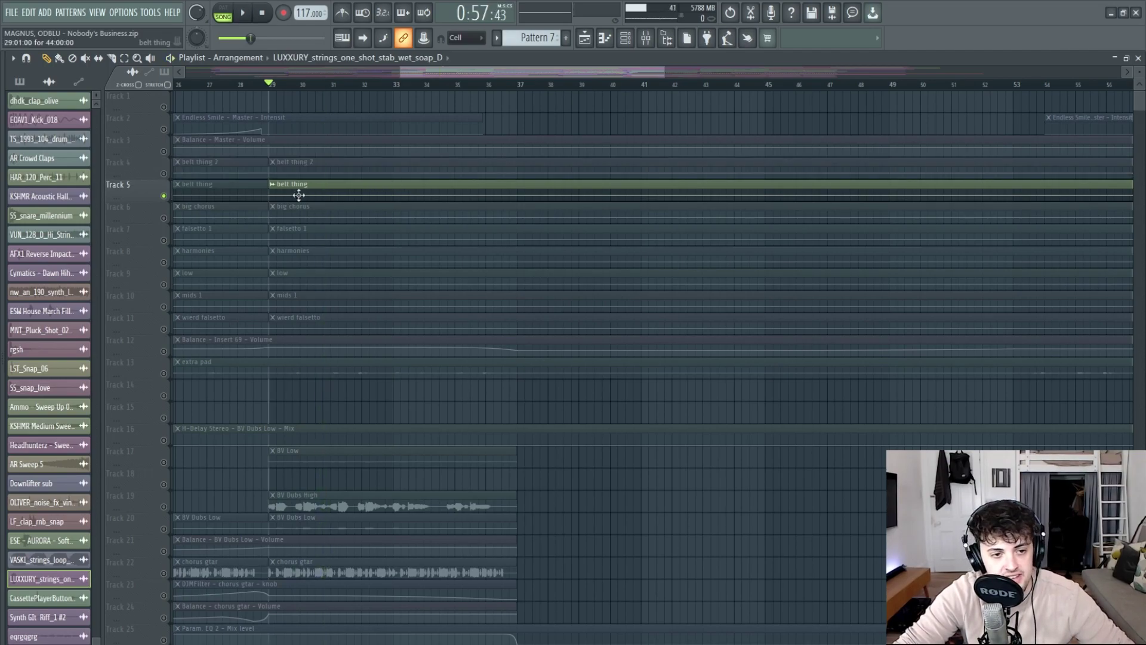
Solo the big chorus layer on track 6 and play it twice from bar 29.
right_click(164, 218)
key(space)
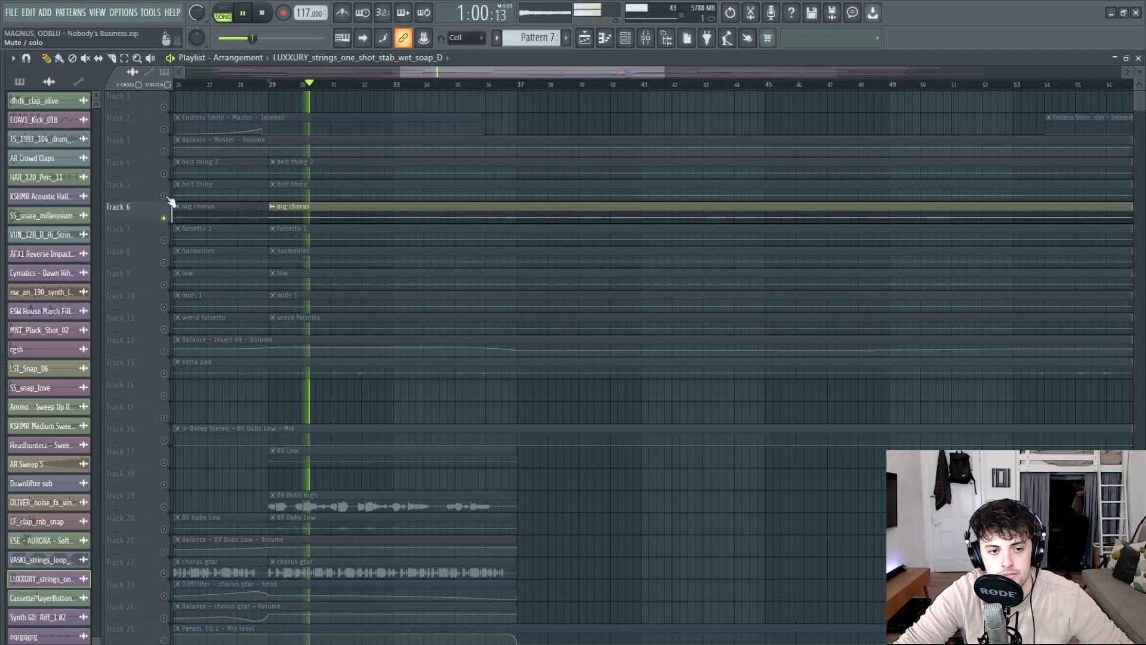
key(space)
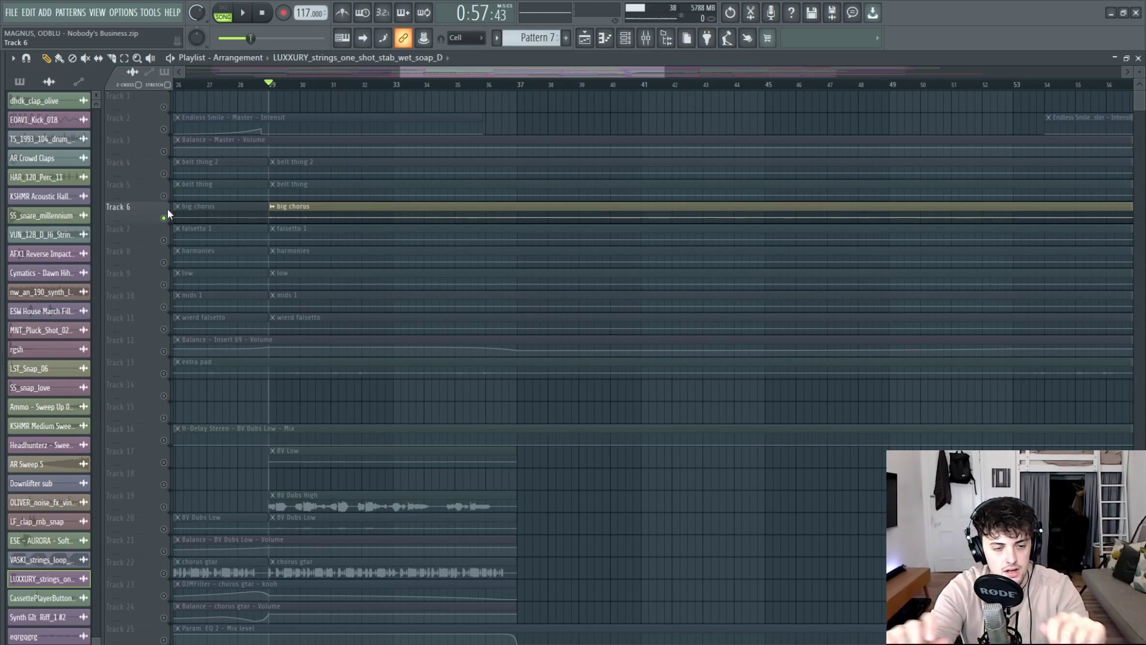
key(space)
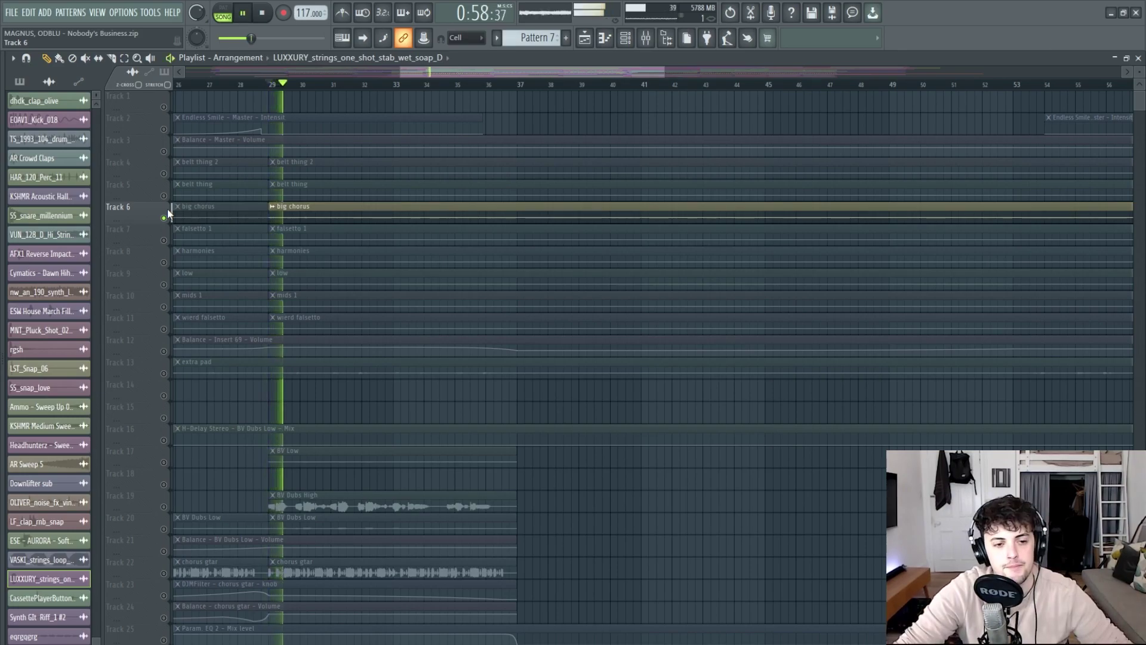
key(space)
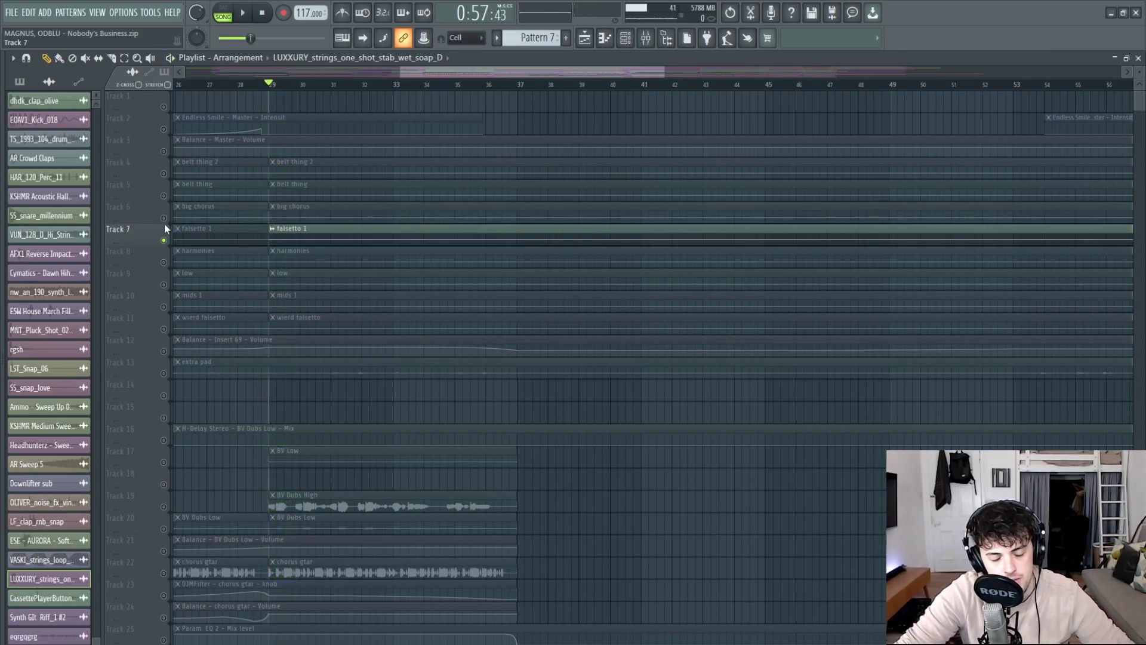
Audition falsetto 1 on track 7 and harmonies on track 8 in turn from bar 29.
key(space)
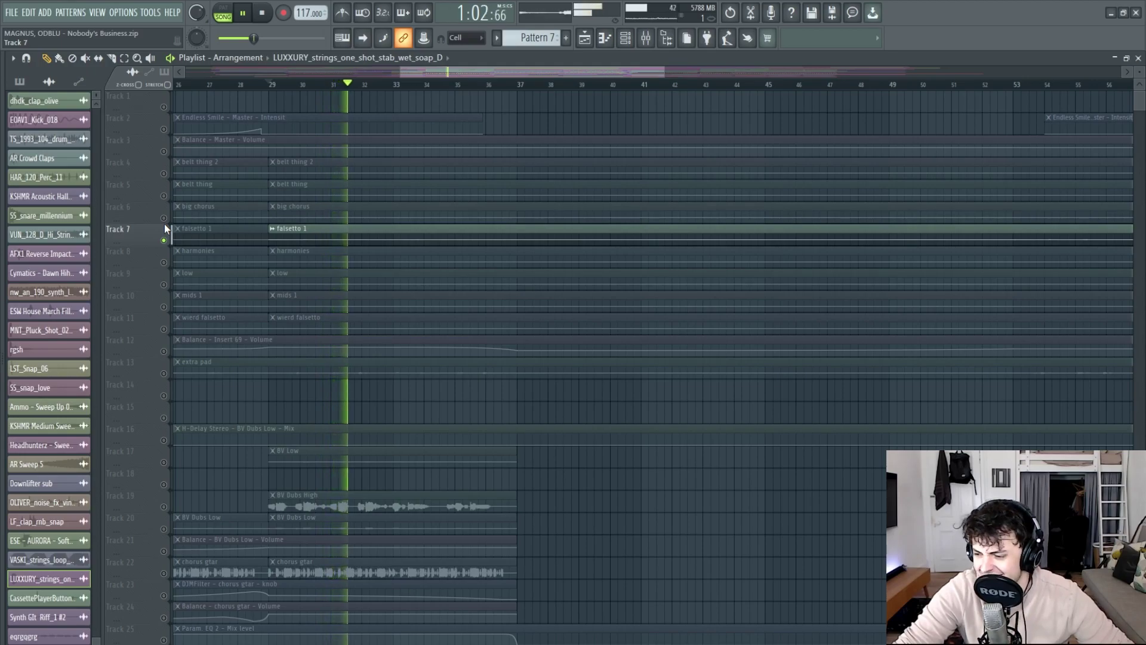
key(space)
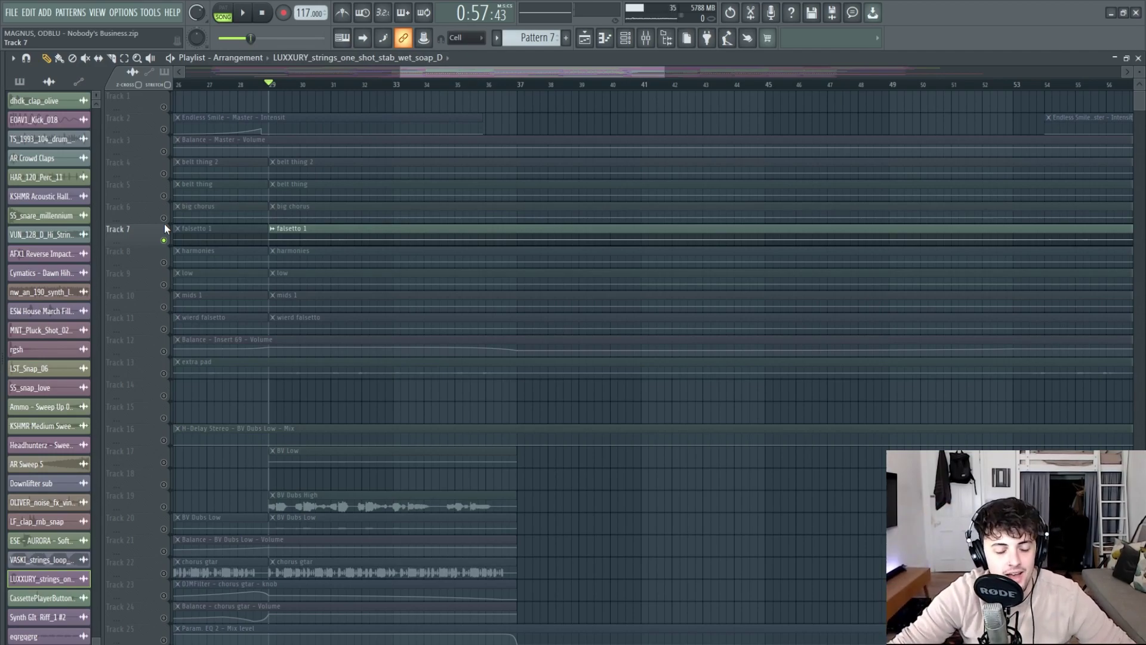
right_click(163, 262)
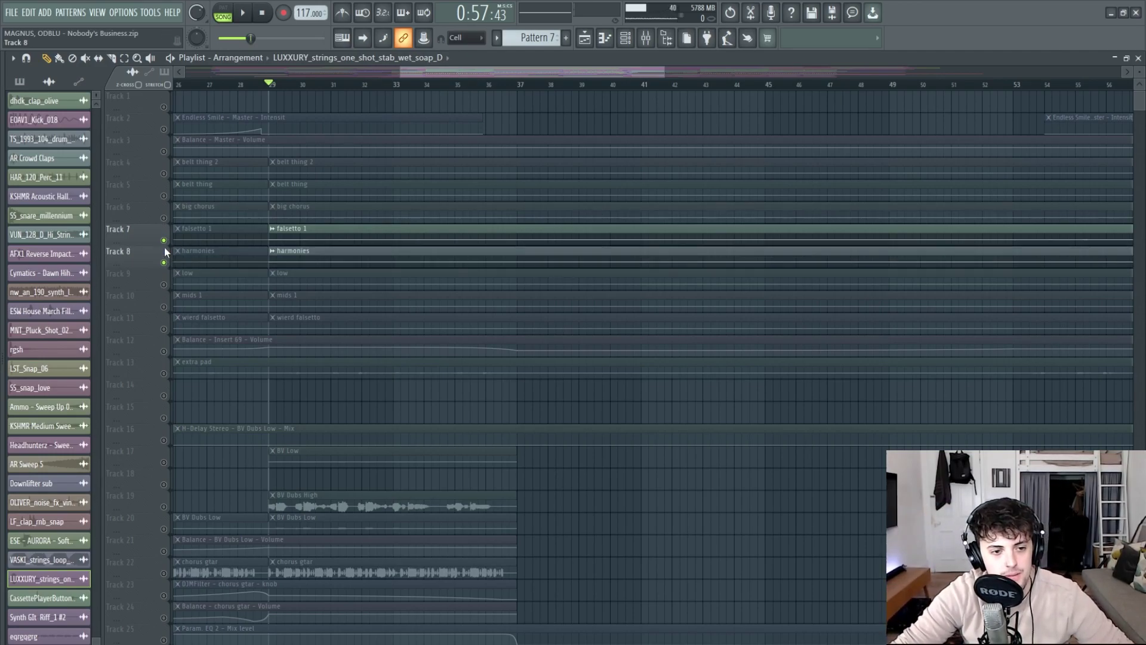
key(space)
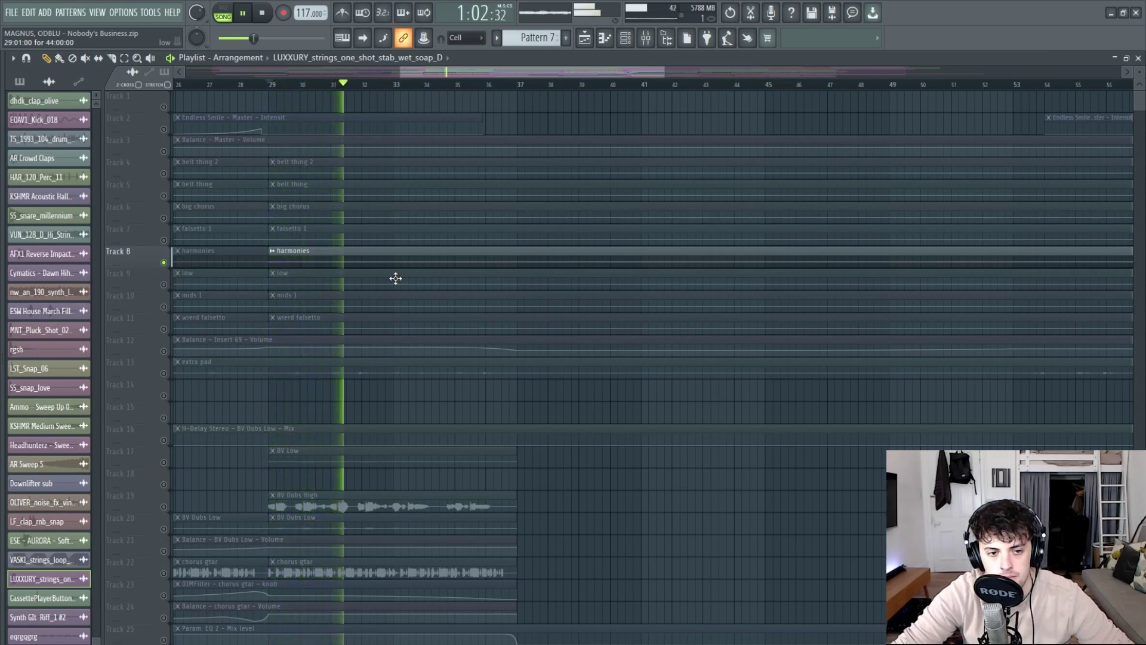
key(space)
Audition the low layer on track 9 and mids 1 on track 10 in turn from bar 29.
click(172, 285)
key(space)
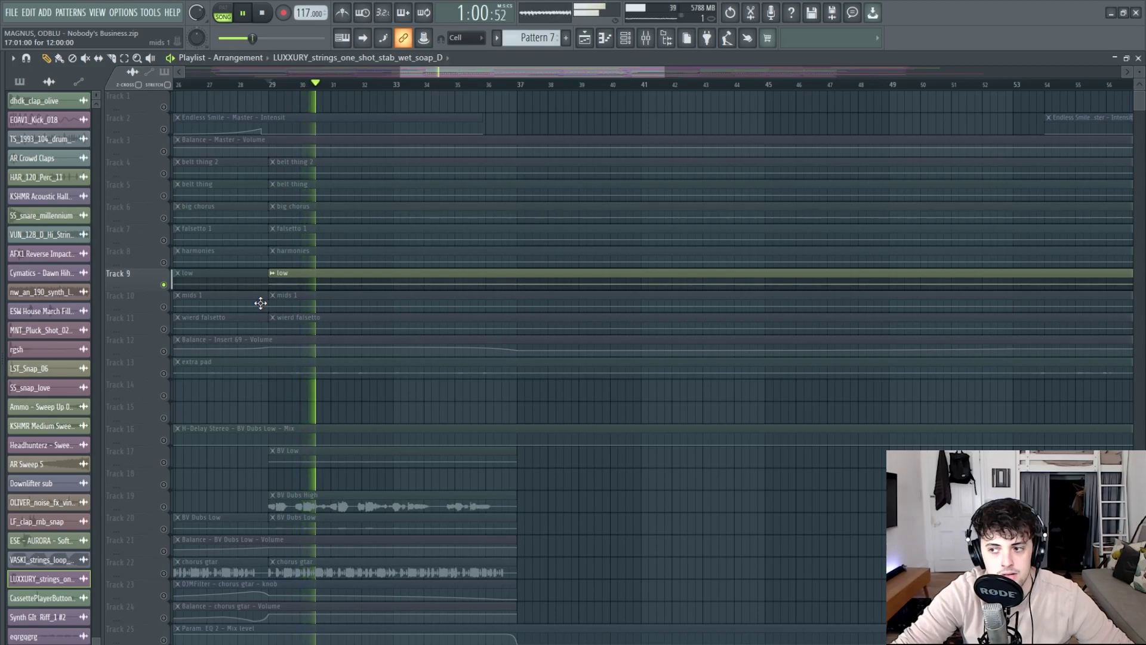
key(space)
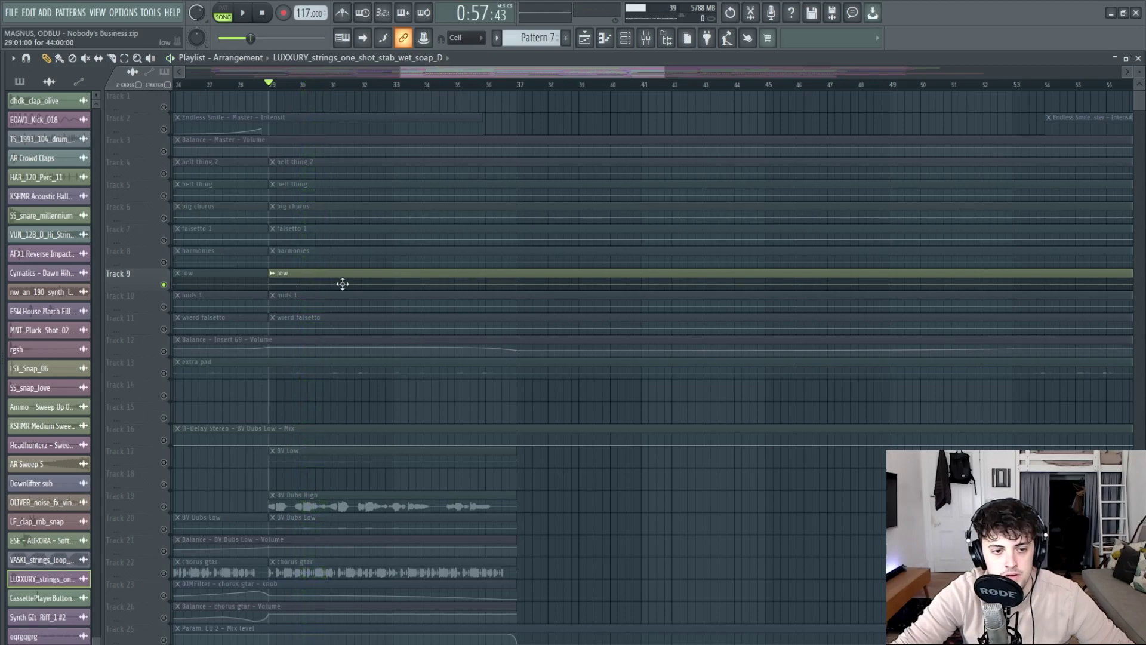
drag(457, 278, 310, 289)
click(171, 293)
key(space)
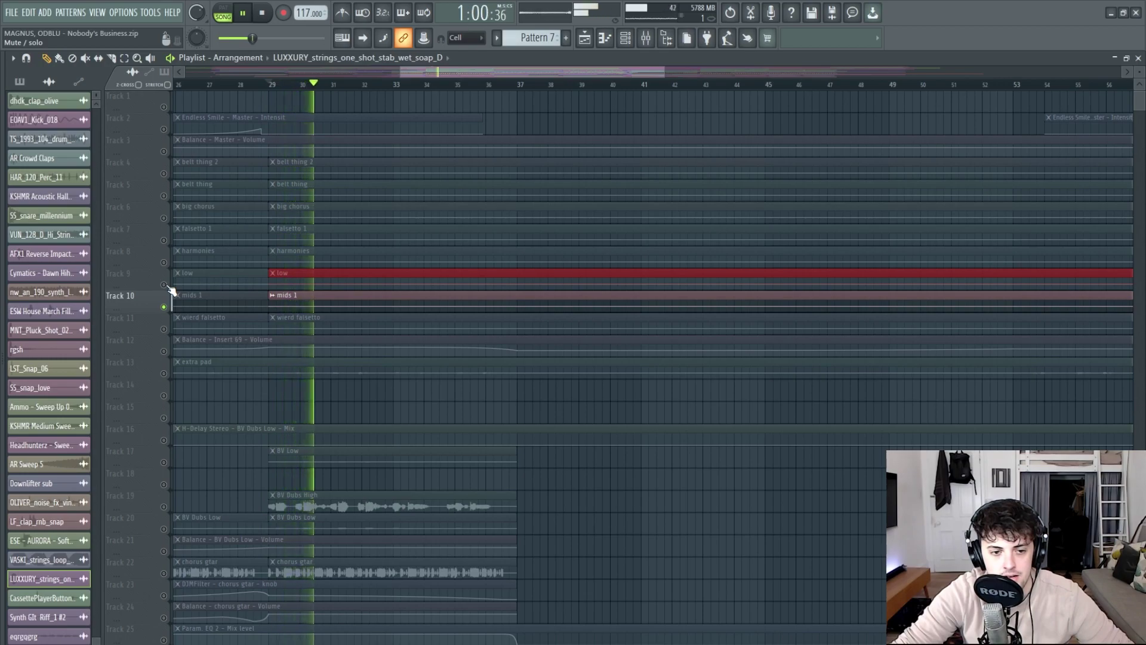
Solo the wierd falsetto layer on track 11 and play it from bar 29.
click(170, 309)
key(space)
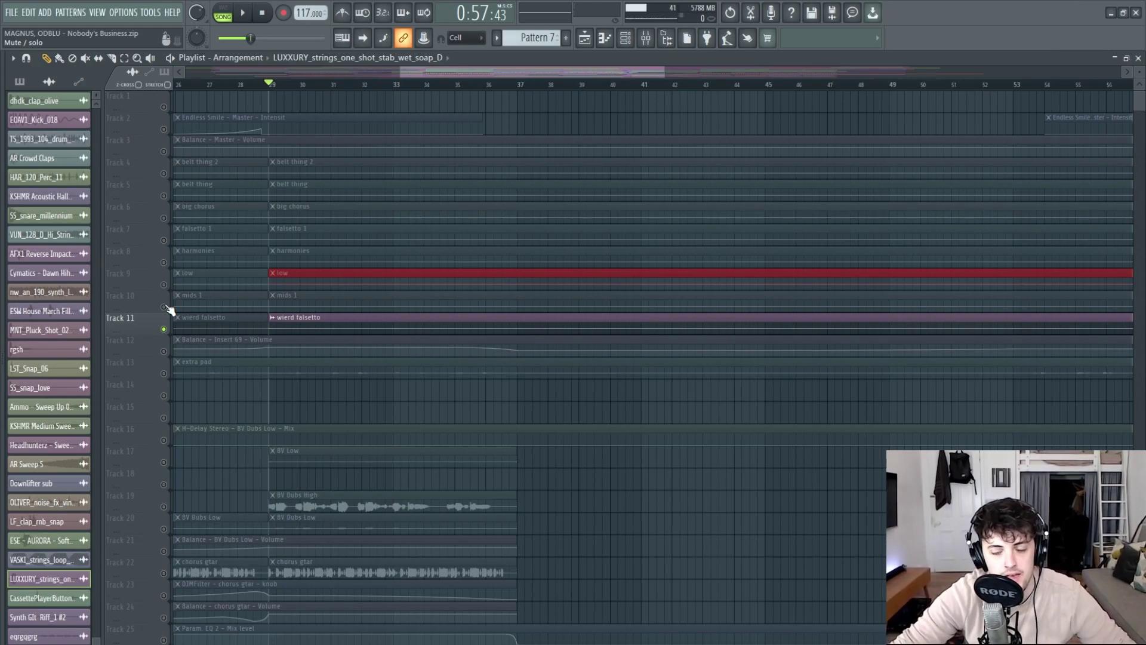
key(space)
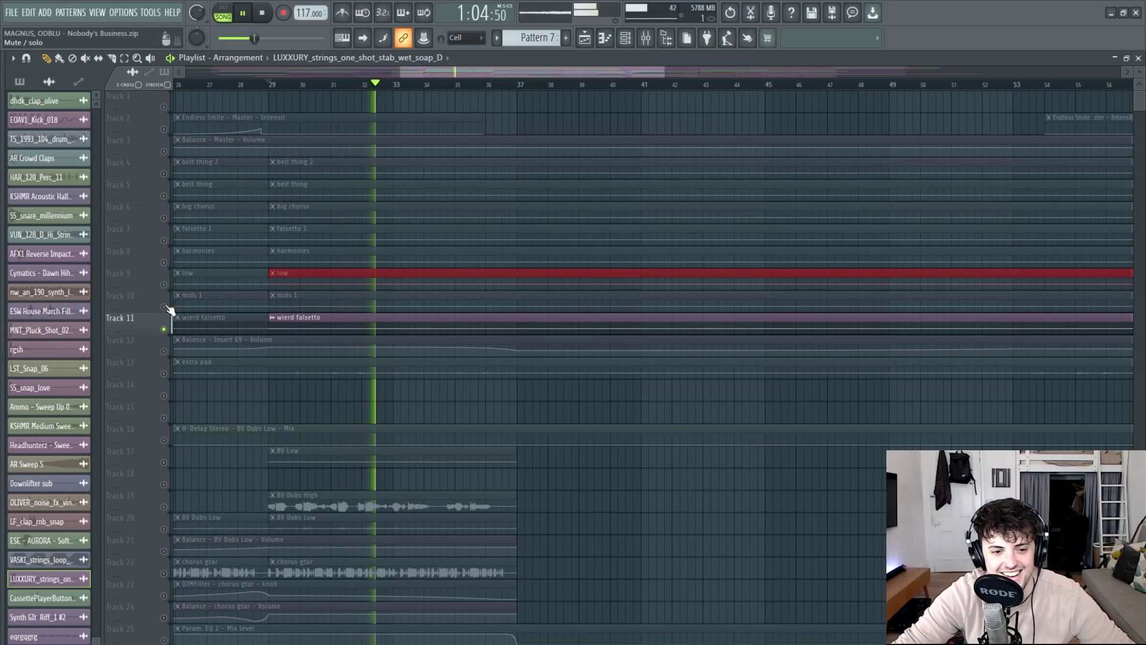
key(space)
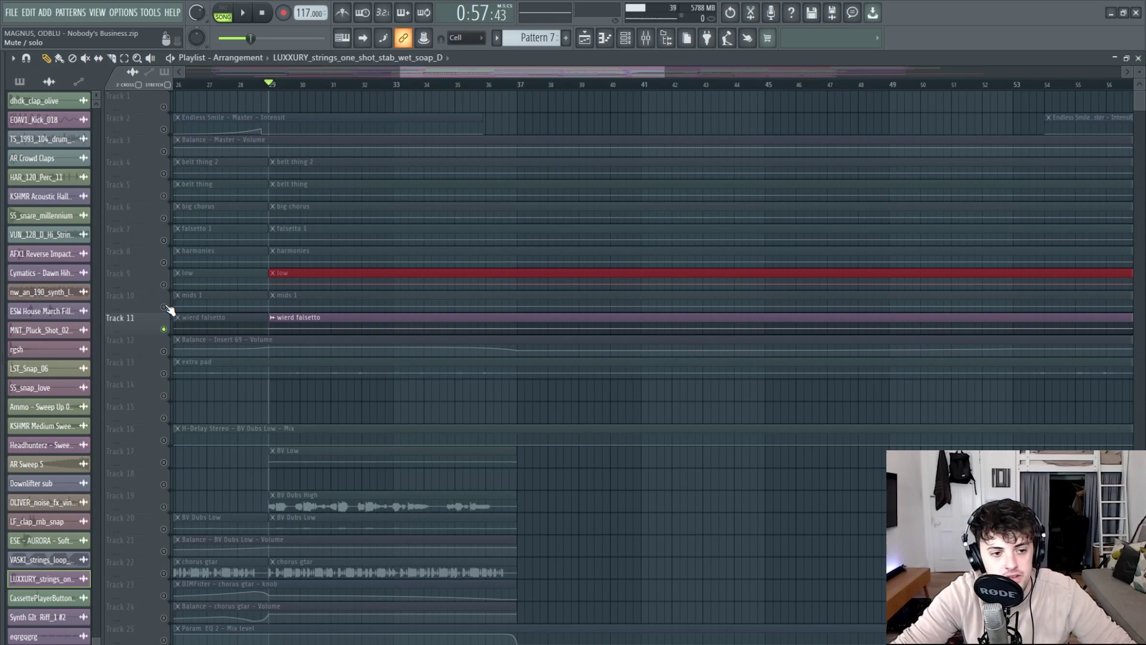
Turn all tracks back on and unmute the LEAD VOX_no_formant clips on track 31 between bars 29 and 37.
click(169, 308)
scroll(231, 384, down, 5)
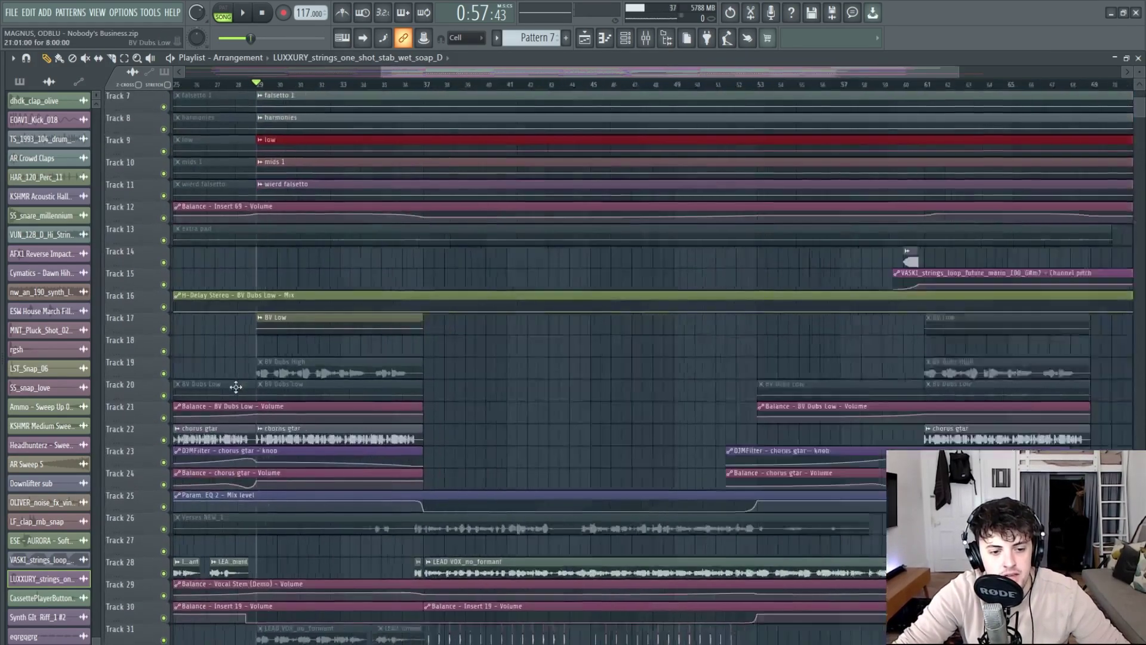
scroll(197, 422, up, 3)
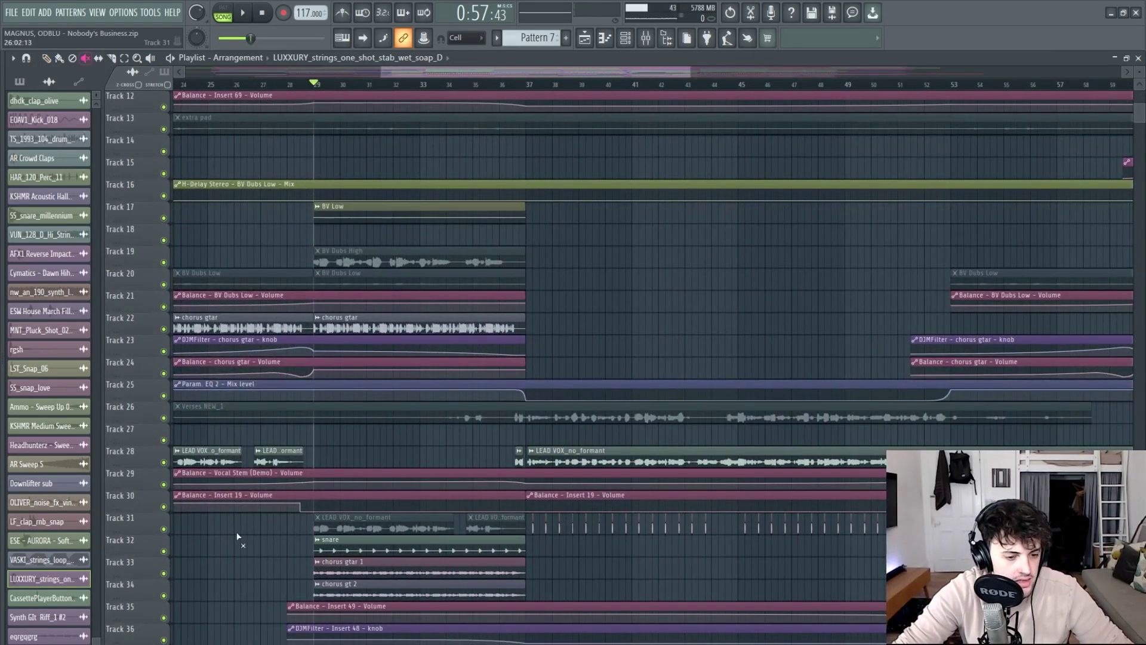
drag(317, 530, 512, 524)
key(p)
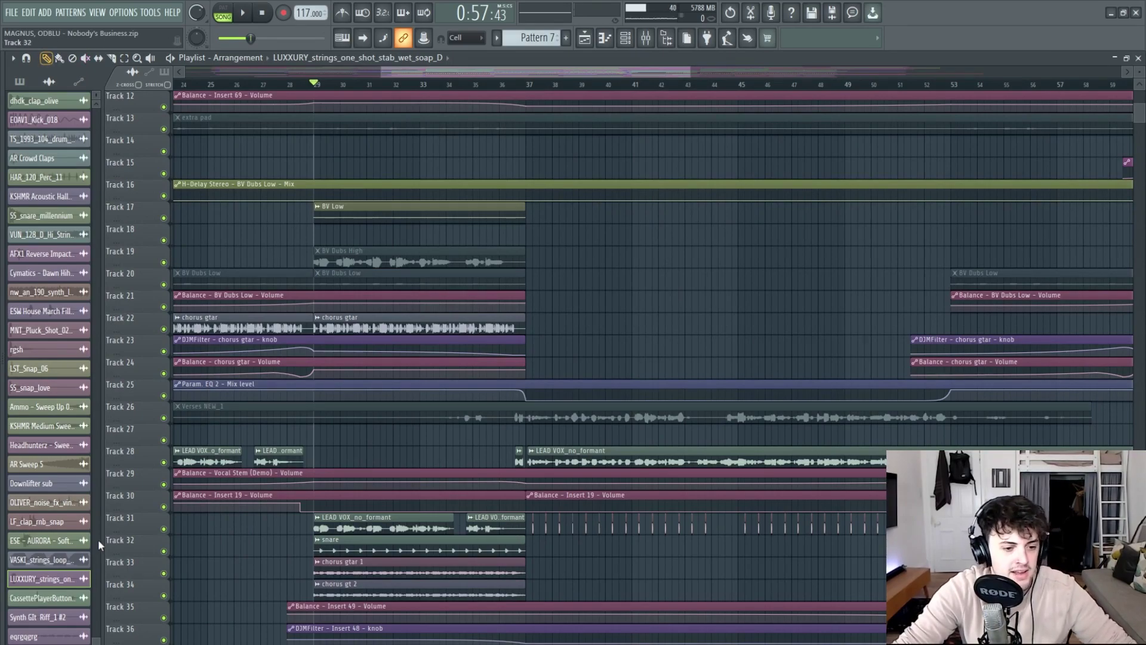
Solo lead vocal track 31 with vocal tracks 4 to 11, 17 and 19, and play the chorus from bar 29 to about bar 37.
right_click(163, 528)
scroll(187, 513, up, 5)
right_click(164, 485)
right_click(163, 484)
key(space)
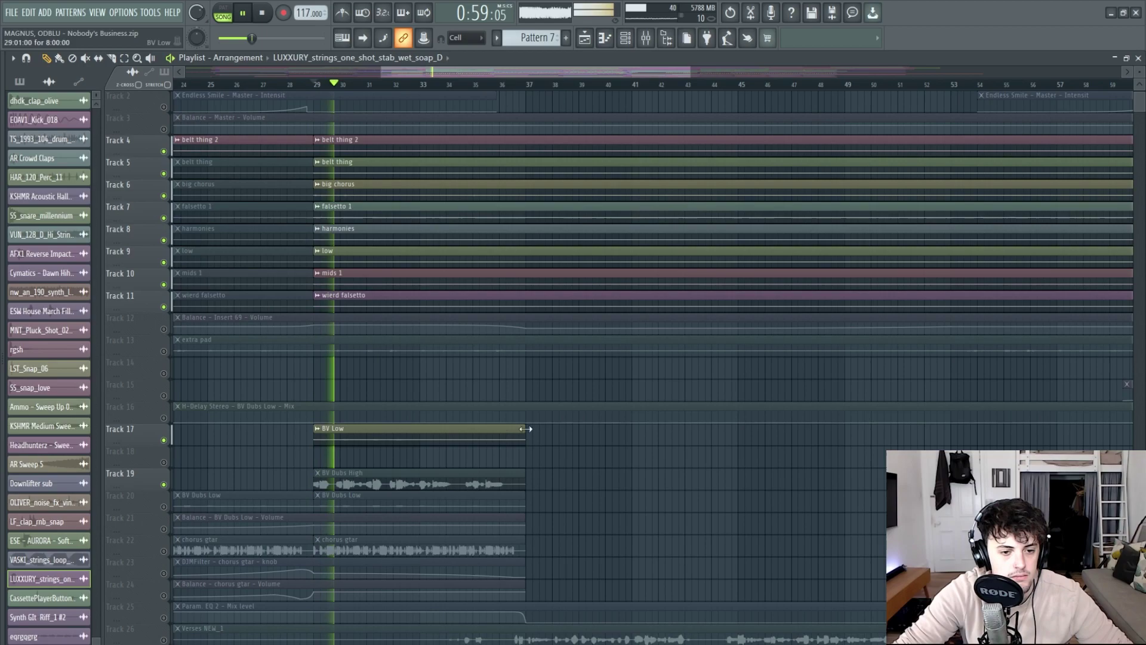
scroll(684, 478, down, 2)
scroll(684, 478, down, 3)
scroll(745, 461, down, 2)
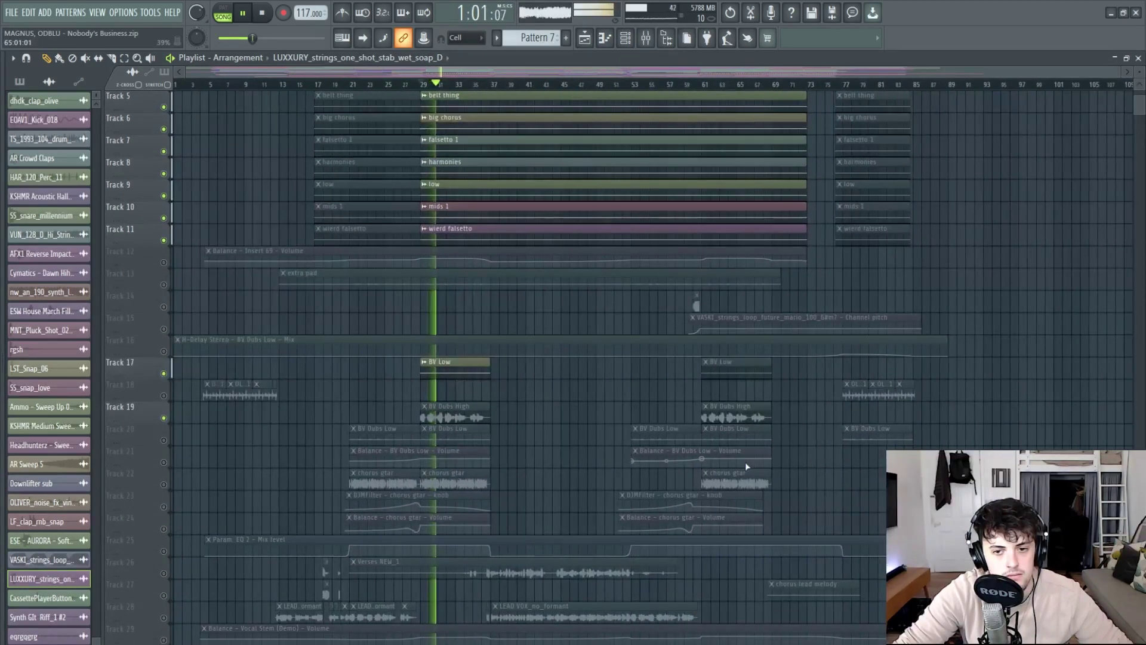
scroll(806, 475, up, 2)
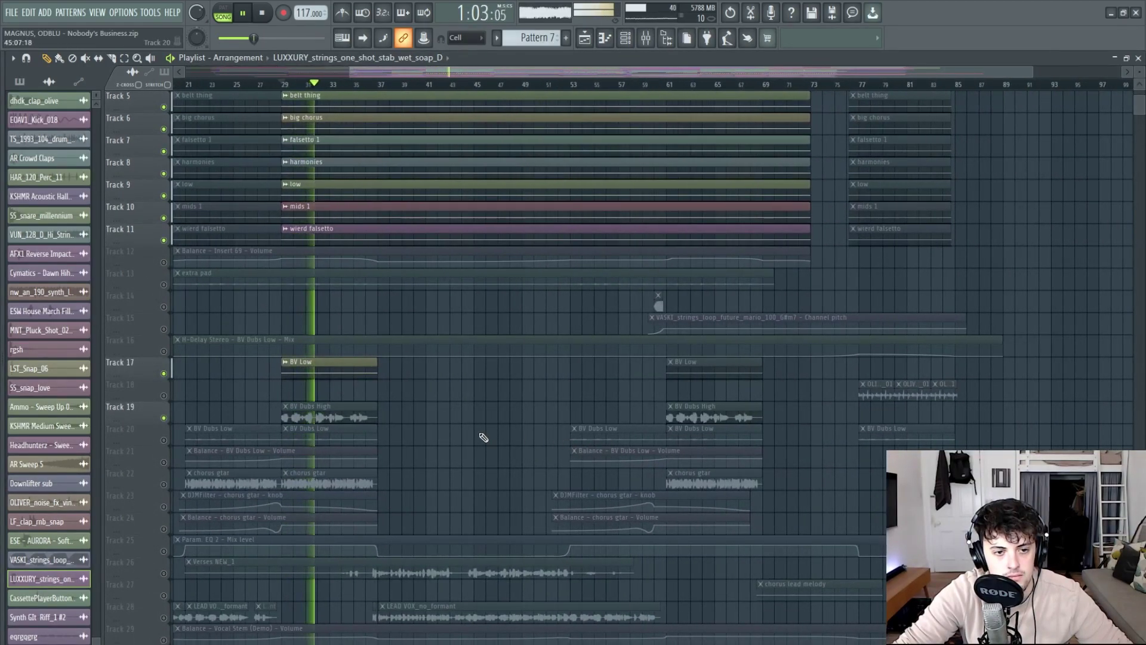
scroll(482, 437, up, 4)
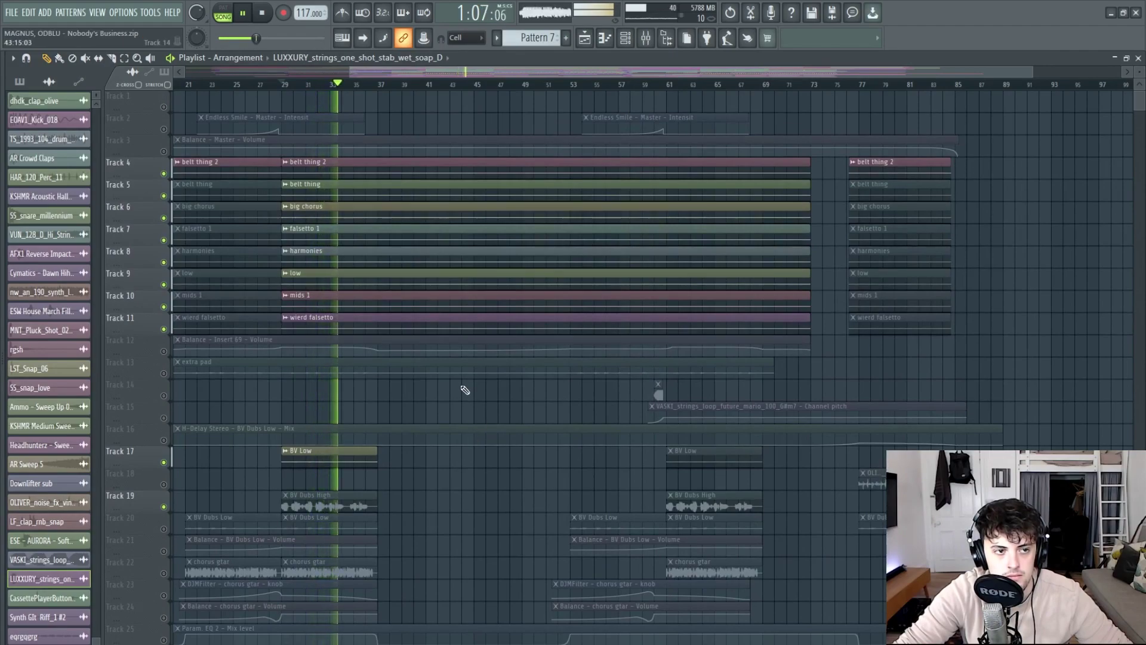
key(c)
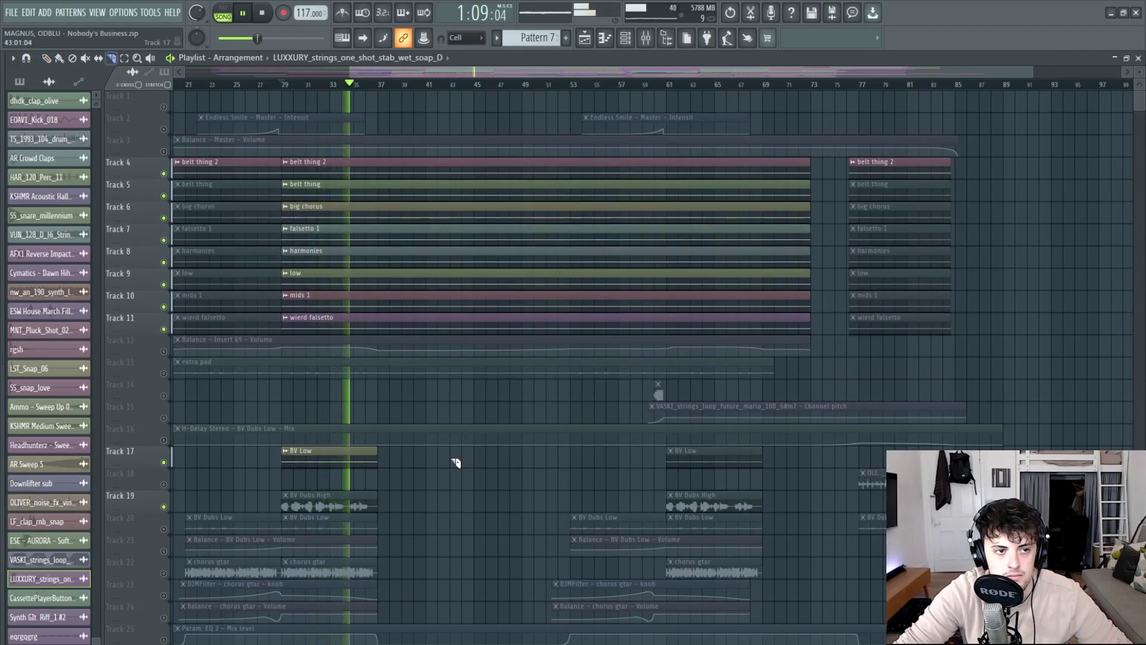
key(p)
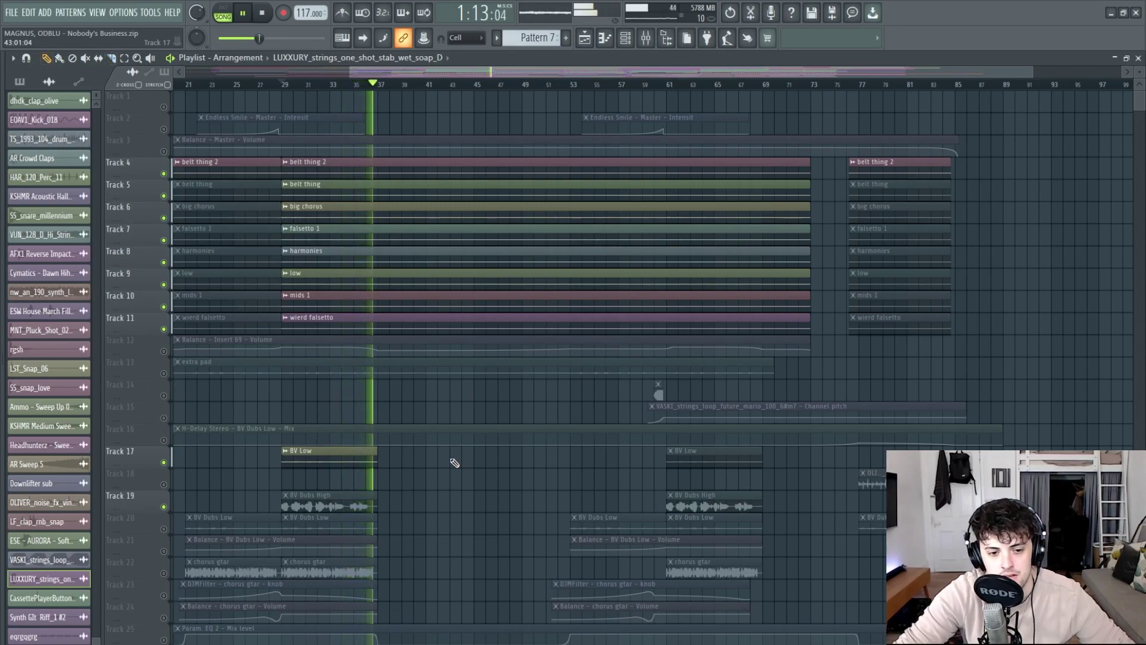
key(space)
Turn all tracks back on and play the full mix from about bar 24, leading into the chorus at bar 29.
ctrl+click(164, 329)
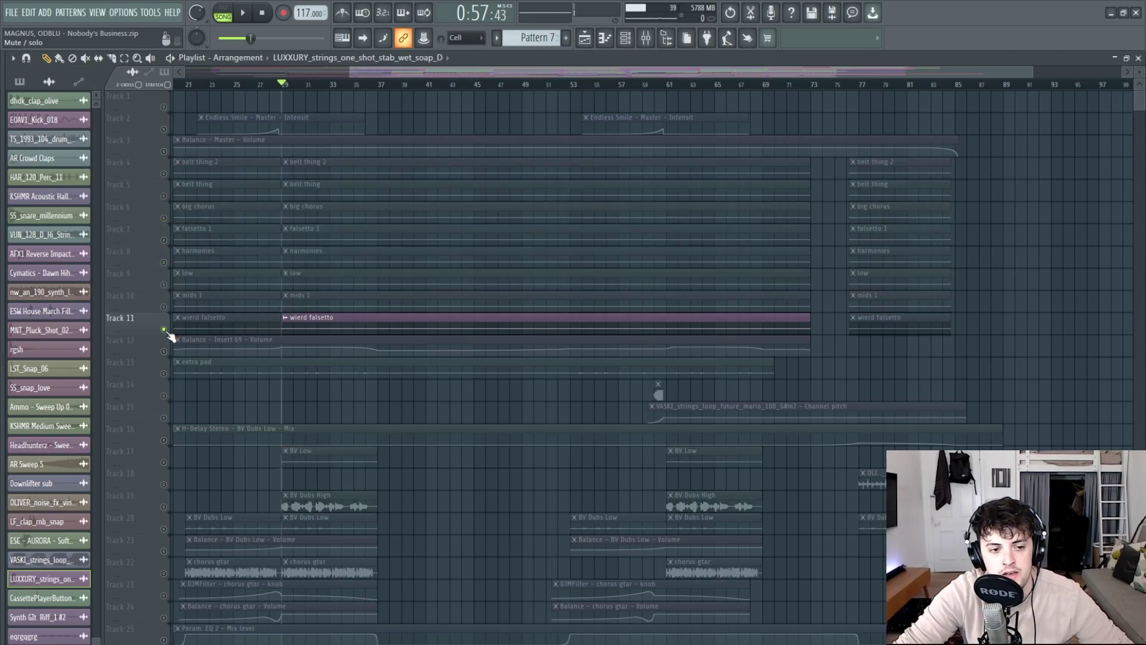
ctrl+click(163, 329)
drag(410, 75, 337, 75)
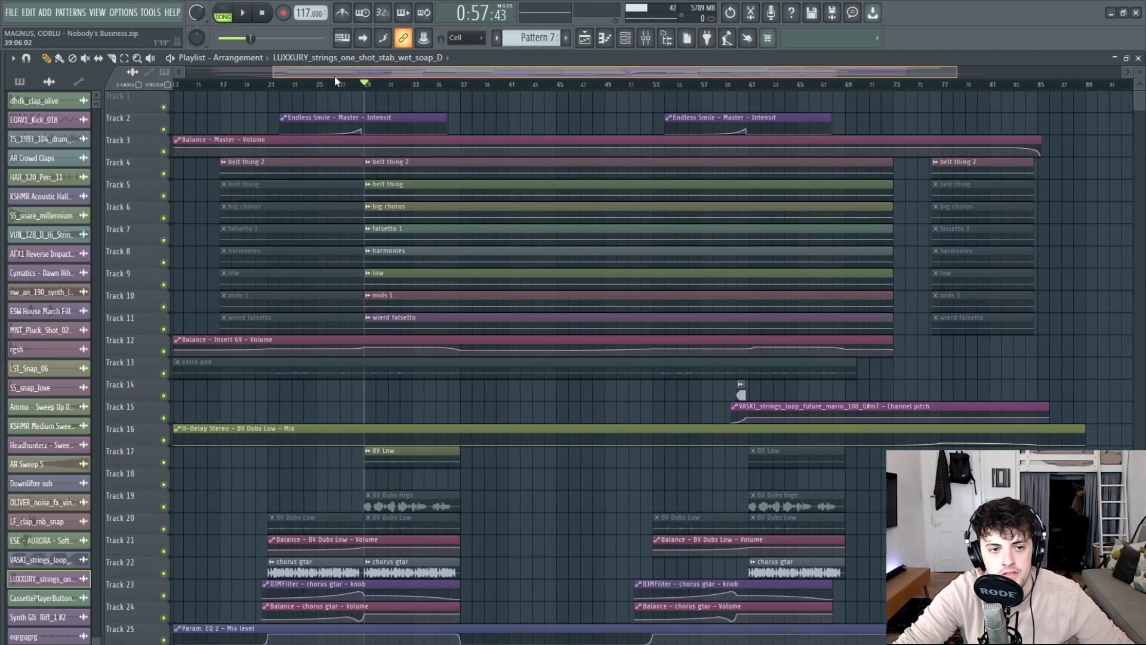
click(348, 84)
key(space)
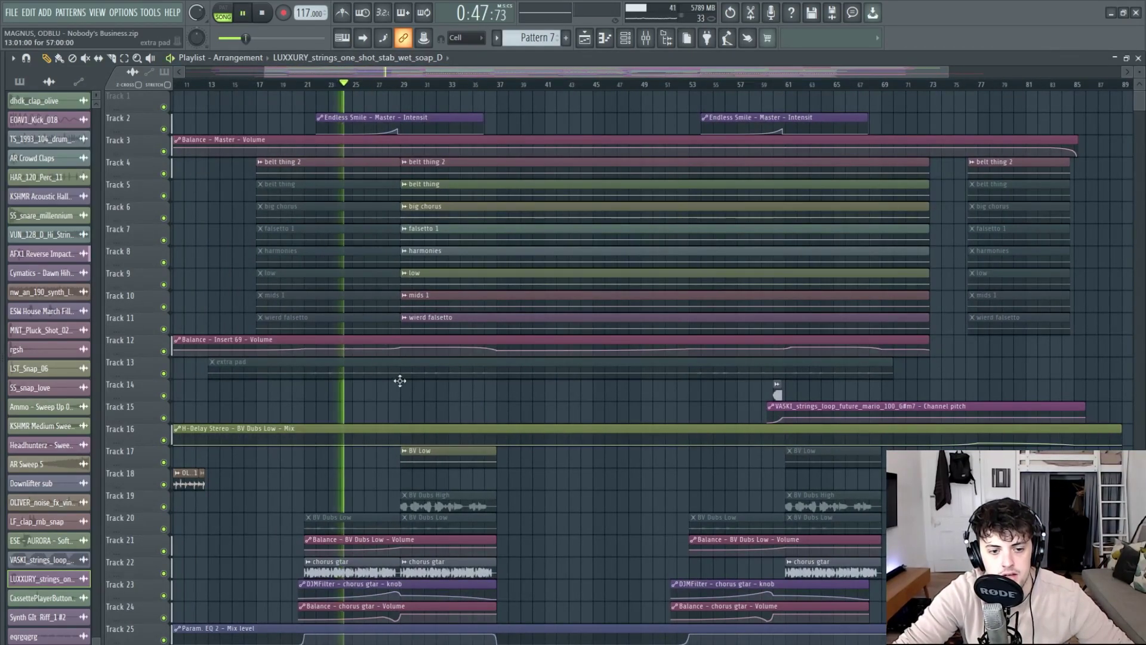
Examine the playlist's layers from the vocal tracks down past track 100 while the full chorus plays.
scroll(404, 299, down, 2)
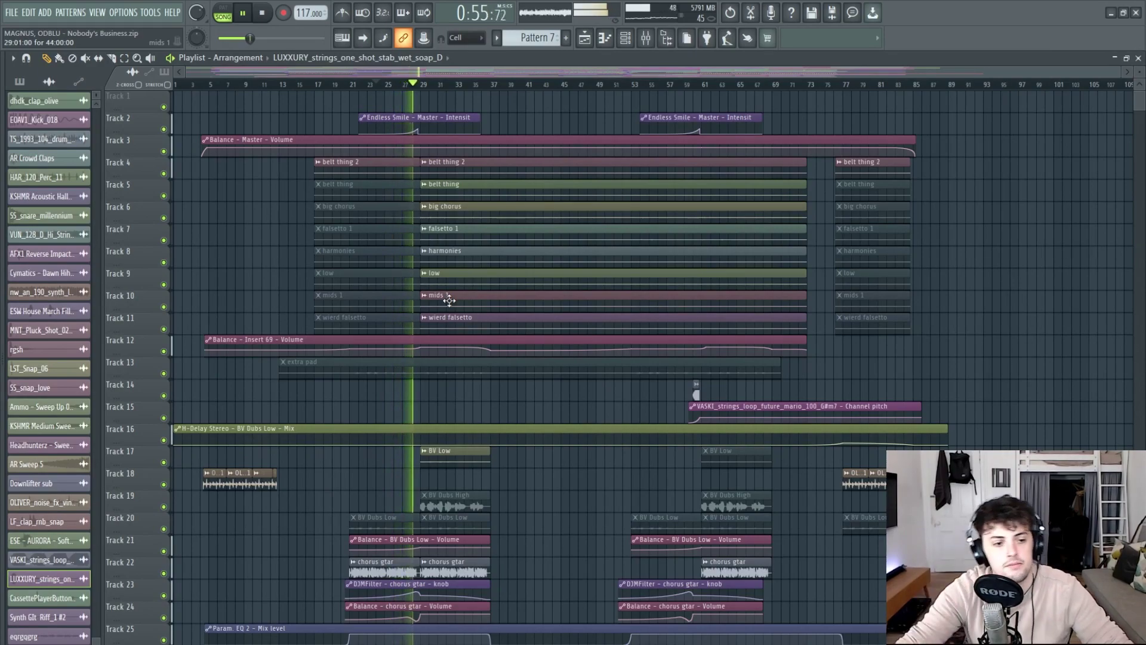
drag(510, 74, 584, 77)
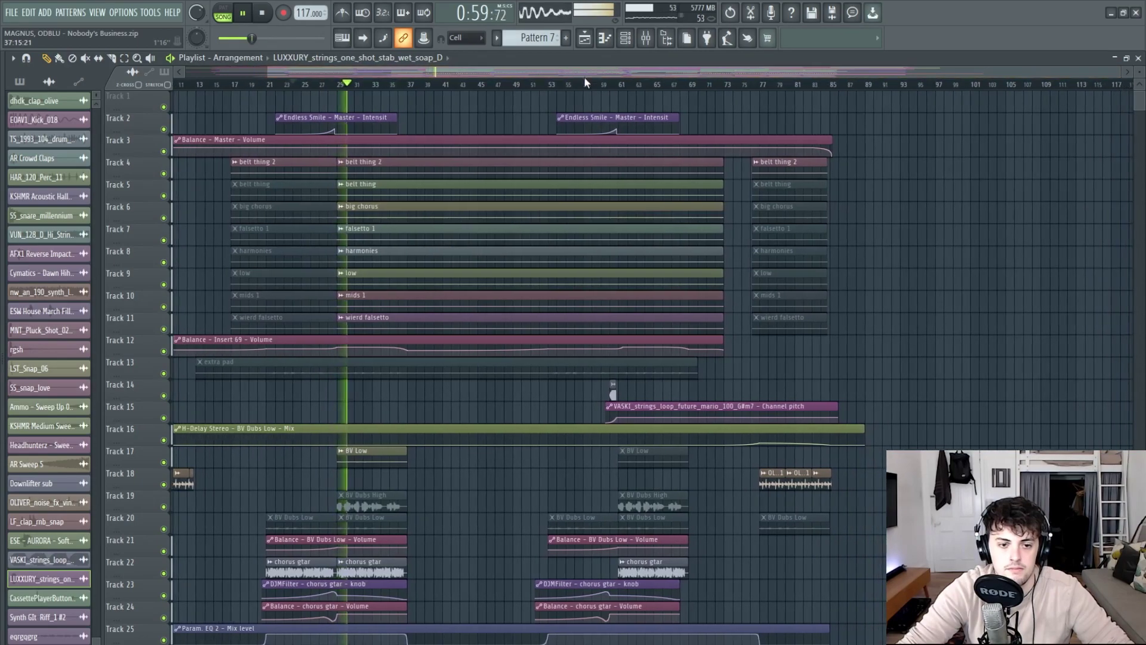
scroll(551, 258, down, 3)
scroll(550, 258, down, 3)
scroll(477, 343, up, 2)
scroll(478, 343, down, 4)
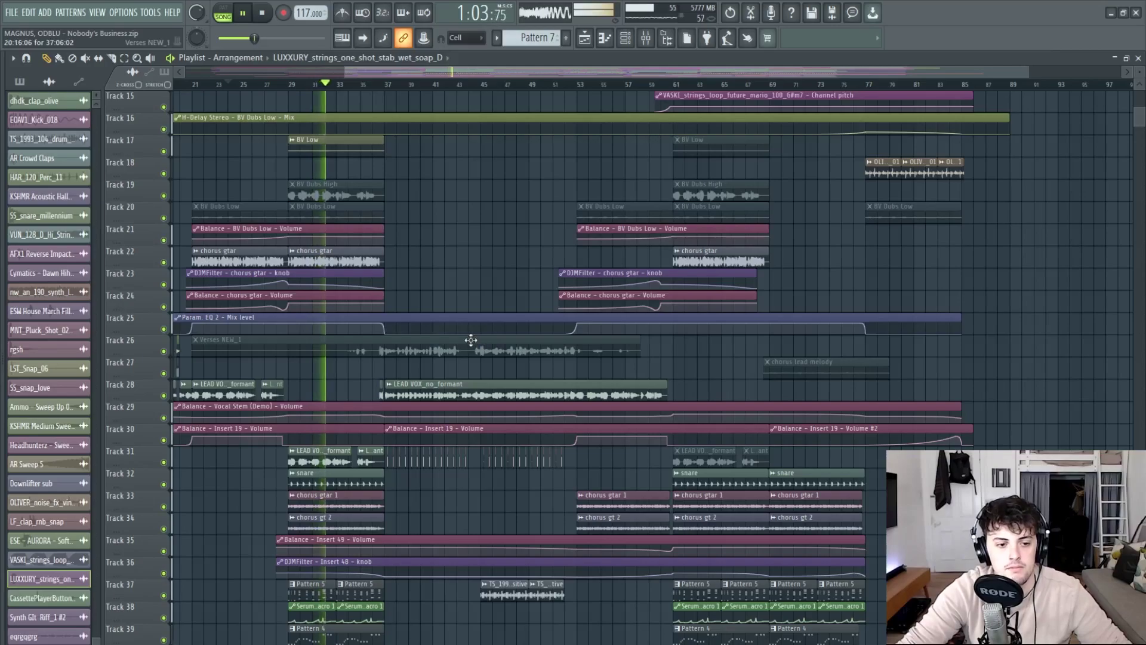
scroll(471, 339, down, 10)
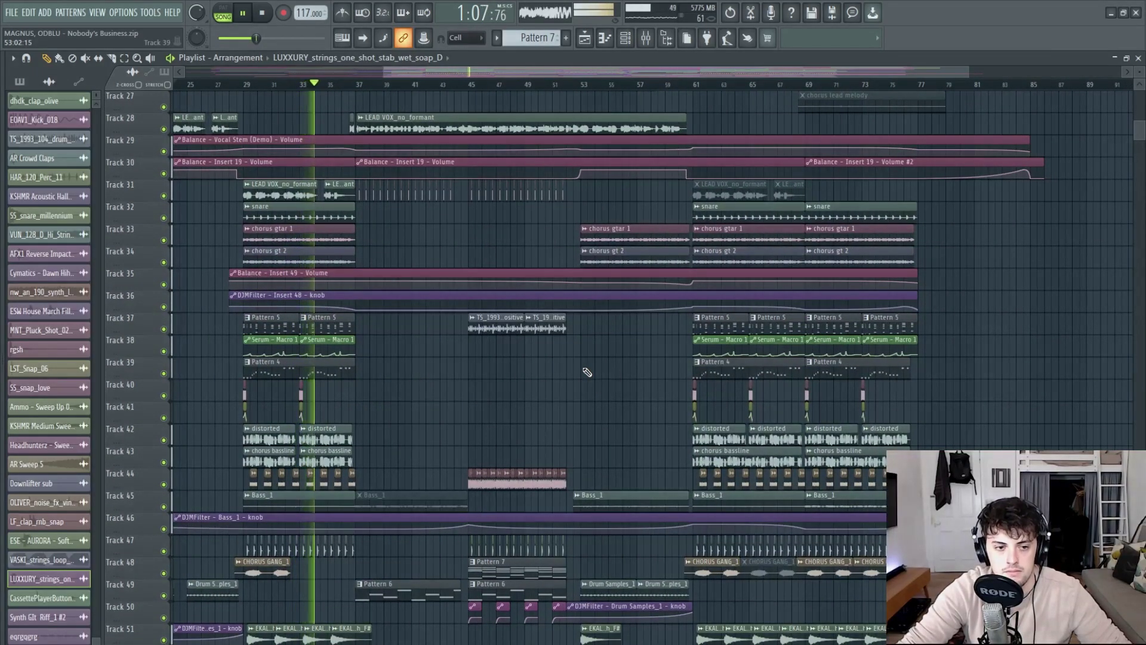
scroll(587, 371, down, 18)
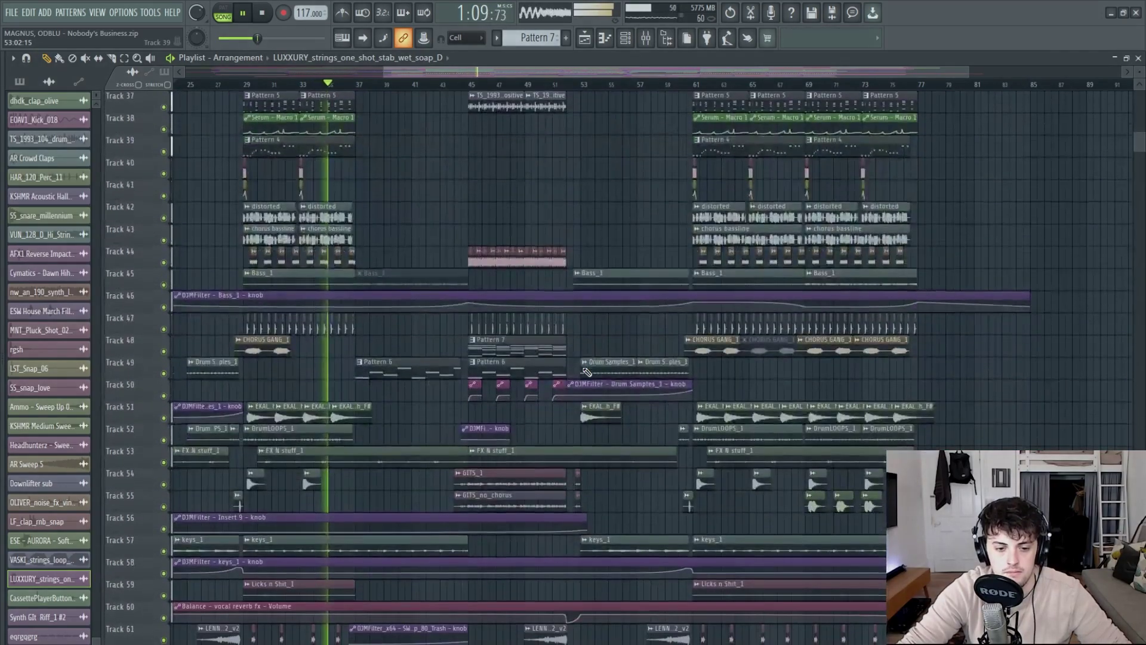
scroll(587, 372, down, 12)
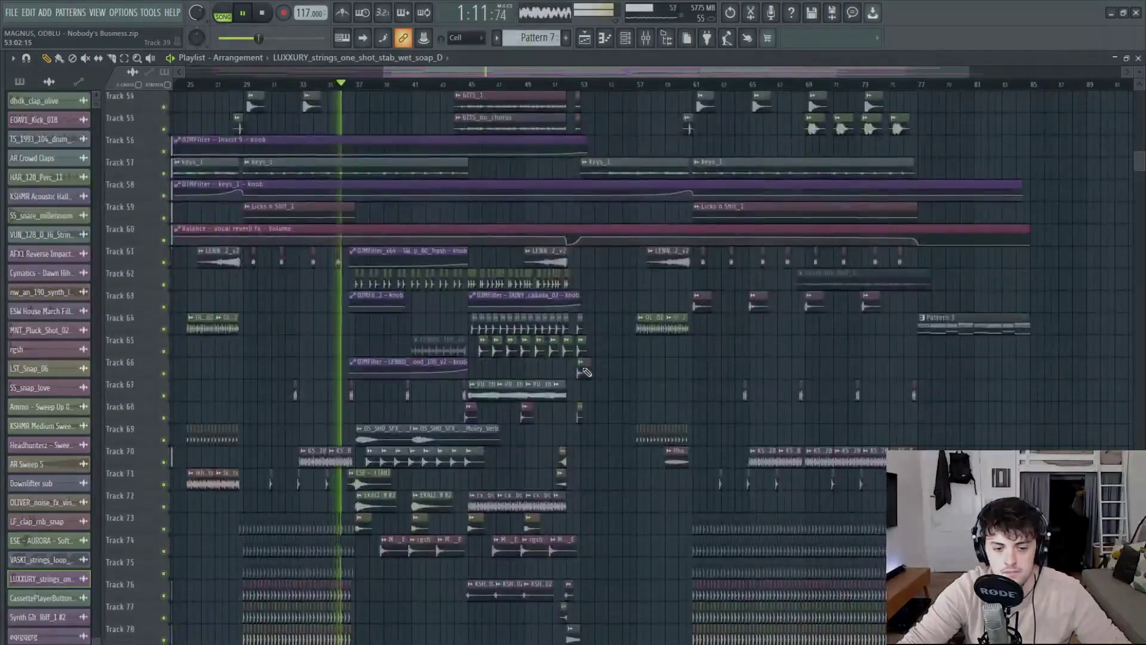
scroll(586, 372, down, 10)
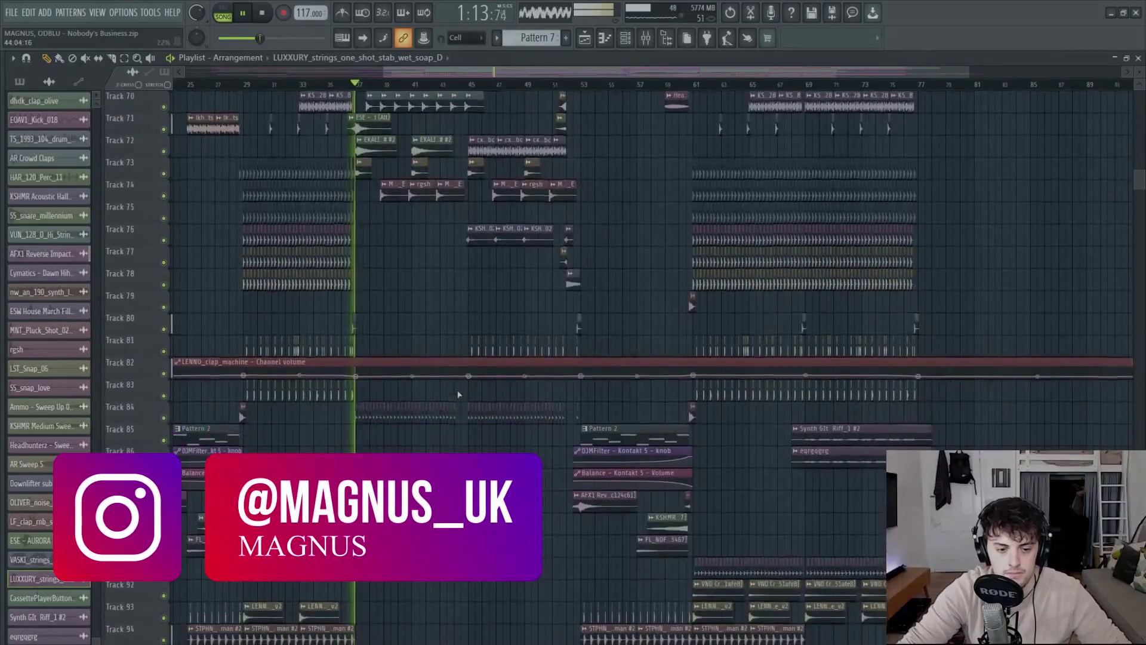
scroll(458, 394, down, 3)
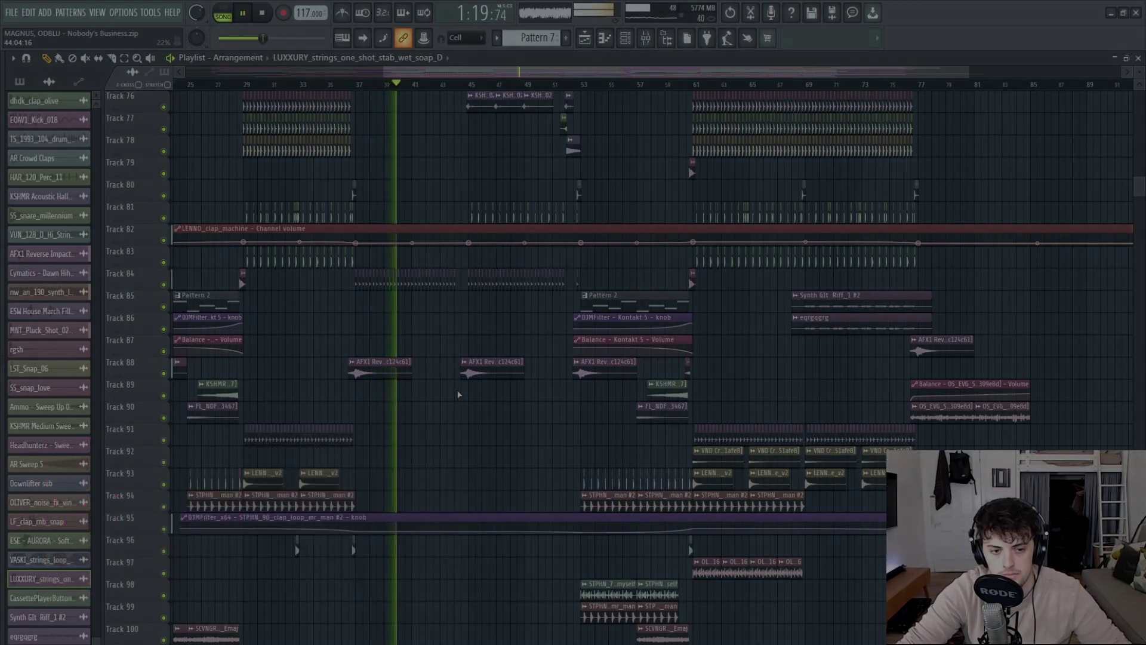
scroll(458, 394, down, 12)
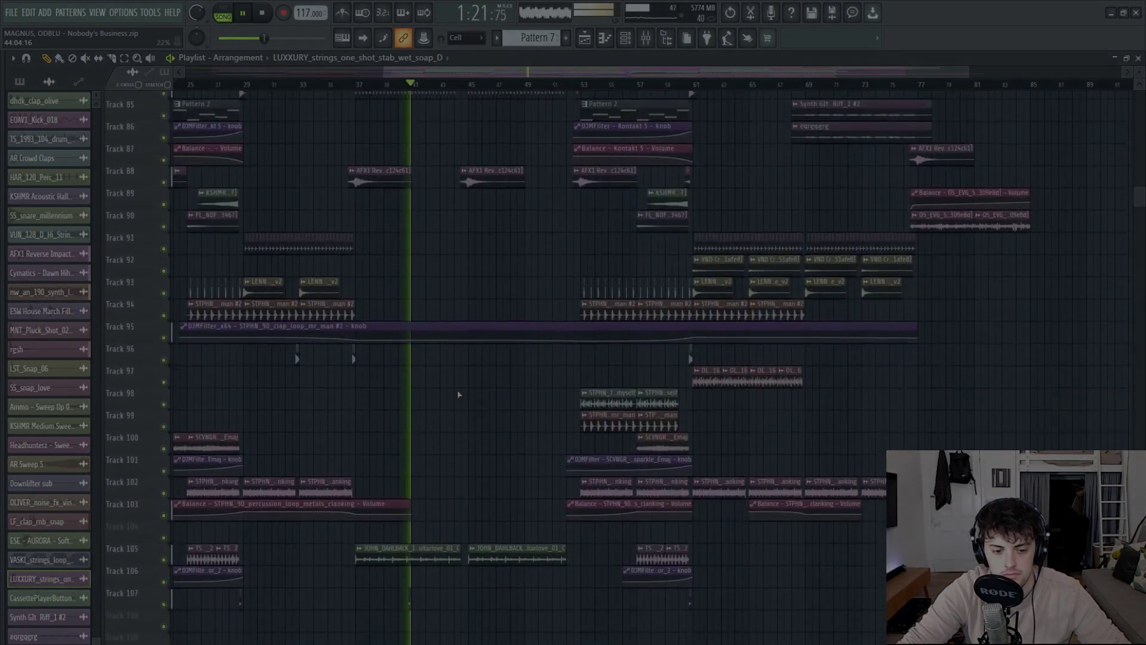
scroll(461, 393, down, 5)
Review the whole arrangement in a zoomed-out playlist with reduced track heights while the song keeps playing.
scroll(462, 393, up, 20)
alt+scroll(456, 384, down, 4)
ctrl+scroll(457, 385, down, 2)
scroll(456, 384, down, 7)
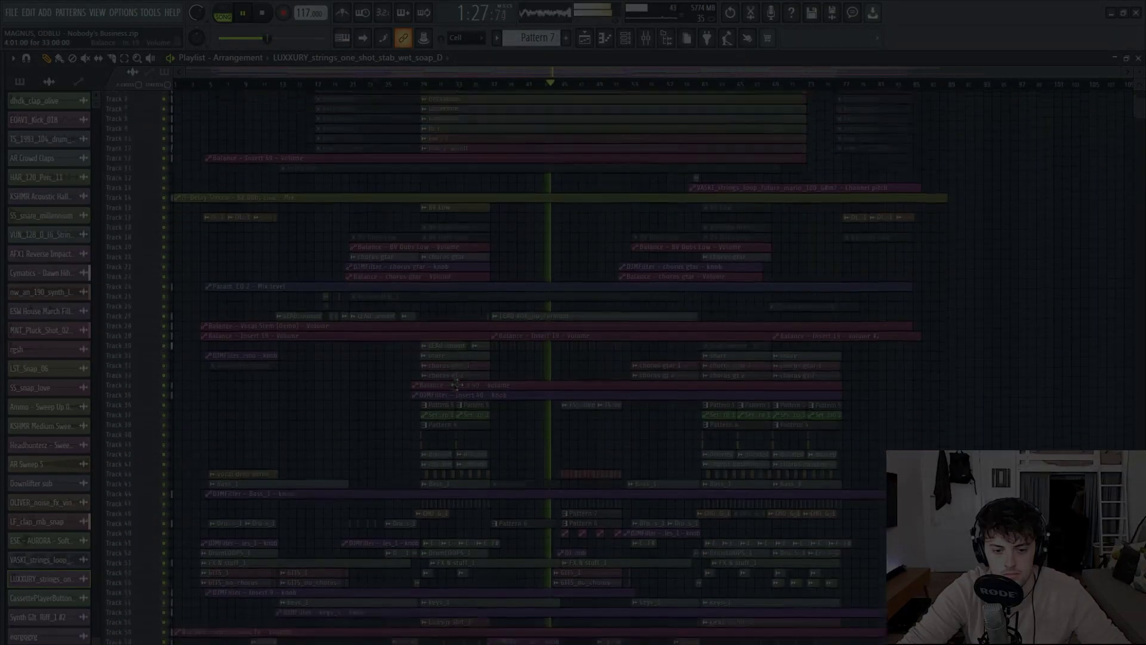
scroll(457, 384, down, 8)
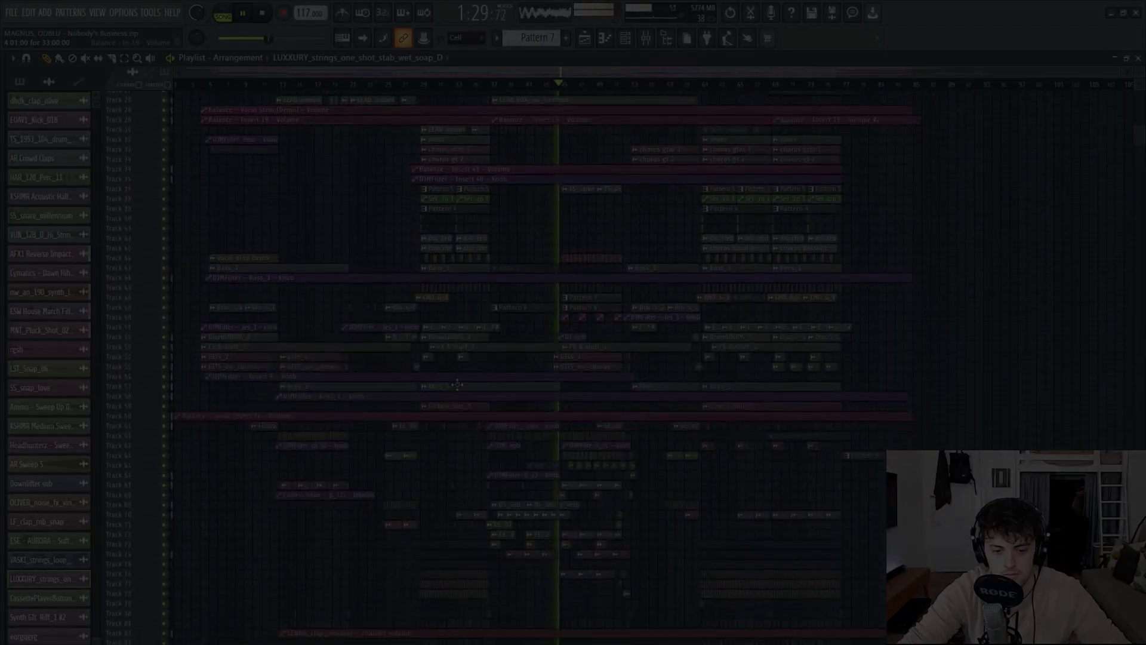
scroll(456, 384, down, 2)
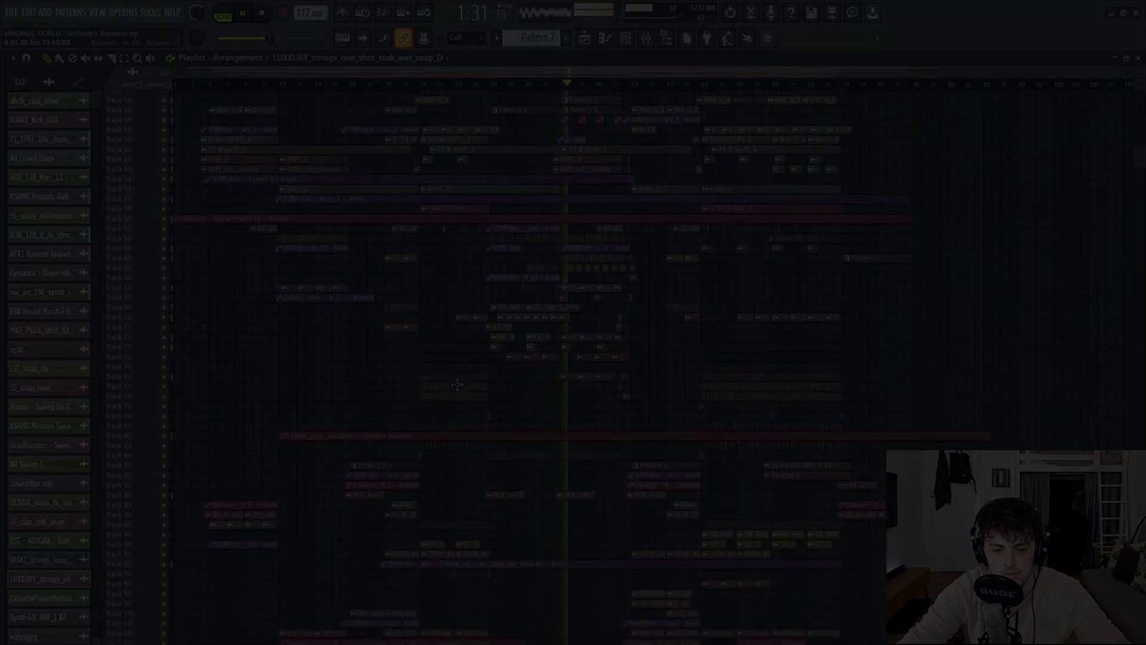